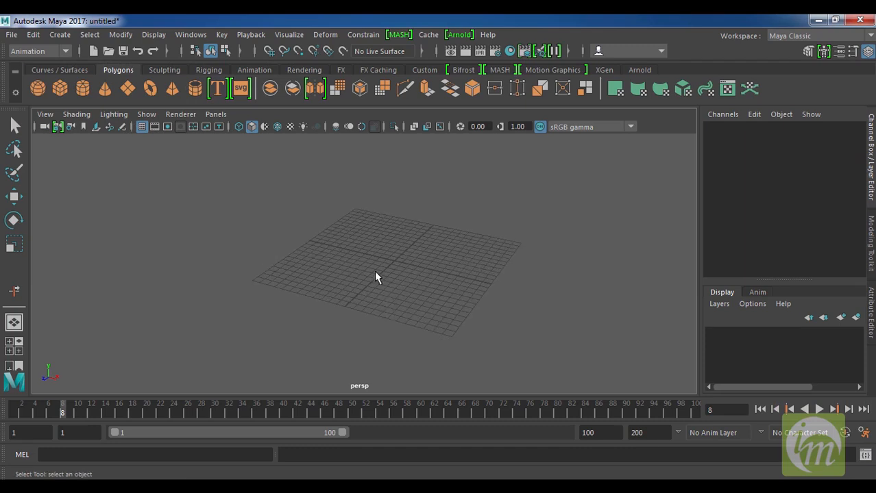
- Open the scene Character for animation.mb from the scenes folder of New_Project inside the desktop's maya project folder
click(109, 52)
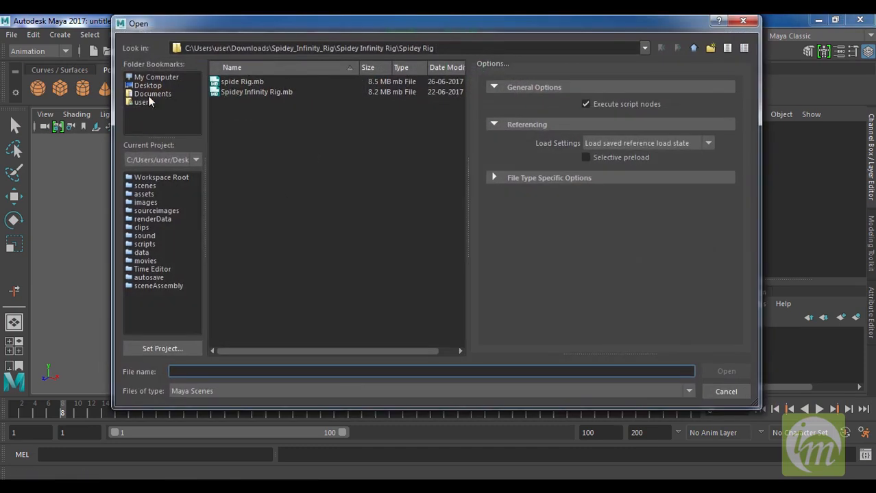
click(693, 49)
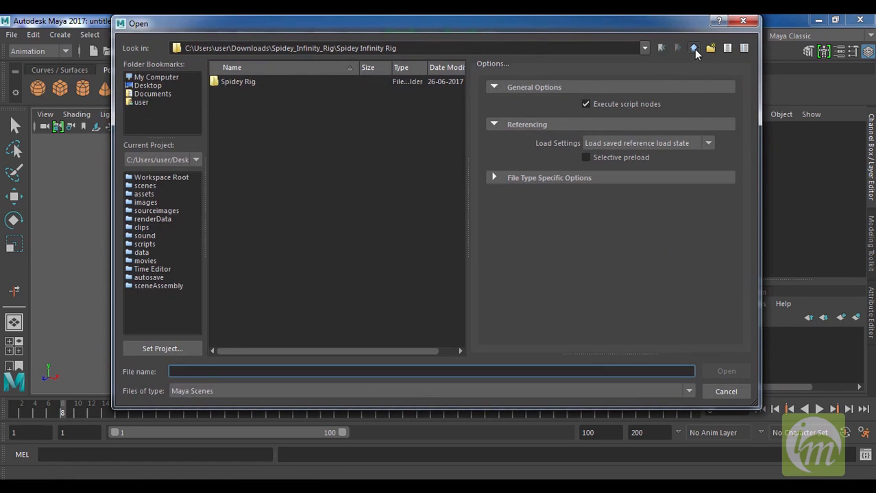
click(146, 86)
double_click(236, 93)
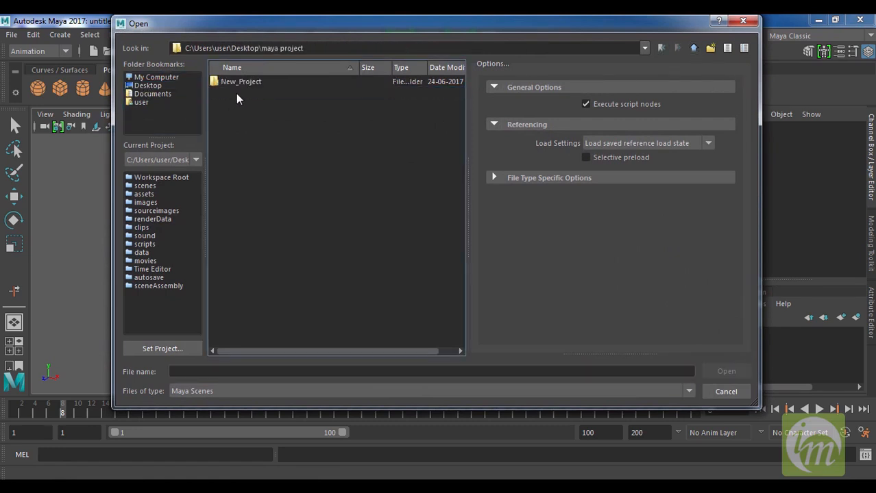
double_click(246, 83)
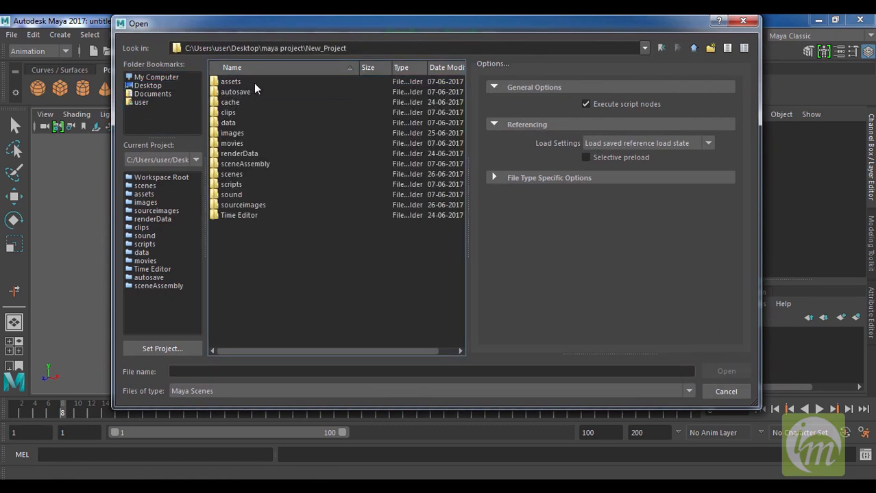
double_click(248, 173)
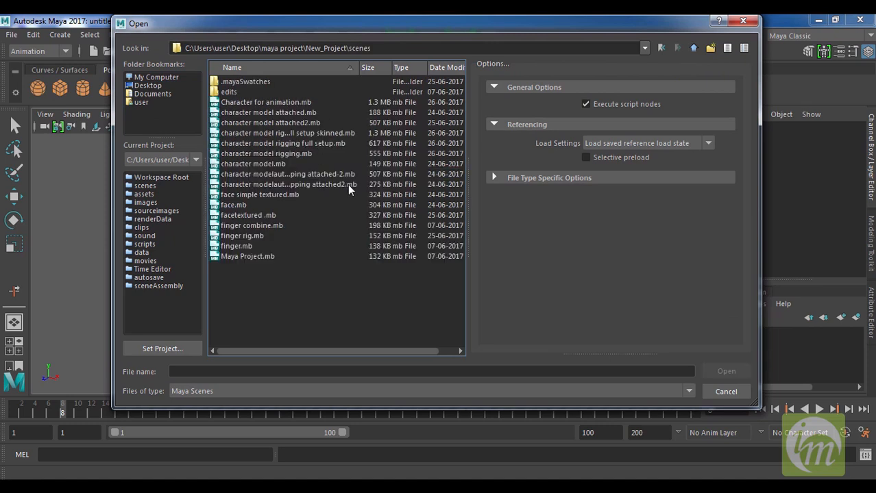
click(269, 154)
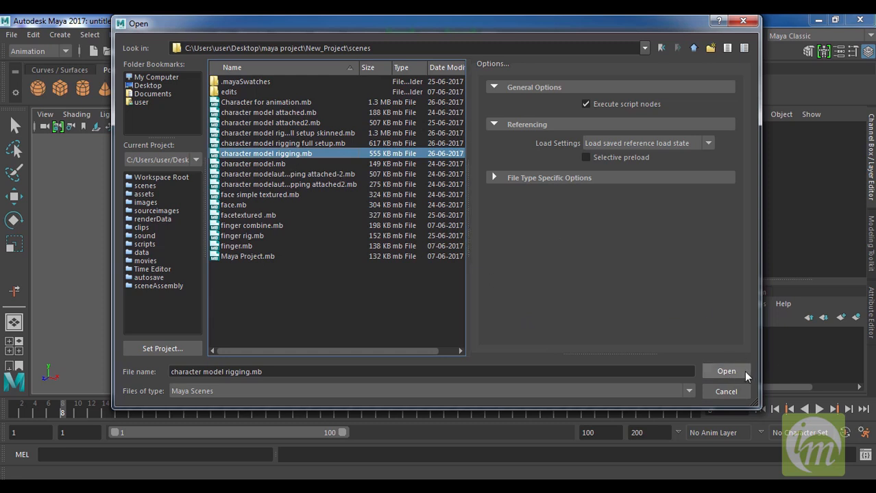
click(268, 102)
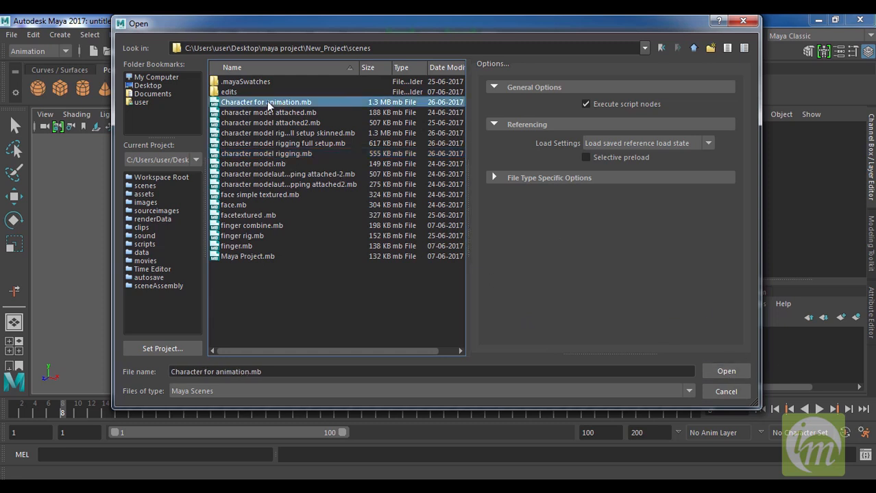
click(735, 370)
click(428, 254)
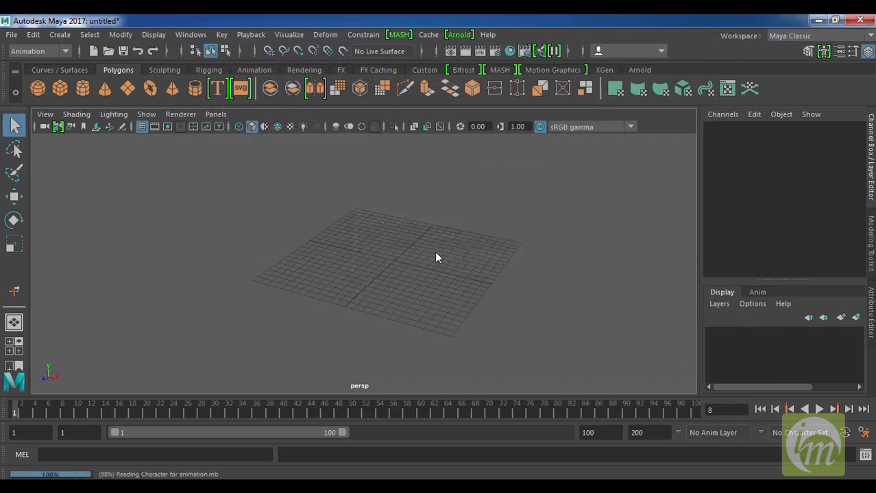
- Draw a polygon plane about 69 by 98 units beneath the character and move it to about 1.9 in Translate Z
alt+drag(479, 263, 497, 269)
alt+right_drag(498, 269, 499, 283)
alt+drag(543, 287, 453, 268)
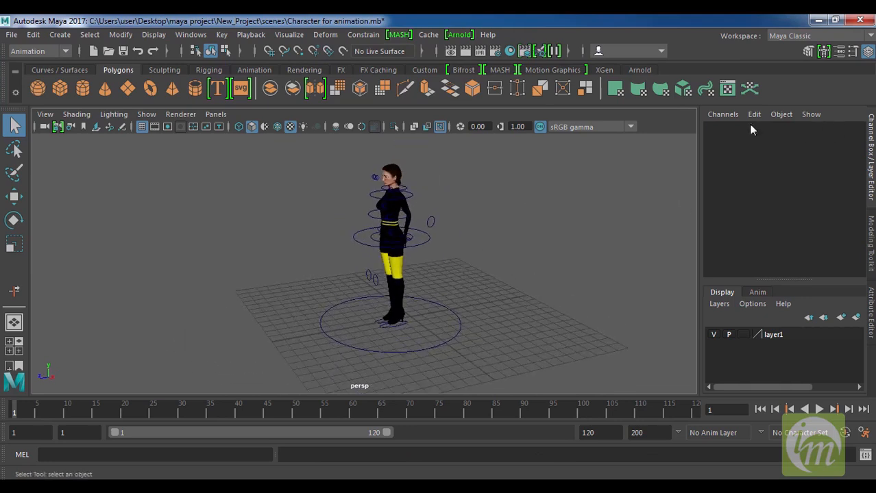
click(127, 90)
drag(524, 209, 166, 436)
alt+drag(393, 340, 510, 333)
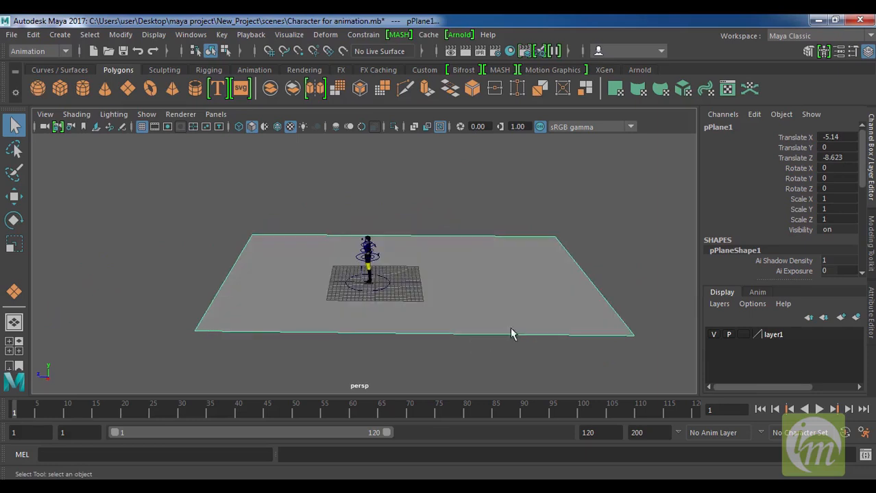
key(w)
drag(353, 277, 307, 277)
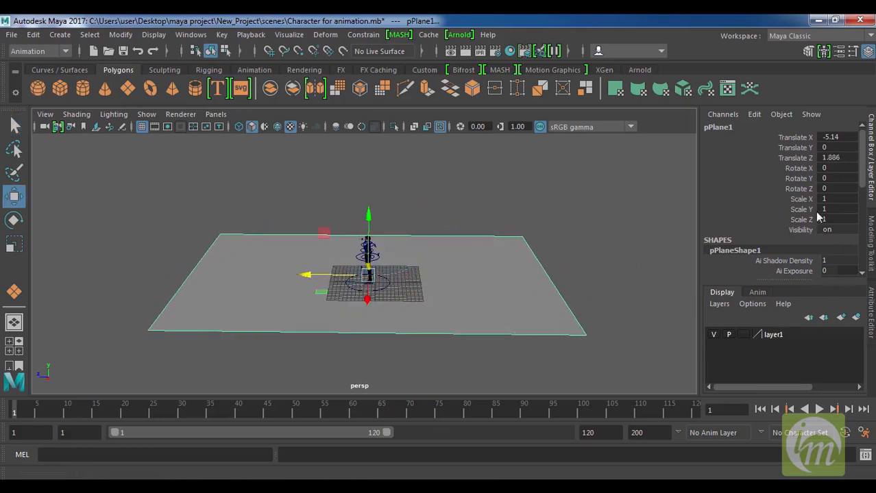
- Set the plane's Subdivisions Width and Subdivisions Height to 37
scroll(817, 217, down, 10)
drag(795, 242, 798, 252)
middle_drag(448, 275, 653, 275)
alt+drag(505, 296, 530, 284)
key(w)
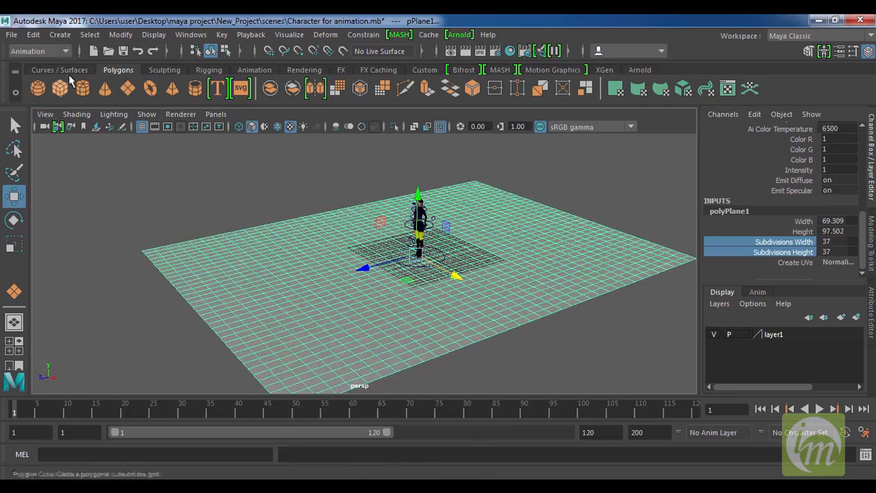
- Activate the Sculpt tool on the plane and set its brush strength to about 14.5
click(166, 71)
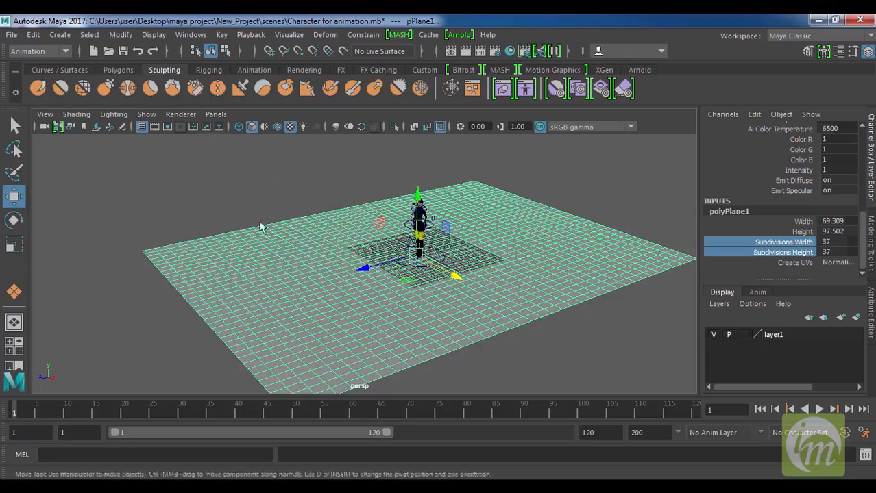
key(y)
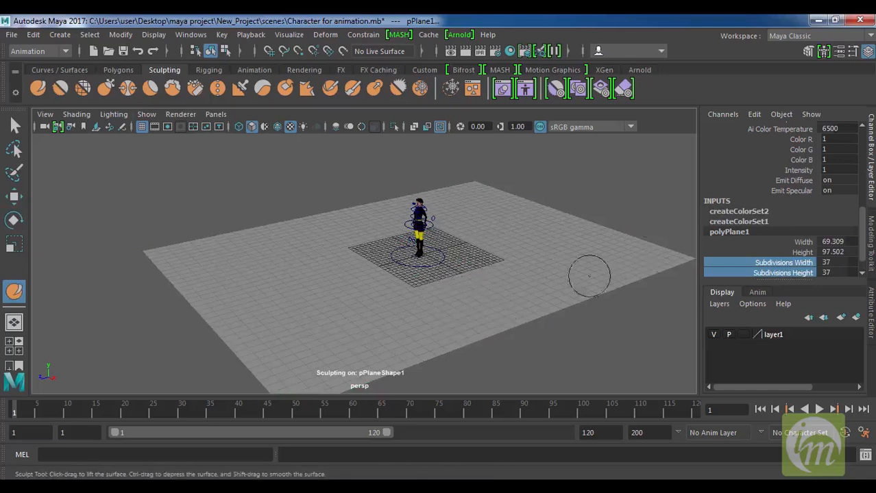
alt+drag(591, 270, 516, 303)
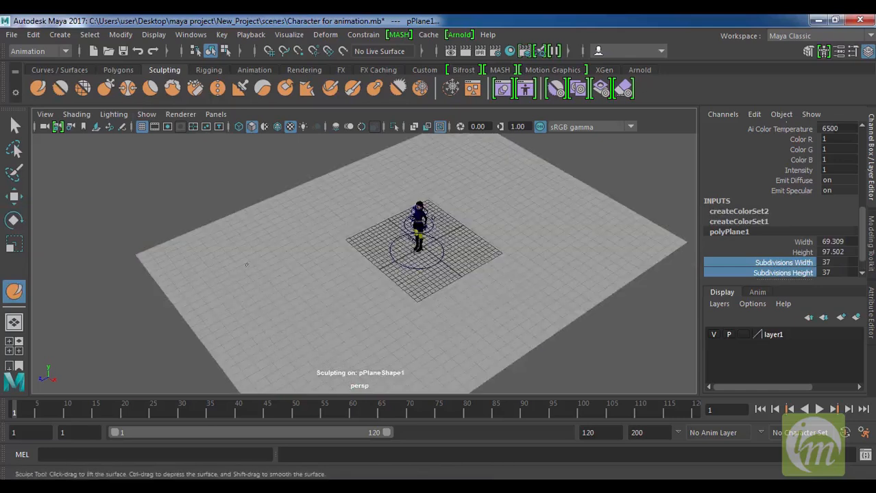
double_click(37, 87)
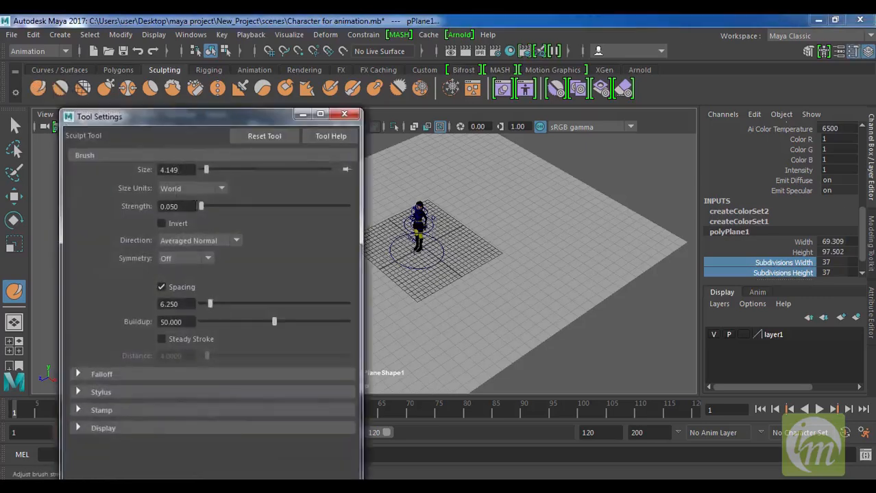
drag(241, 207, 226, 207)
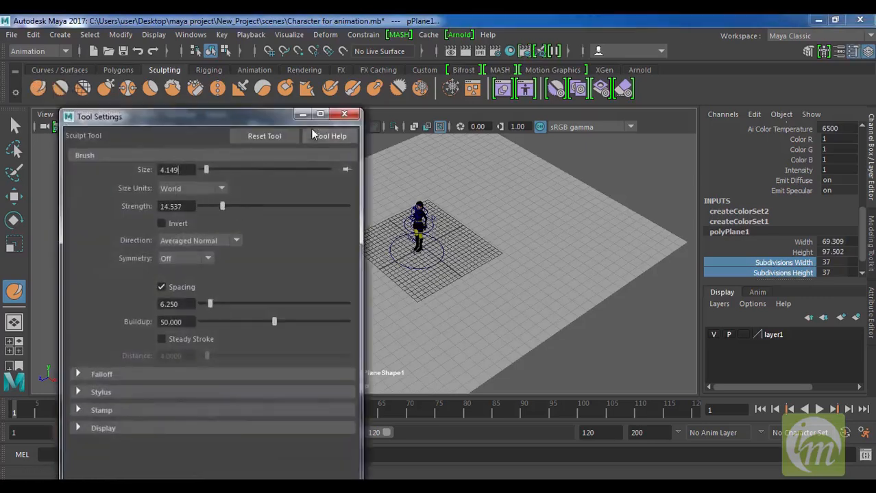
click(303, 115)
- Sculpt a mountain ridge along the plane's far long edge and around onto one adjoining side, undoing the last stroke
mouse_move(292, 259)
mouse_down()
mouse_move(305, 205)
mouse_move(490, 144)
mouse_move(355, 176)
mouse_move(233, 219)
mouse_move(209, 260)
mouse_move(253, 239)
mouse_move(254, 221)
mouse_move(367, 211)
mouse_up()
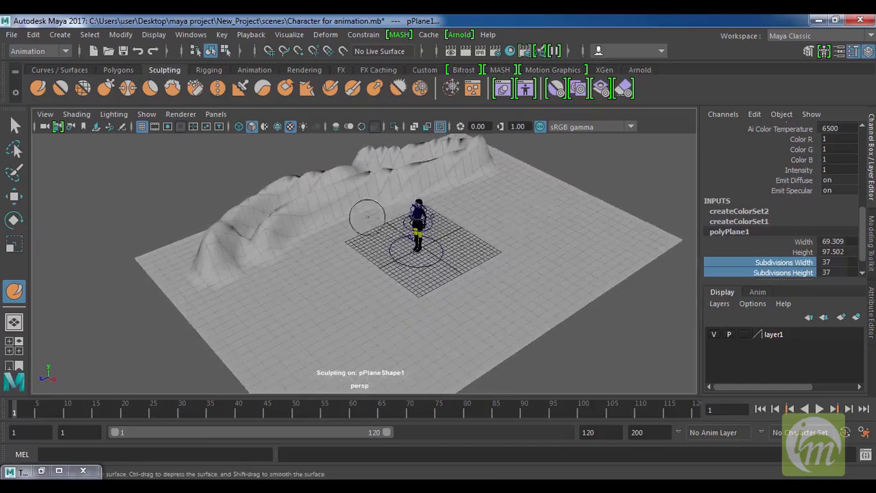
mouse_move(483, 159)
mouse_down()
mouse_move(516, 159)
mouse_move(583, 200)
mouse_move(552, 170)
mouse_move(485, 166)
mouse_move(534, 170)
mouse_move(572, 203)
mouse_move(576, 230)
mouse_up()
alt+drag(576, 229, 501, 220)
drag(189, 238, 290, 211)
key(ctrl+z)
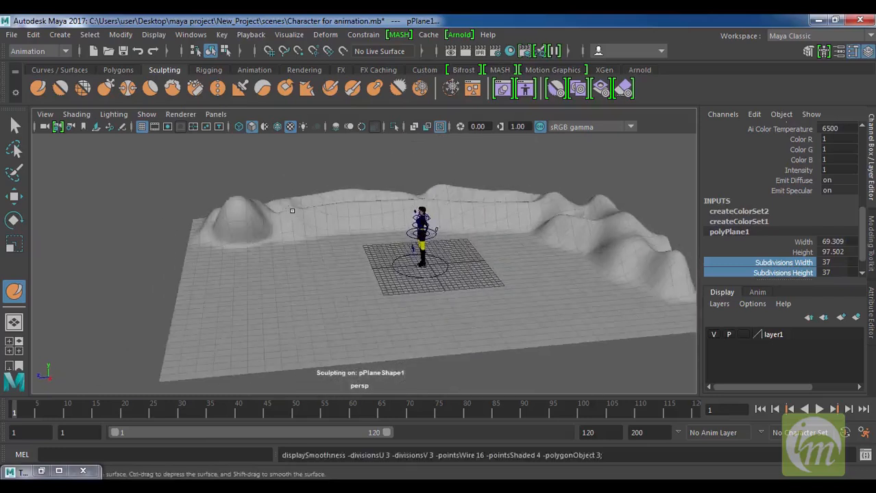
- Build up the ridge behind the character with further sculpt strokes, adding bulges and higher peaks of varied height
mouse_move(424, 211)
alt+mouse_down()
mouse_move(395, 209)
mouse_move(463, 197)
mouse_move(434, 236)
mouse_move(375, 211)
alt+mouse_up()
alt+middle_drag(376, 211, 356, 242)
mouse_move(303, 206)
mouse_down()
mouse_move(367, 221)
mouse_move(434, 203)
mouse_move(413, 202)
mouse_up()
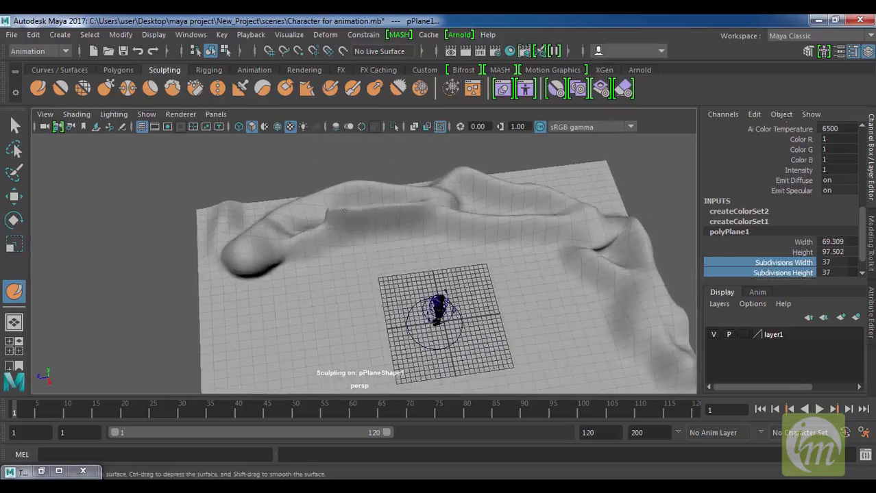
mouse_move(358, 211)
alt+mouse_down()
mouse_move(485, 211)
mouse_move(456, 216)
alt+mouse_up()
mouse_move(311, 271)
mouse_down()
mouse_move(289, 273)
mouse_move(302, 244)
mouse_up()
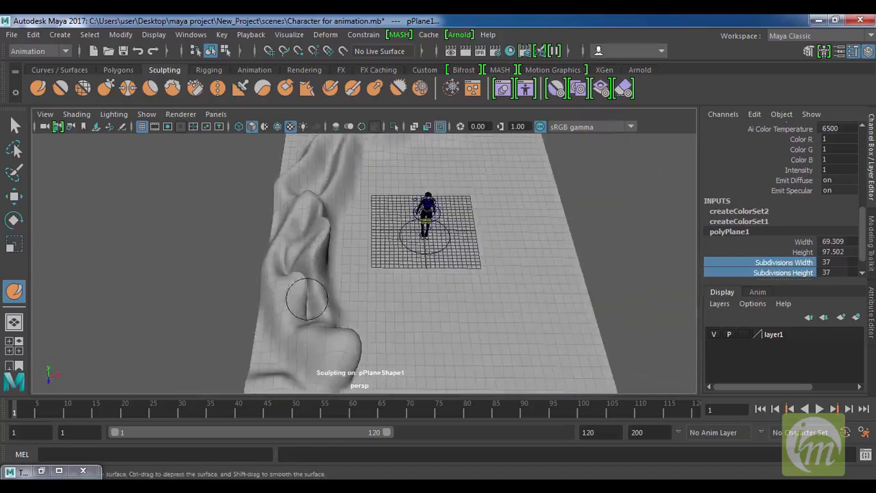
alt+drag(303, 302, 274, 274)
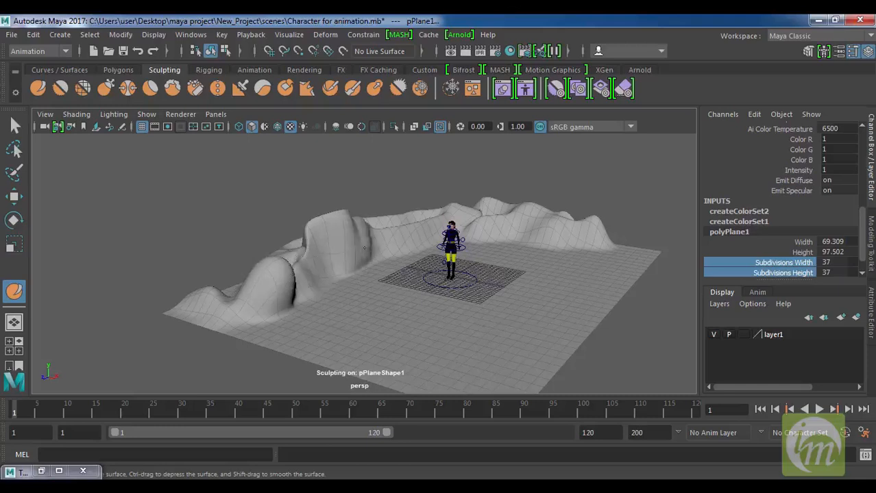
drag(380, 222, 427, 204)
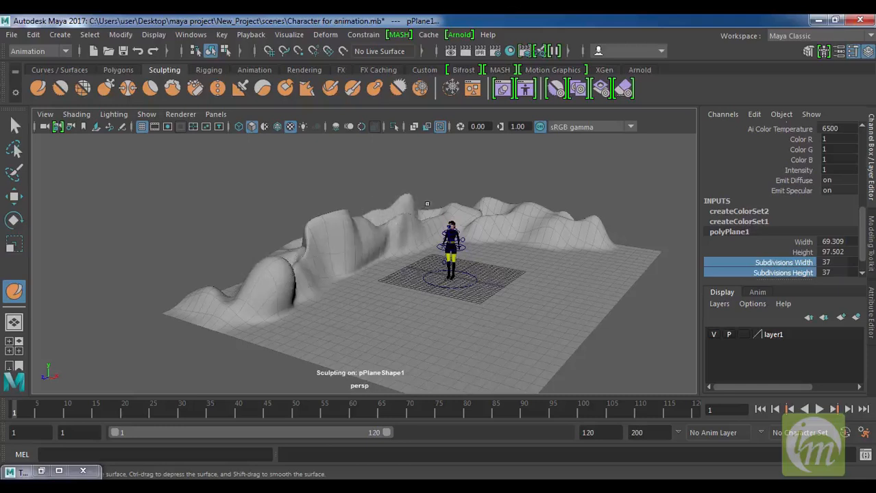
- Sculpt additional hills on the two short sides of the plane and foothills along the inner slope of the ridge
alt+drag(480, 220, 502, 235)
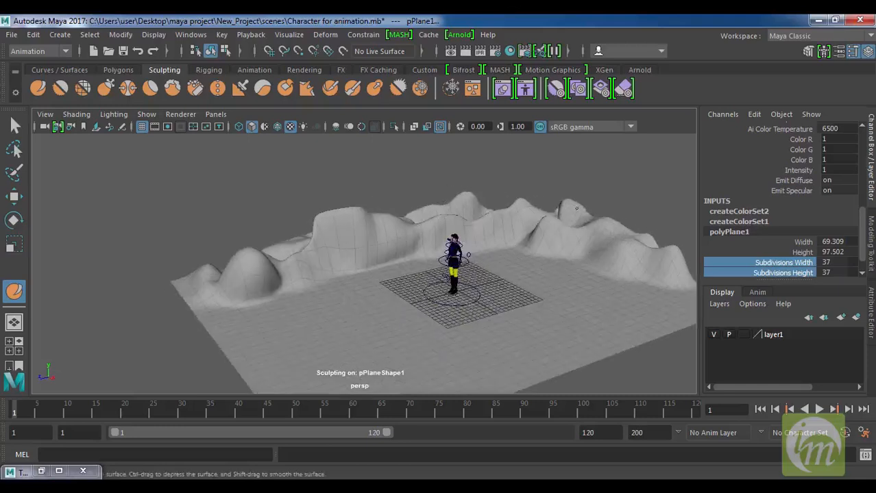
mouse_move(585, 211)
mouse_down()
mouse_move(548, 255)
mouse_move(507, 250)
mouse_move(599, 286)
mouse_up()
mouse_move(434, 325)
alt+mouse_down()
mouse_move(406, 297)
mouse_move(365, 308)
alt+mouse_up()
mouse_move(254, 294)
mouse_down()
mouse_move(216, 281)
mouse_move(193, 258)
mouse_move(302, 209)
mouse_up()
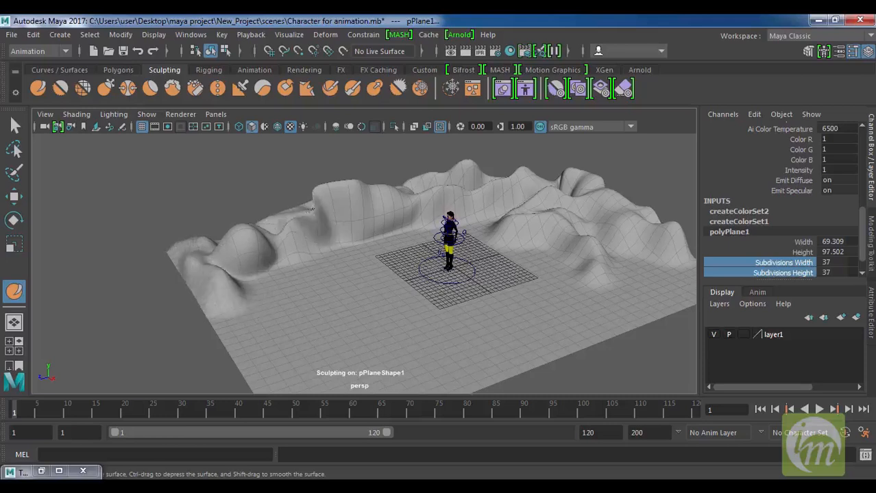
mouse_move(354, 236)
alt+mouse_down()
mouse_move(342, 242)
mouse_move(369, 261)
alt+mouse_up()
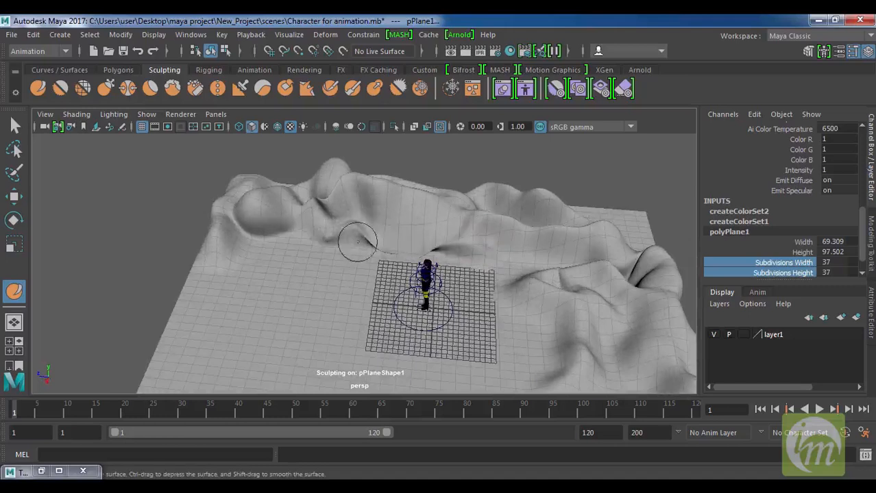
alt+drag(342, 235, 212, 192)
- Relax the mesh on the sculpted ridge behind the character with the Relax tool, and return to object selection
click(82, 87)
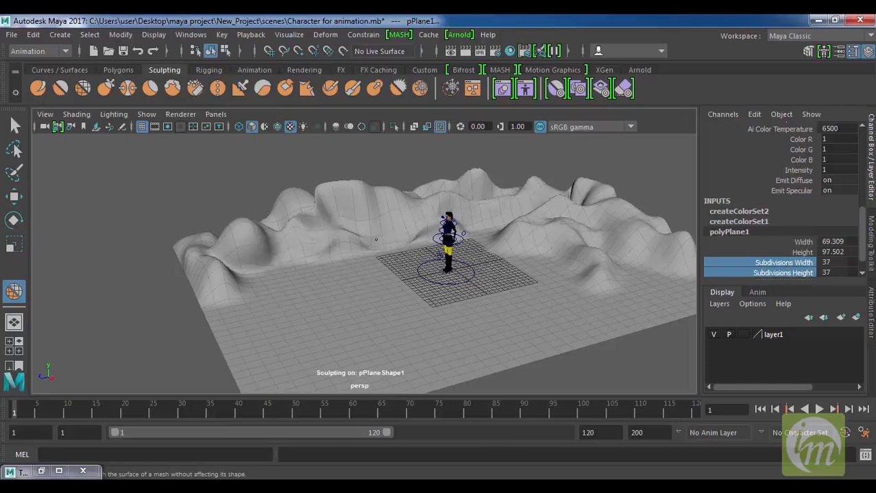
drag(333, 220, 306, 183)
alt+drag(376, 184, 284, 348)
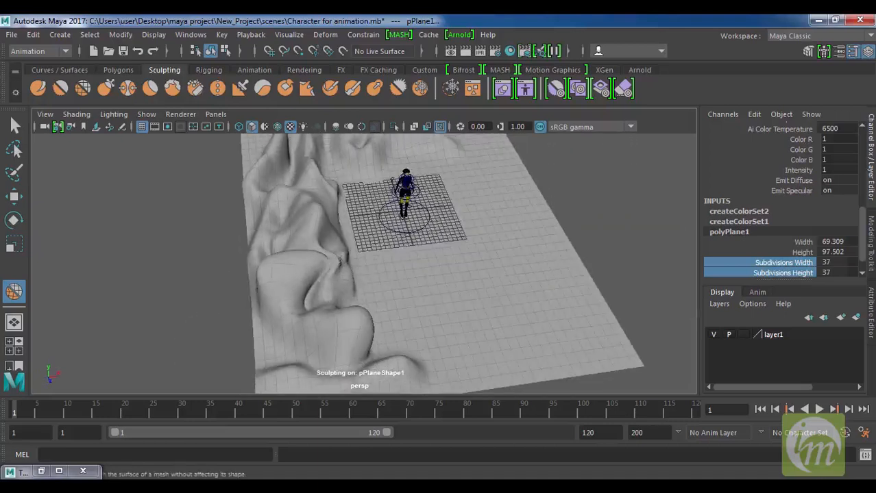
alt+drag(291, 292, 206, 241)
click(15, 126)
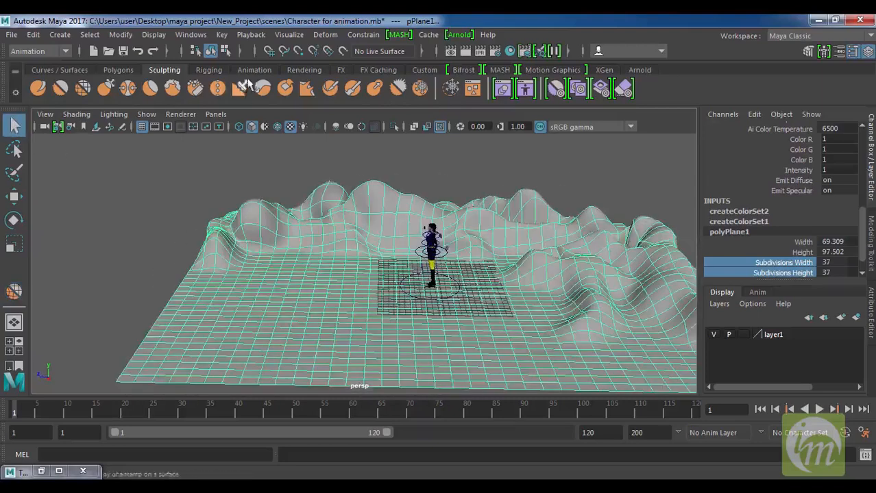
- Assign a new Lambert material to the sculpted plane and bring up the material's attributes
click(303, 70)
click(254, 91)
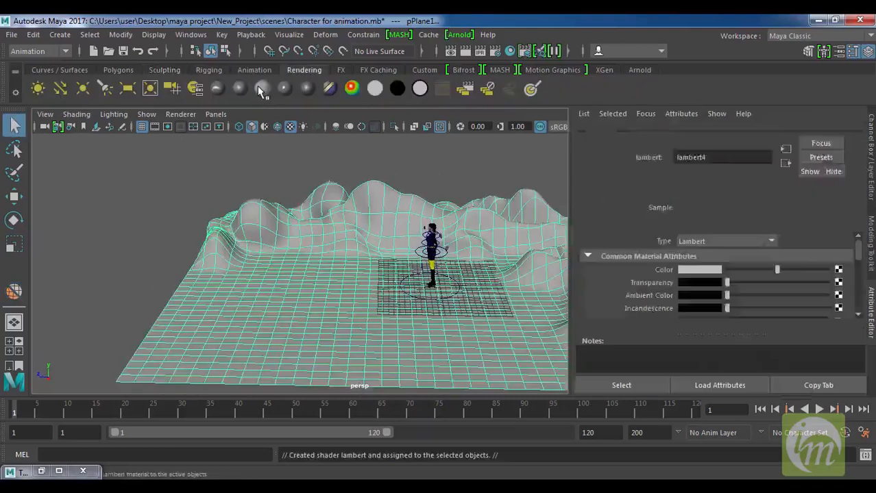
click(856, 137)
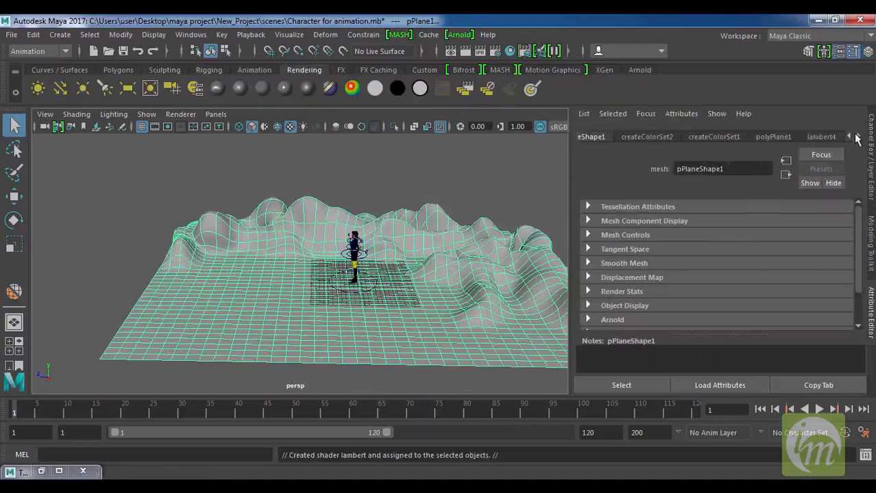
click(819, 137)
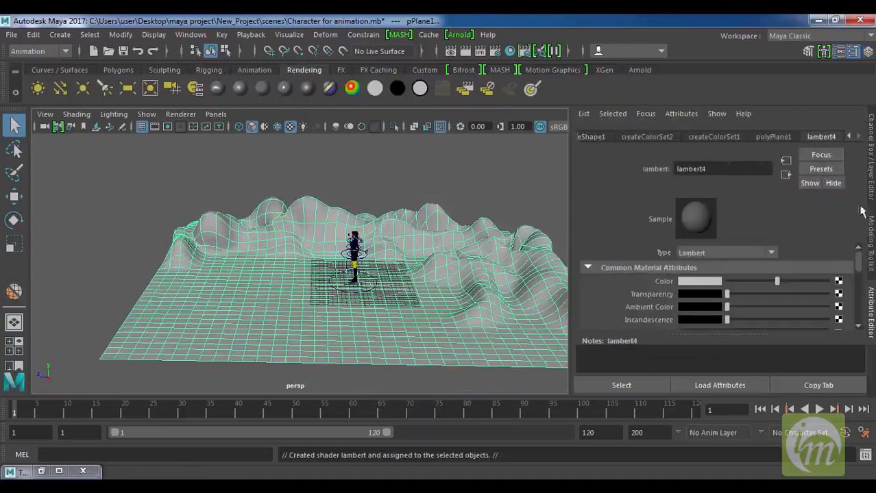
- Change the terrain material's color to a sandy brown with hue 25.385, saturation 0.436 and value 0.500, and deselect the terrain
click(838, 282)
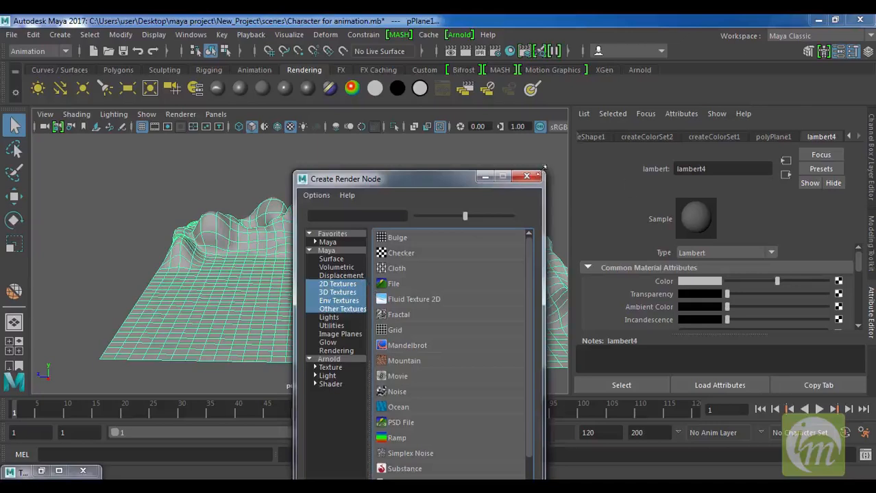
click(526, 176)
click(709, 282)
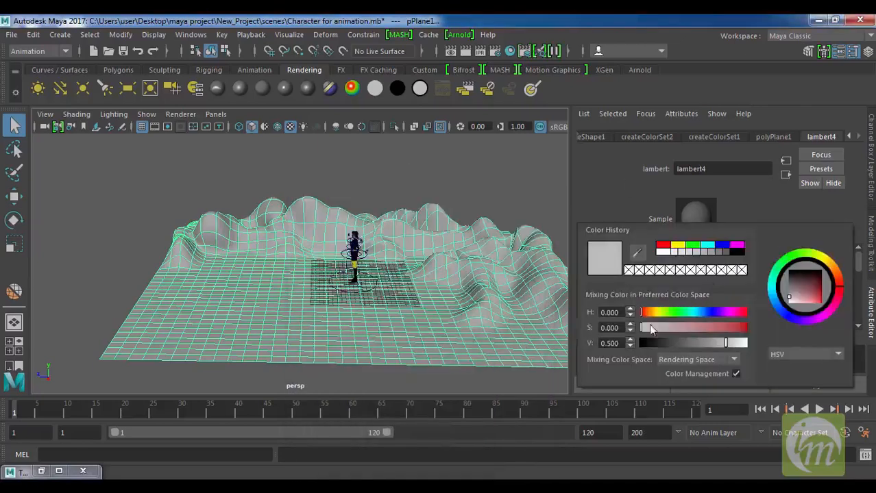
drag(662, 328, 740, 327)
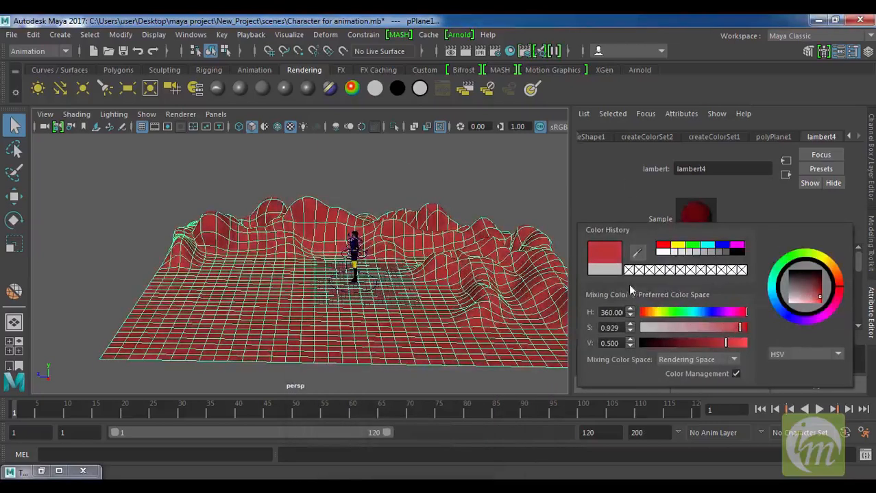
drag(659, 312, 651, 318)
click(688, 328)
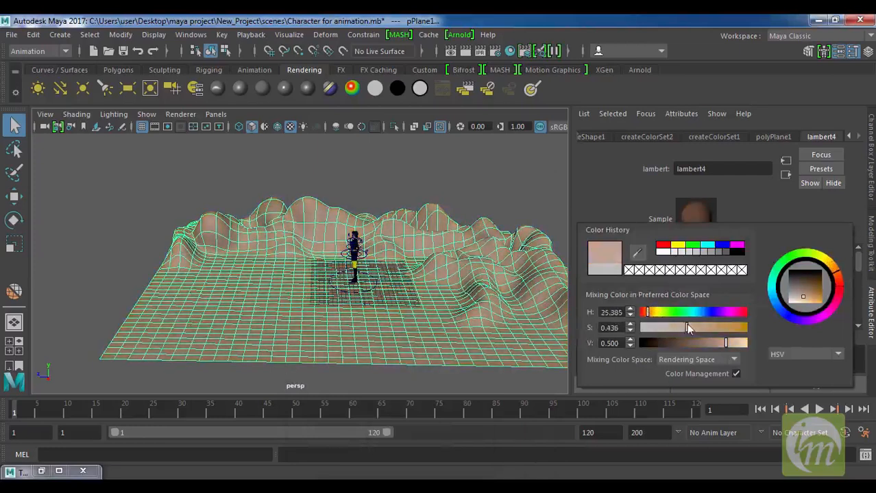
click(520, 198)
alt+drag(528, 244, 476, 247)
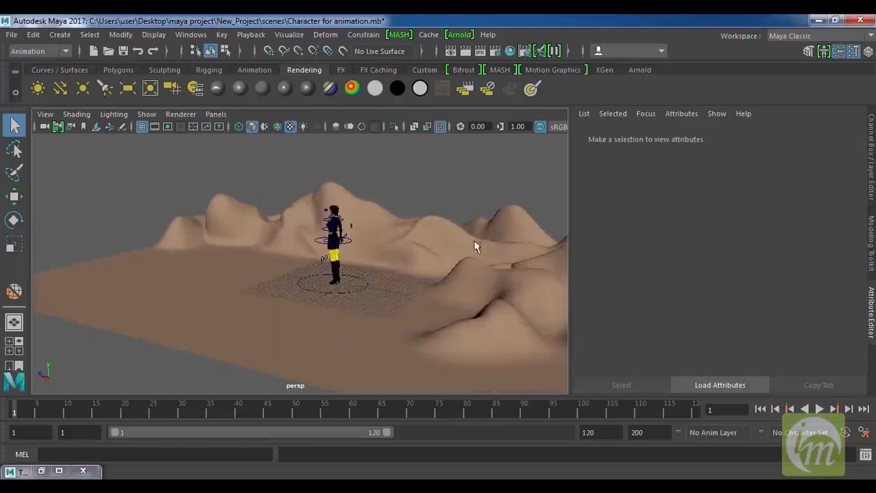
- Create a new display layer and add the sculpted terrain to it
click(347, 292)
alt+drag(346, 292, 381, 305)
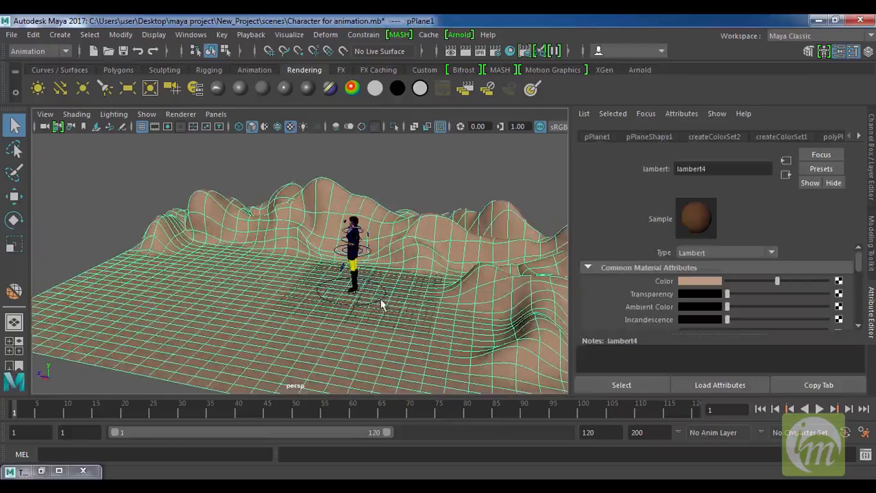
scroll(386, 306, up, 5)
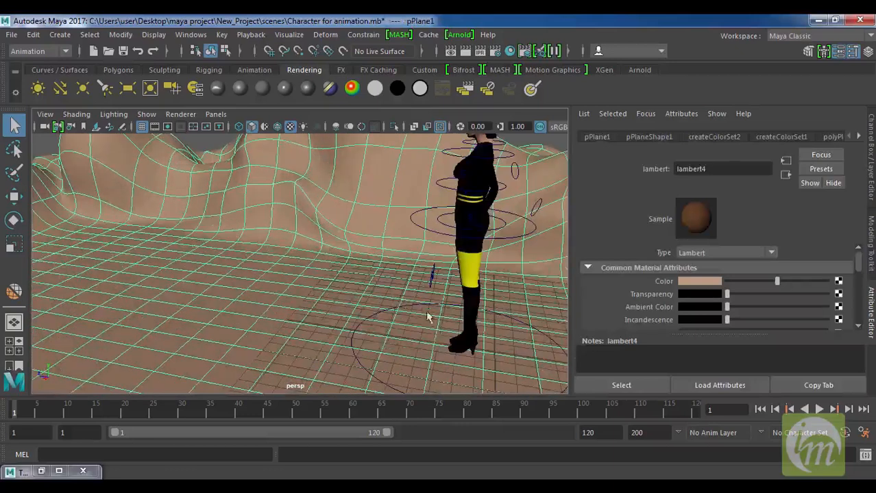
scroll(384, 312, down, 5)
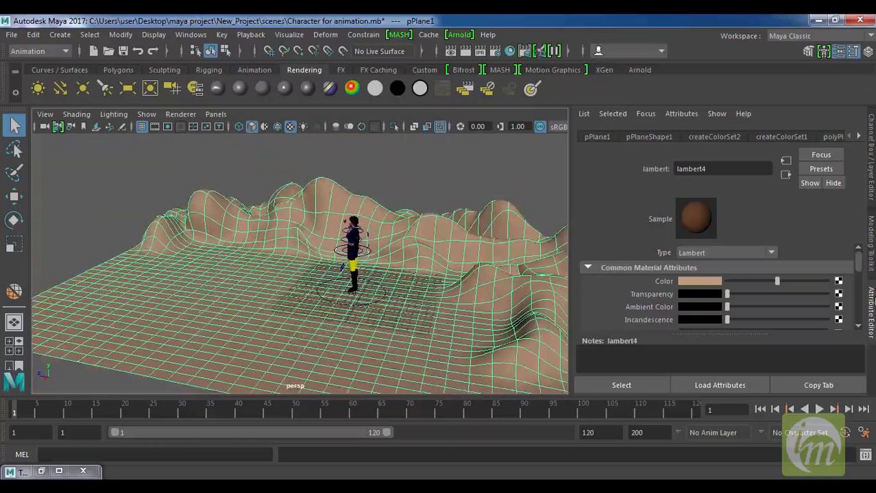
click(872, 294)
click(872, 165)
scroll(685, 318, down, 4)
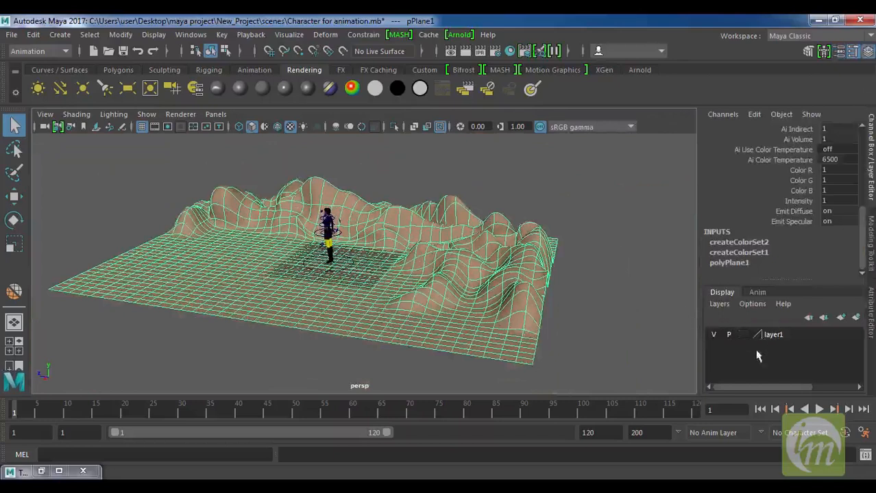
click(841, 318)
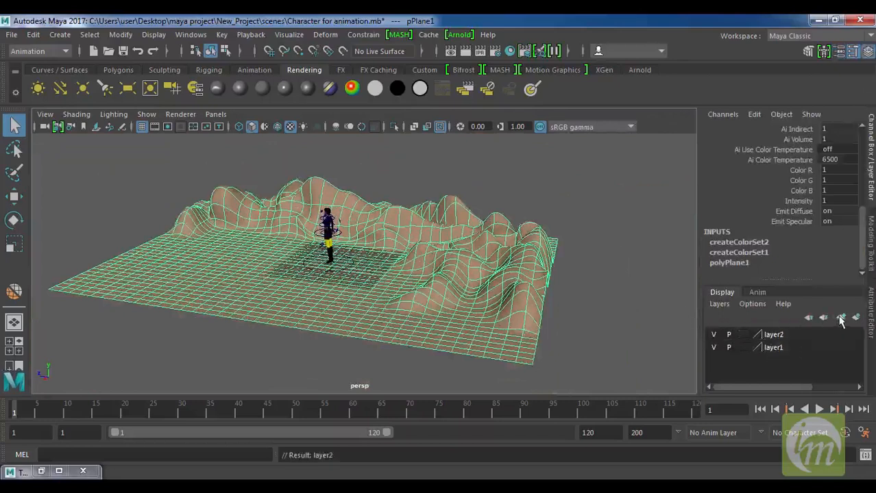
right_click(773, 336)
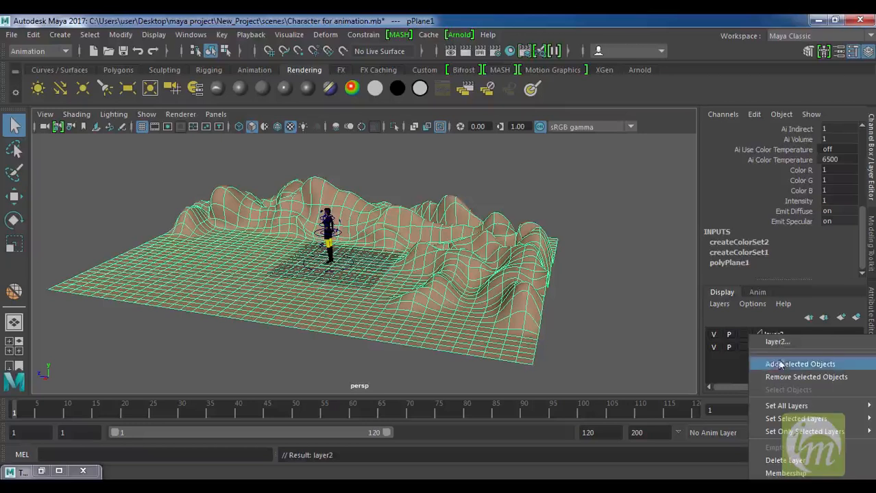
click(780, 364)
- Set the terrain's display layer to Reference and clear the selection
click(743, 335)
click(744, 335)
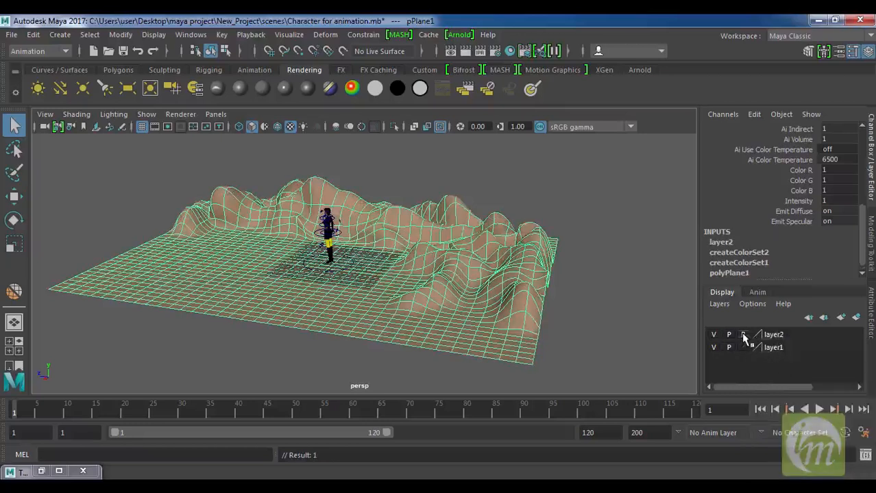
click(286, 273)
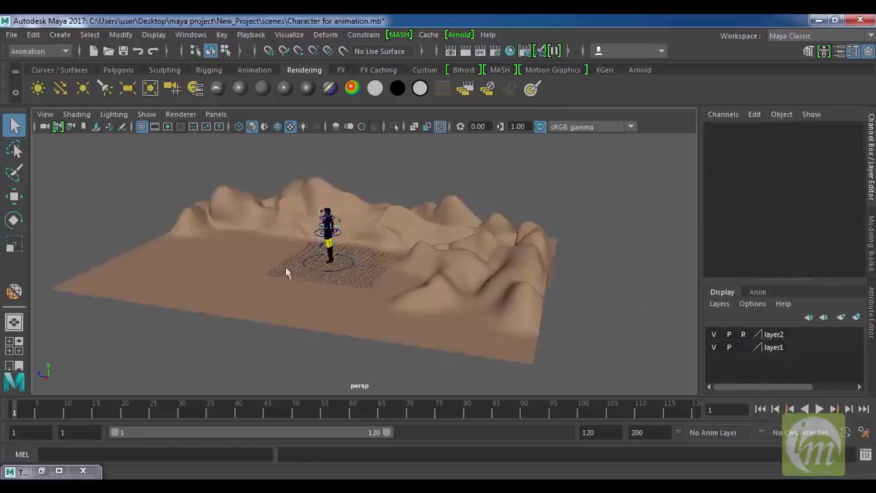
- Scale the whole character down with its global control to about 1.118 on all axes
click(343, 268)
scroll(381, 274, up, 5)
alt+middle_drag(389, 277, 434, 308)
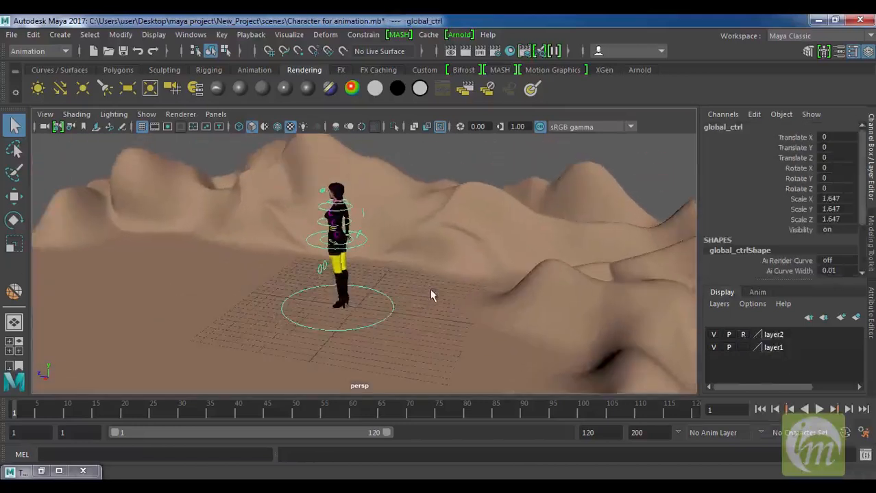
key(r)
drag(339, 308, 259, 407)
- Move the character's global control backward along Z to about -9.323, and deselect it
alt+drag(400, 320, 431, 293)
key(w)
drag(330, 301, 408, 315)
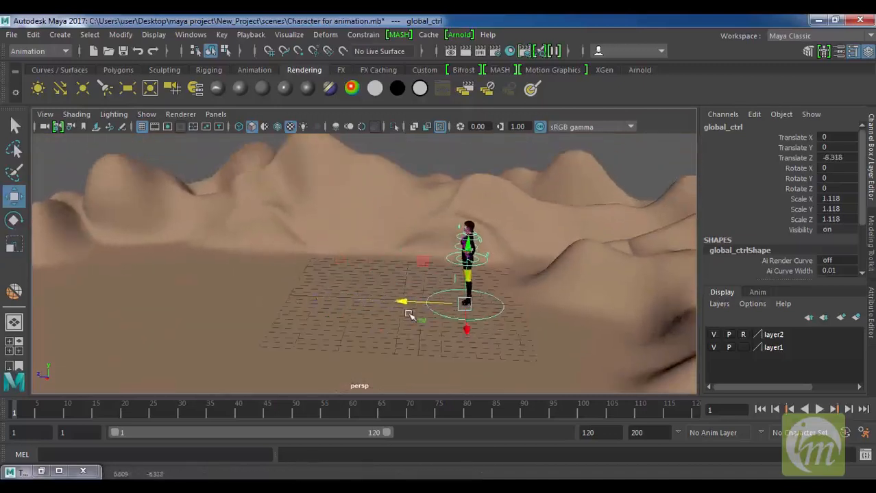
click(498, 236)
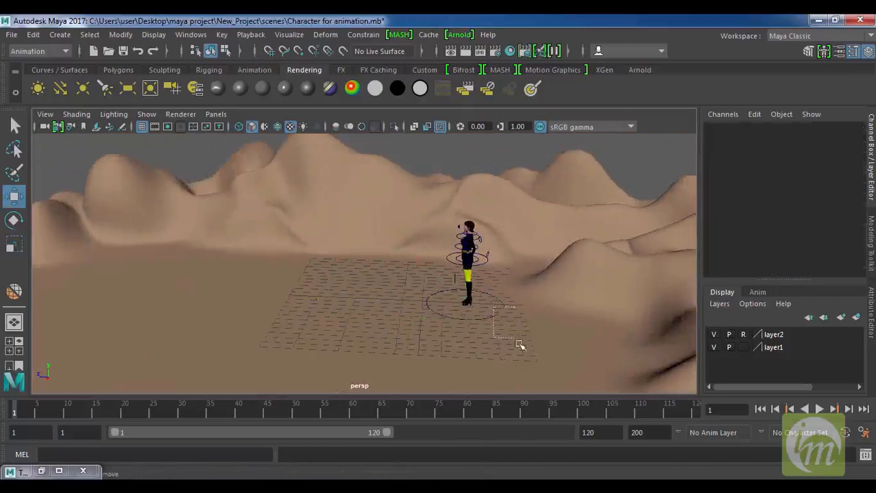
drag(519, 344, 520, 345)
drag(406, 303, 416, 309)
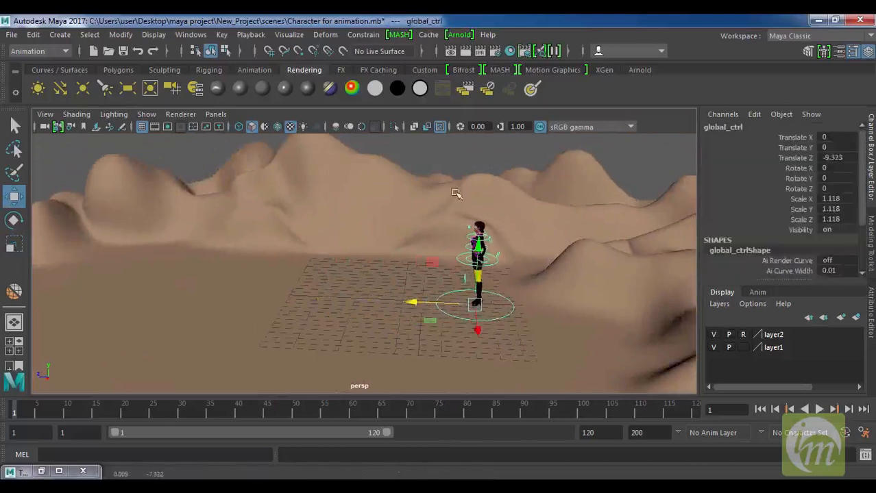
click(470, 161)
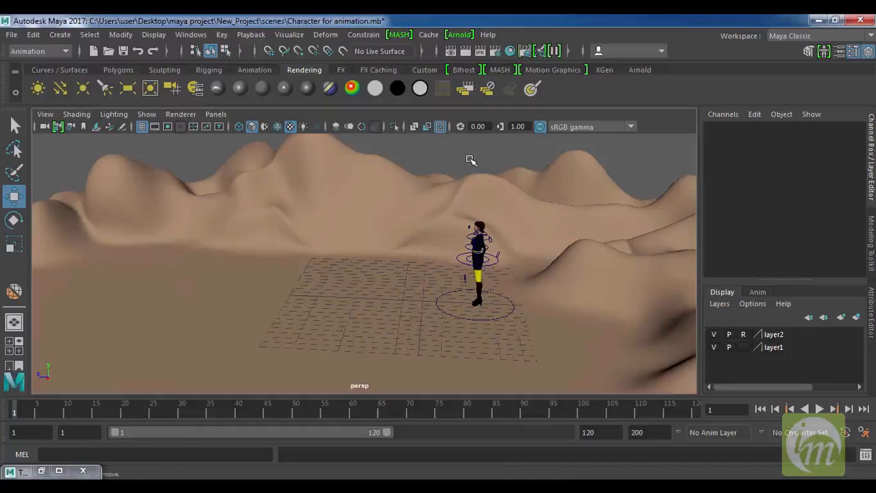
- Set the playback range to end at frame 20
double_click(612, 433)
text(20)
key(Return)
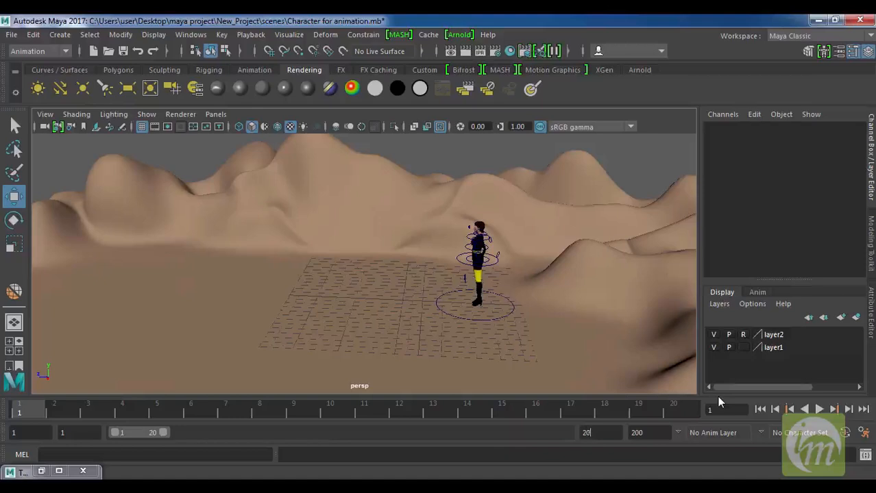
- Raise the character's global control to Translate Y 0.07 in the side view so the feet rest on the ground
alt+drag(499, 334, 497, 319)
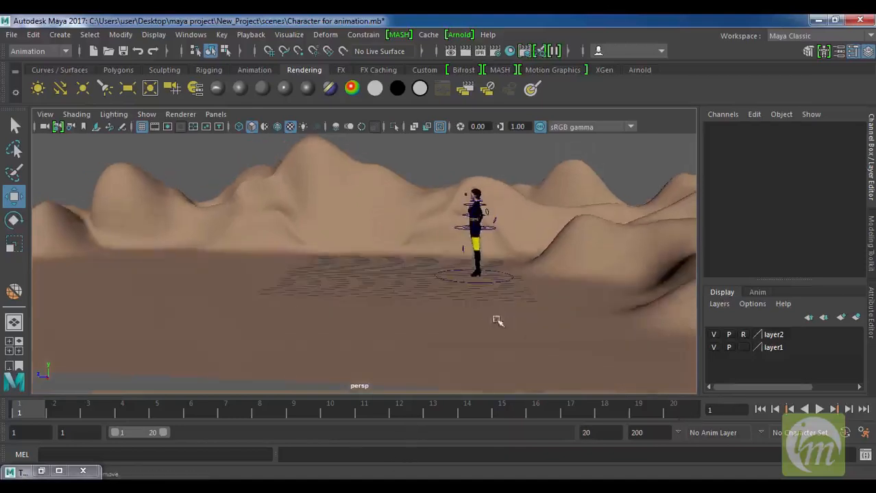
alt+right_drag(497, 319, 514, 289)
alt+drag(514, 289, 509, 317)
mouse_move(510, 317)
alt+right_down()
mouse_move(557, 352)
mouse_move(514, 317)
alt+right_up()
alt+drag(514, 317, 540, 335)
alt+right_drag(540, 335, 524, 303)
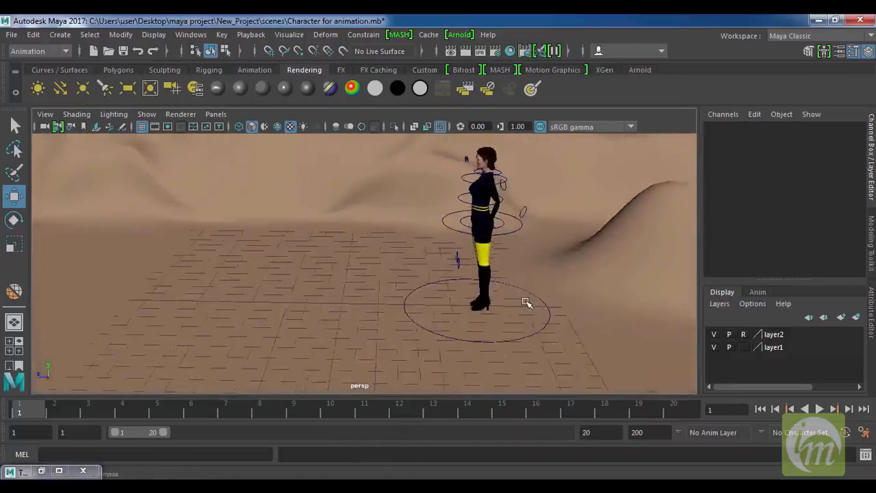
key(4)
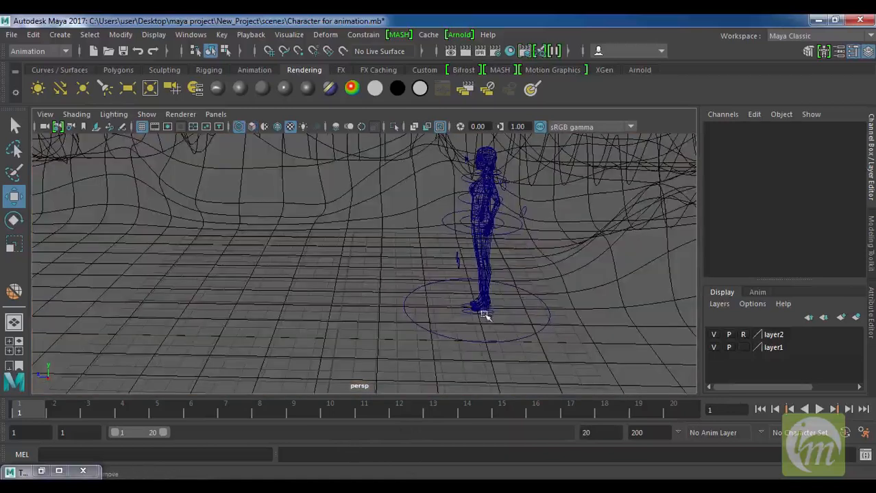
click(510, 337)
key(space)
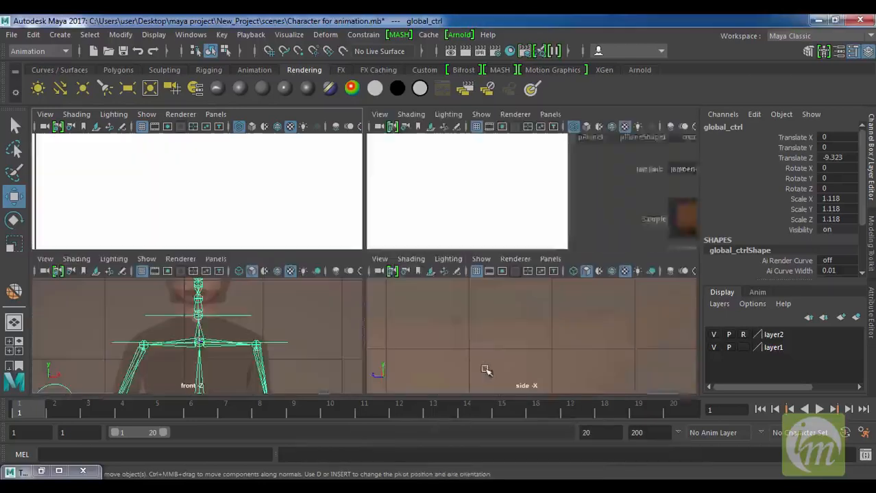
key(space)
scroll(506, 215, down, 5)
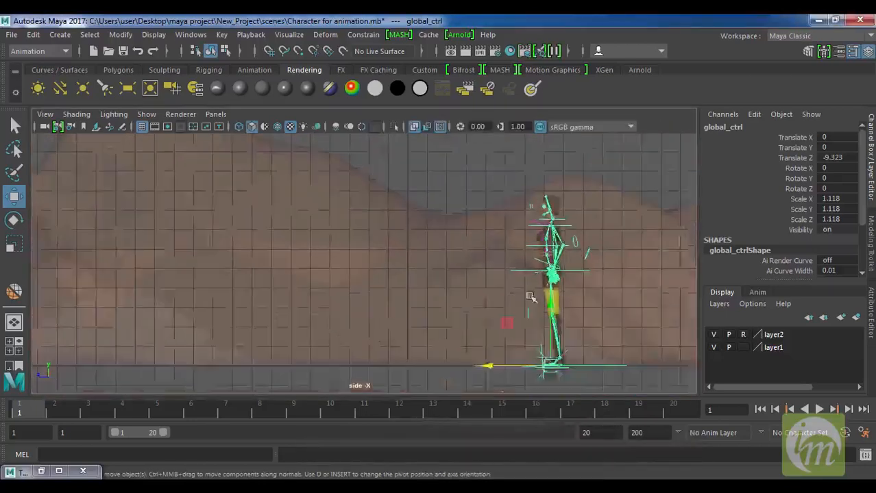
scroll(534, 291, up, 3)
drag(498, 260, 498, 259)
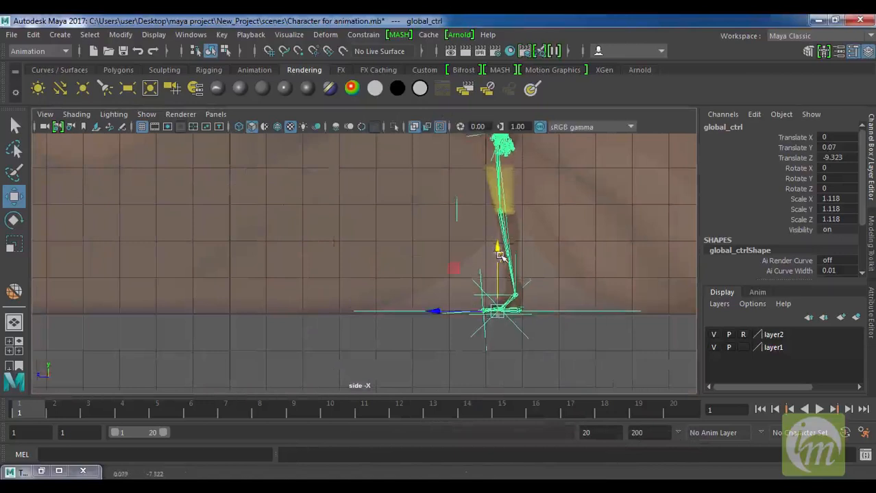
- Return to the perspective view in shaded display and deselect the character's control
key(space)
key(space)
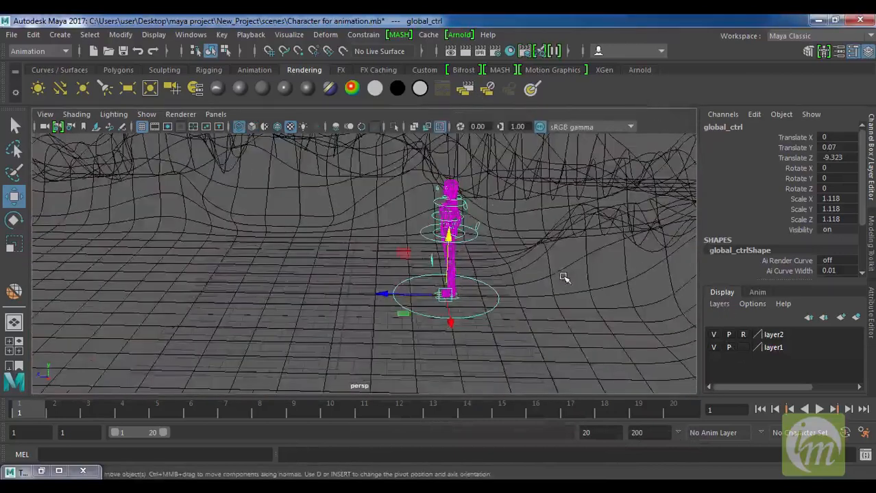
key(5)
click(493, 356)
- Move the left foot control forward to Translate Z 1.166 and set a key on it at frame 1
scroll(498, 322, up, 5)
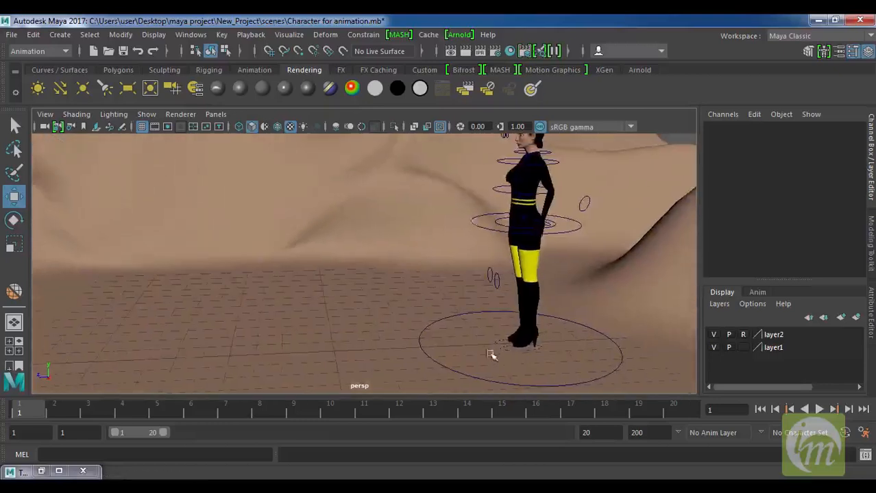
scroll(490, 355, down, 1)
click(509, 353)
mouse_move(510, 352)
alt+mouse_down()
mouse_move(518, 358)
mouse_move(504, 366)
alt+mouse_up()
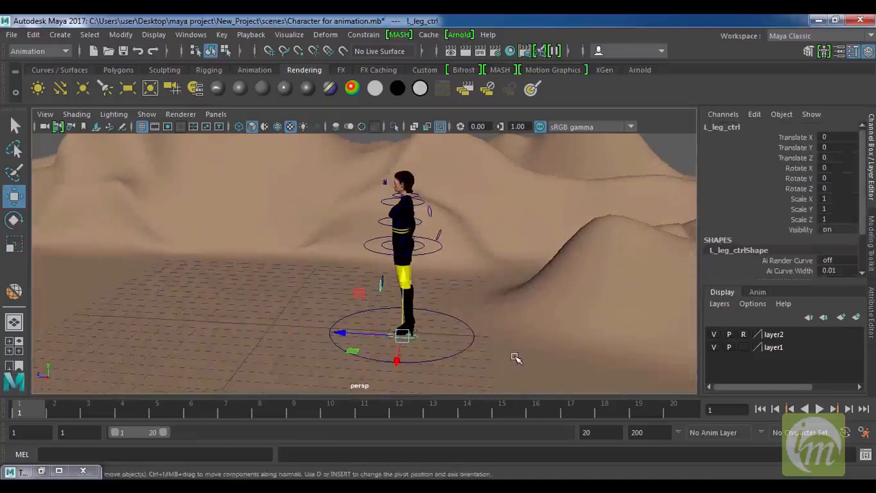
alt+drag(505, 356, 460, 343)
key(s)
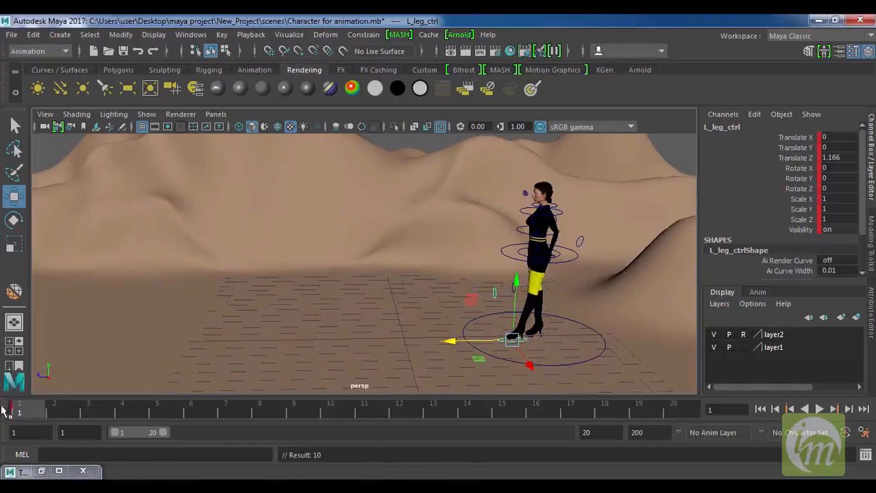
- Check the playback speed options in the Time Slider preferences
click(863, 433)
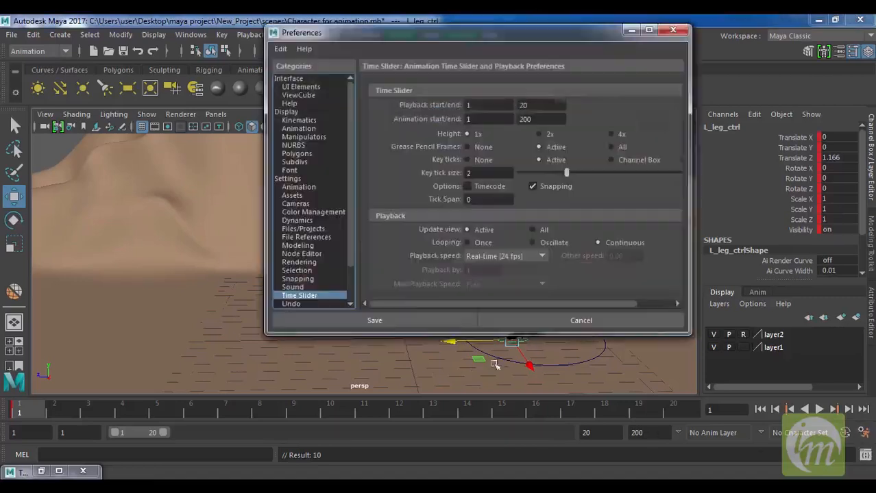
click(509, 258)
click(510, 284)
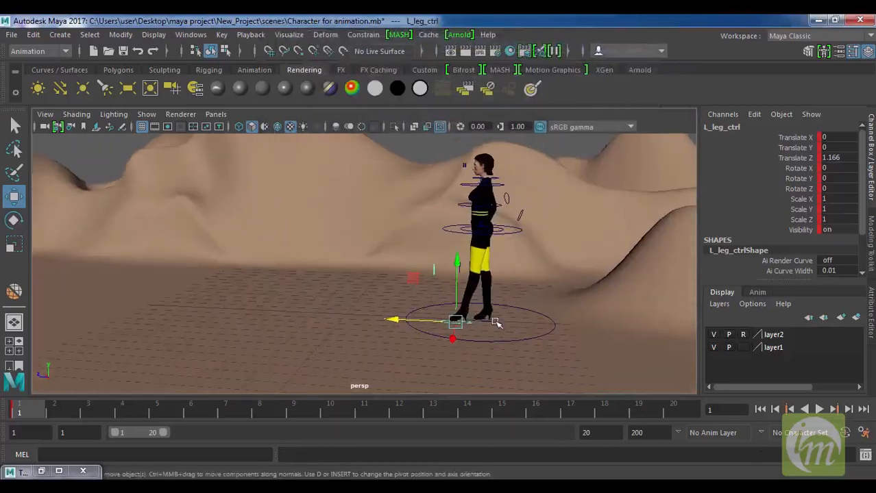
- Move the right foot control backward to Translate Z -0.923 and set keys on it at frames 1 and 20
click(497, 323)
alt+drag(499, 321, 514, 326)
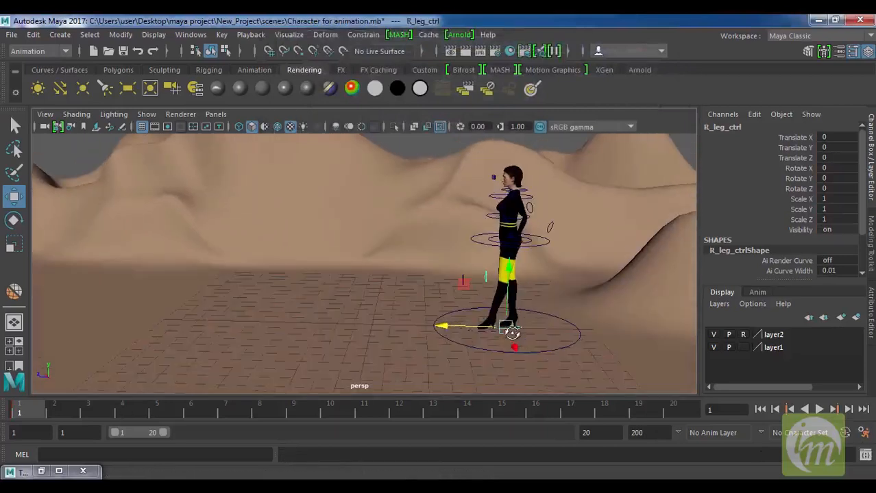
drag(451, 328, 466, 333)
key(s)
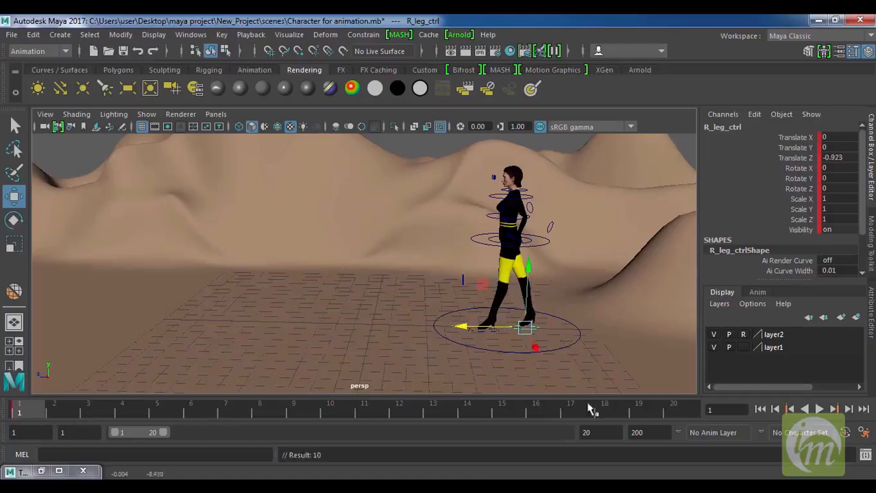
click(673, 409)
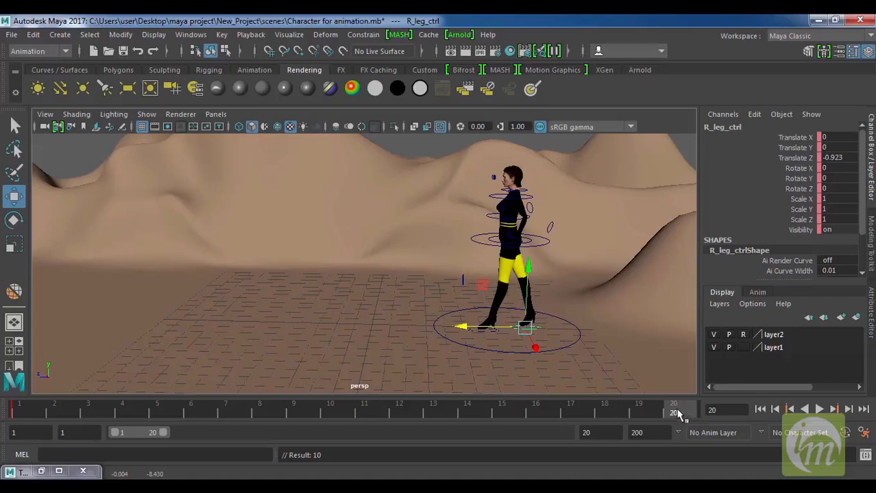
key(s)
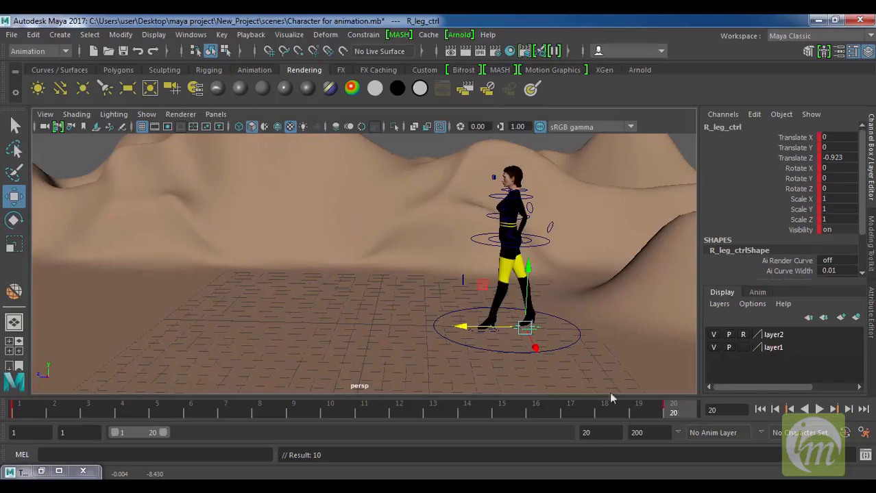
- Set a key on the left foot control at frame 20 and scrub back through the timeline to frame 1
click(494, 334)
key(s)
drag(669, 410, 175, 435)
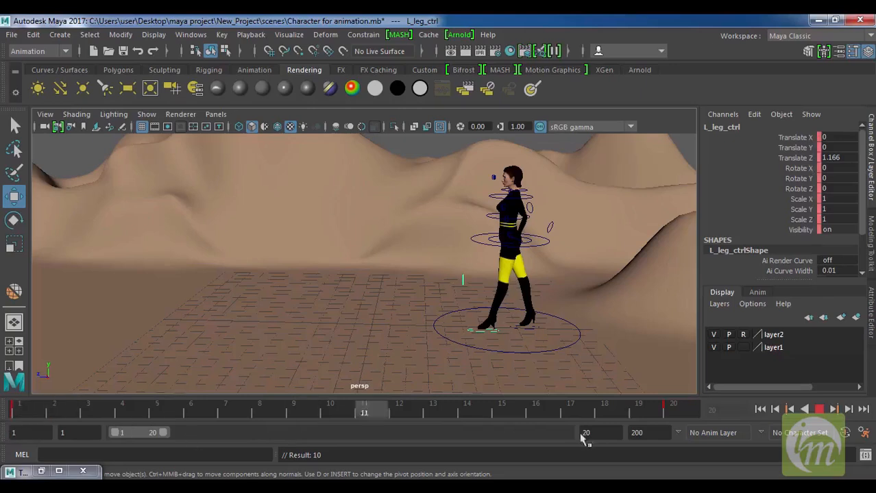
key(Escape)
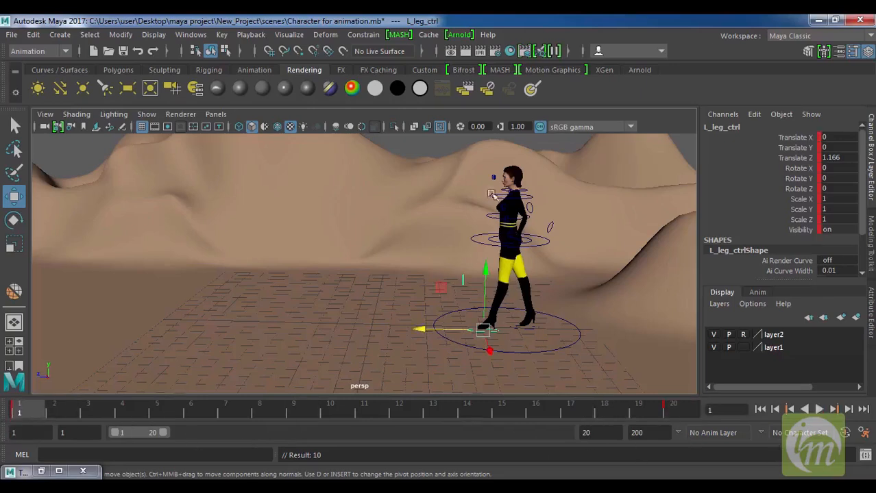
- Lower the main hip control to Translate Y -0.238 and set keys on it at frames 1 and 20
click(538, 247)
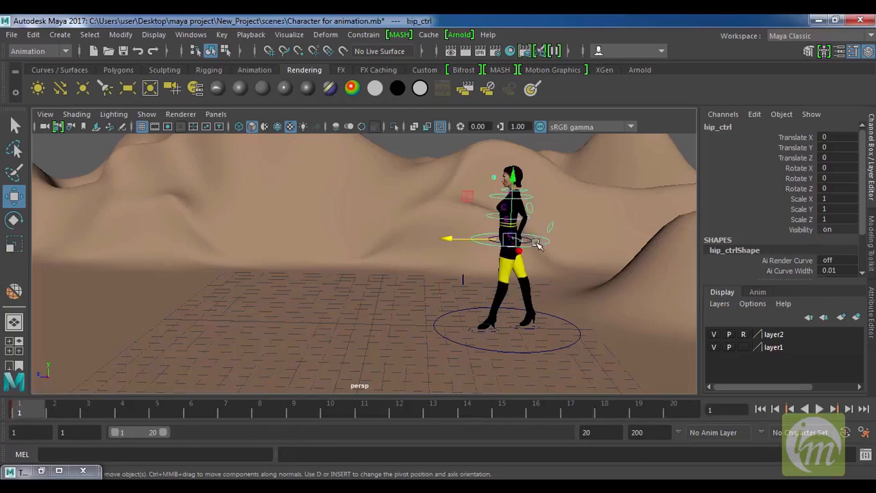
click(550, 240)
drag(516, 181, 516, 188)
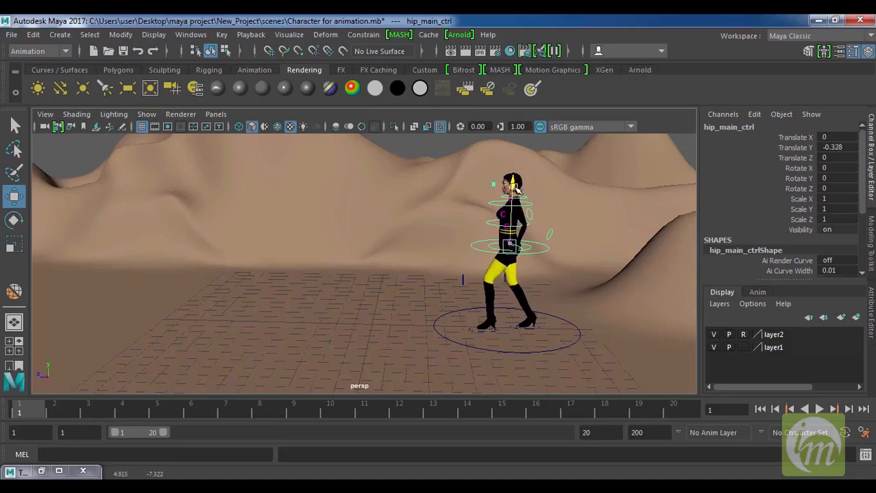
drag(518, 187, 517, 186)
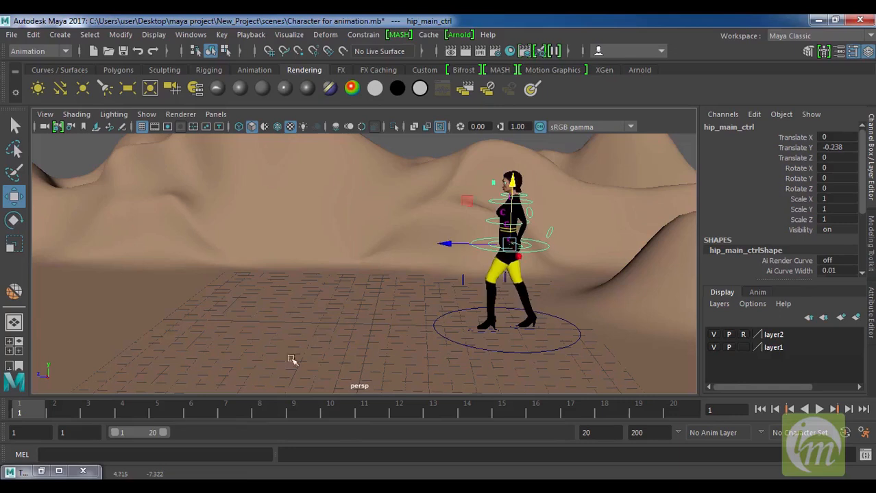
key(s)
click(676, 410)
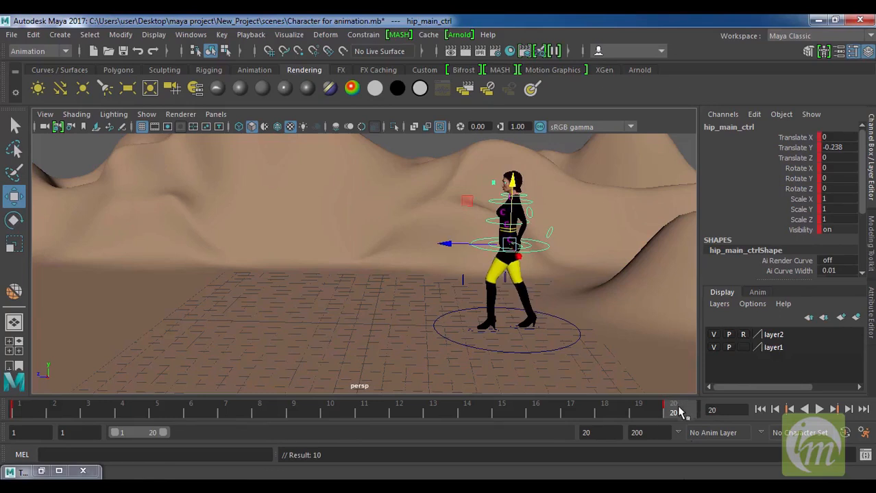
- Set a key on the main hip control at frame 10 as well and return to frame 1
drag(679, 411, 6, 425)
key(alt+v)
key(alt+v)
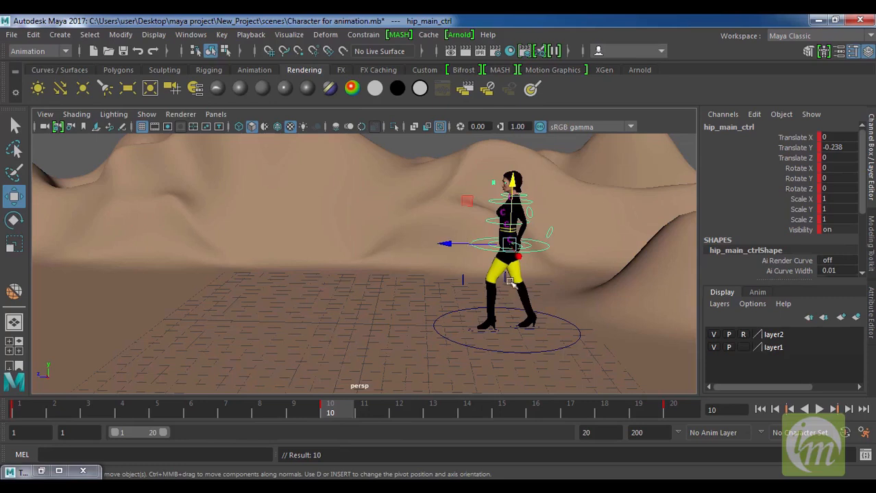
drag(331, 415, 17, 415)
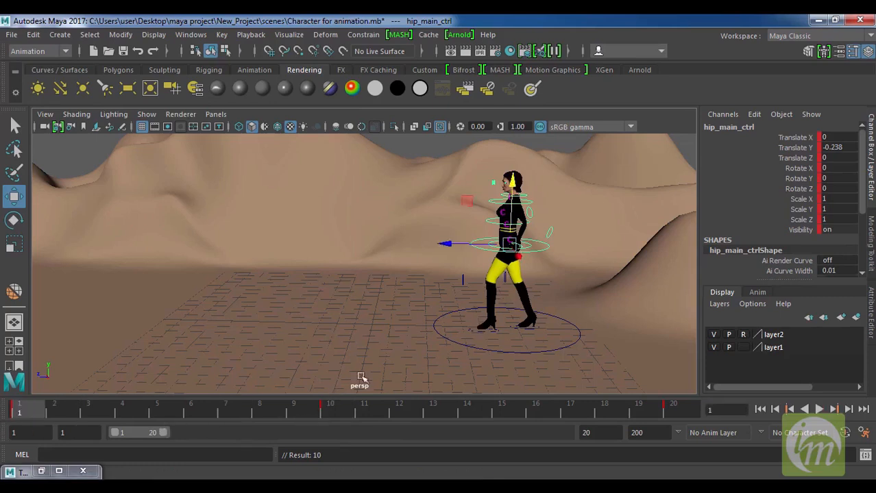
- Move the left foot control backward in the side view to Translate Z -0.919 and set a key on it at frame 10
click(491, 332)
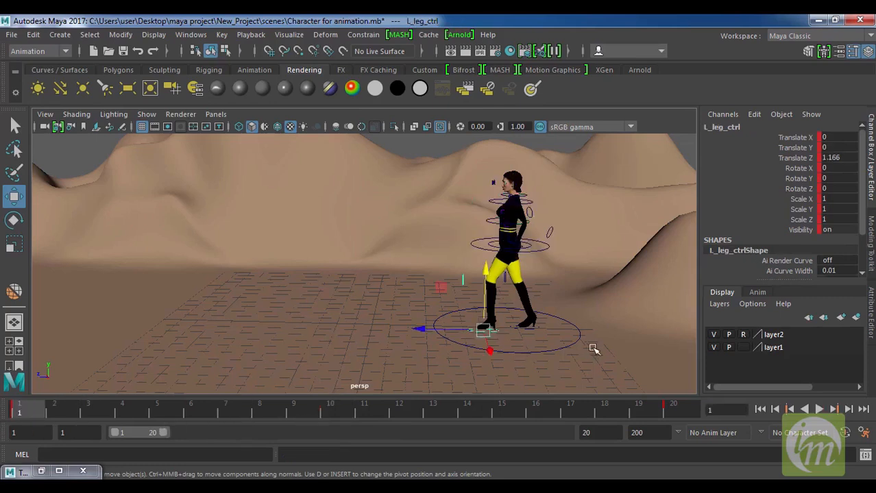
scroll(590, 347, up, 3)
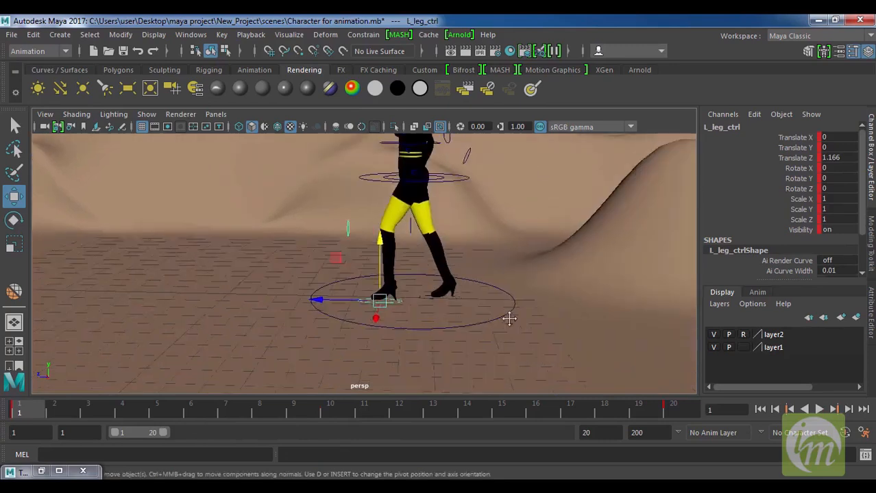
key(space)
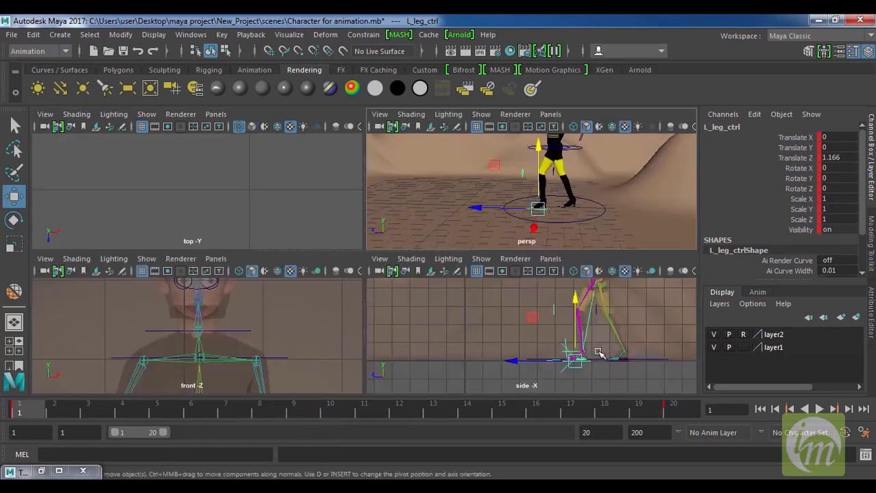
key(space)
scroll(581, 346, up, 1)
alt+middle_drag(622, 344, 384, 298)
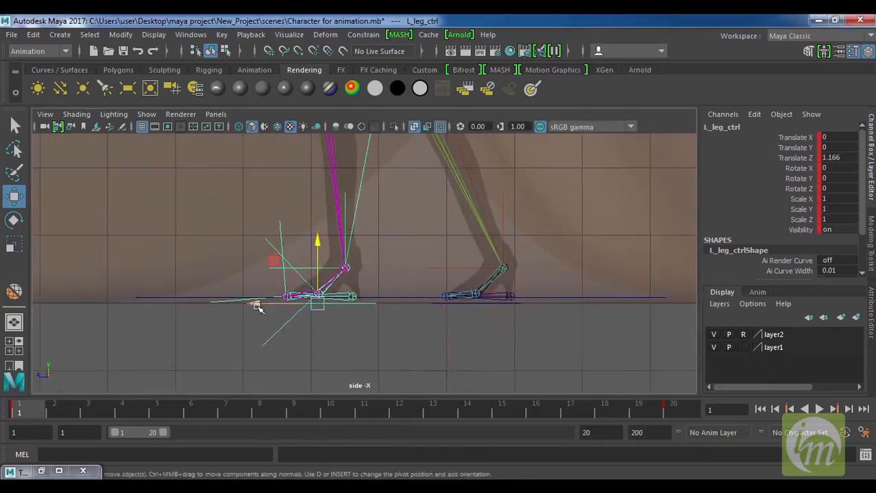
drag(255, 305, 418, 315)
click(342, 407)
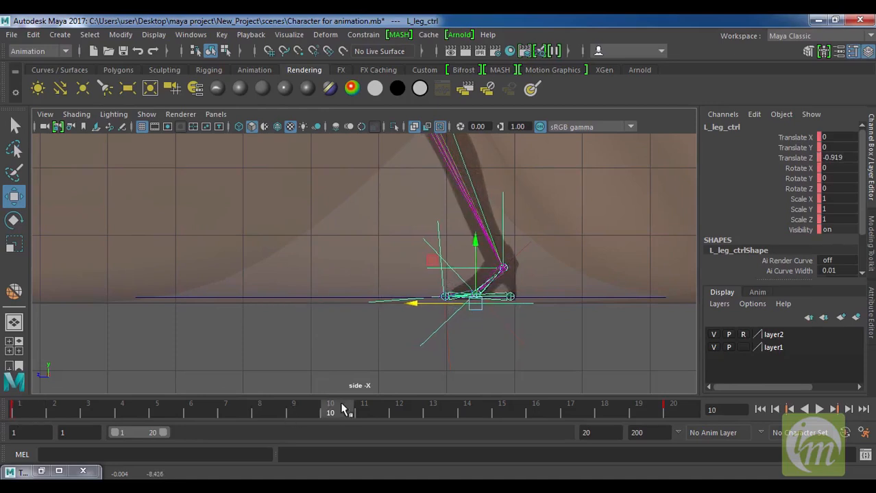
key(space)
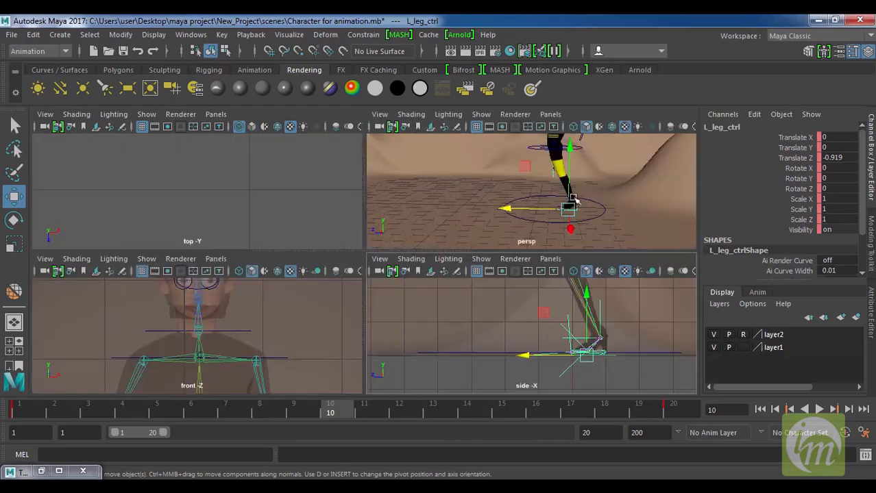
key(space)
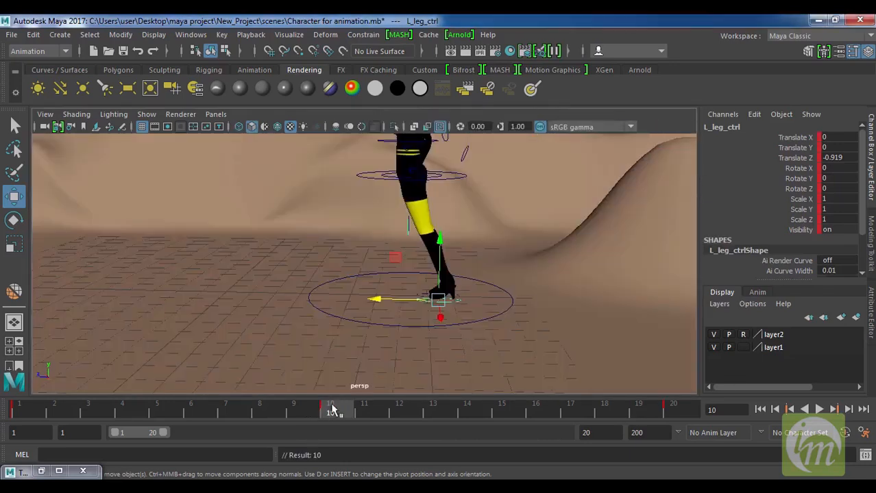
- Review the left foot's motion between frames 1 and 10 in the perspective view
key(alt+v)
drag(137, 407, 5, 405)
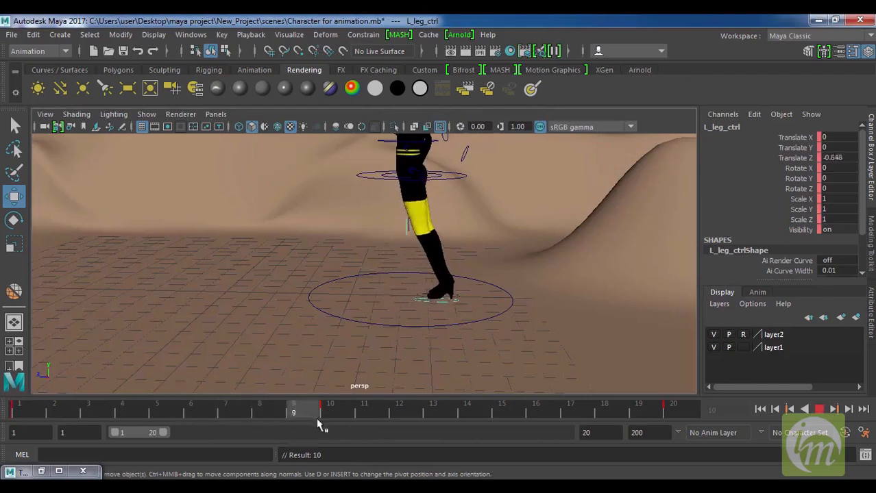
key(alt+v)
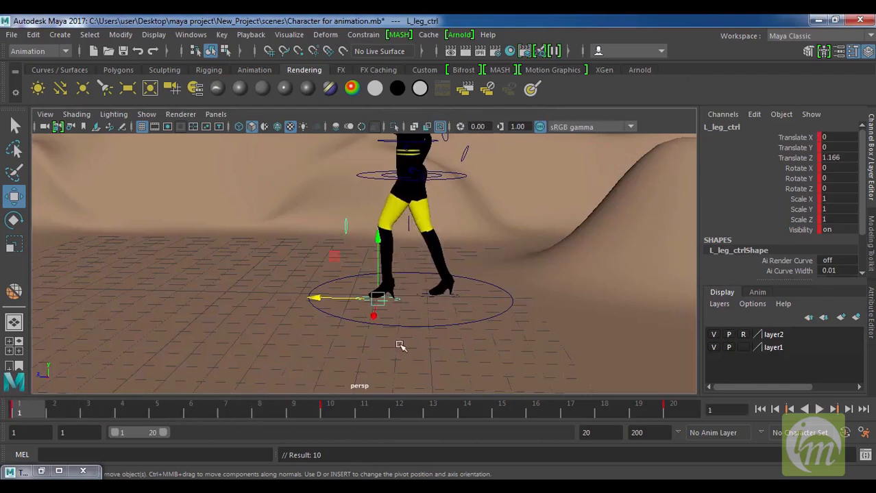
- Move the right foot control forward in the side view to Translate Z 1.137 and set a key on it at frame 10
click(459, 295)
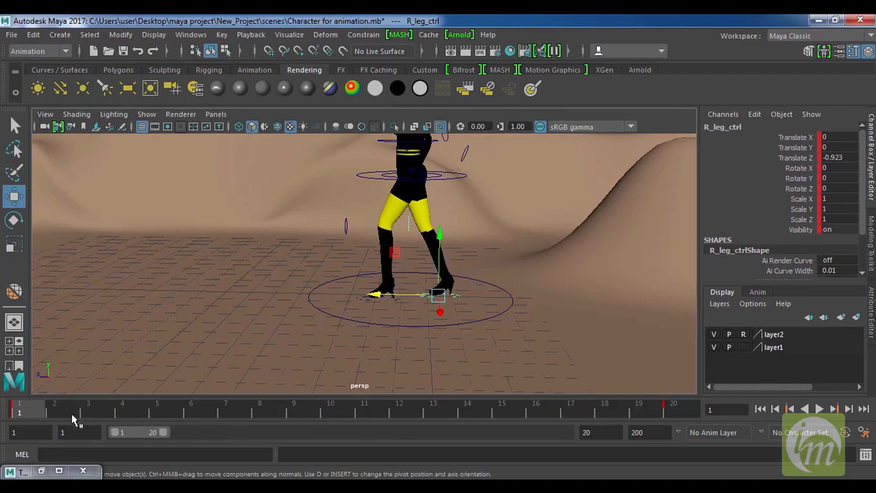
key(alt+v)
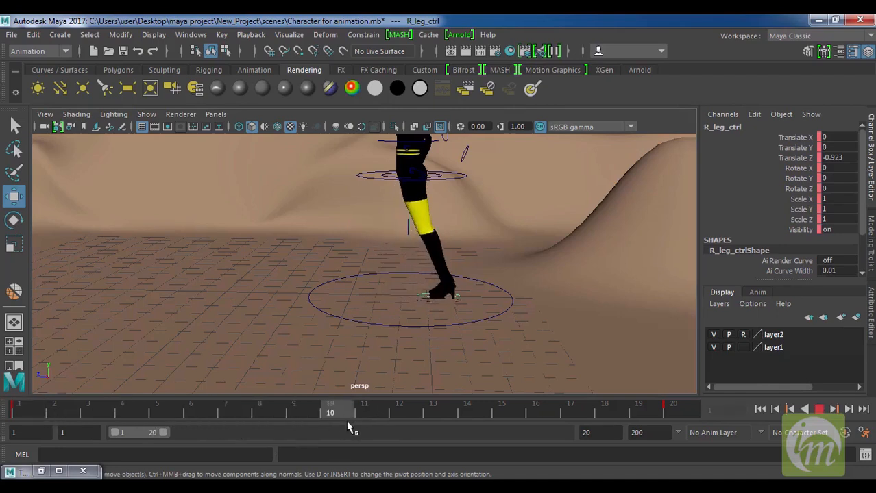
click(19, 409)
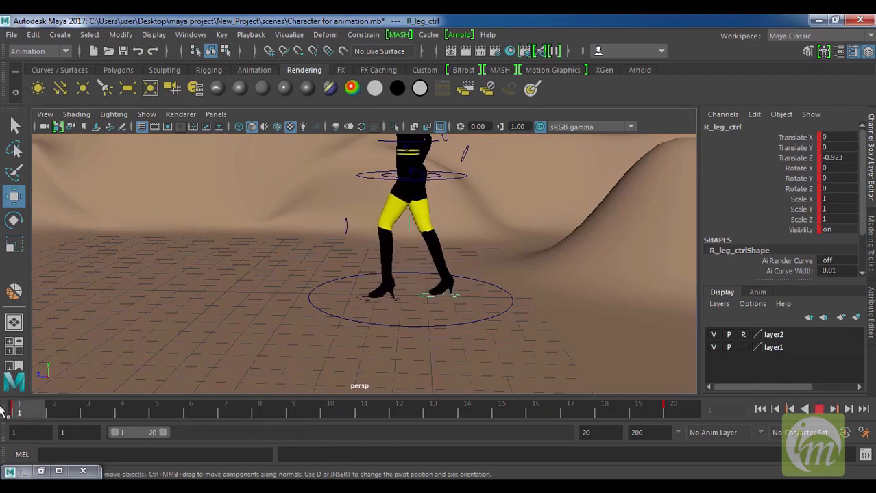
key(space)
key(space)
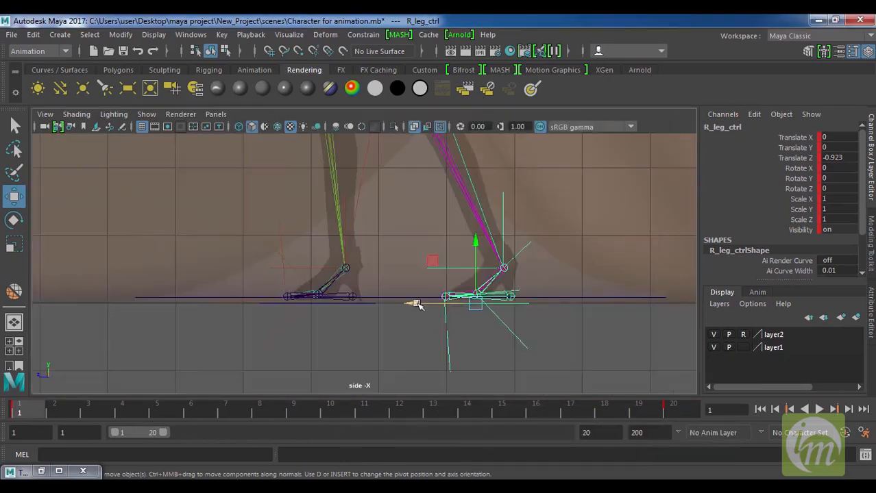
drag(417, 304, 263, 312)
click(335, 414)
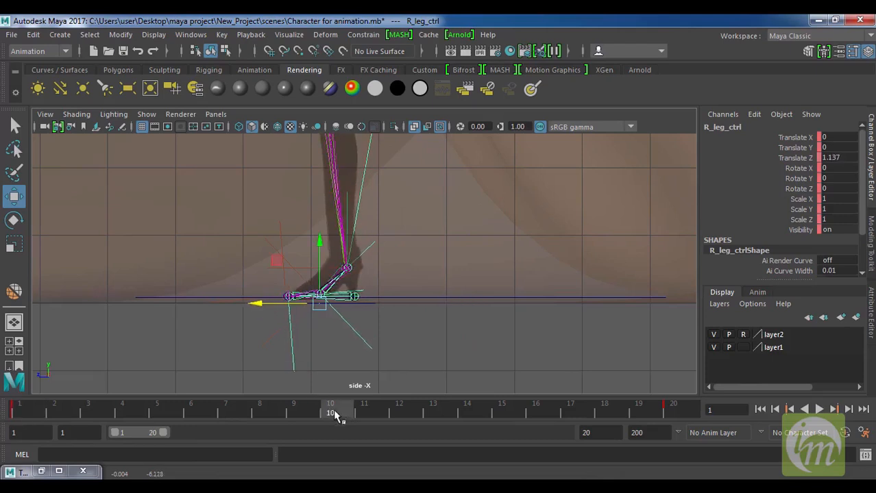
key(s)
- Check the leg motion over frames 1 to 20 on the full character in the perspective view
key(alt+v)
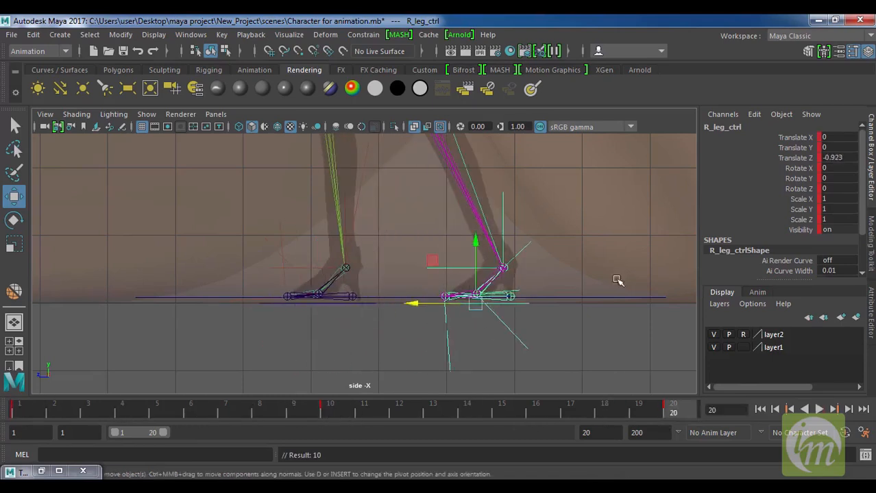
key(space)
key(space)
alt+drag(478, 335, 490, 348)
key(alt+v)
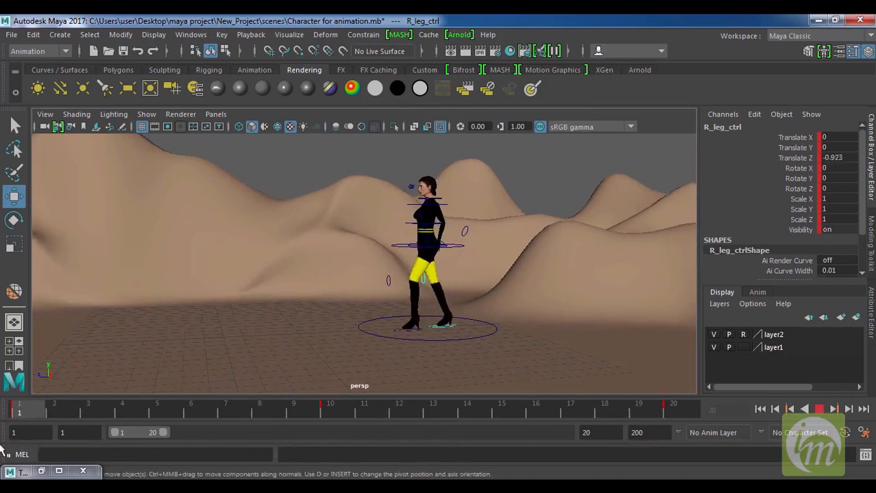
key(alt+v)
- Move the left arm control backward to Translate Y -1.21 and Translate Z -0.771, and set keys on it at frames 1 and 20
scroll(497, 335, up, 5)
alt+drag(491, 327, 611, 270)
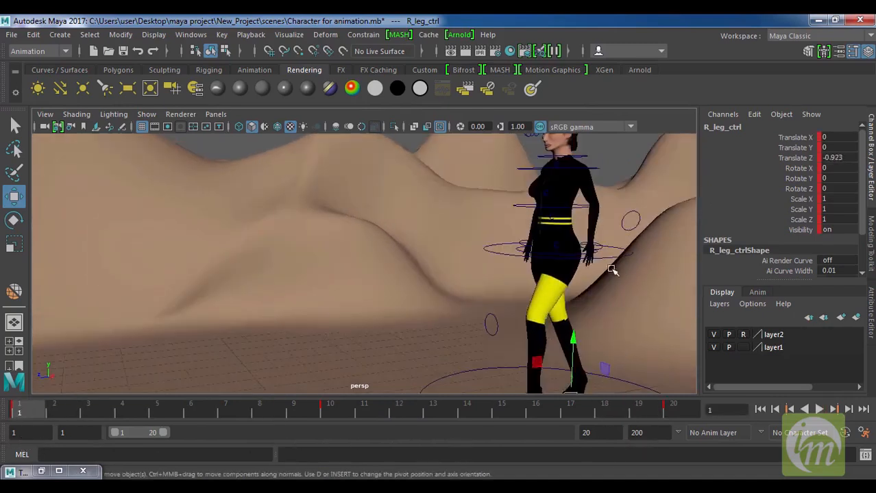
scroll(543, 264, down, 3)
click(528, 254)
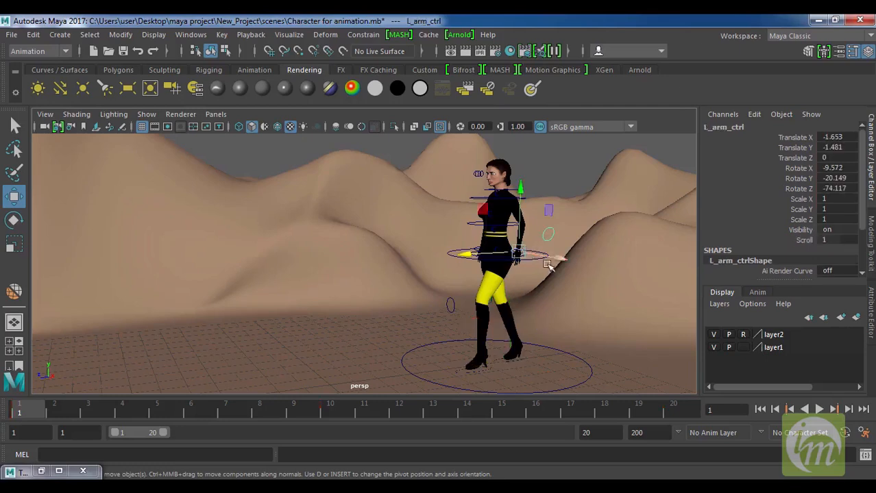
alt+drag(555, 260, 556, 293)
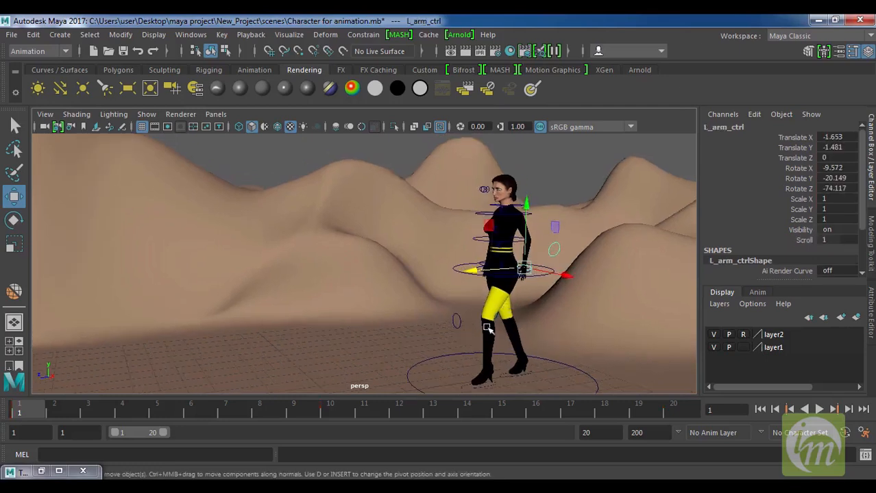
alt+drag(519, 334, 553, 321)
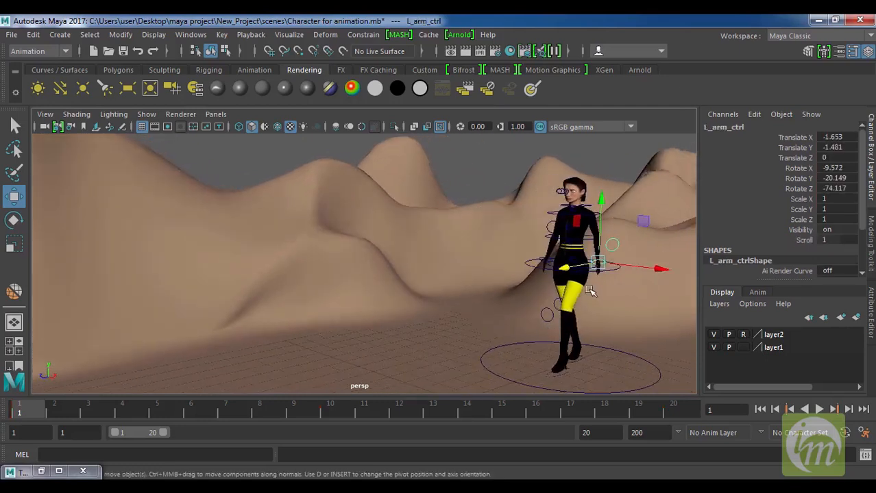
key(space)
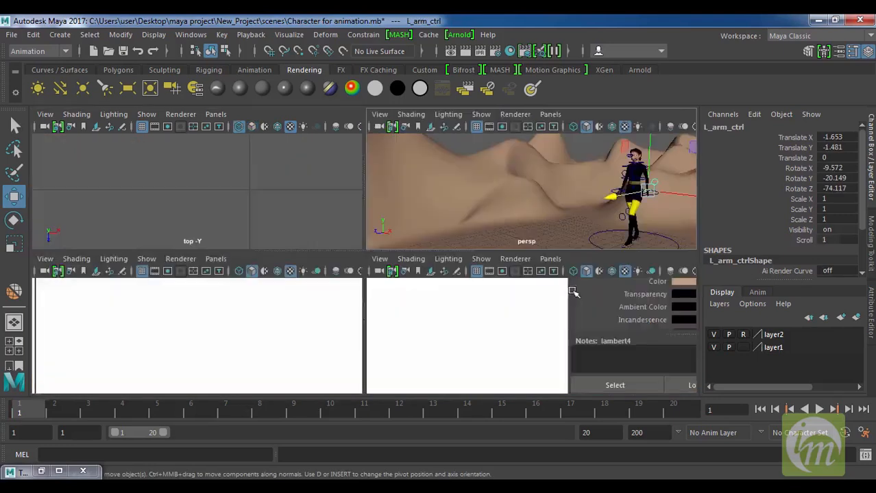
key(space)
scroll(523, 261, up, 3)
scroll(494, 247, down, 3)
alt+middle_drag(431, 199, 446, 289)
drag(418, 271, 475, 254)
key(s)
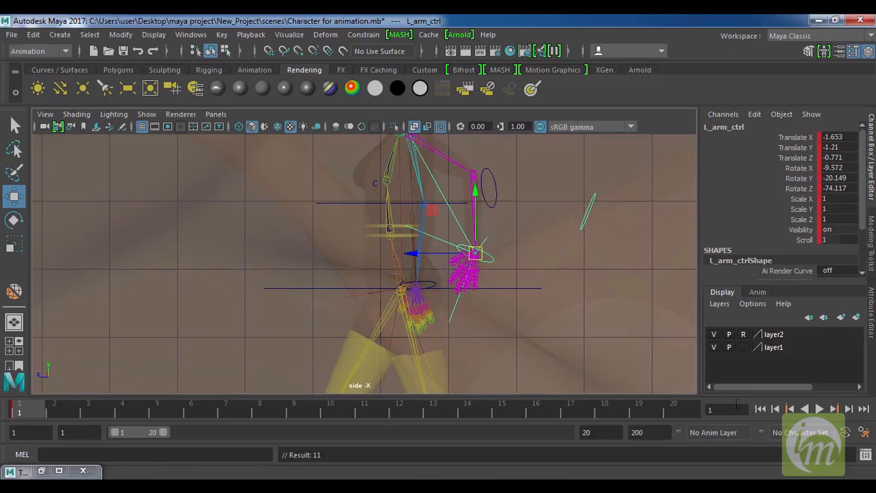
click(670, 413)
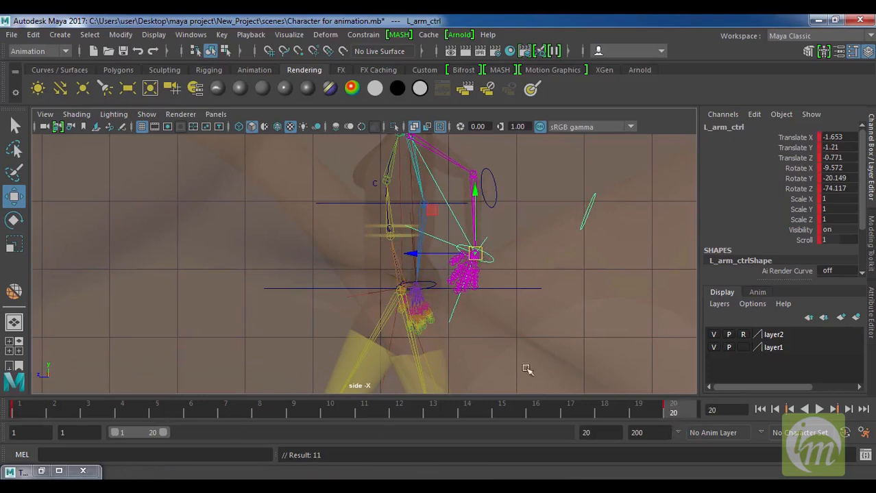
- Move the right arm control forward in the side view at frame 20 to Translate Y -1.099 and Translate Z 1.119
click(434, 282)
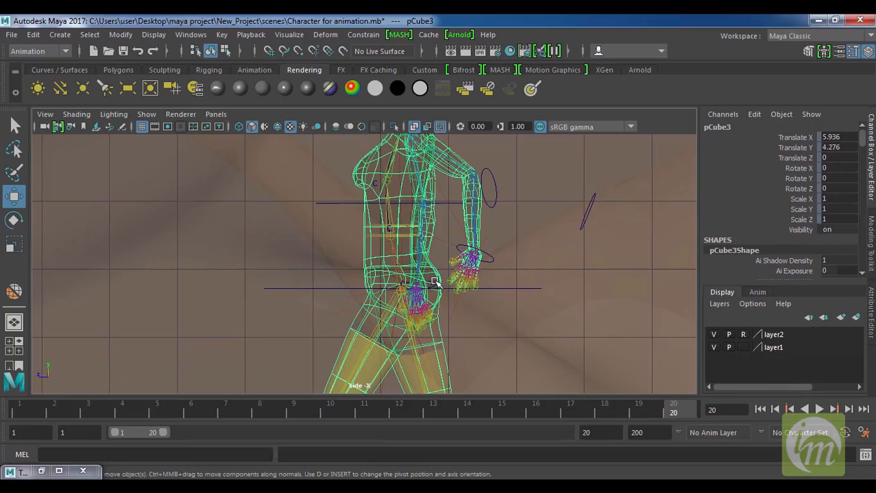
key(space)
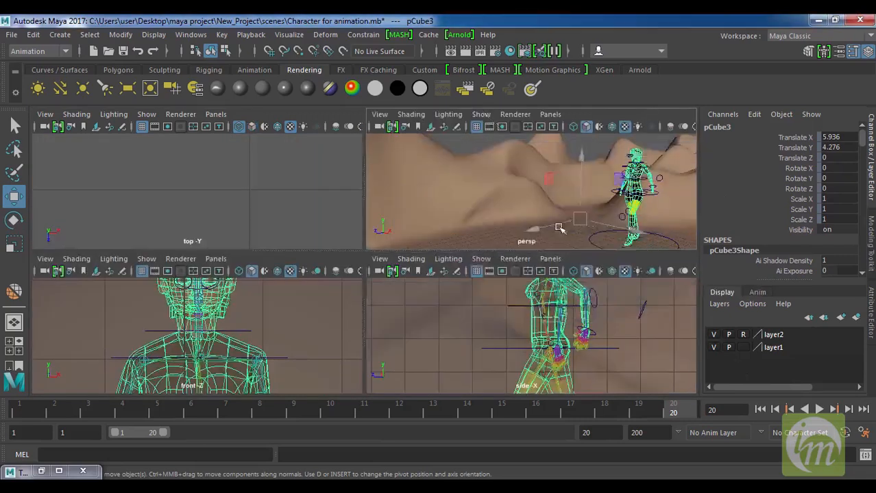
key(space)
click(551, 265)
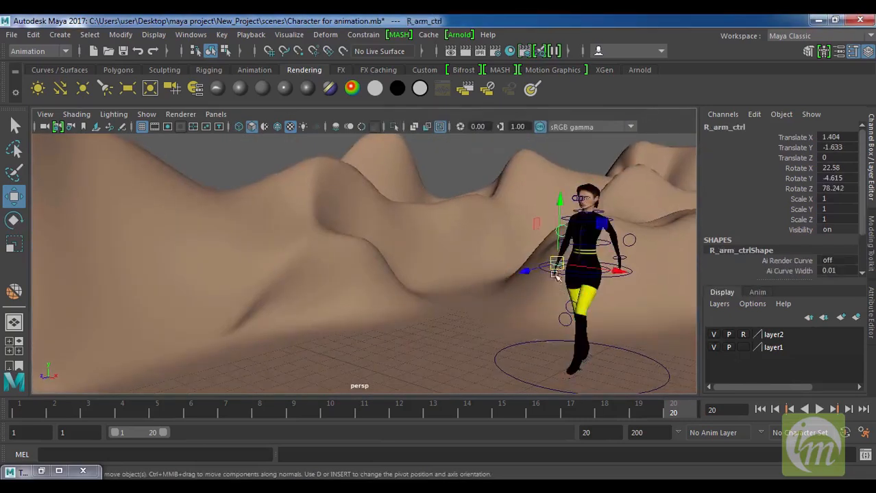
key(space)
key(space)
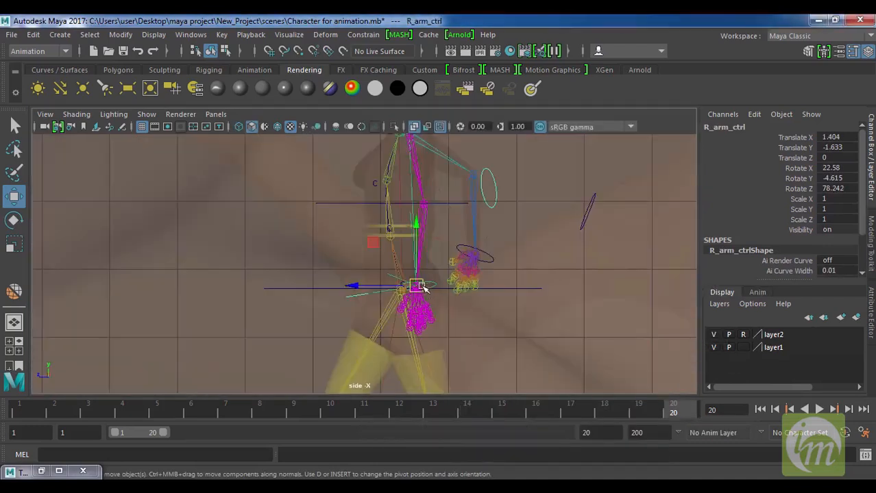
drag(420, 288, 335, 247)
- Rotate the right arm control to X 4.873, Y 54.25, Z 69.656 and set keys on it at frames 20 and 1
key(e)
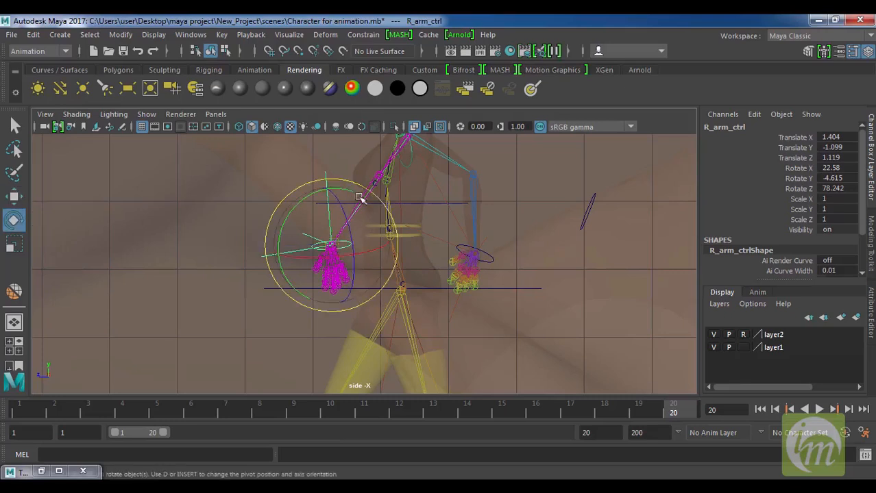
drag(371, 188, 410, 251)
key(s)
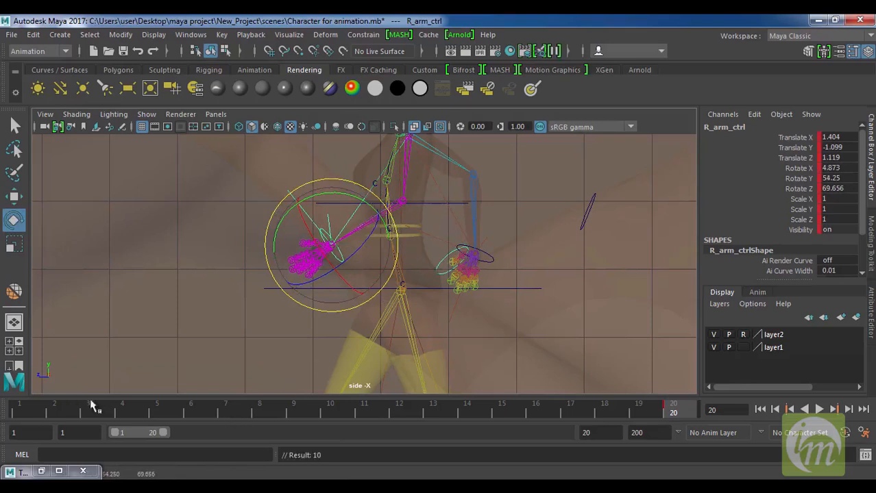
click(23, 409)
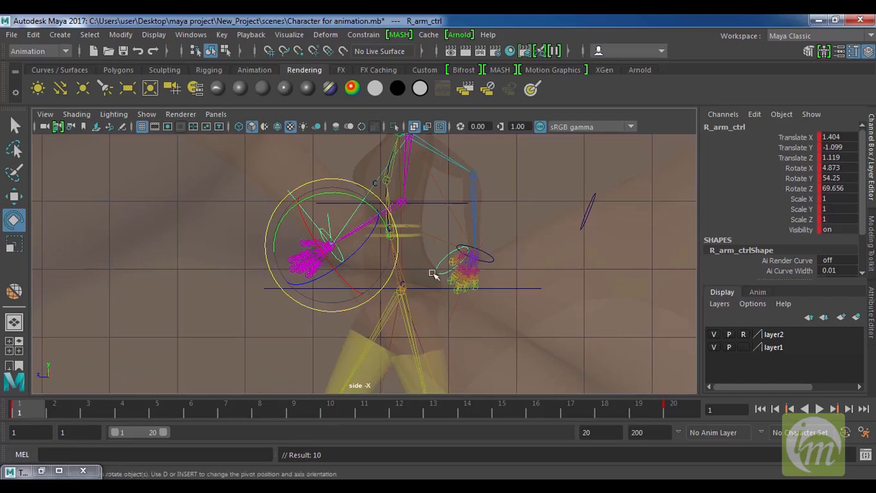
- Swing the left arm control forward to Translate Y -1.057, Z 1.17, rotate it to -26.249, -54.956, -63.421, and key it at frame 10
click(488, 255)
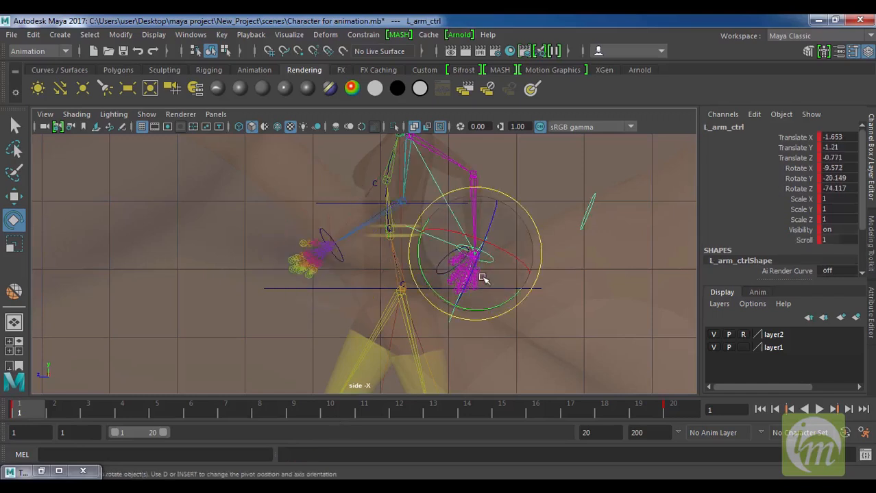
key(w)
drag(469, 254, 331, 243)
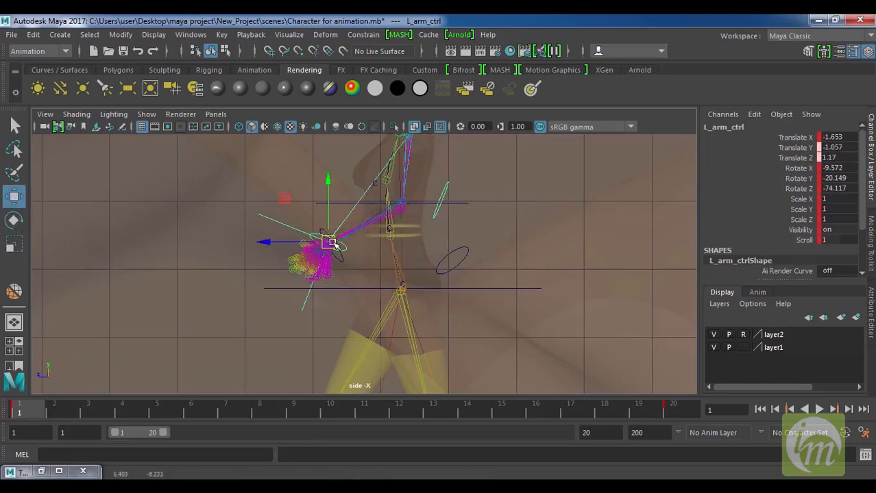
key(e)
drag(382, 210, 416, 272)
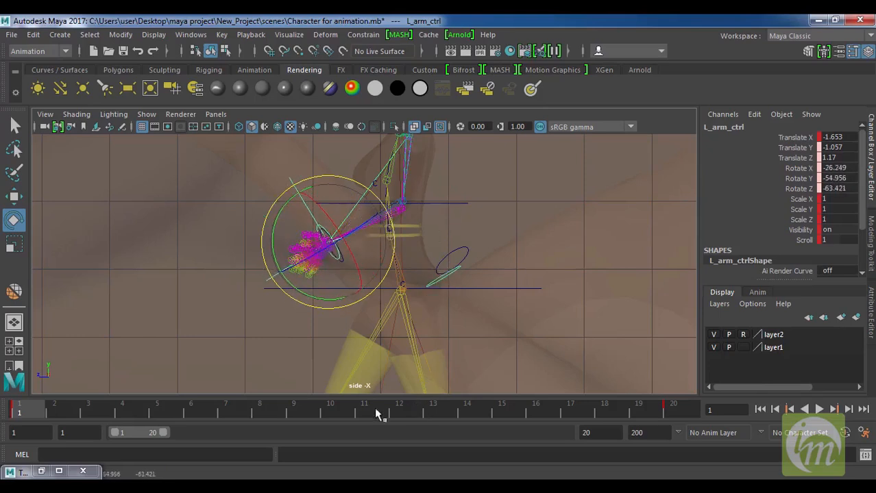
click(328, 411)
key(s)
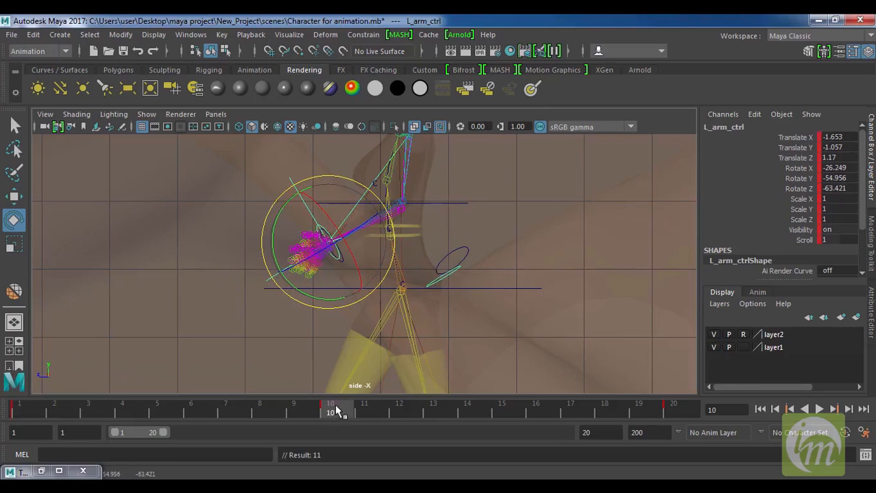
- Swing the right arm control backward to Translate Y -1.201, Z -0.78, rotate it to 17.349, 19.748, 77.537, and key it at frame 10
drag(338, 416, 6, 409)
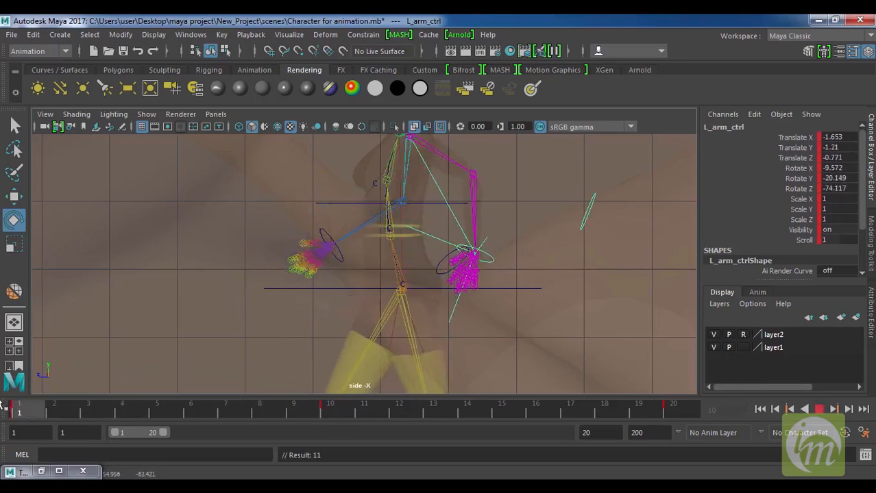
click(344, 261)
key(w)
drag(349, 250, 479, 258)
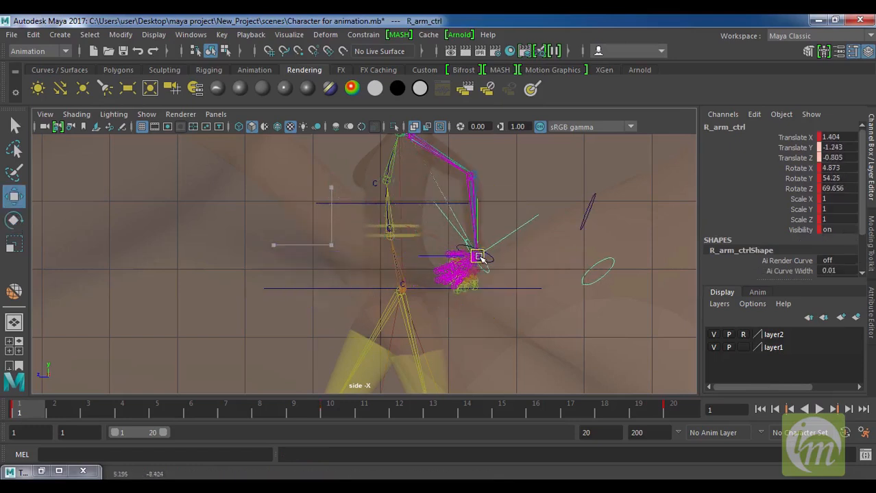
key(e)
drag(541, 237, 523, 193)
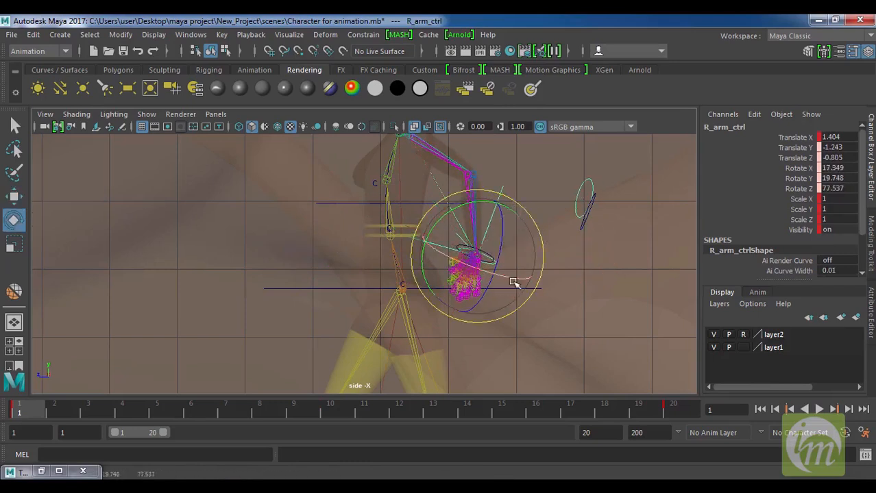
key(w)
mouse_move(487, 271)
mouse_down()
mouse_move(471, 248)
mouse_move(470, 271)
mouse_up()
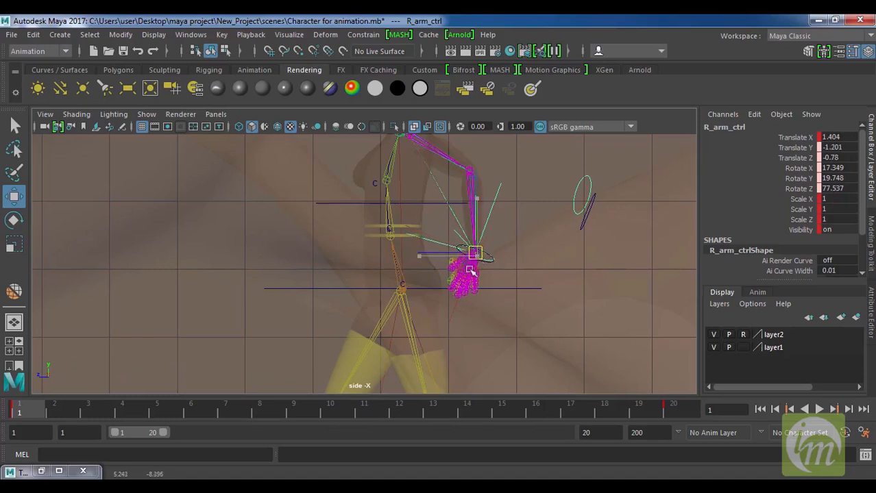
click(330, 413)
key(s)
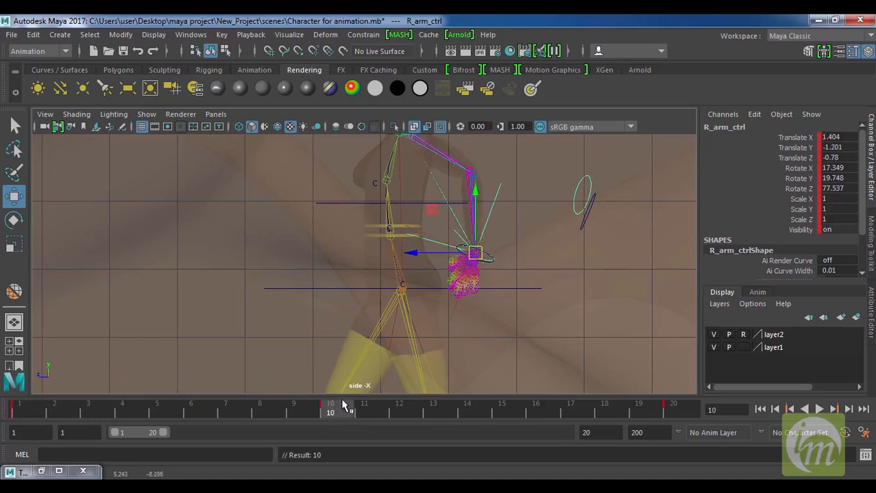
- Play the arm swing in the side view and in the perspective view to check the motion
key(alt+v)
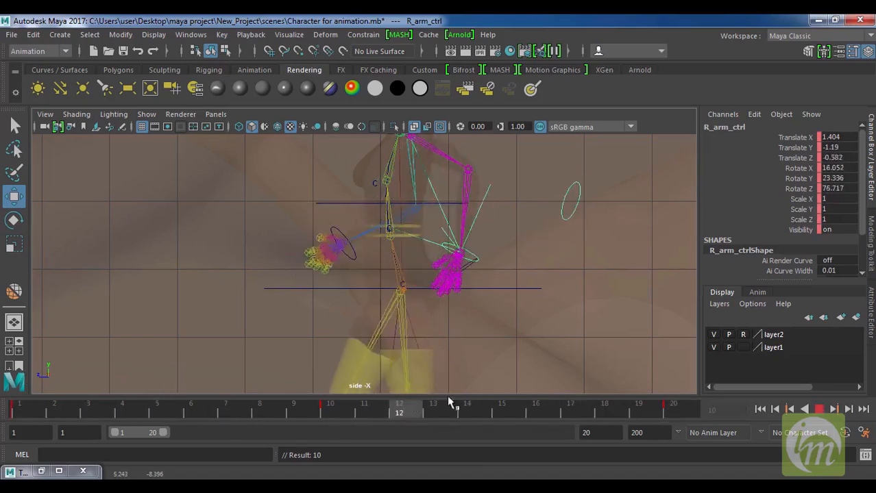
key(alt+v)
key(space)
key(space)
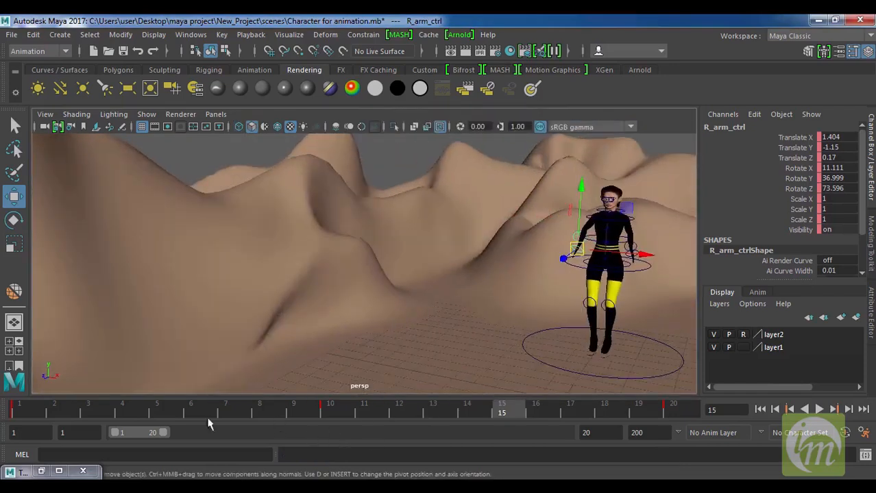
key(alt+v)
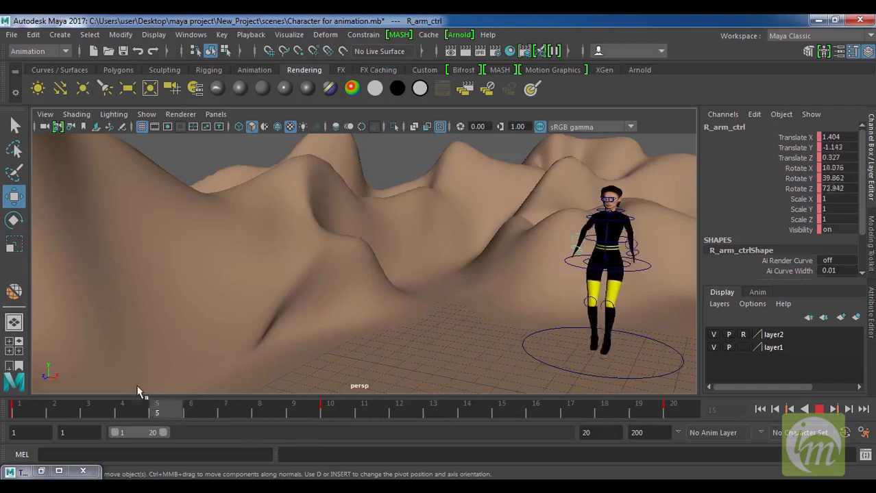
click(127, 409)
- Bring the right arm control closer to the body, keying Translate X 1.713 at frames 1 and 20 and 1.63 at frame 10
alt+drag(523, 281, 493, 266)
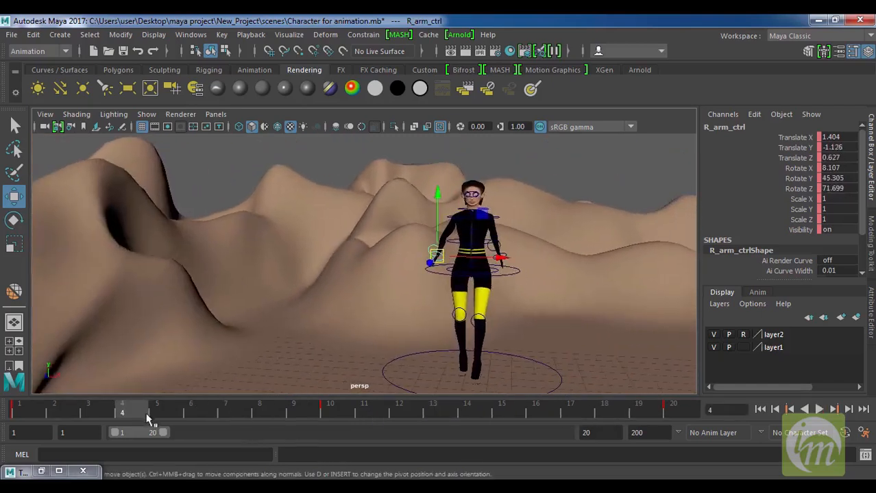
drag(104, 413, 19, 410)
drag(499, 255, 507, 261)
key(s)
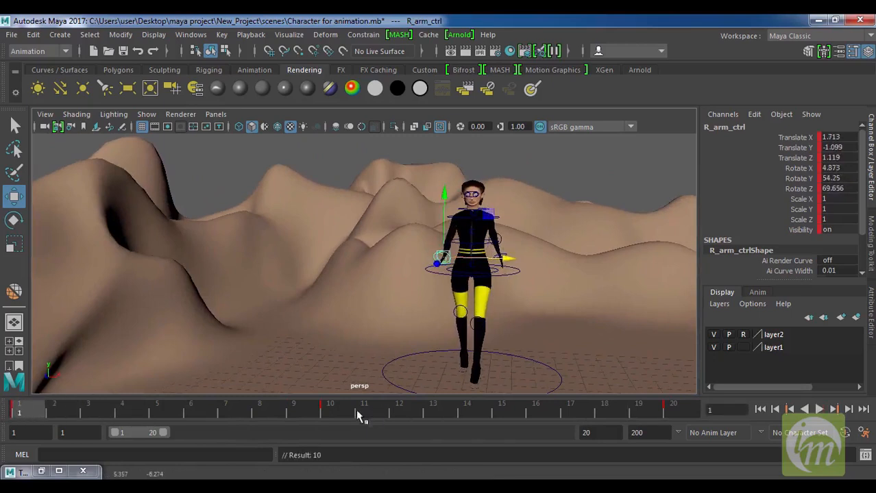
click(671, 410)
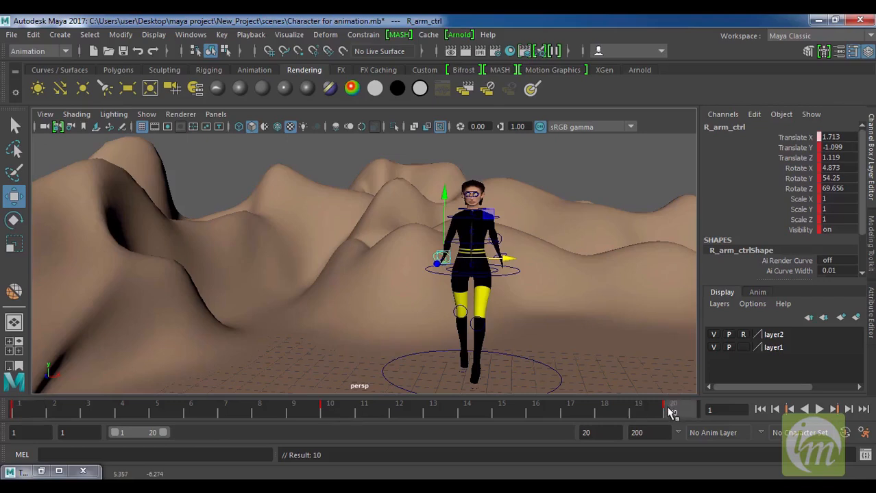
click(326, 410)
drag(502, 259, 506, 281)
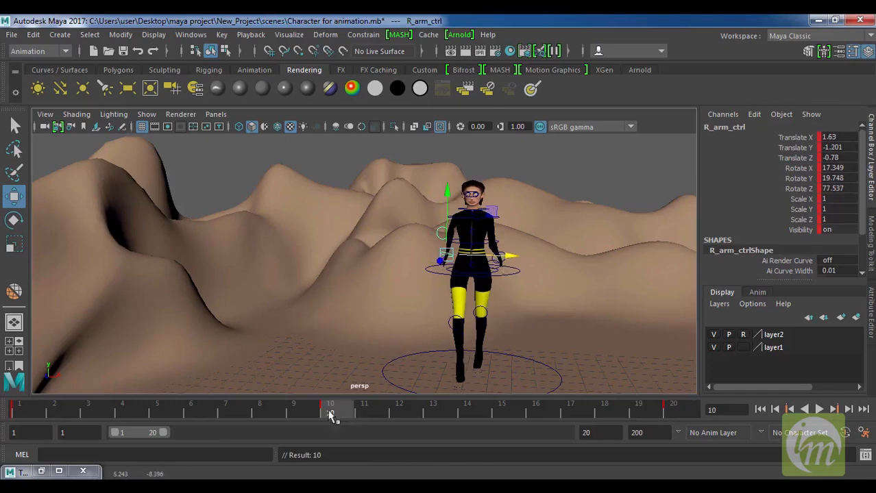
key(alt+v)
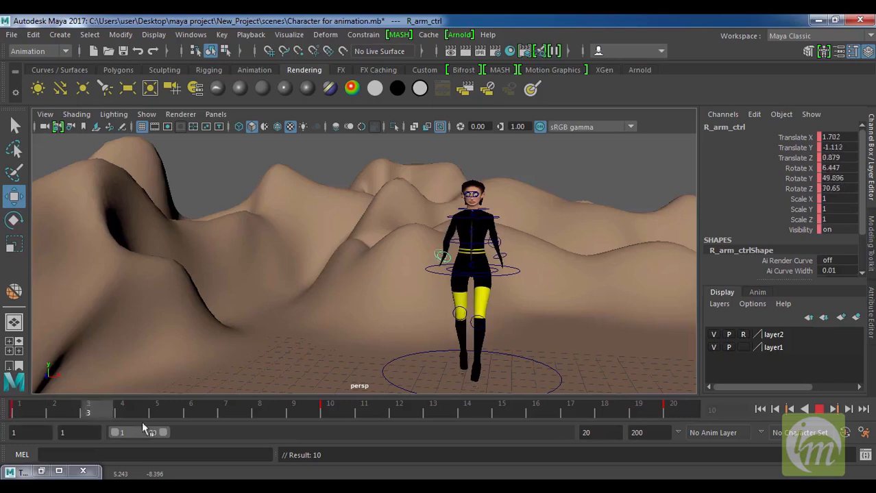
key(alt+v)
- Raise the main hip control to Translate Y -0.037 and set keys on it at frames 5 and 15
alt+drag(572, 297, 443, 277)
click(459, 260)
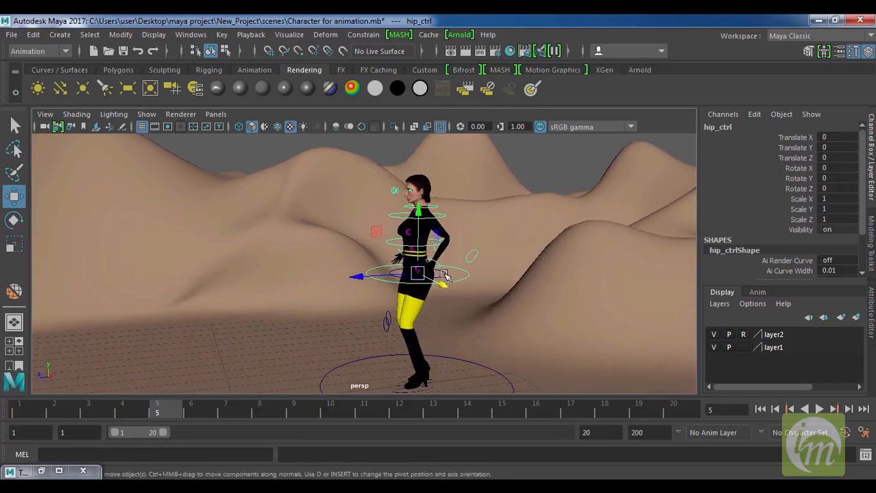
click(446, 274)
drag(417, 211, 417, 205)
key(s)
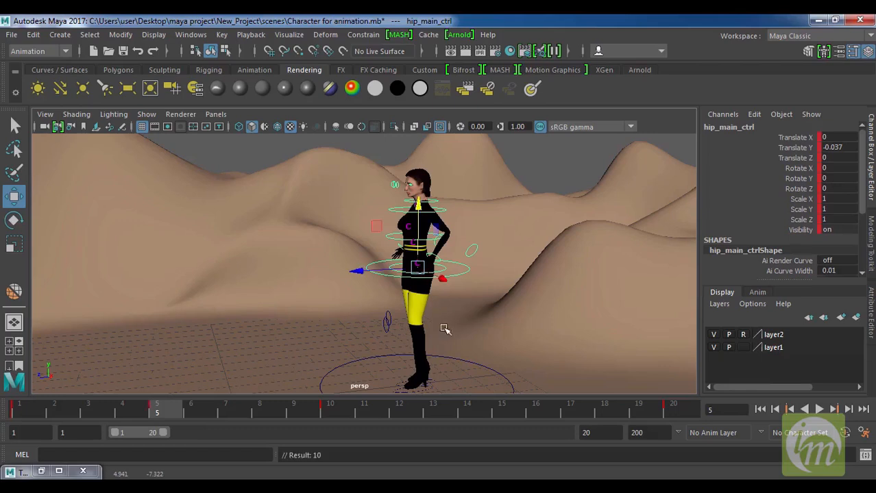
click(501, 413)
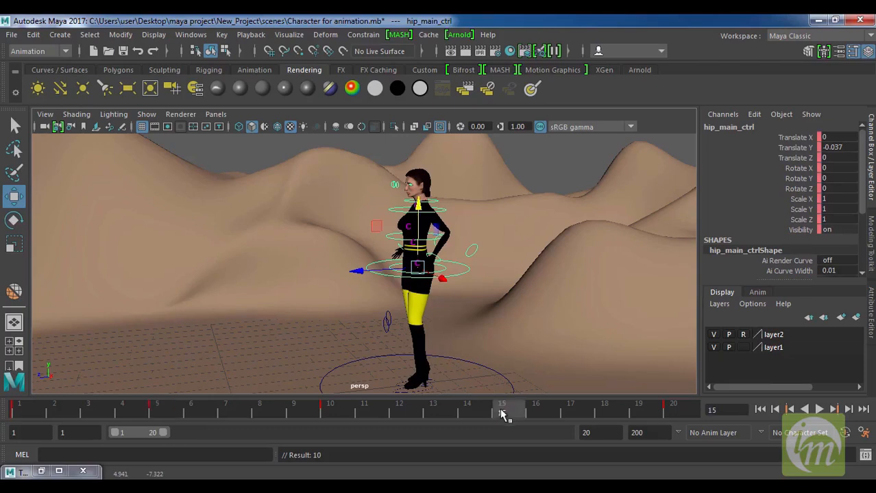
mouse_move(31, 411)
mouse_down()
mouse_move(706, 409)
mouse_move(28, 413)
mouse_move(705, 425)
mouse_move(603, 415)
mouse_move(14, 413)
mouse_up()
drag(100, 411, 23, 411)
- Lift the right foot control to Translate Y 0.531 at frame 3 and set a key on it
alt+drag(288, 329, 433, 316)
drag(41, 411, 105, 413)
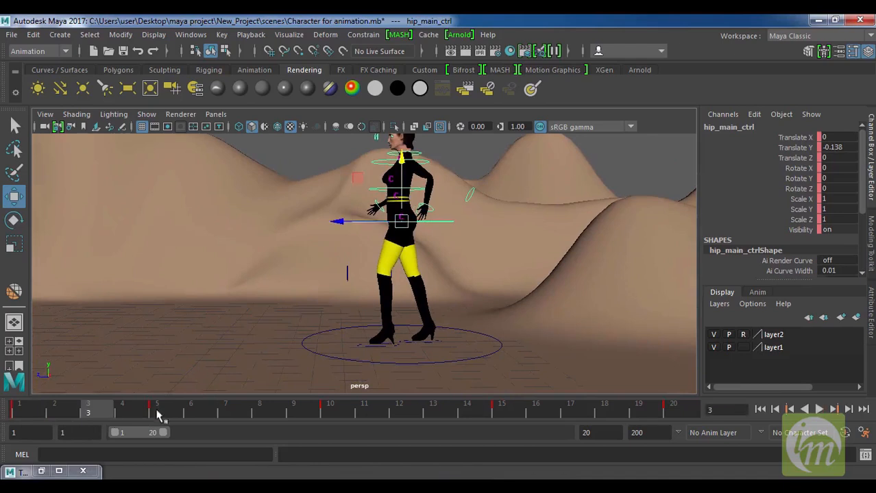
click(429, 342)
drag(423, 293, 423, 273)
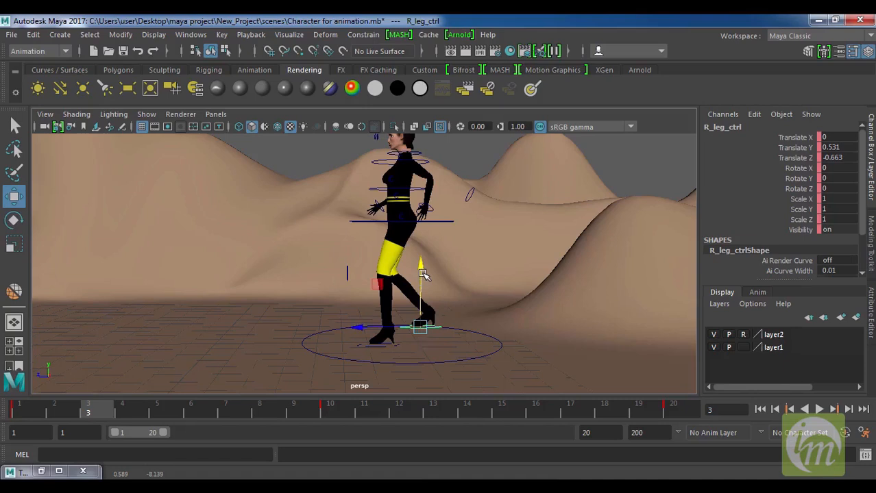
key(s)
- Shift the right foot's key from frame 3 to frame 5 and scrub through the walk
drag(79, 414, 102, 449)
shift+click(95, 411)
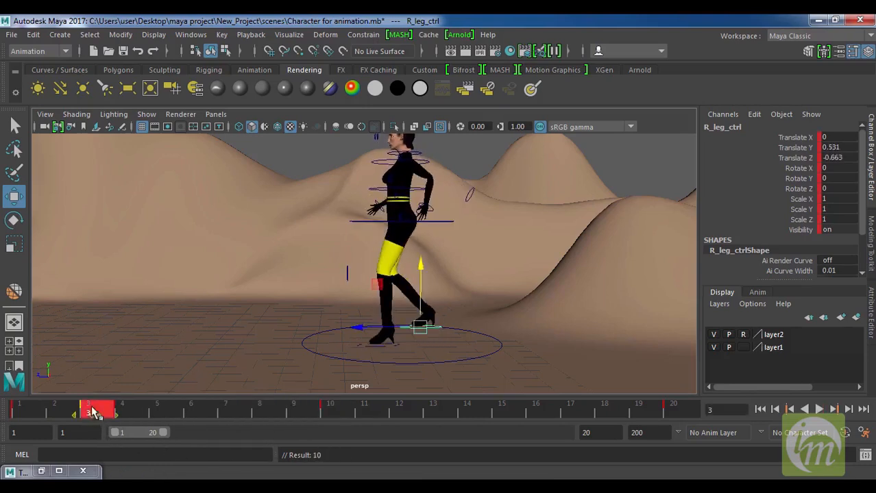
drag(88, 411, 217, 417)
click(16, 412)
drag(54, 411, 507, 446)
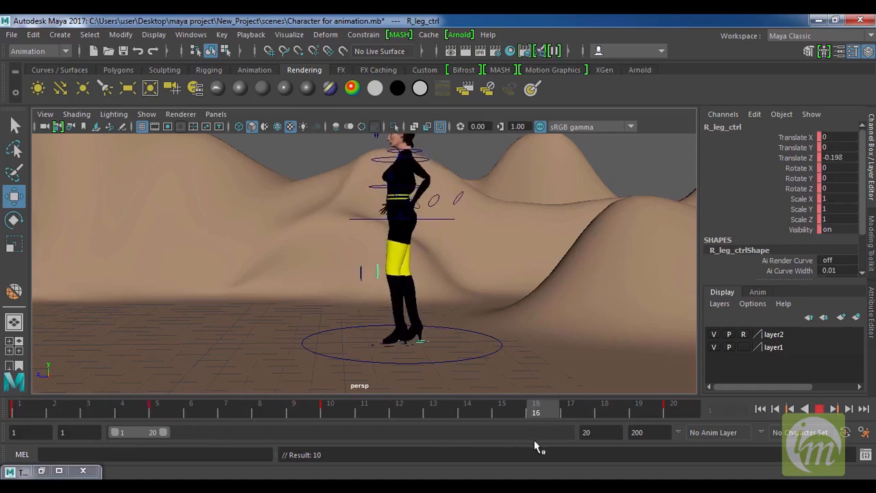
- Lift the left foot control to Translate Y 0.547 at frame 15, key it, and play back the walk
key(Escape)
alt+drag(442, 385, 446, 376)
click(445, 372)
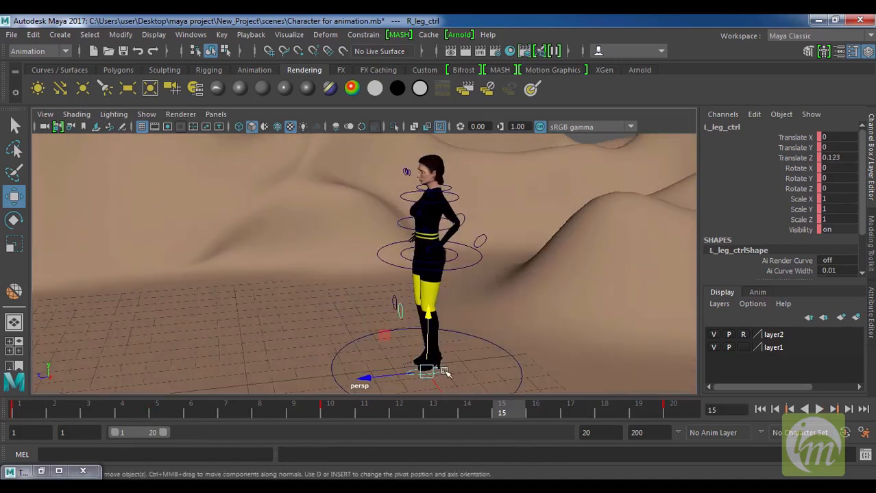
drag(432, 314, 434, 309)
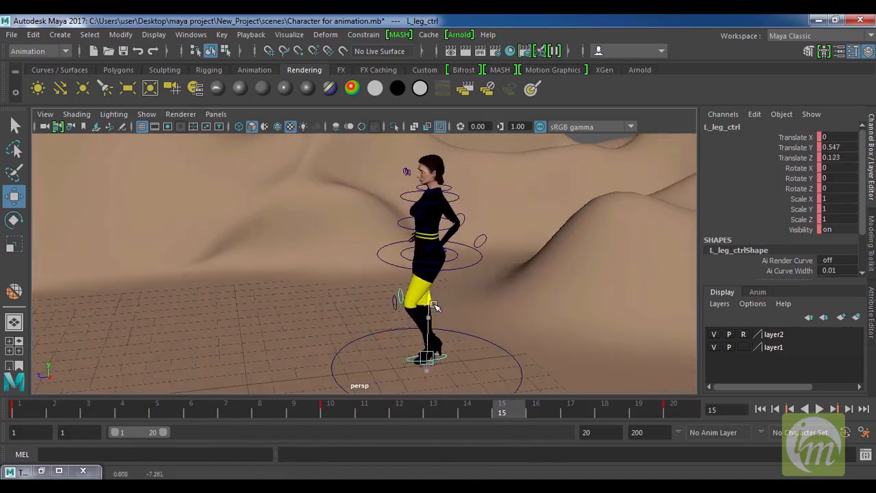
alt+drag(483, 365, 448, 382)
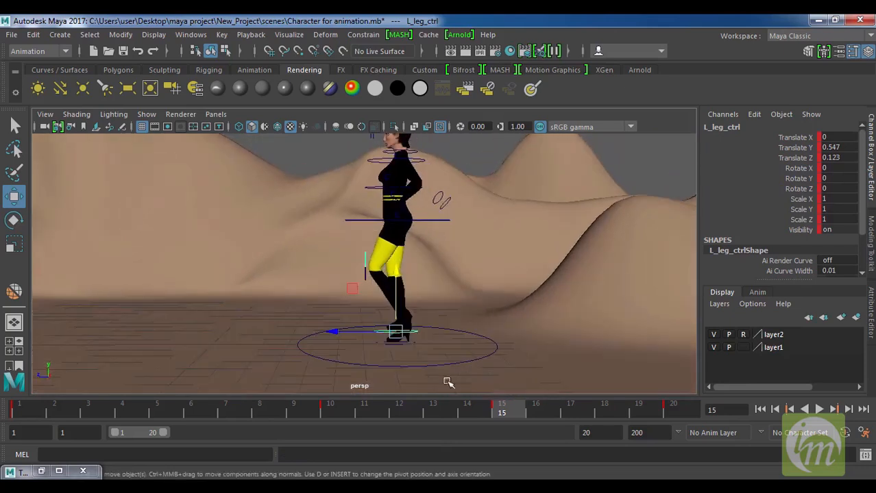
drag(514, 413, 140, 407)
key(alt+v)
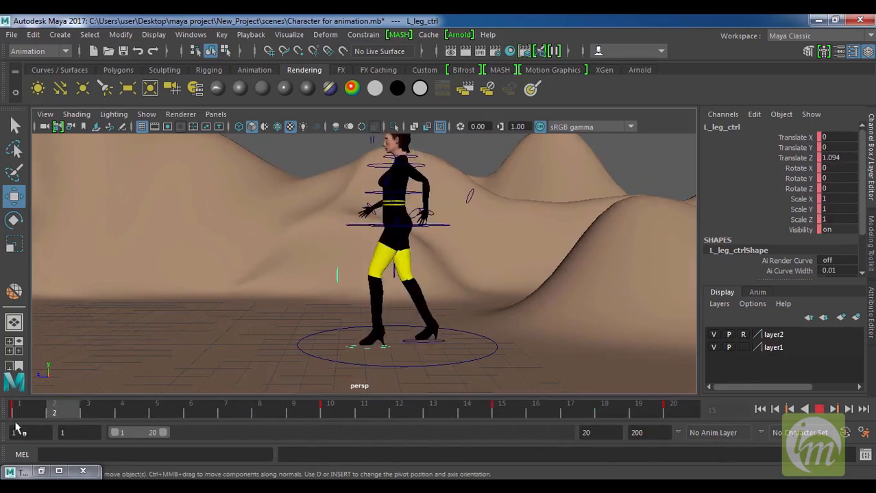
- Lower the left arm control to Translate Y -1.504 at frame 5 and set a key on it
key(Escape)
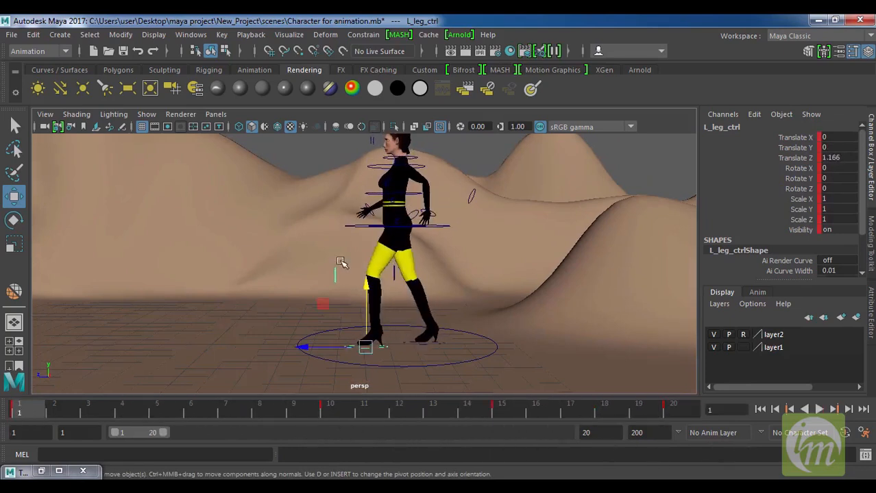
click(437, 216)
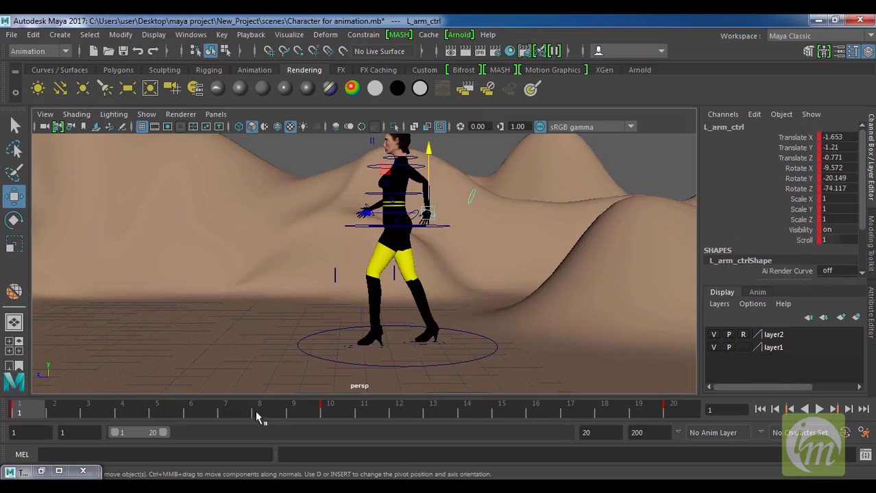
drag(258, 416, 311, 419)
drag(231, 415, 171, 415)
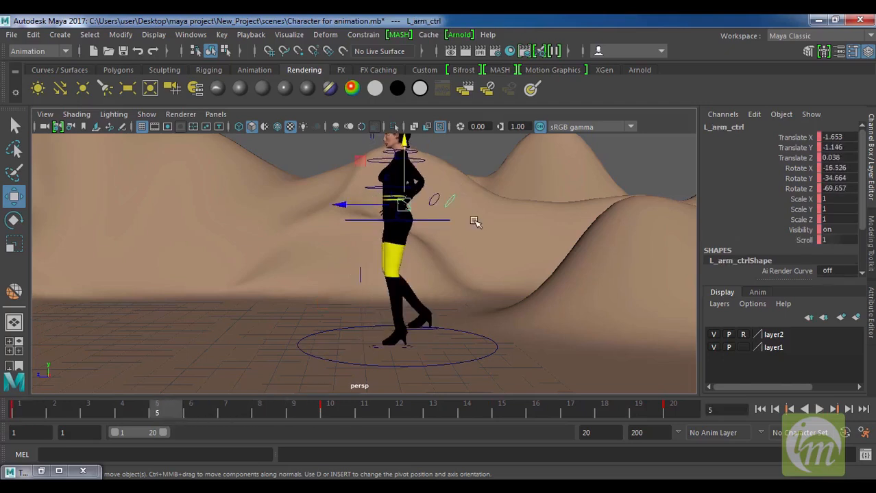
drag(406, 185, 403, 193)
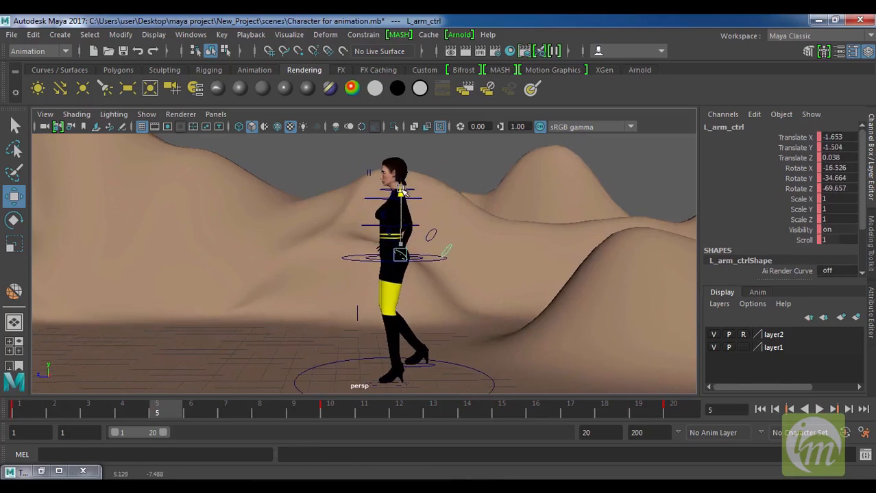
key(s)
- Lower the right arm control to Translate Y -1.402 at frame 5 and -1.414 at frame 15, keying both frames
alt+drag(375, 339, 455, 237)
click(473, 214)
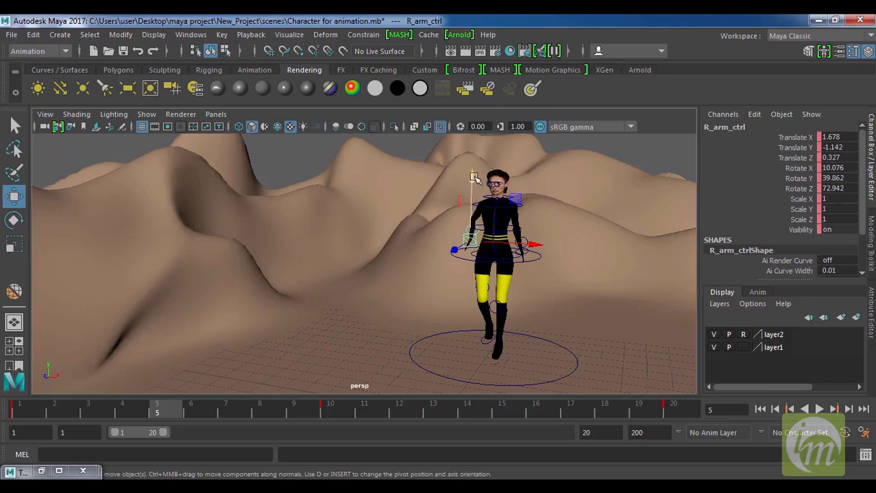
drag(473, 178, 474, 187)
key(s)
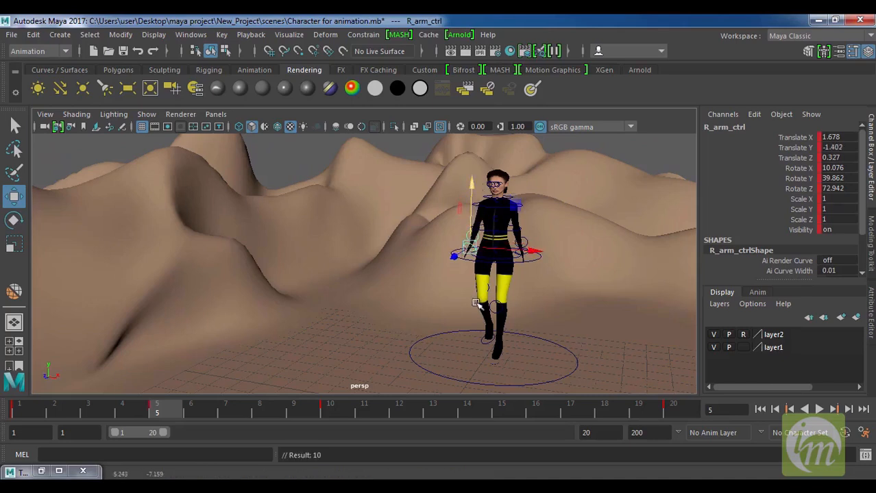
click(503, 412)
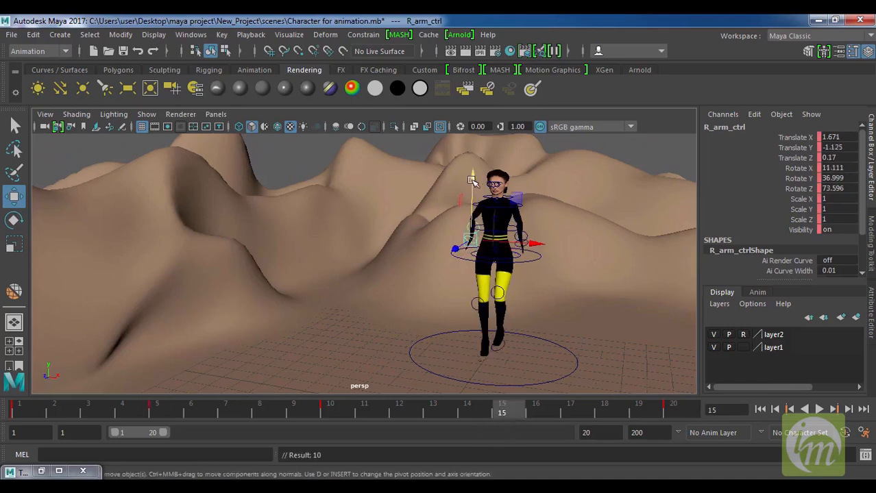
drag(471, 180, 472, 186)
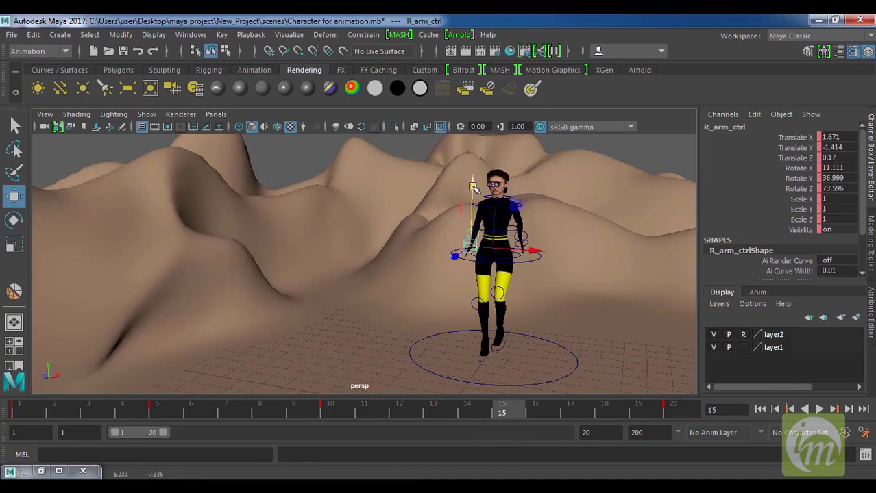
key(s)
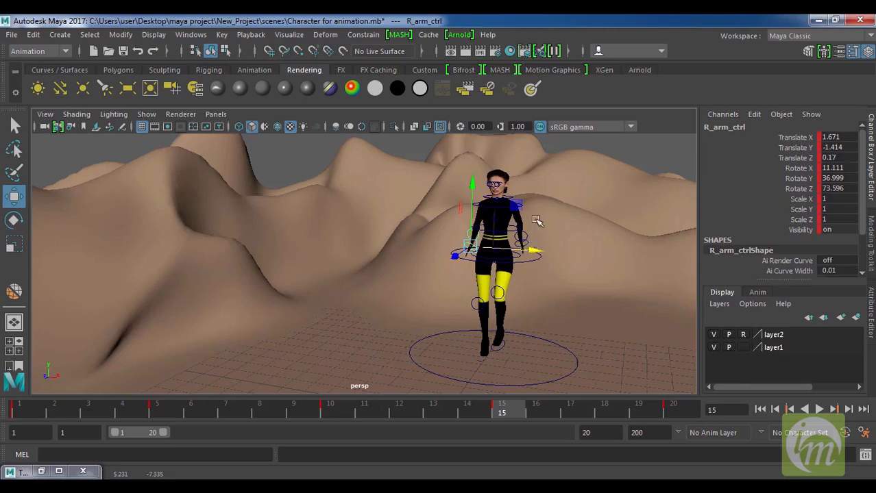
- Lower the left arm control to Translate Y -1.394 at frame 15, key it, and play back the walk
scroll(575, 238, up, 2)
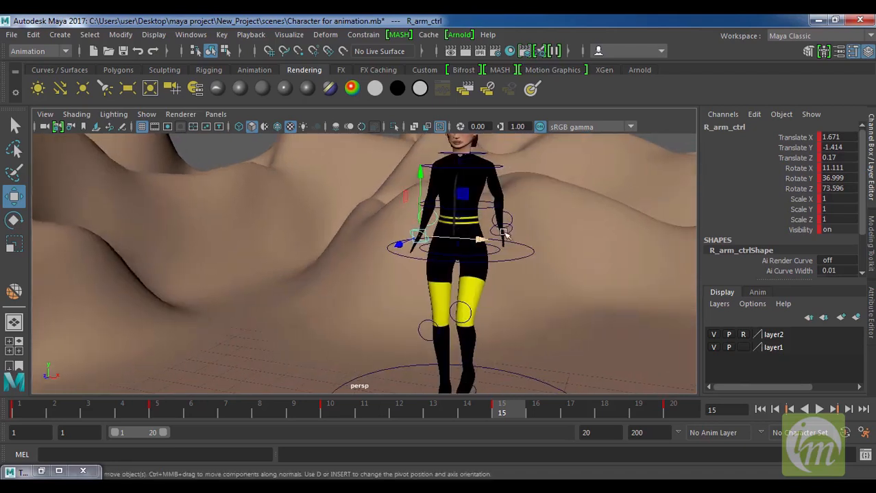
click(511, 226)
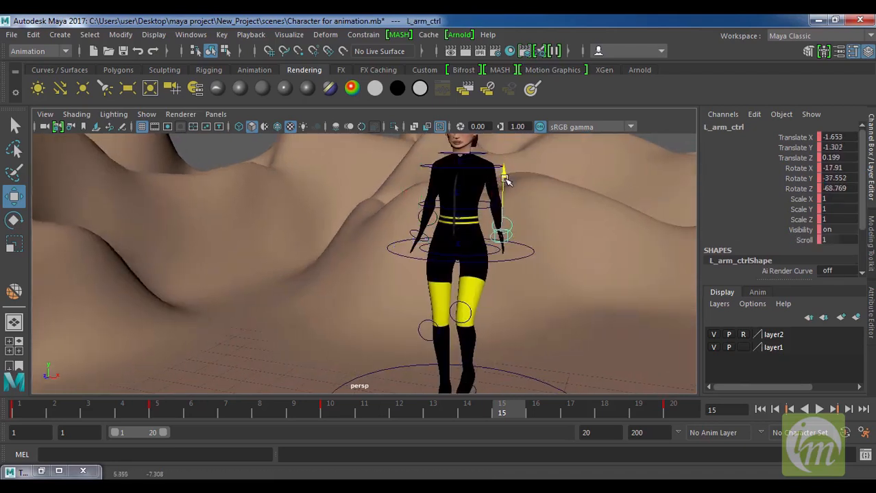
drag(505, 184, 505, 179)
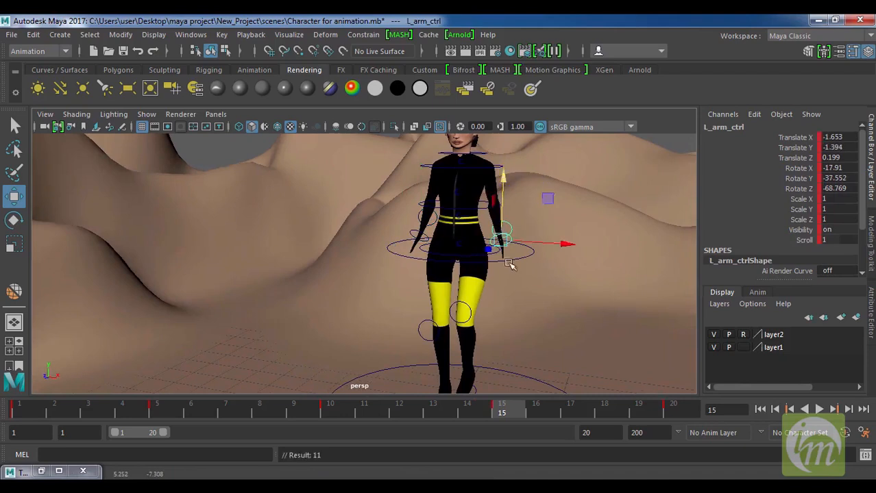
scroll(503, 329, down, 2)
key(alt+v)
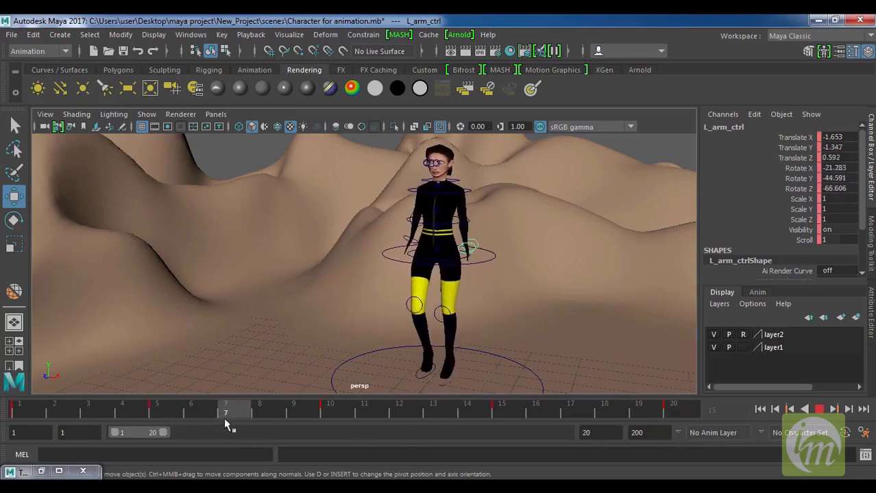
- Set the main hip control's Rotate Y to -5 at frame 1 and set a key on it
drag(176, 422, 3, 419)
click(470, 259)
alt+drag(515, 305, 468, 290)
key(e)
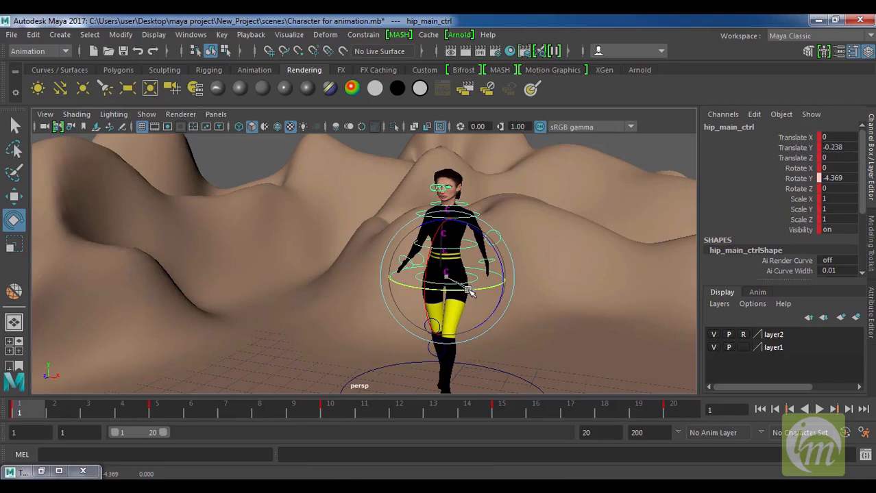
double_click(853, 180)
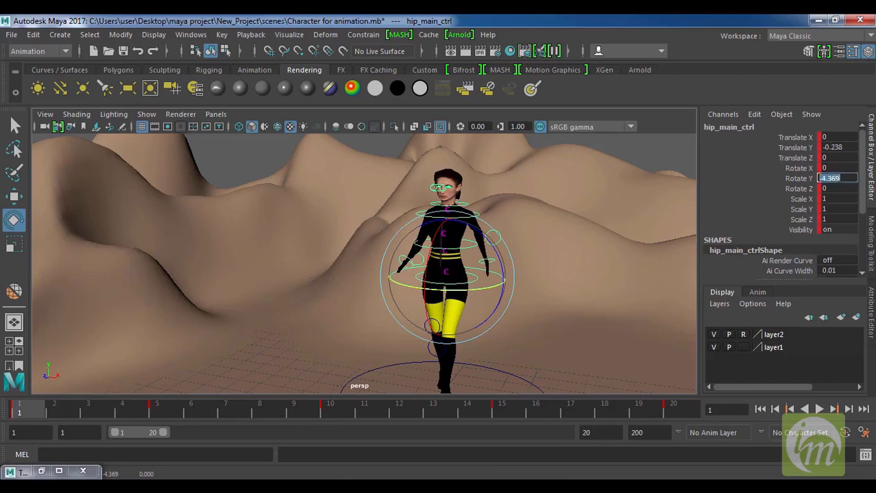
text(-5)
key(Return)
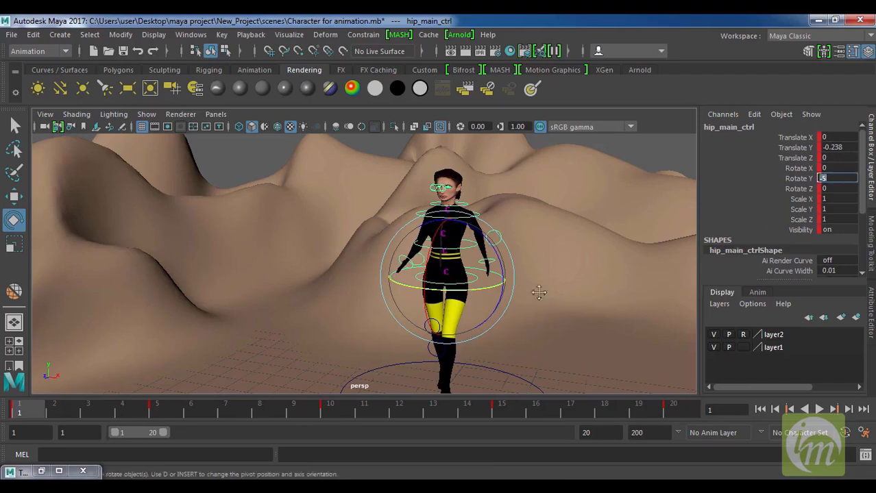
alt+middle_drag(537, 289, 547, 260)
key(s)
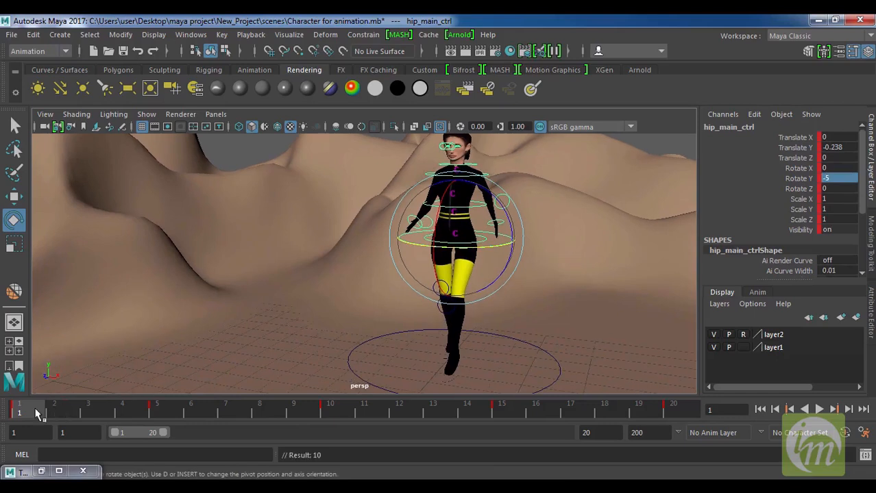
- Repeat the main hip control's frame 1 rotation as a key at frame 20 and go to frame 10
drag(37, 415, 14, 412)
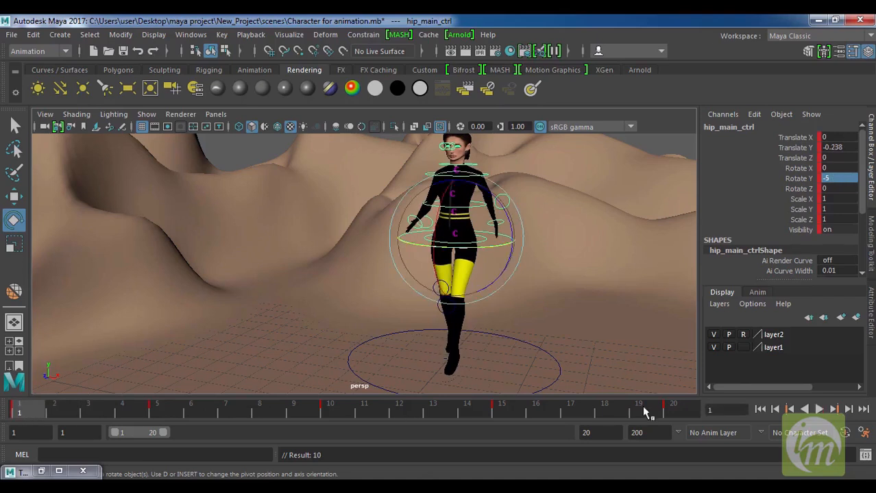
click(679, 411)
key(alt+v)
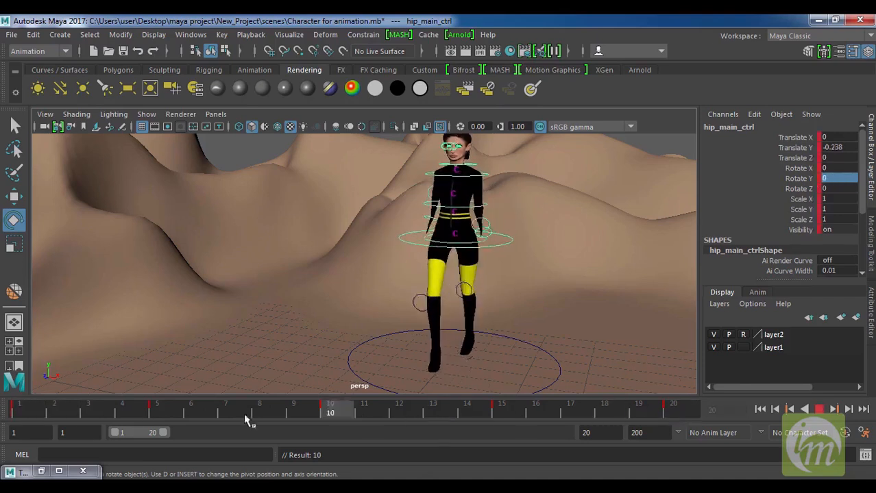
key(alt+v)
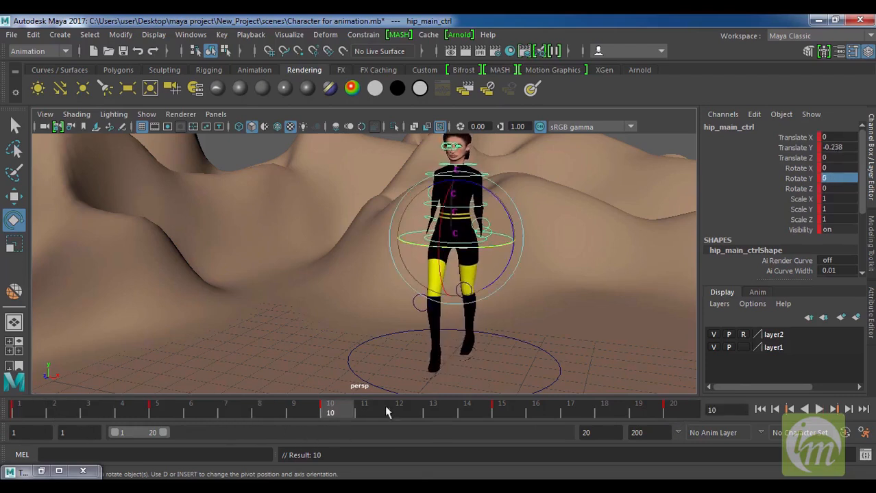
- Set the main hip control's Rotate Y to 5 at frame 10, key it, and scrub through the walk
double_click(831, 178)
text(5)
key(Return)
alt+drag(595, 263, 373, 291)
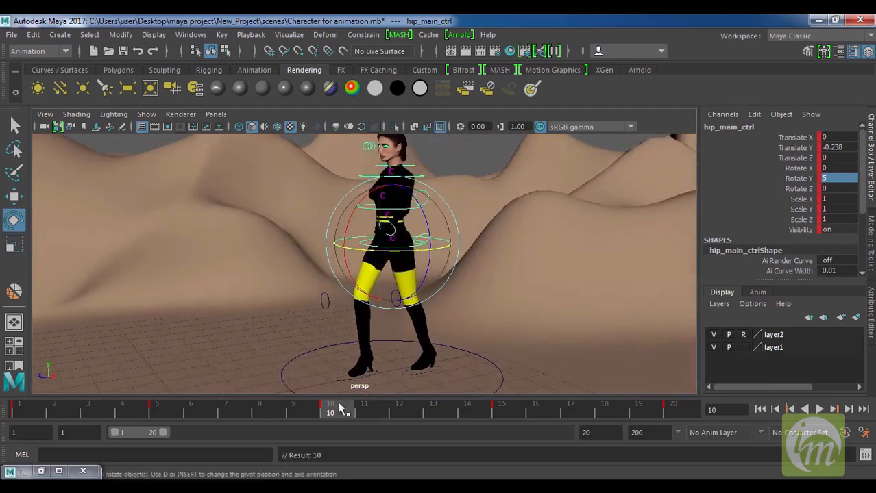
key(alt+v)
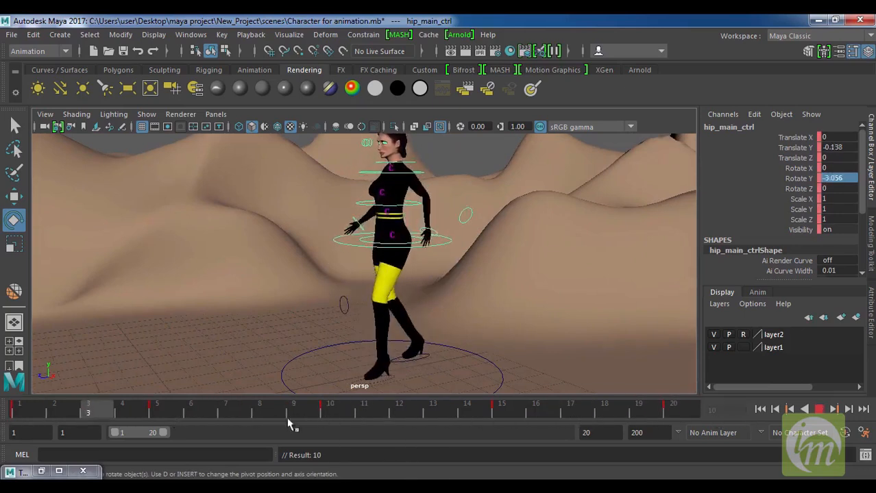
key(alt+v)
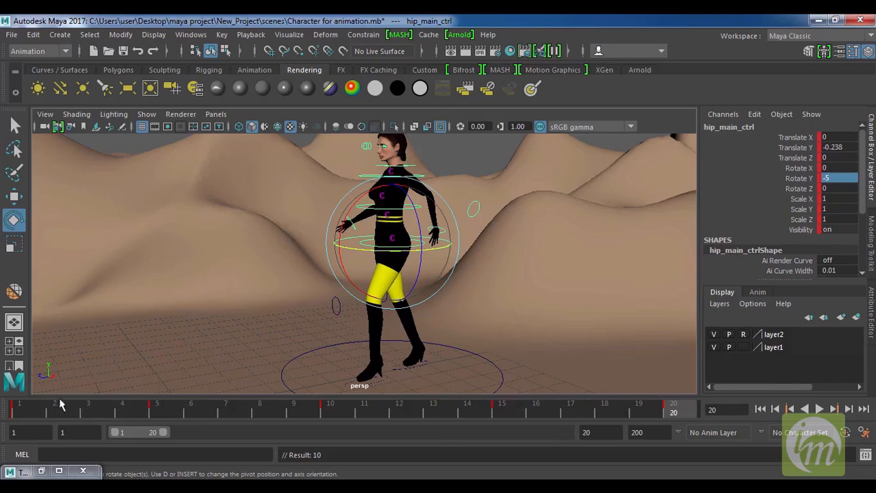
key(alt+v)
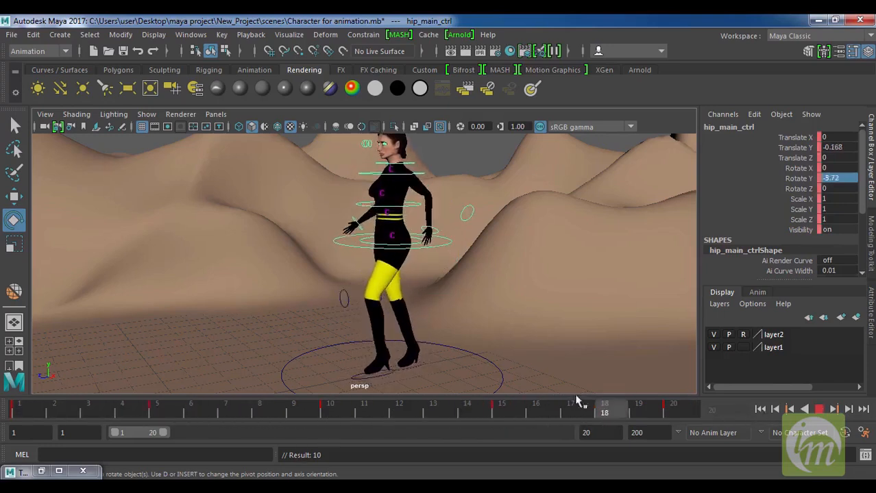
mouse_move(240, 397)
mouse_down()
mouse_move(64, 399)
mouse_move(674, 407)
mouse_up()
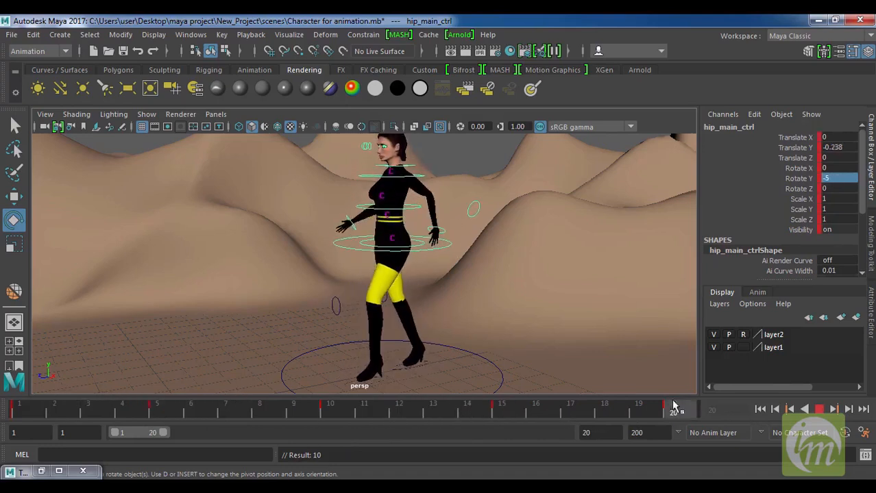
- Rotate the right arm control at frame 12 in the side view and set a key on it
click(281, 248)
click(358, 228)
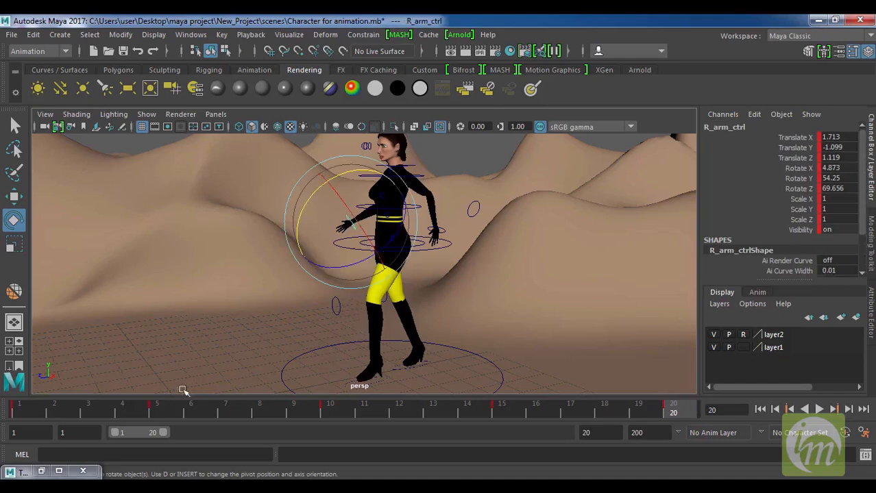
key(alt+v)
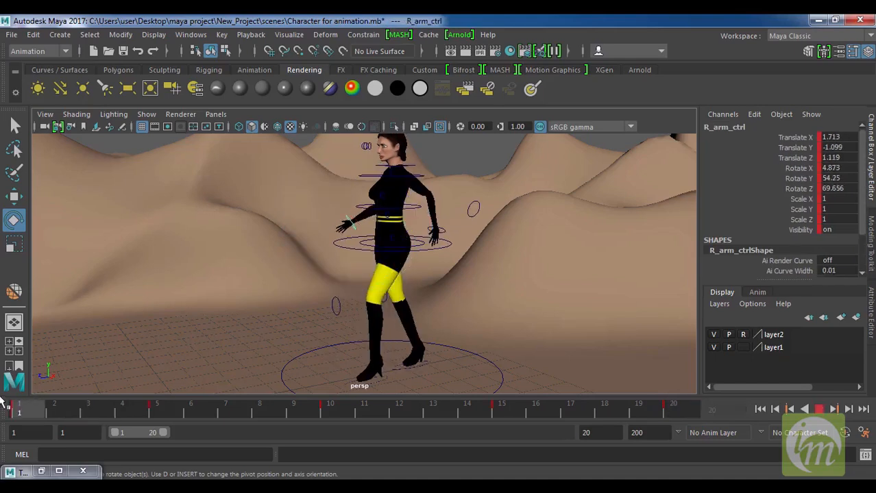
drag(30, 409, 328, 417)
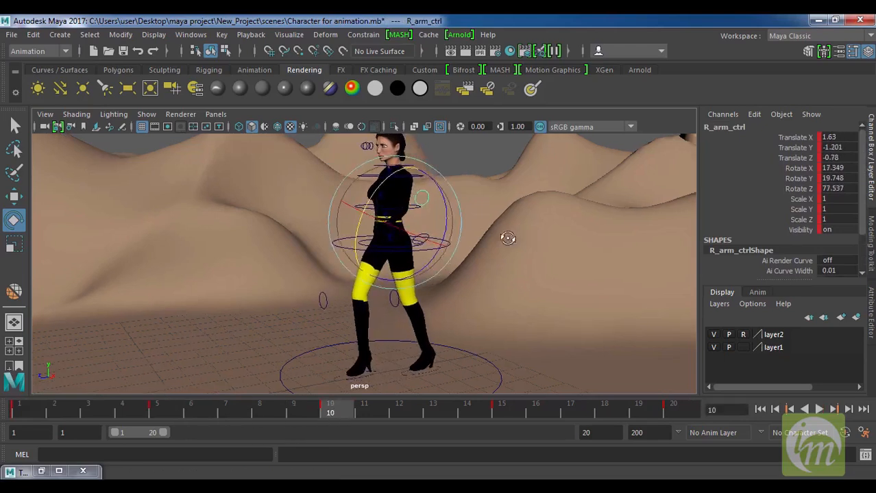
alt+drag(504, 239, 463, 234)
drag(353, 410, 393, 416)
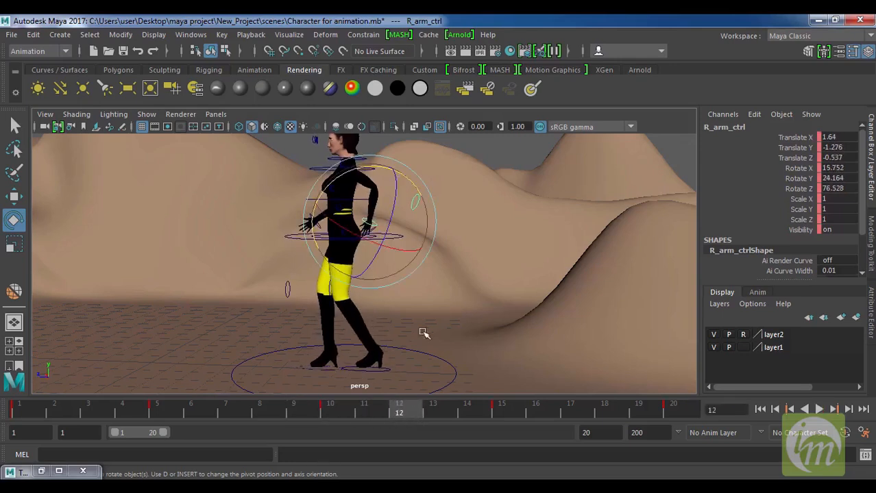
key(space)
key(space)
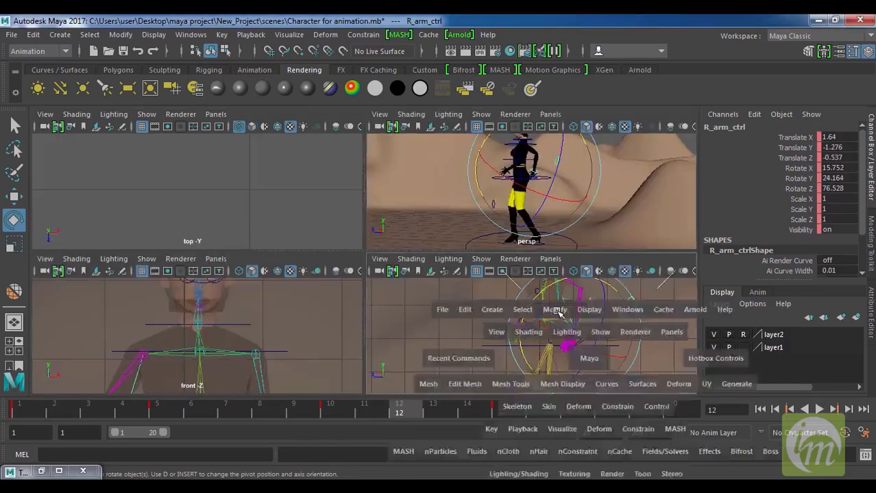
drag(492, 238, 472, 216)
key(s)
- Rotate the left arm control at frame 12 in the side view and set a key on it
mouse_move(400, 412)
mouse_down()
mouse_move(163, 382)
mouse_move(366, 411)
mouse_move(551, 416)
mouse_move(165, 383)
mouse_move(397, 417)
mouse_up()
click(338, 293)
drag(394, 250, 406, 274)
key(s)
- Rotate the left arm control to about X -7.3, Y -9.737, Z -74.835 at frame 3 and key it
drag(410, 416, 700, 421)
drag(28, 413, 102, 418)
drag(500, 259, 500, 236)
key(s)
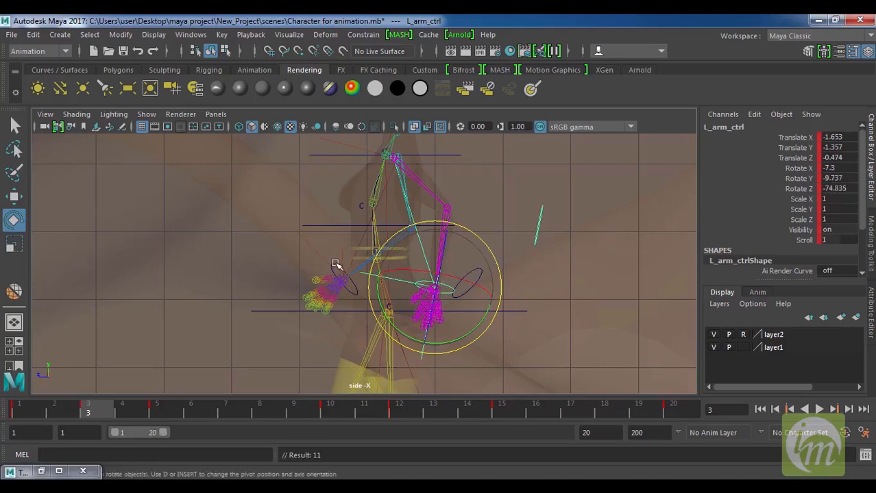
- Rotate the right arm control to about X -0.494, Y 59.618, Z 65.538 at frame 3, key it, and play back the walk
click(336, 265)
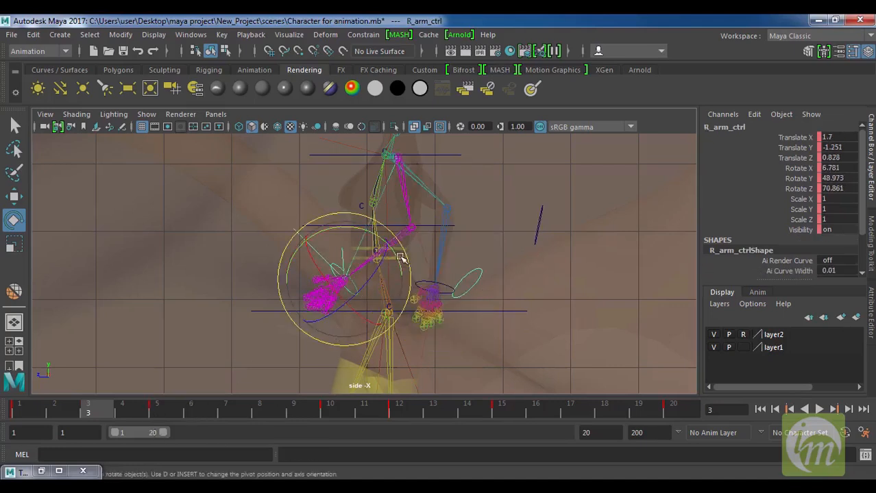
drag(406, 255, 411, 267)
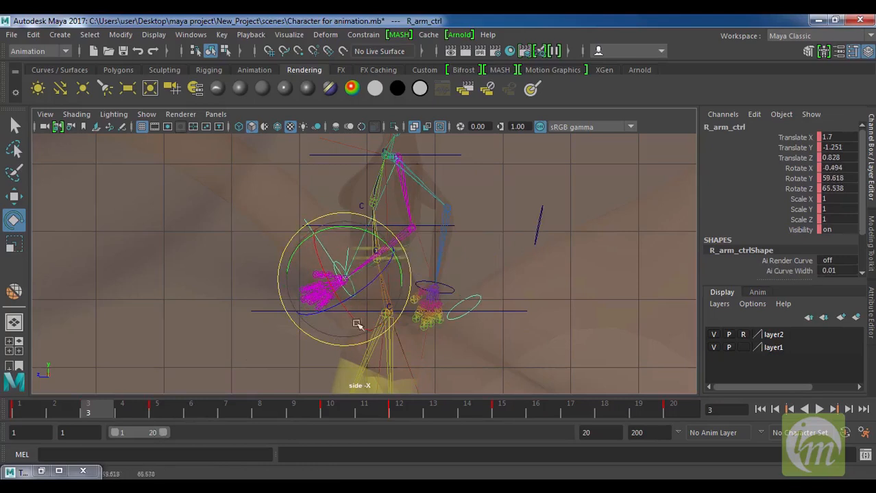
key(alt+v)
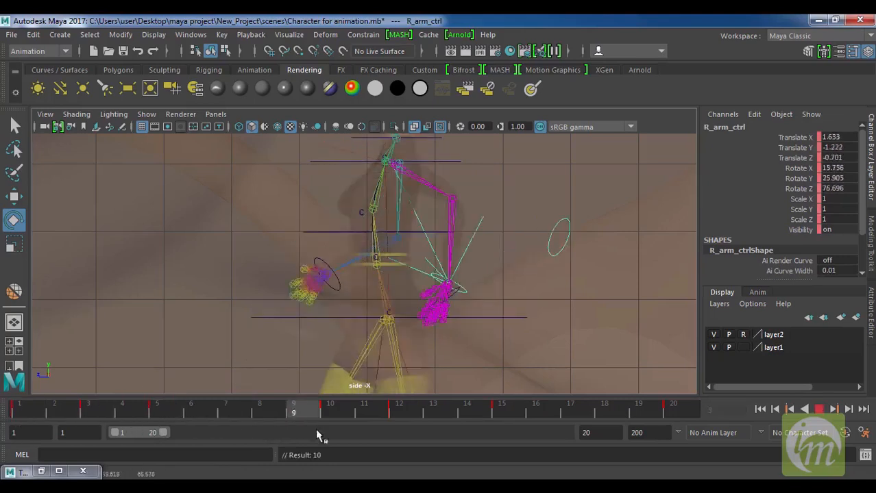
key(space)
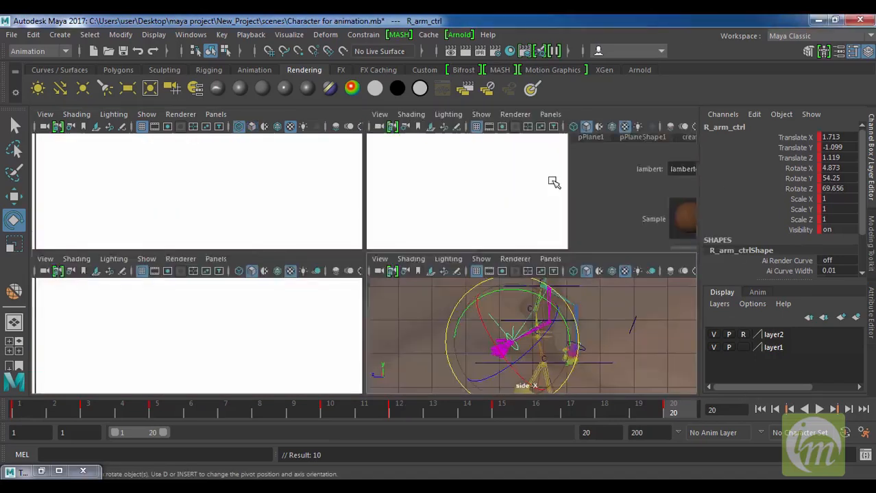
- Play back the walk cycle in the perspective view to check the arm motion
key(space)
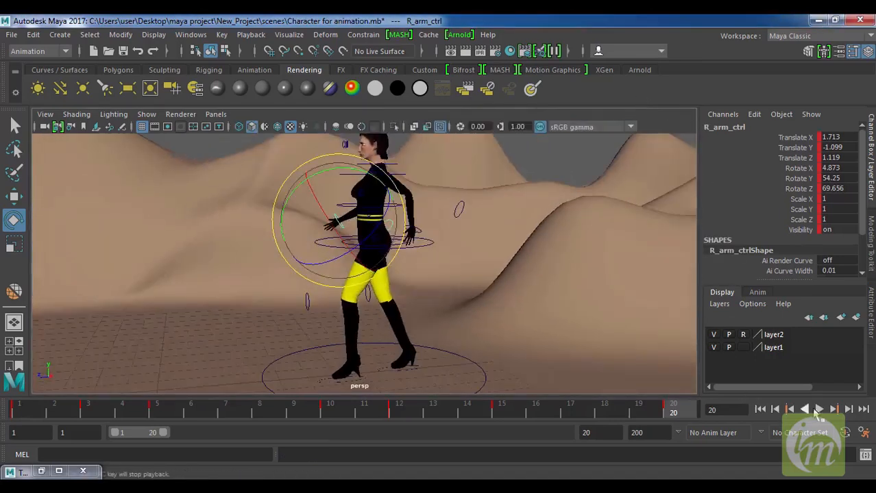
click(817, 409)
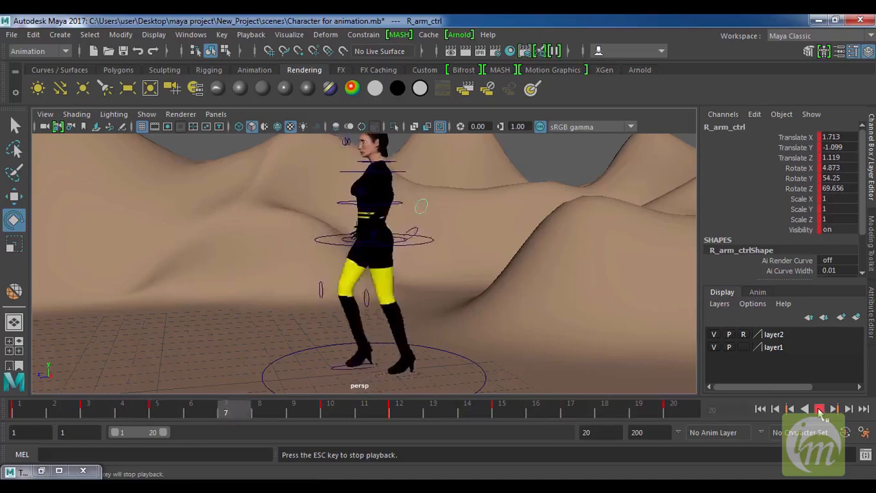
click(819, 409)
alt+drag(480, 206, 521, 180)
click(525, 179)
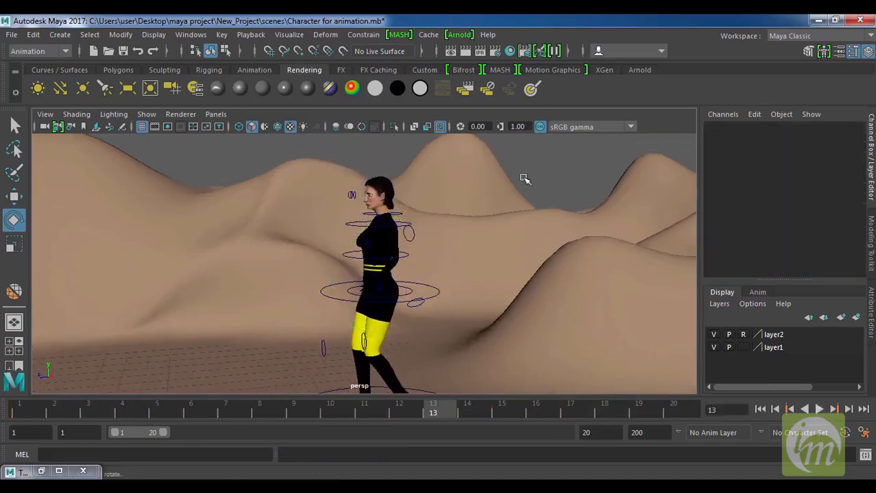
- Try rotating the neck control about X at frame 13, undo the rotation, and play back the walk
click(405, 216)
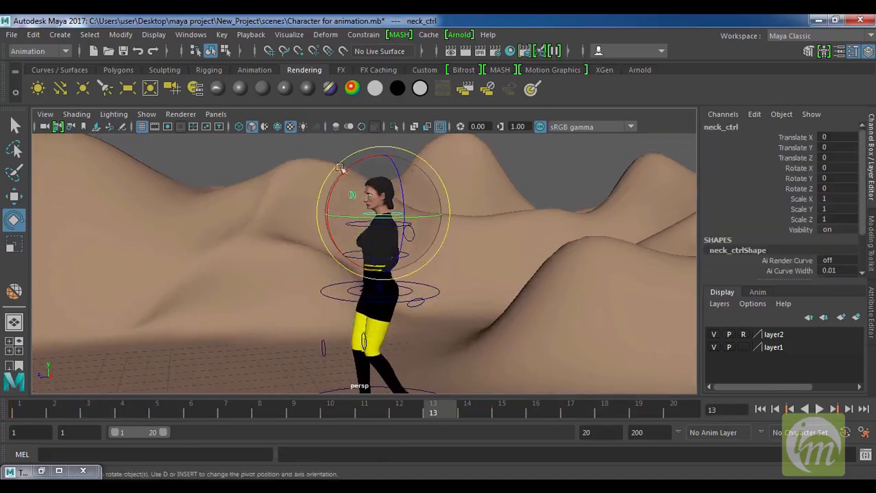
drag(343, 173, 339, 180)
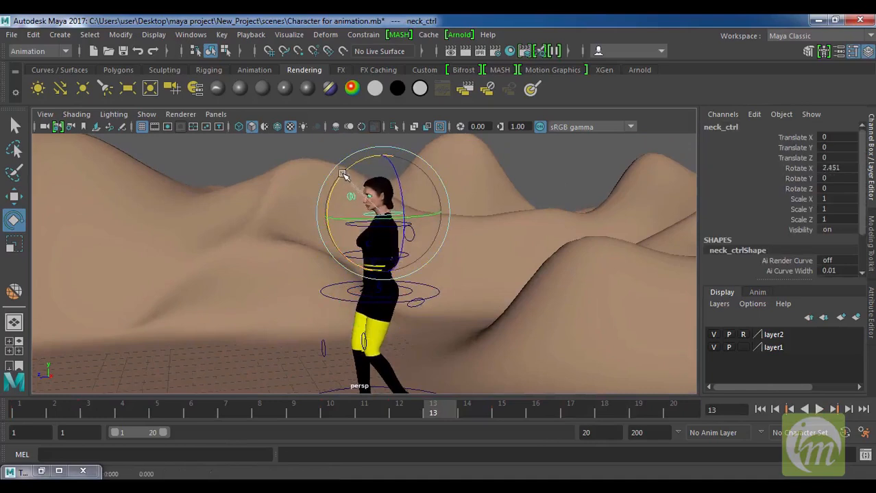
key(ctrl+z)
key(alt+v)
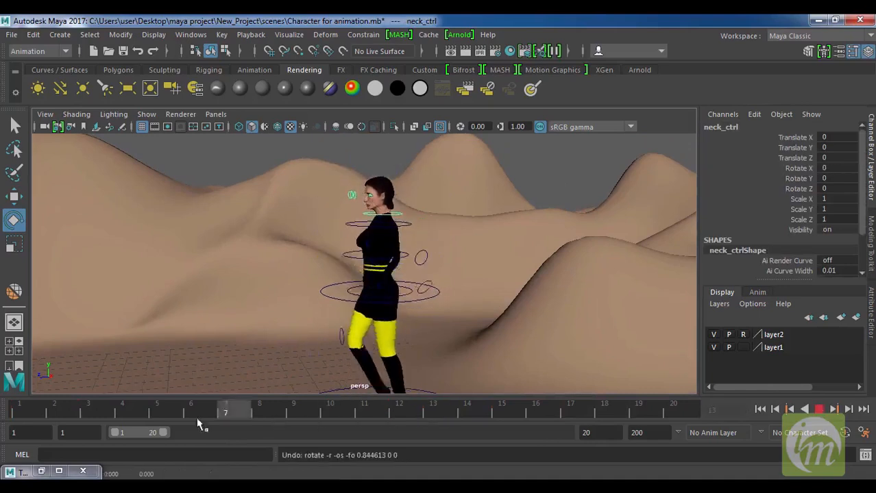
key(alt+v)
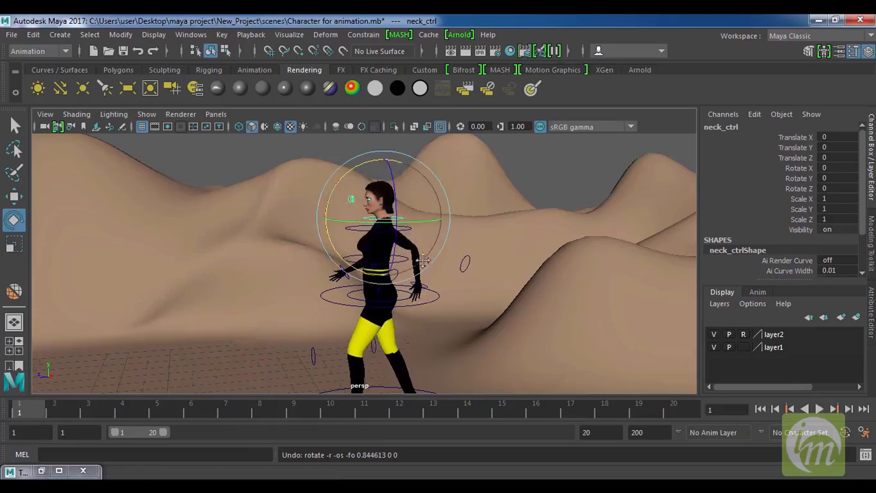
- Set the neck control's Rotate X to 2 and key it at frames 1, 20 and 10
alt+drag(334, 191, 400, 353)
alt+drag(462, 277, 361, 209)
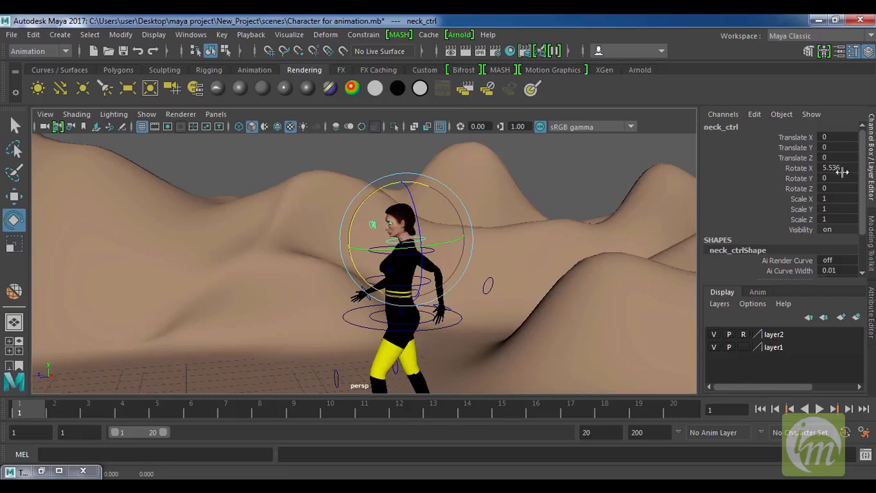
text(2)
key(Return)
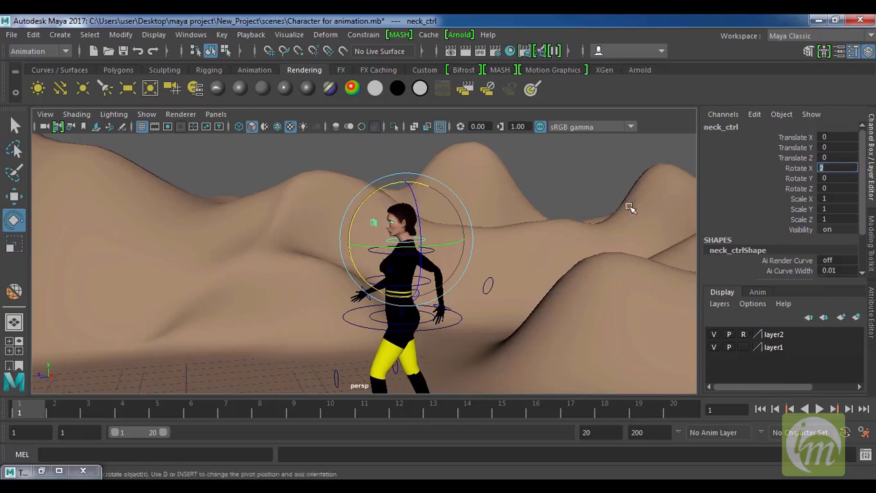
alt+drag(524, 239, 539, 230)
key(s)
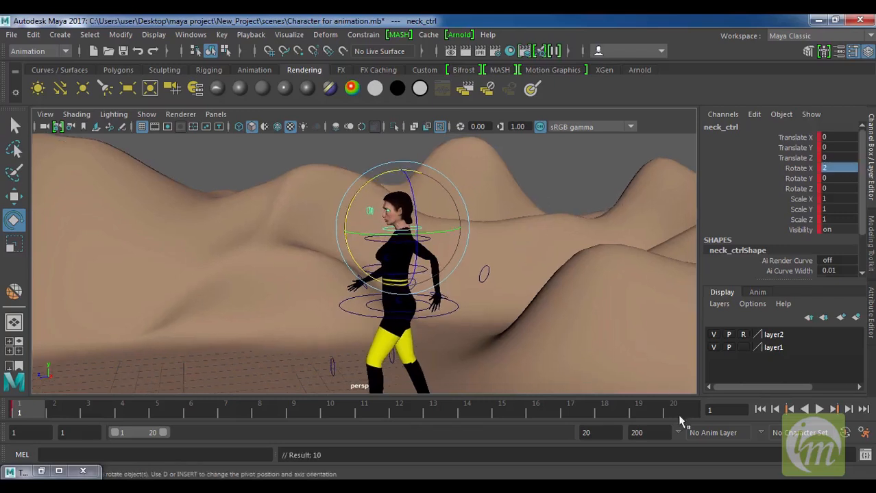
click(673, 410)
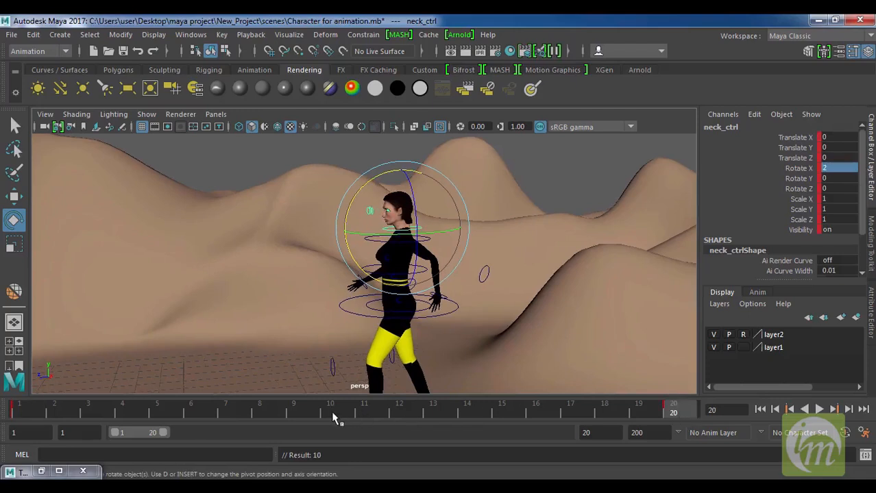
click(330, 410)
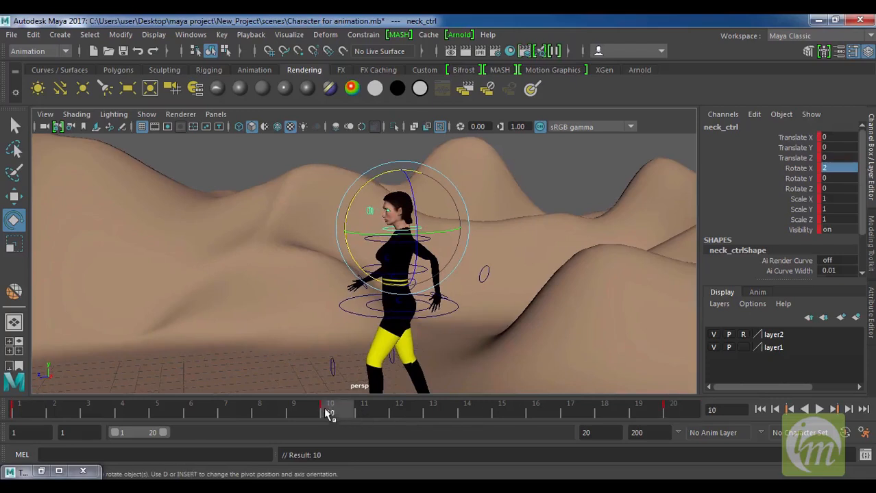
- Set the neck control's Rotate X to 0, key it at frames 5 and 15, and play back the walk
click(157, 409)
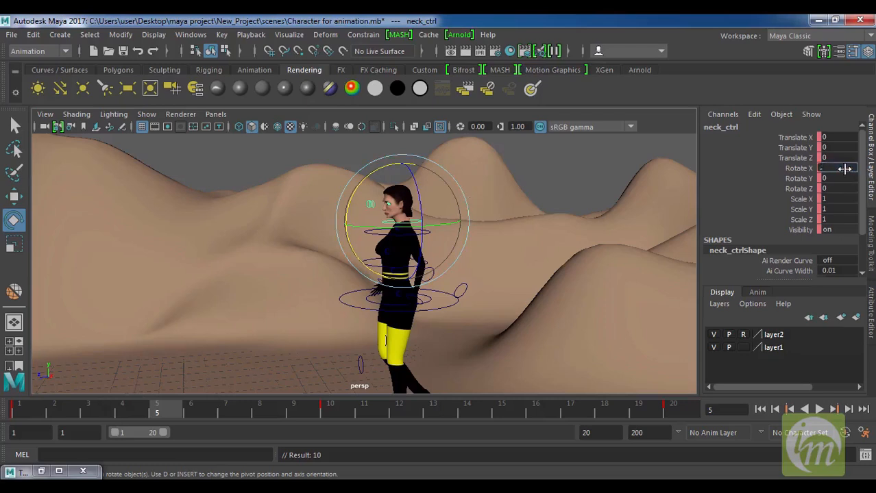
key(Return)
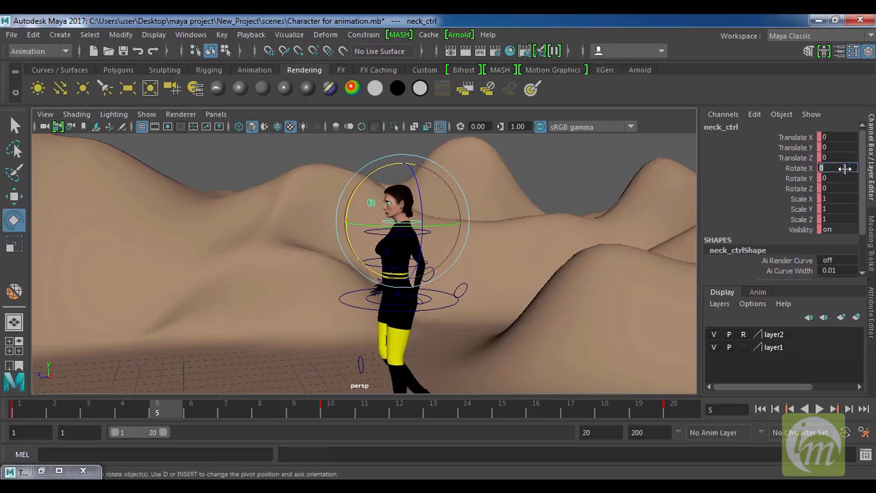
key(s)
click(502, 410)
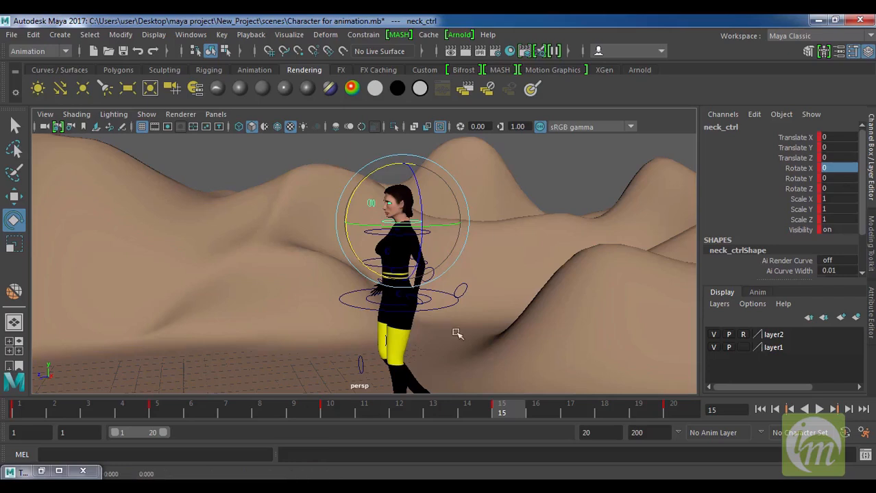
key(alt+v)
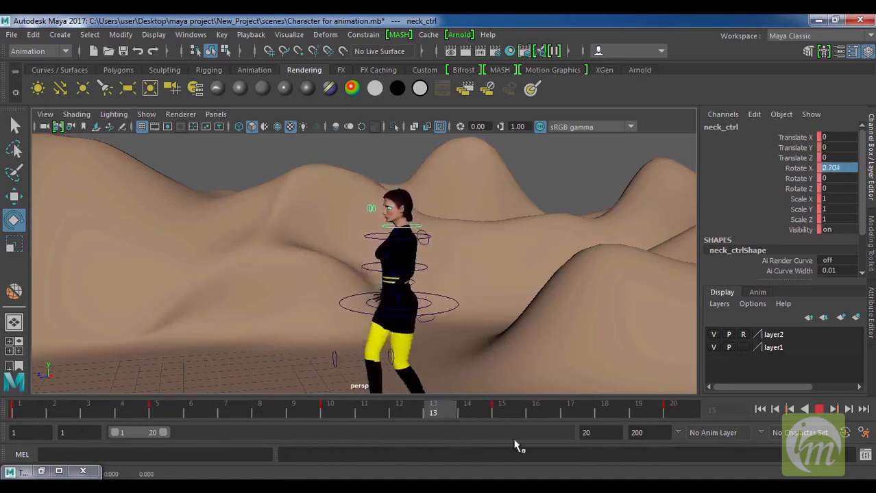
key(alt+v)
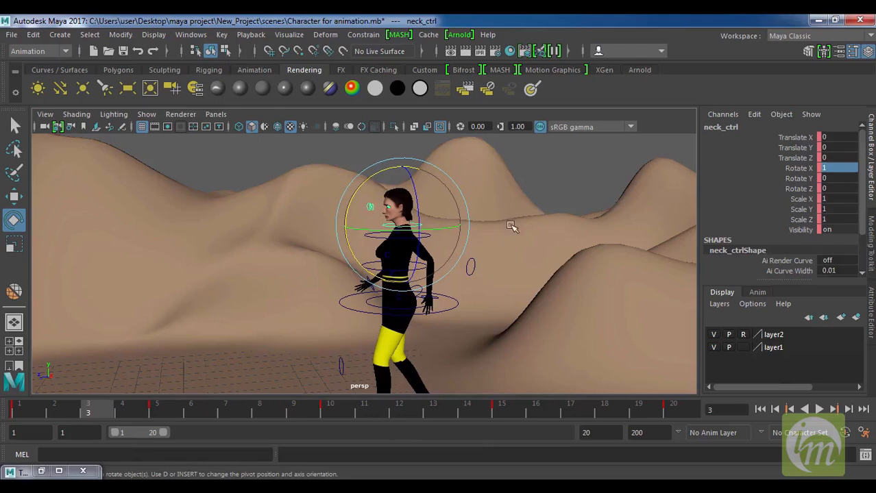
- Deselect the neck control and hide the NURBS curves in the perspective view
click(556, 191)
click(147, 115)
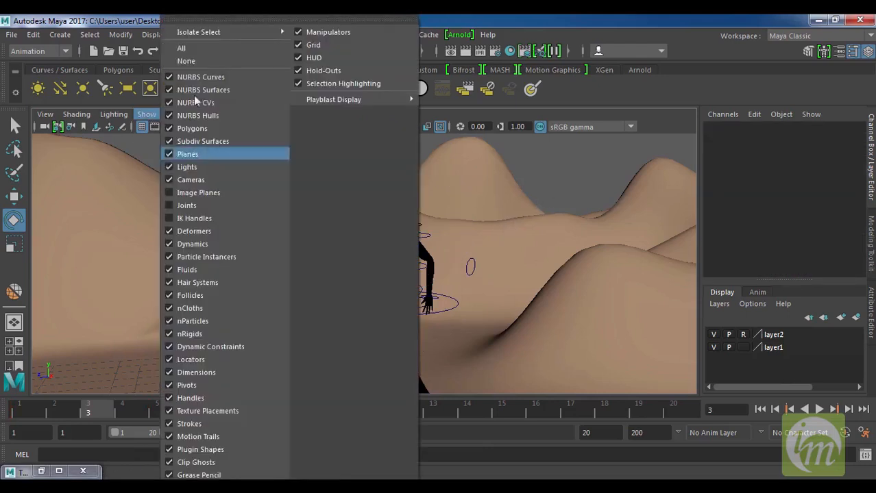
click(205, 78)
alt+drag(582, 175, 549, 249)
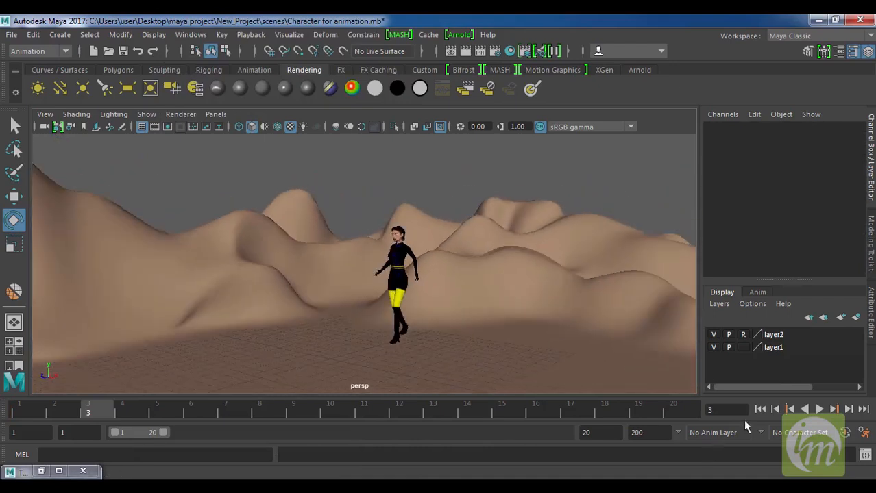
- Play back the walk cycle from frame 1, in both a closer and a more distant view of the terrain
click(760, 409)
click(819, 409)
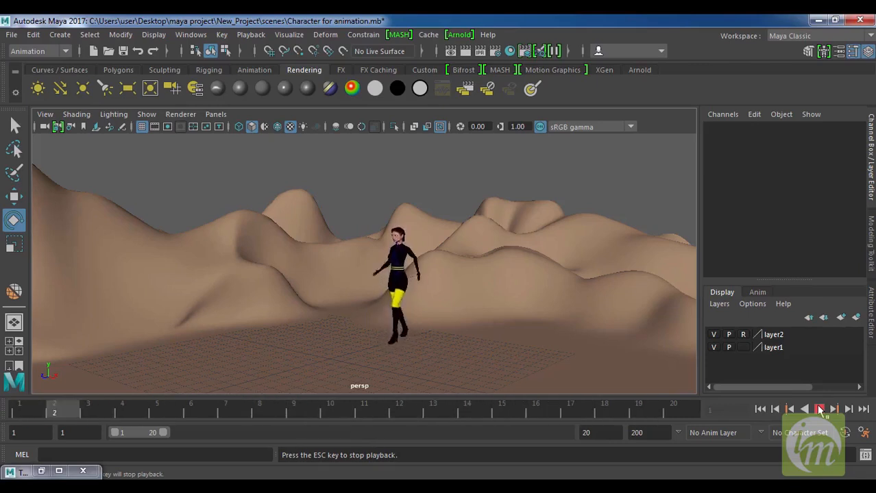
click(820, 409)
click(760, 409)
alt+drag(562, 346, 449, 331)
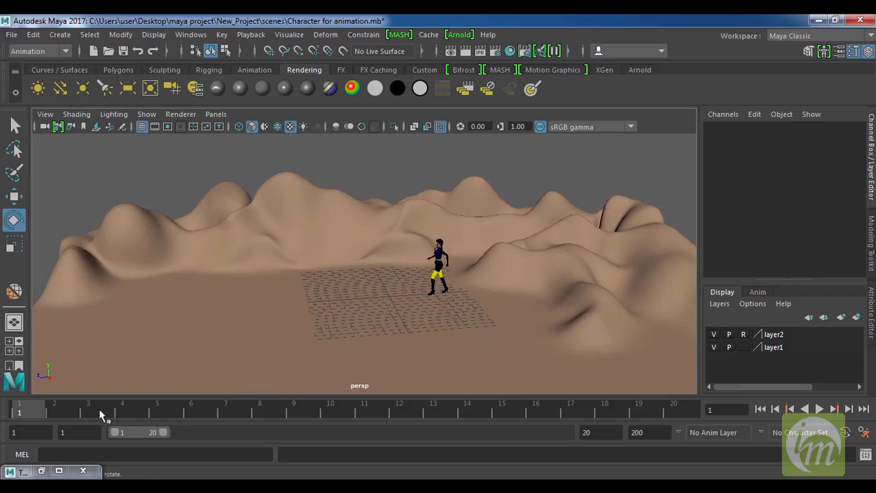
key(alt+v)
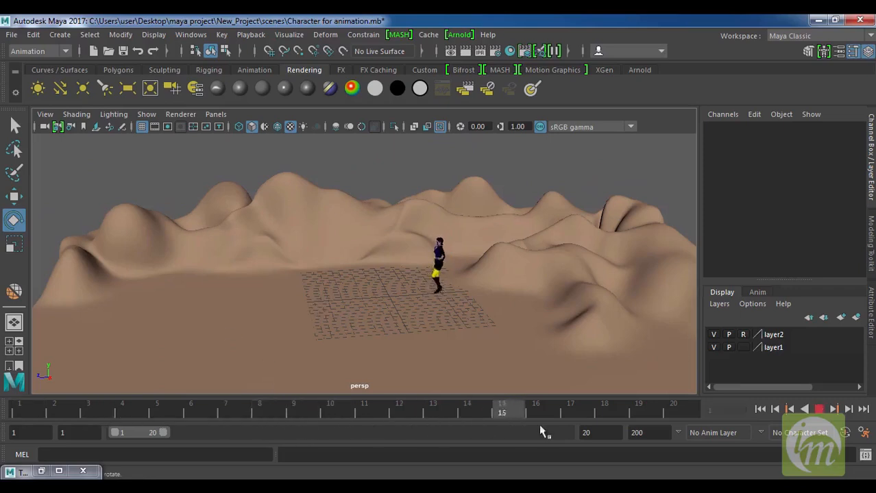
- Return to frame 1 and show the NURBS curves again in the perspective view around the character's upper body
click(29, 407)
scroll(452, 285, up, 5)
alt+drag(456, 288, 520, 300)
scroll(520, 300, up, 5)
alt+middle_drag(548, 285, 600, 282)
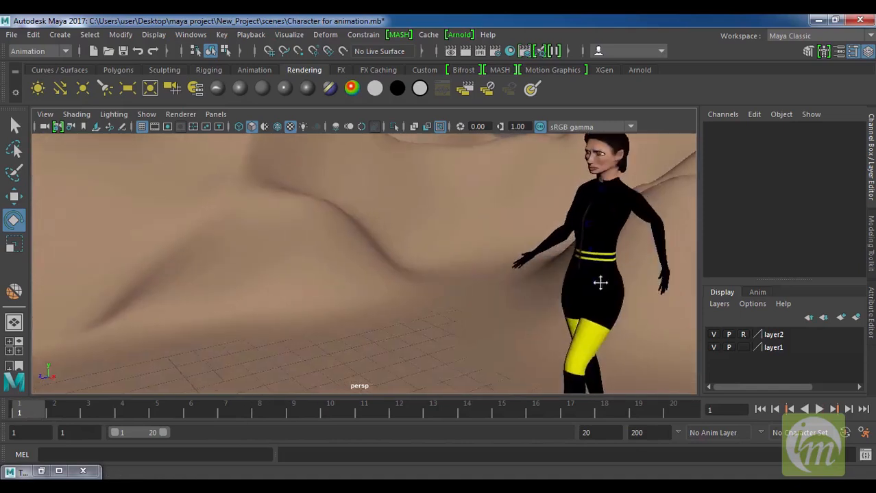
alt+drag(600, 283, 538, 277)
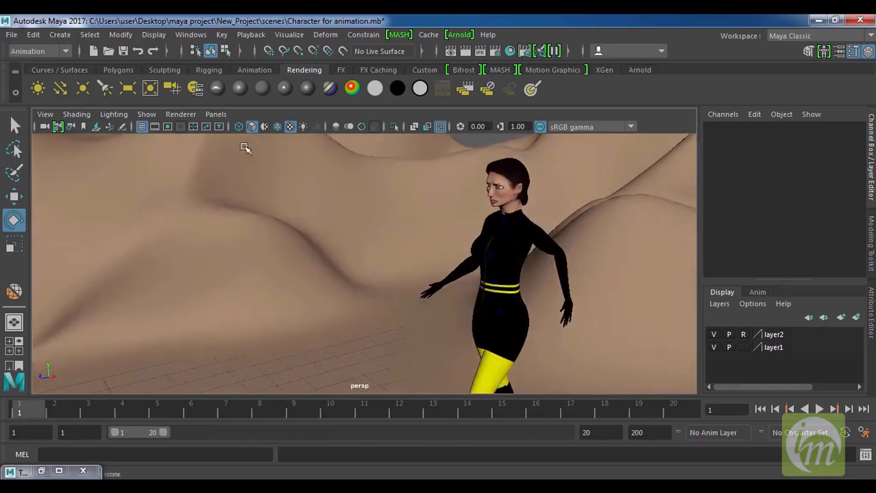
click(144, 115)
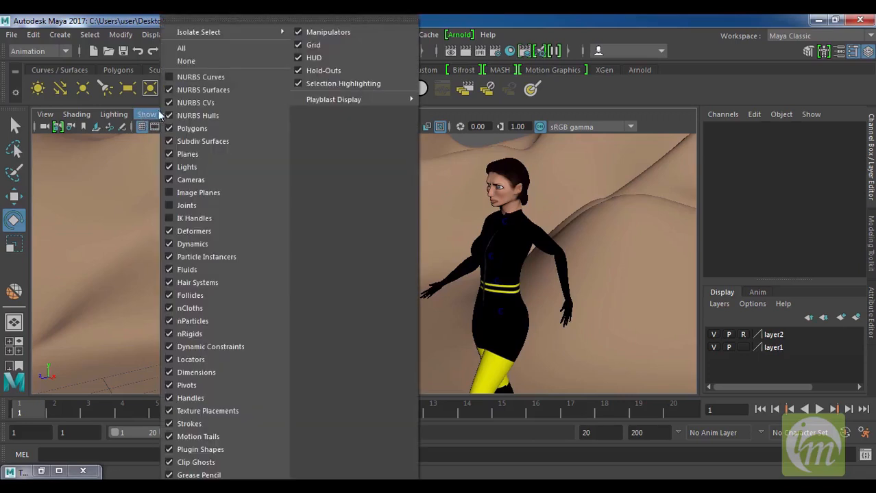
click(199, 77)
- Set the chest control's Rotate Y to 6 and key it at frames 1 and 20
click(526, 237)
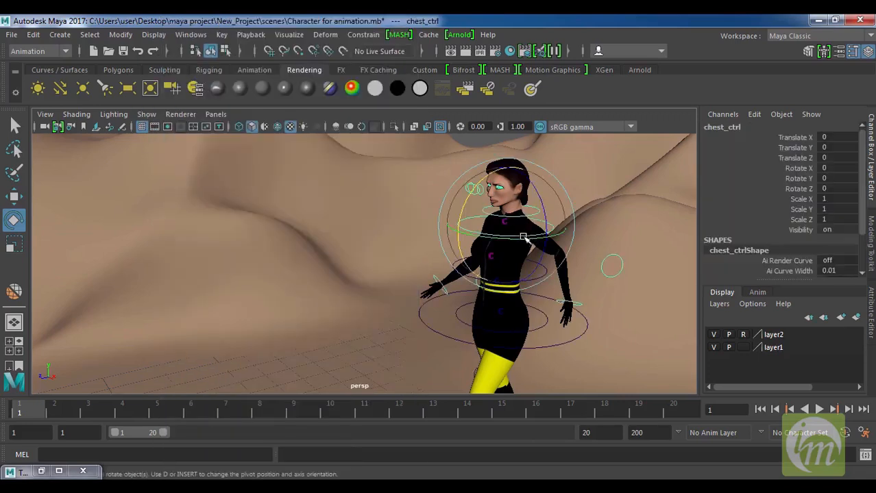
alt+middle_drag(568, 276, 551, 285)
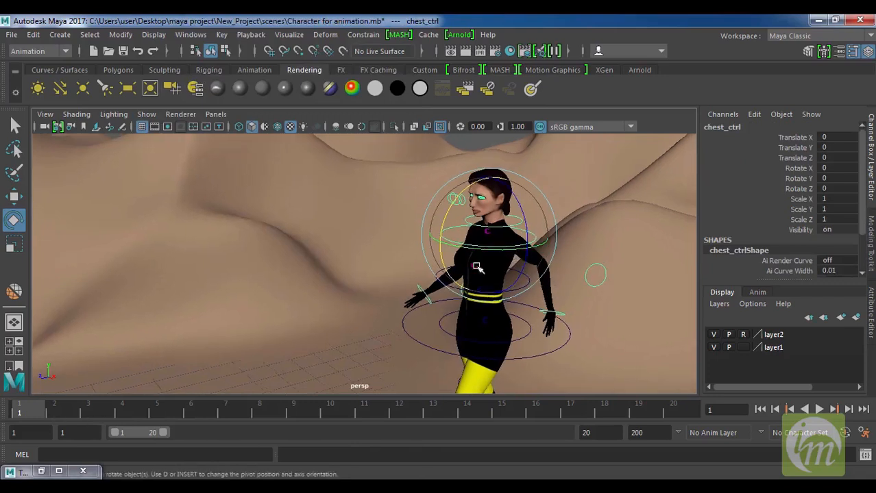
mouse_move(477, 267)
alt+mouse_down()
mouse_move(528, 267)
mouse_move(473, 257)
mouse_move(481, 254)
alt+mouse_up()
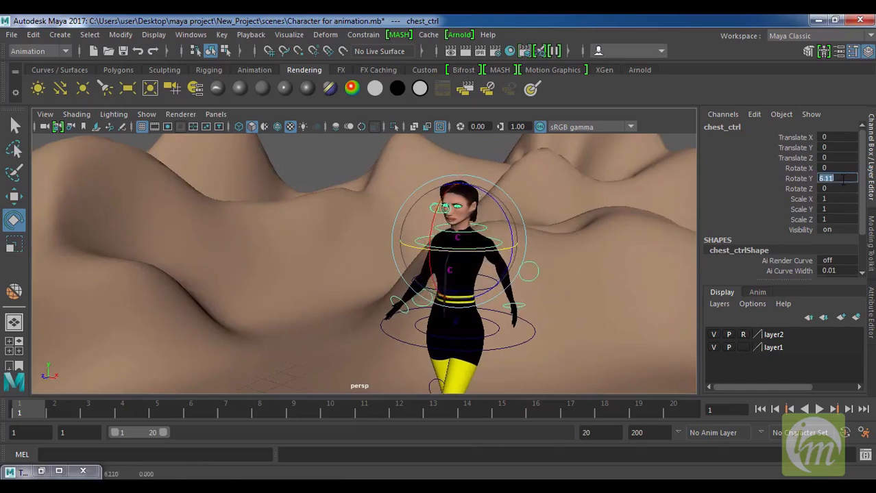
key(Return)
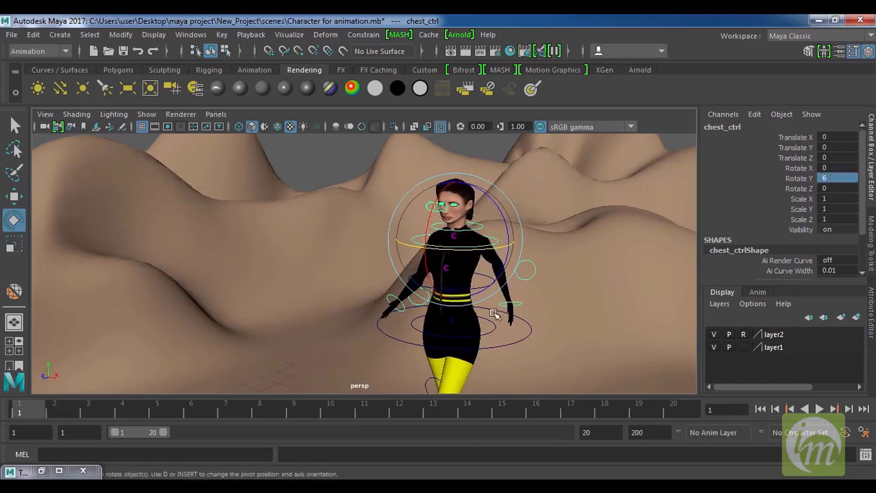
key(s)
click(674, 410)
key(s)
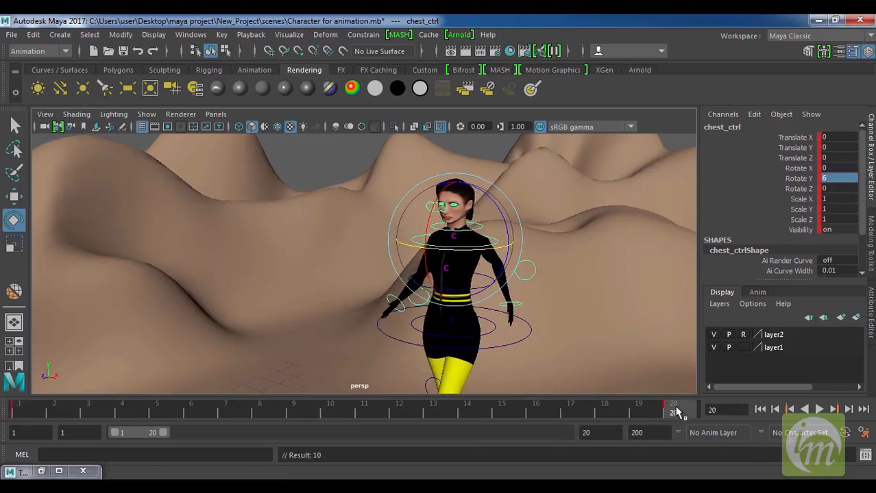
- Set the chest control's Rotate Y to -5 at frame 10 and key it
click(335, 414)
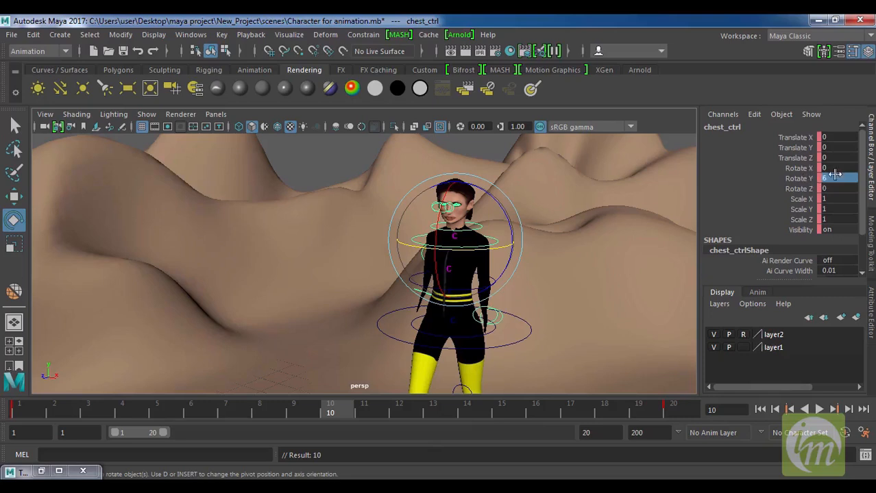
text(-5)
key(Return)
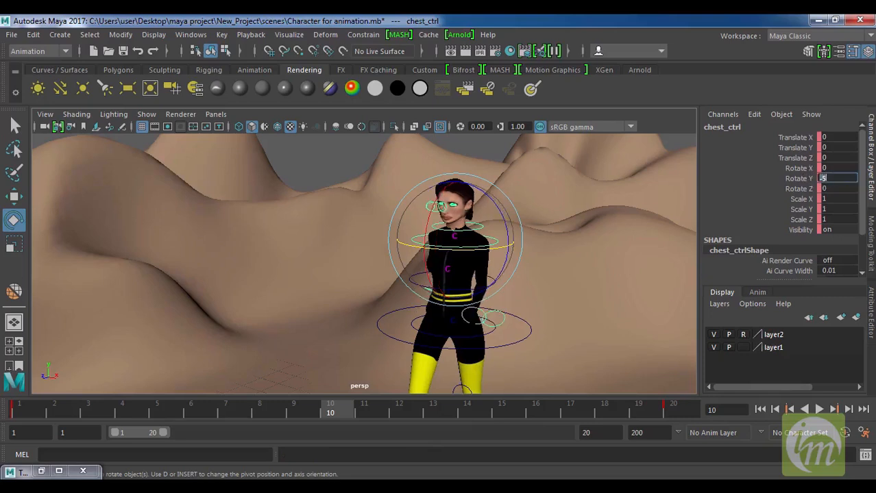
alt+drag(578, 228, 523, 249)
key(s)
- Play back the walk cycle from frame 1 to check the chest rotation
alt+drag(518, 352, 665, 408)
click(760, 409)
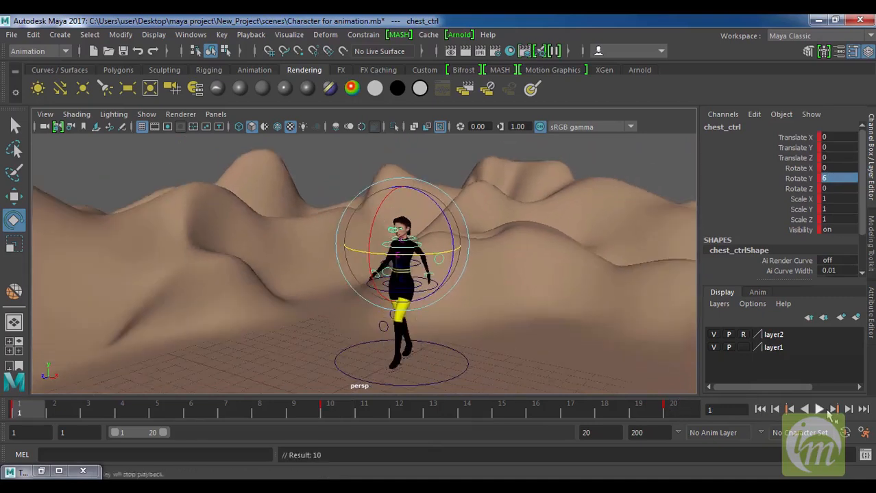
click(820, 409)
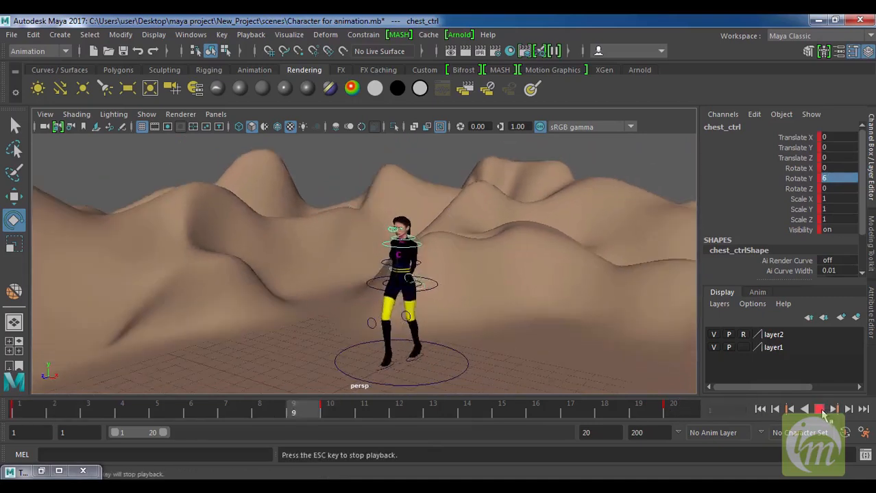
key(Escape)
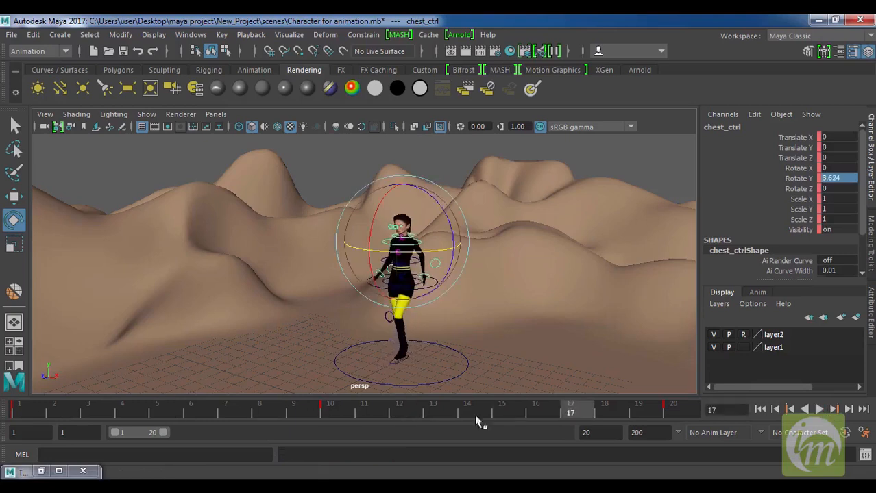
- Stop playback, view the character from the front and scrub through frames 1 to 20 to check the walk, returning to frame 1
key(alt+v)
click(12, 408)
alt+drag(425, 309, 500, 332)
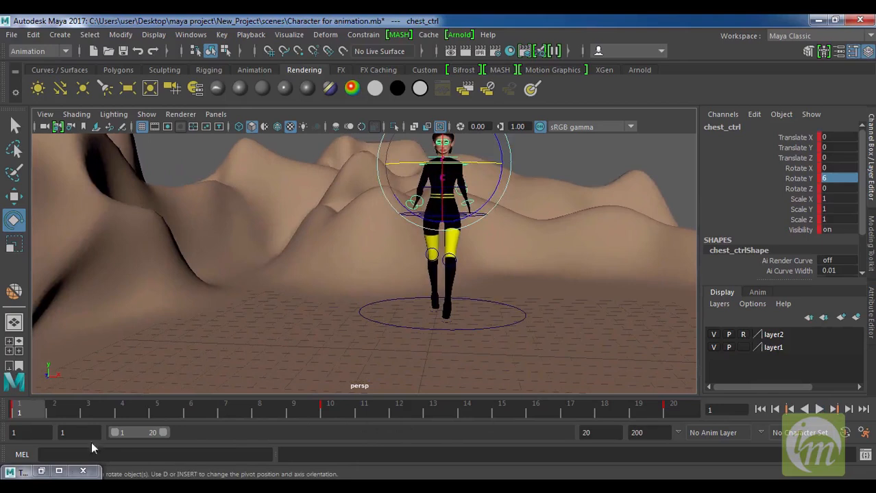
mouse_move(35, 411)
mouse_down()
mouse_move(503, 419)
mouse_move(680, 411)
mouse_move(17, 411)
mouse_up()
drag(97, 412, 715, 412)
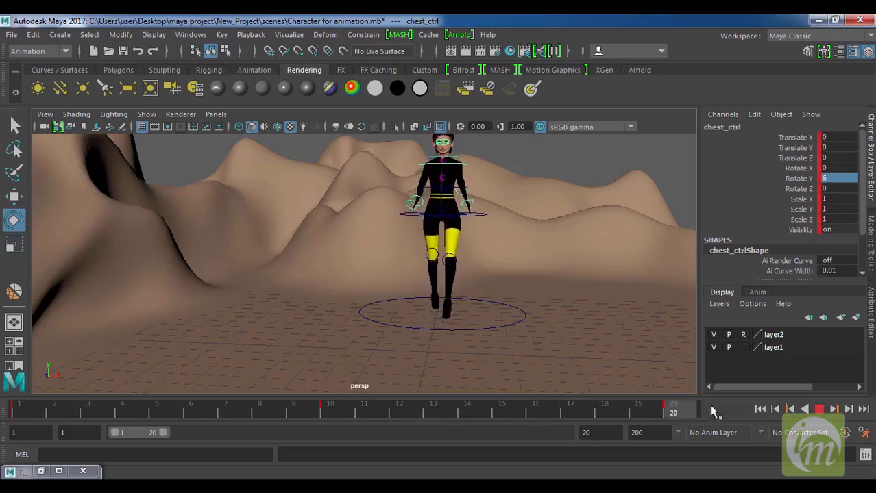
drag(492, 410, 17, 410)
- Select the left arm control in a side view of the character
alt+drag(411, 308, 565, 159)
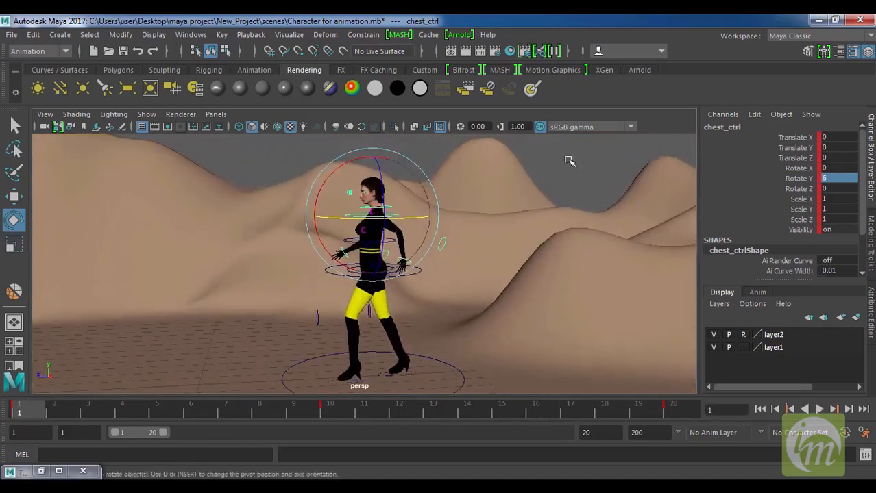
click(420, 259)
click(411, 262)
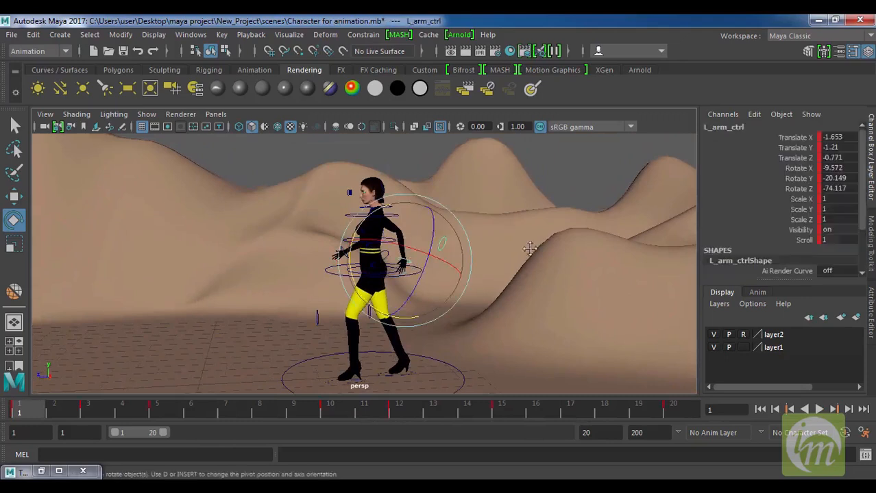
alt+drag(524, 254, 504, 281)
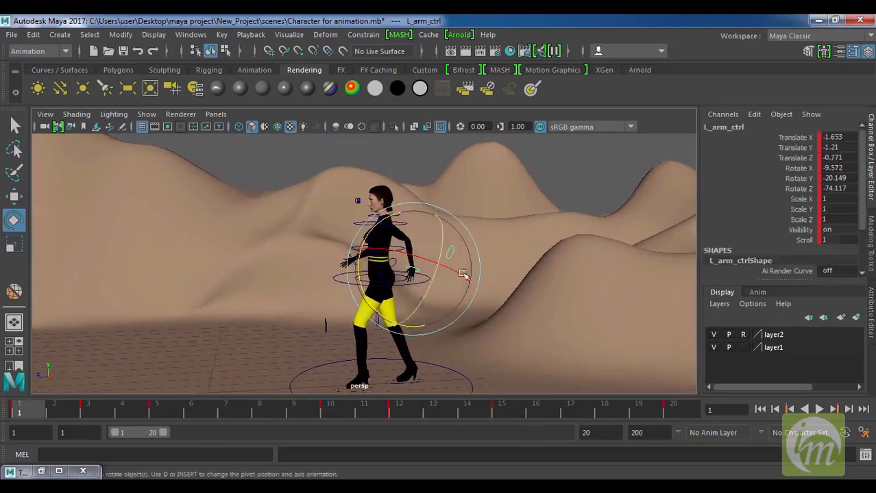
alt+middle_drag(452, 294, 516, 284)
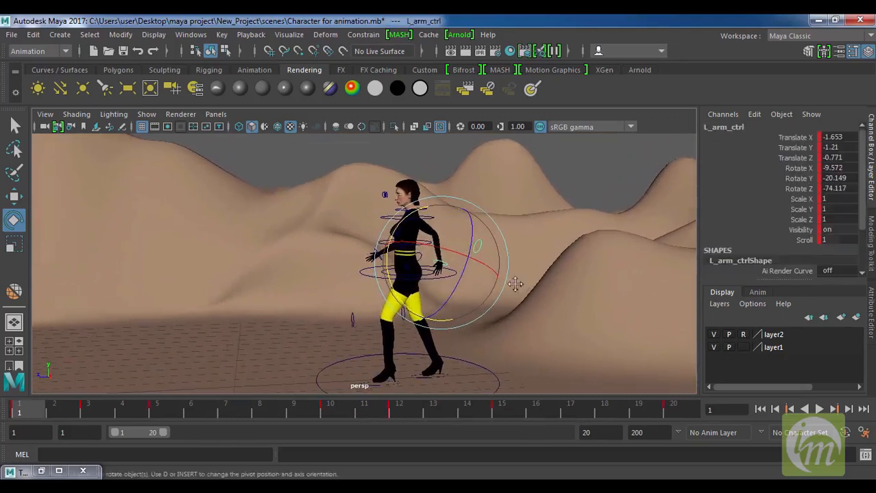
- Save the scene as a new Maya Binary file named Character walk cycle.mb
click(12, 34)
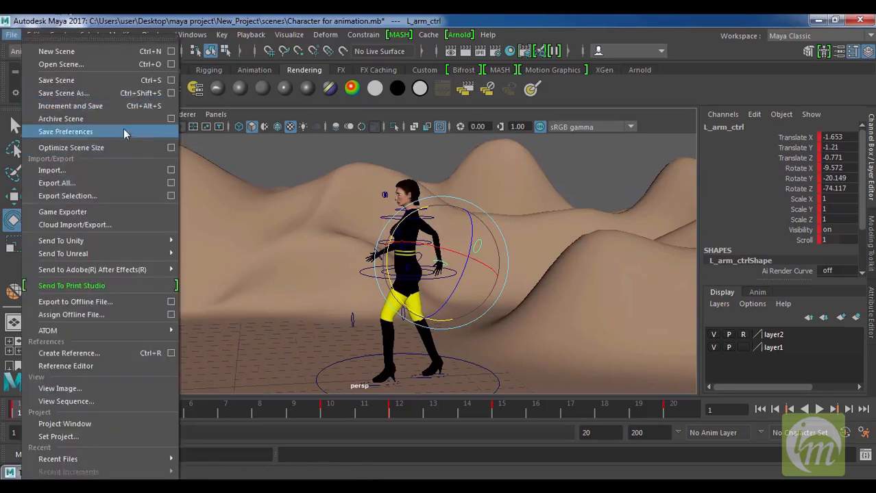
click(69, 92)
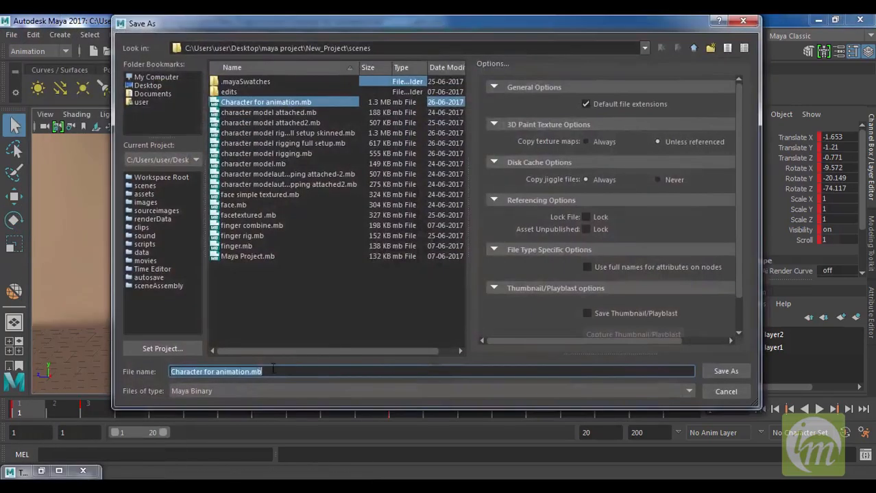
click(249, 372)
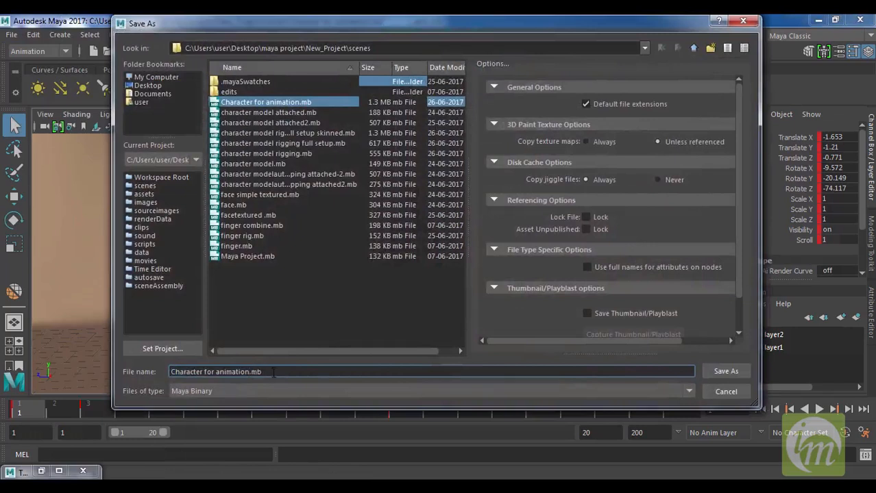
key(BackSpace)
key(BackSpace)
key(BackSpace)
text(walk cycle)
key(Return)
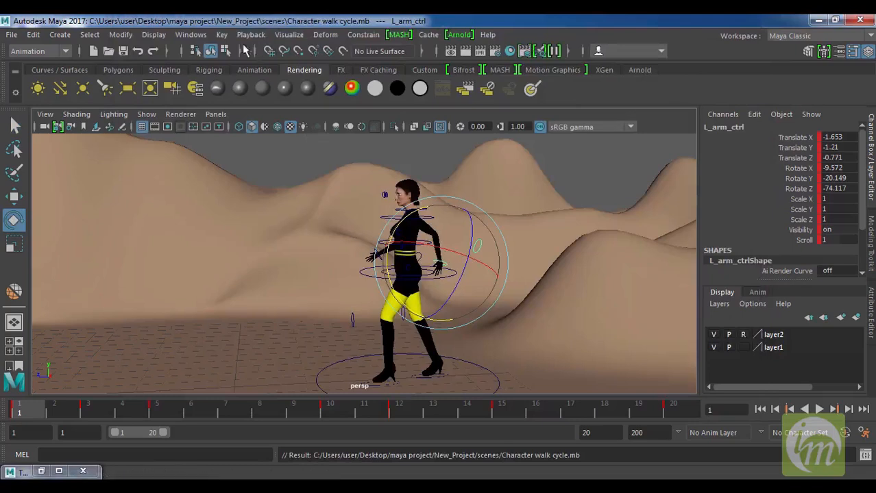
- Open the Graph Editor for the left arm control and frame its Rotate X curve on its own
click(221, 34)
mouse_move(196, 36)
mouse_move(218, 100)
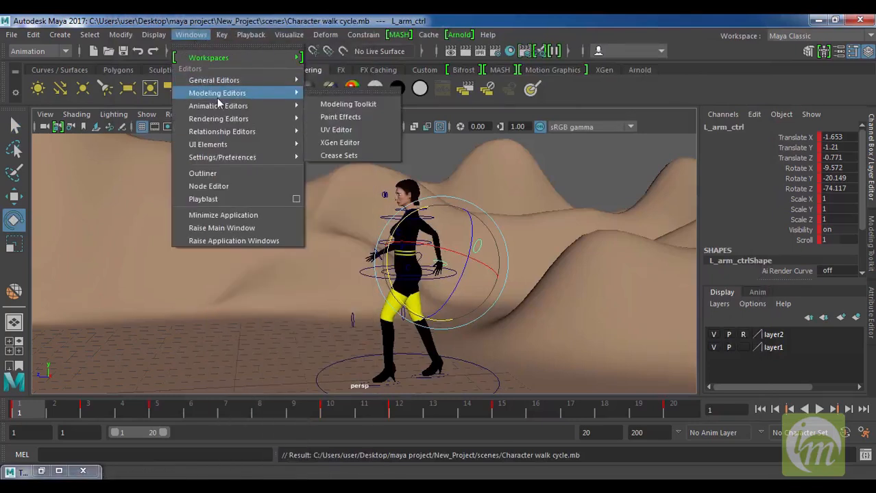
click(335, 117)
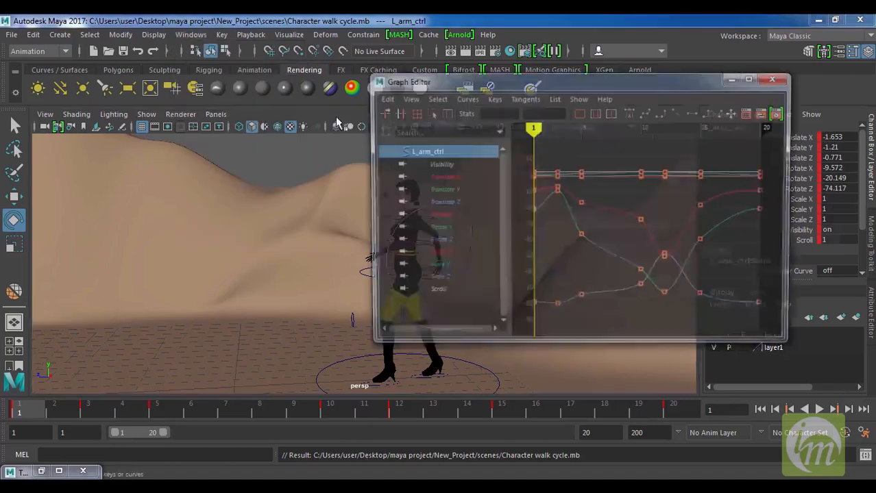
mouse_move(626, 83)
mouse_down()
mouse_move(711, 93)
mouse_move(623, 68)
mouse_up()
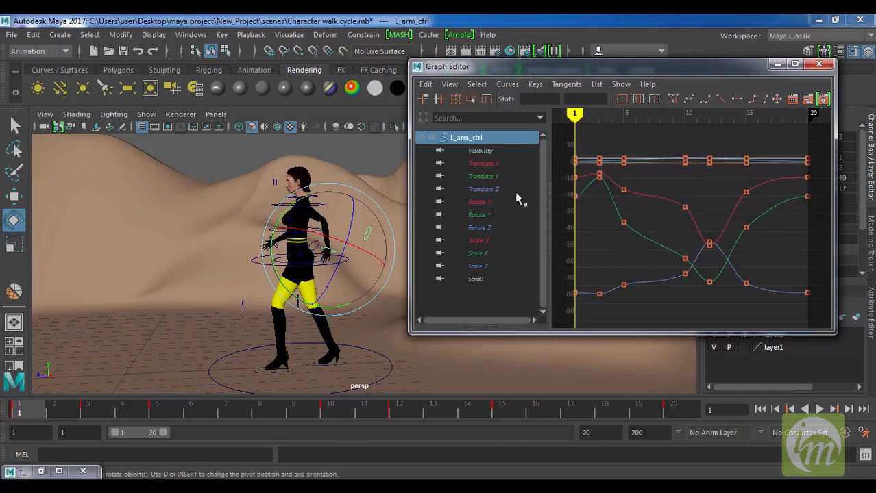
click(493, 165)
click(486, 203)
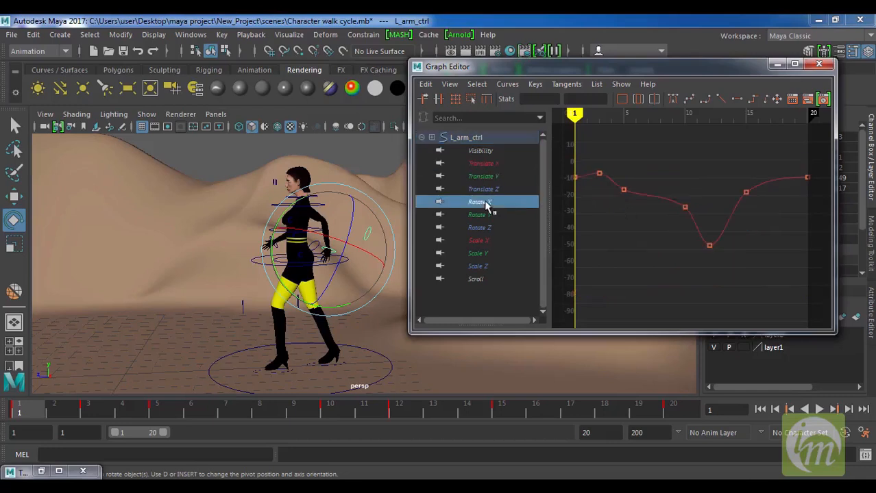
key(f)
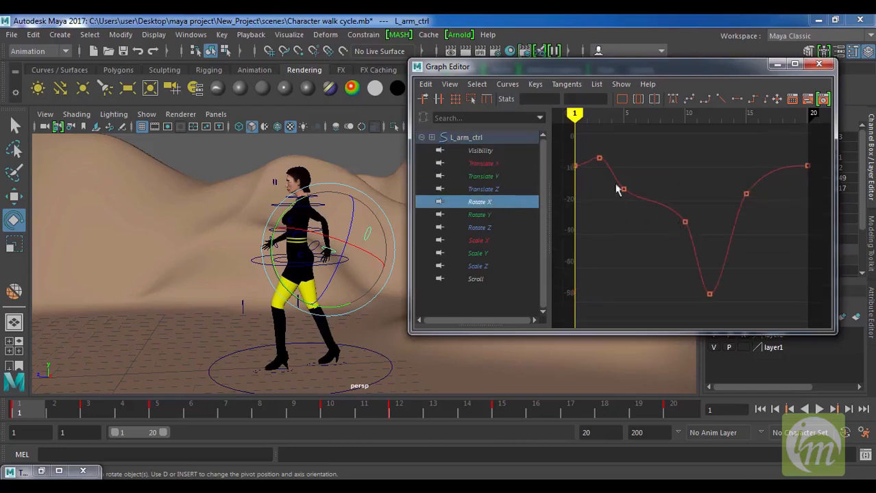
- Apply flat tangents to the Rotate X keys at frames 1, 3, 5, 10, 15 and 20
drag(589, 143, 609, 168)
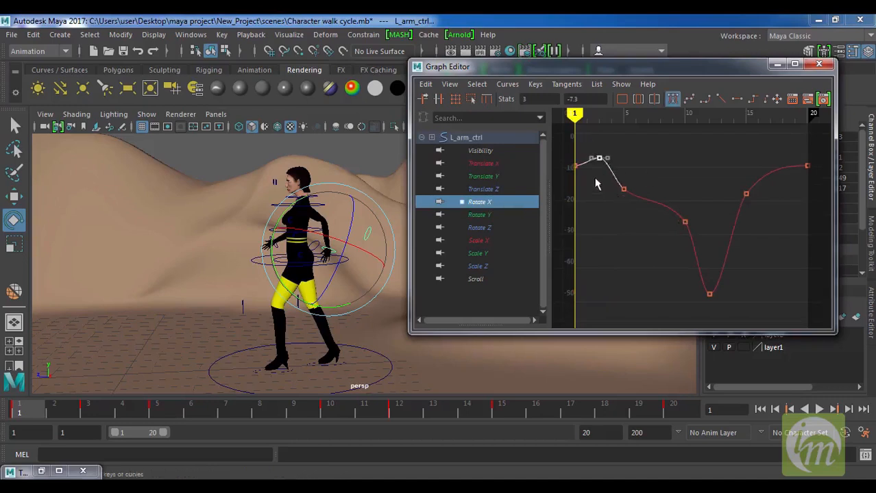
drag(569, 139, 822, 249)
click(674, 100)
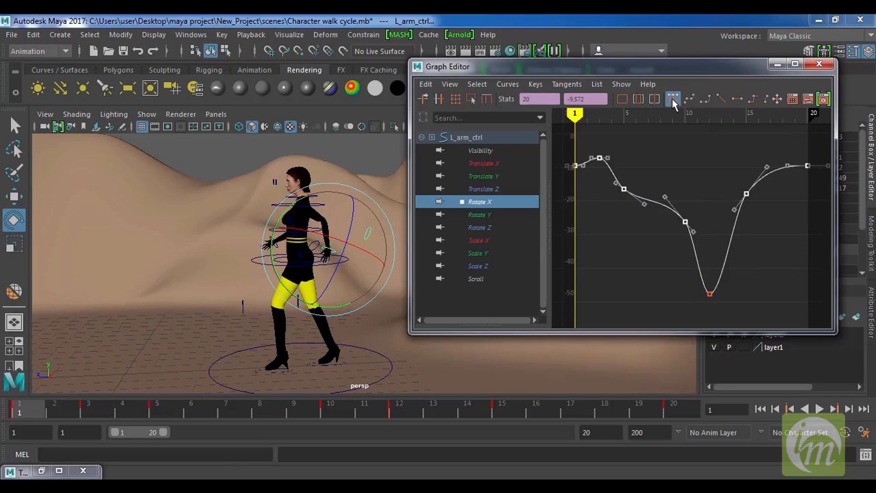
click(737, 100)
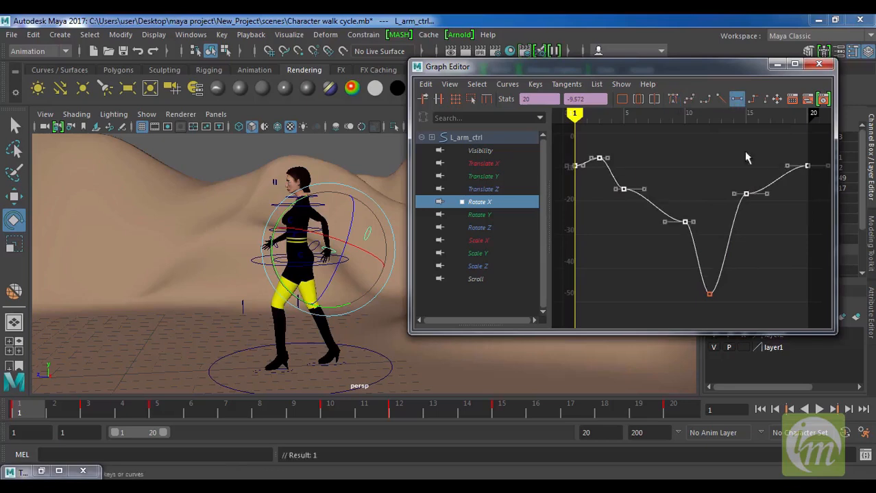
- Tilt the tangent handles of the Rotate X keys at frames 5, 10 and 15 to smooth the slope through each key
click(641, 193)
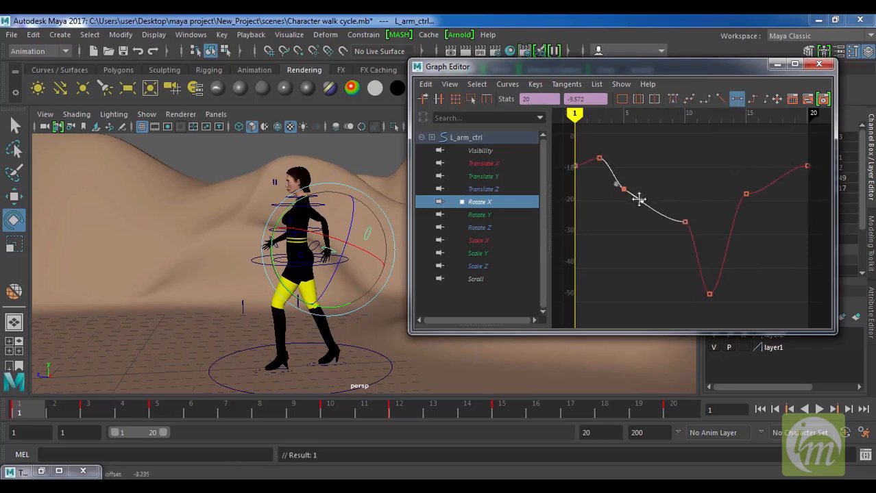
click(686, 222)
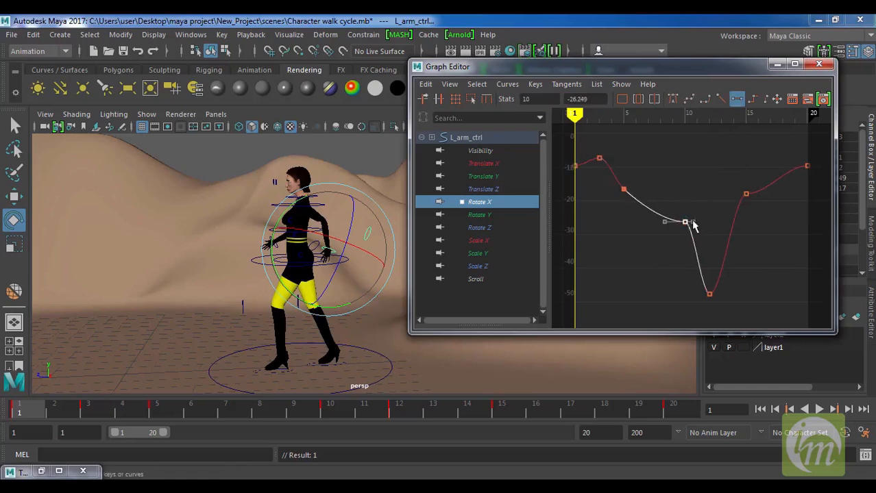
drag(693, 220, 694, 231)
click(746, 196)
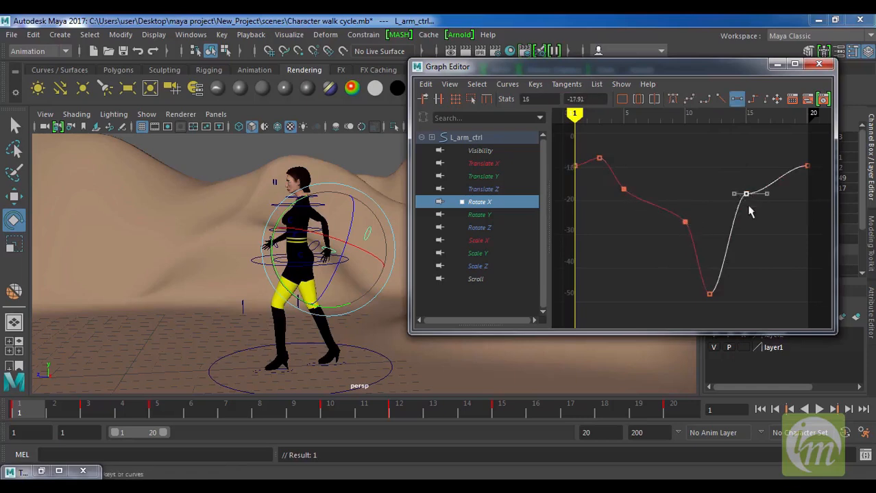
drag(734, 197, 735, 219)
- Tilt the tangent of the Rotate X key at frame 3 slightly downward to round off the curve's first peak
click(711, 295)
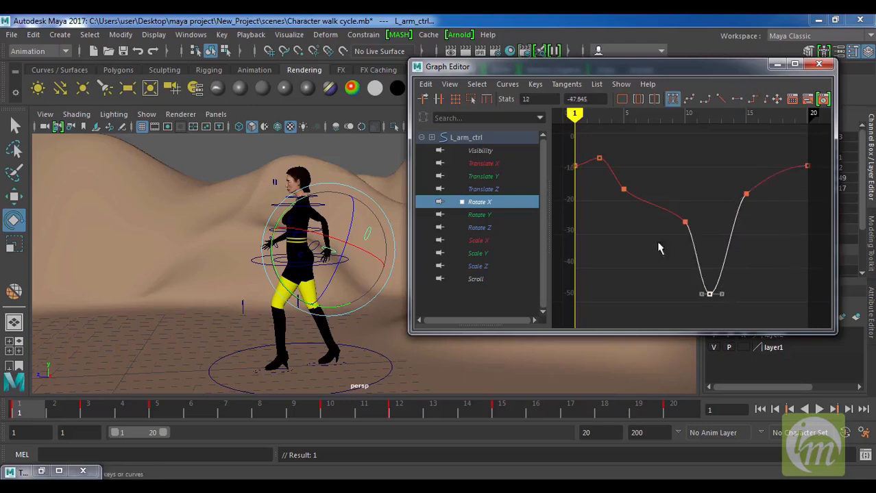
click(618, 167)
click(599, 160)
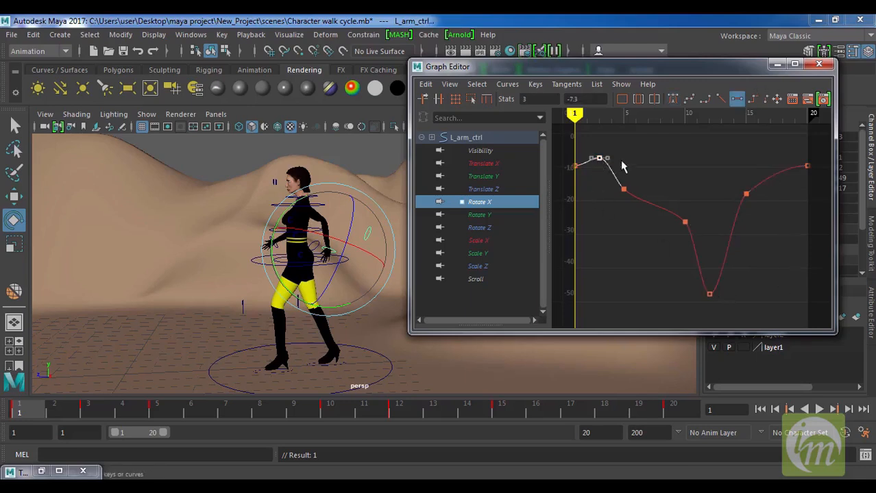
drag(606, 161, 610, 162)
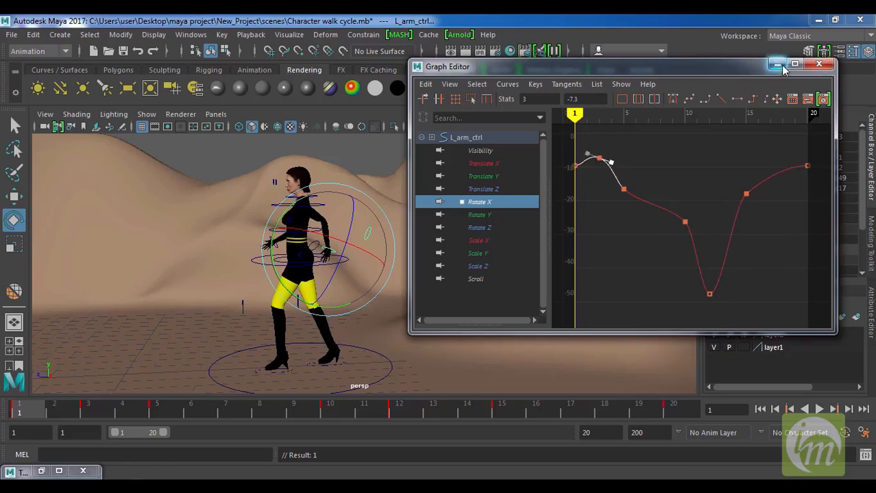
- Examine the left arm control's Rotate Z, Rotate Y and Rotate X curves for uneven shapes, and close the Graph Editor
click(485, 228)
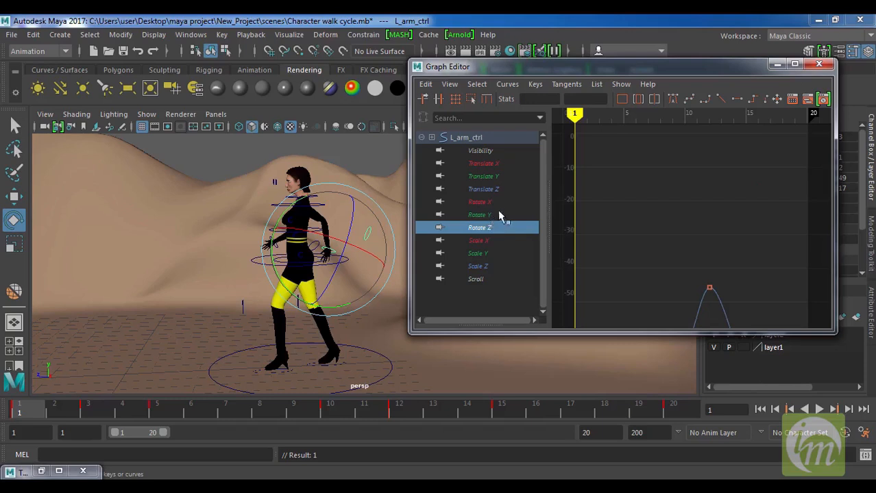
key(f)
drag(620, 249, 636, 284)
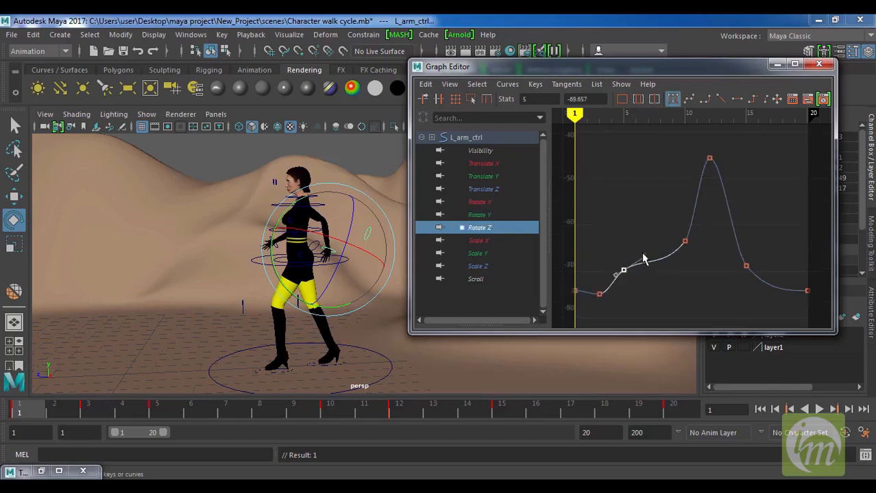
click(487, 241)
click(487, 228)
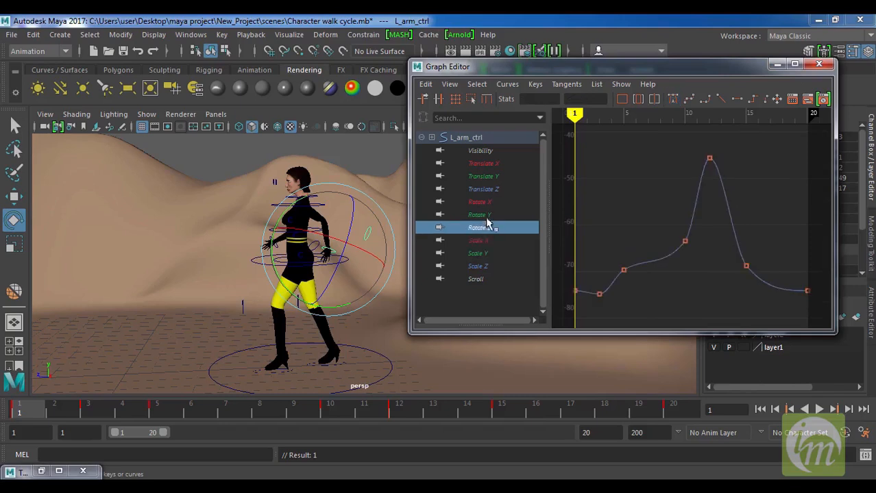
click(488, 214)
key(f)
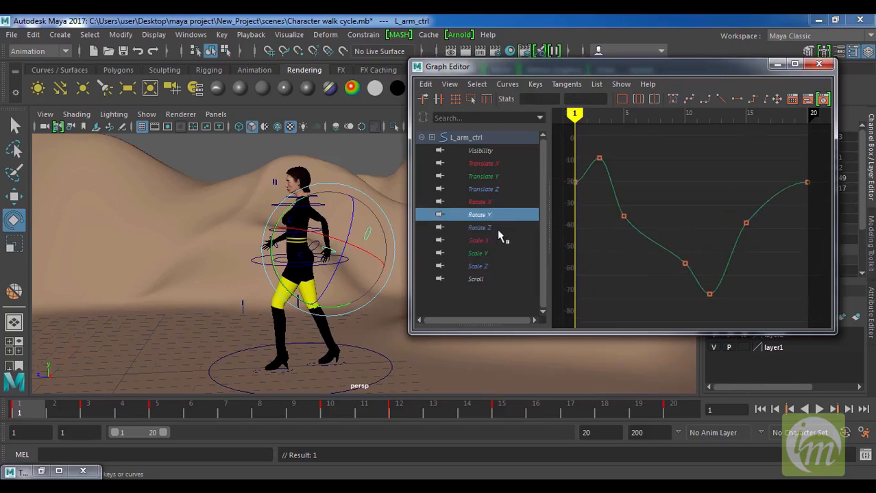
click(485, 202)
key(f)
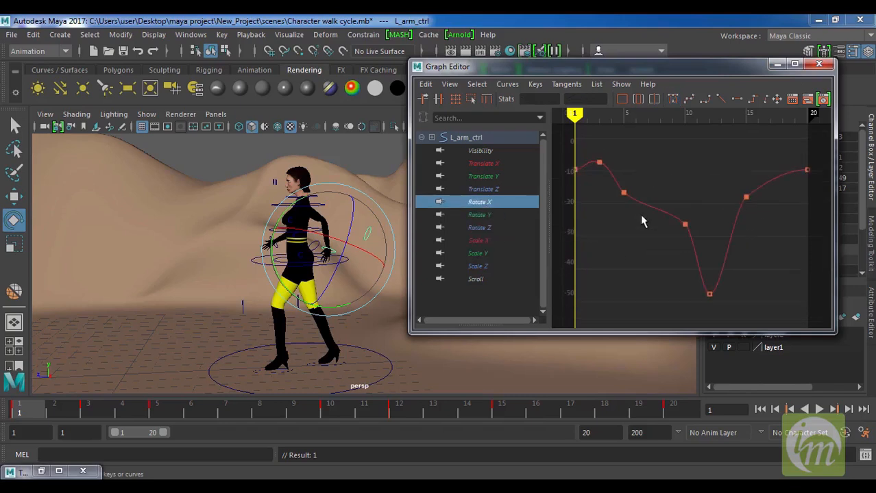
click(479, 215)
drag(587, 163, 617, 195)
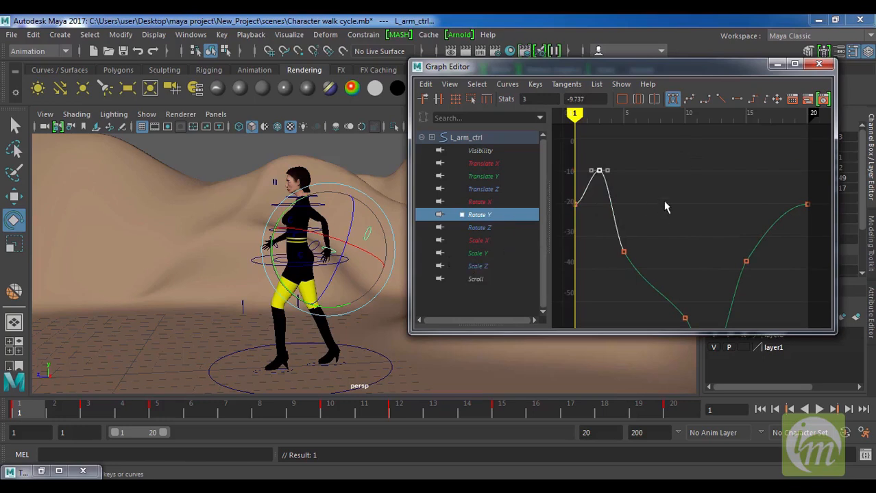
click(819, 65)
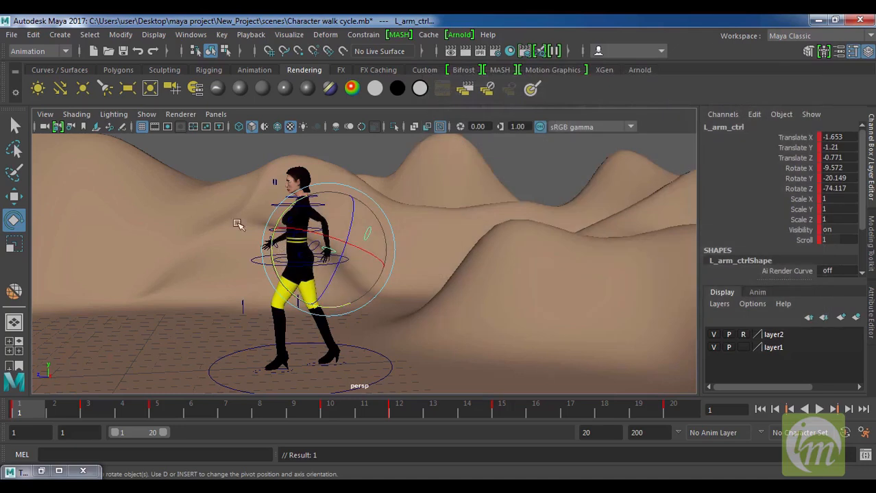
- Select the right arm control and open its animation curves in the Graph Editor
click(244, 155)
click(279, 255)
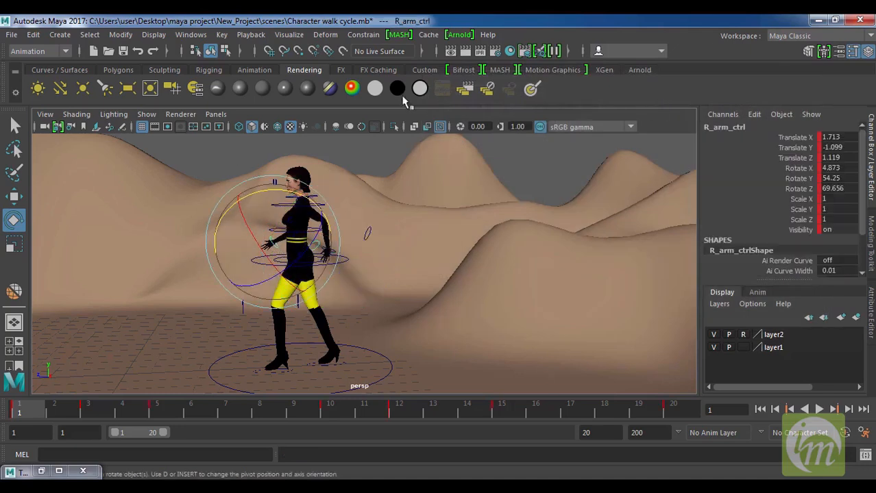
click(291, 36)
mouse_move(191, 35)
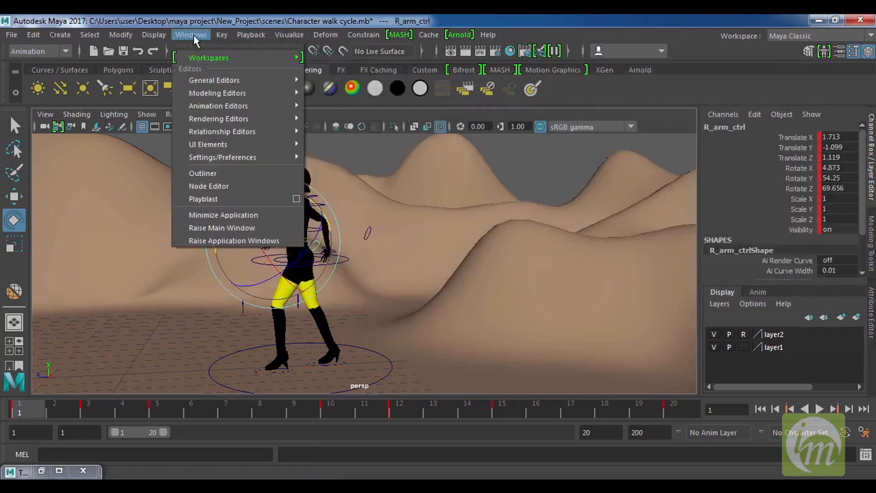
mouse_move(235, 106)
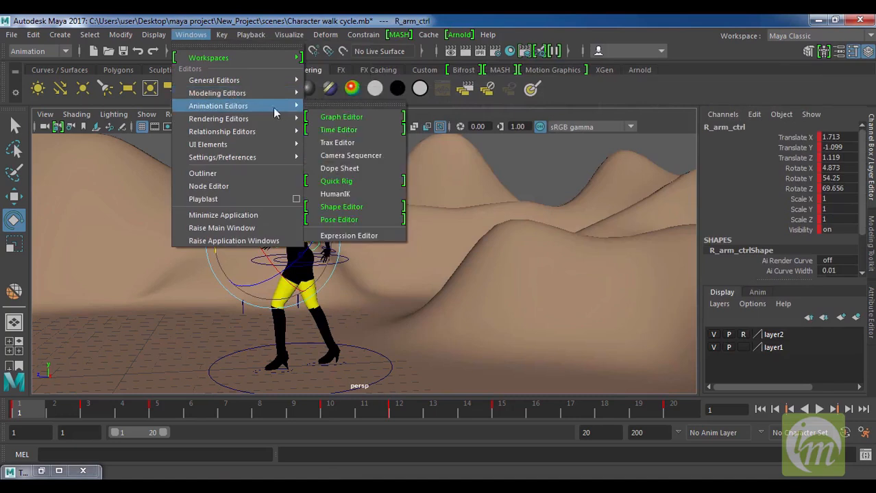
click(343, 118)
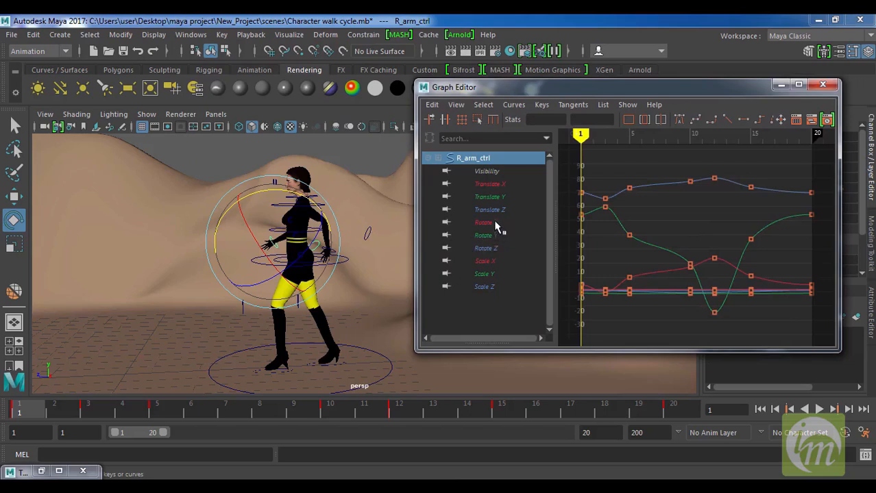
- Isolate the right arm control's Rotate X curve, shift its frame 5 key to frame 7 slightly higher, and play back the walk
click(486, 223)
key(f)
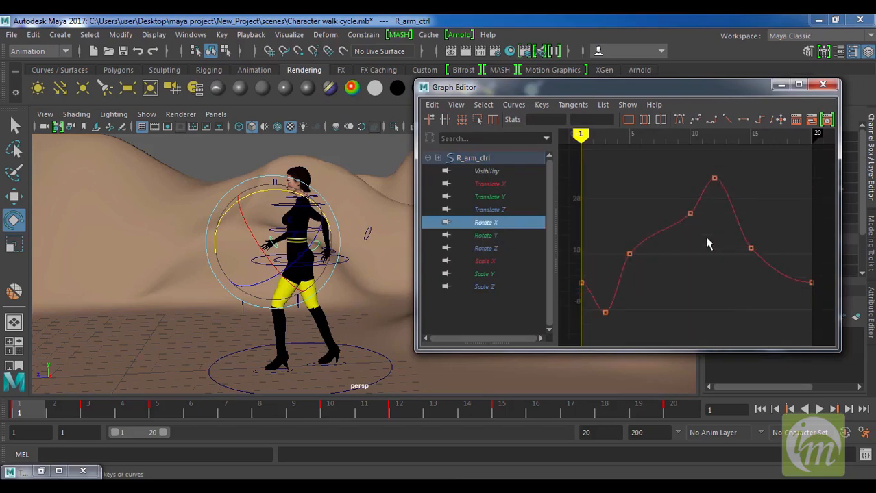
key(i)
middle_click(638, 271)
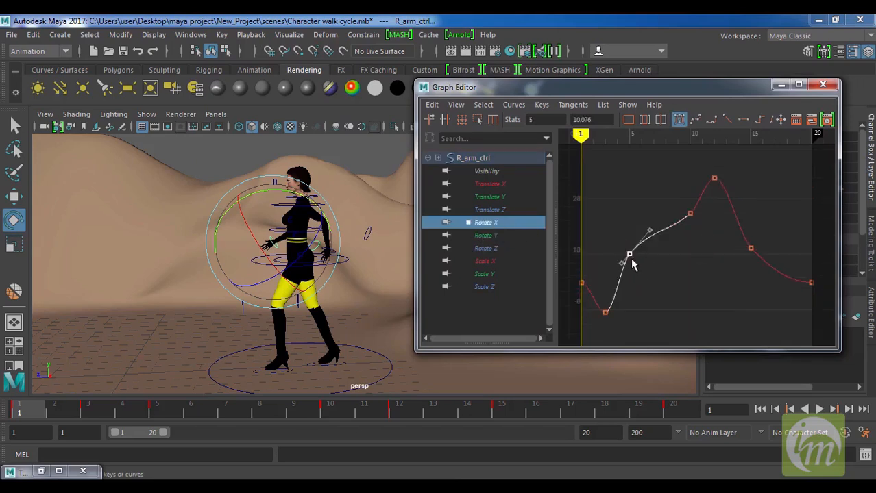
middle_drag(631, 258, 649, 264)
click(750, 248)
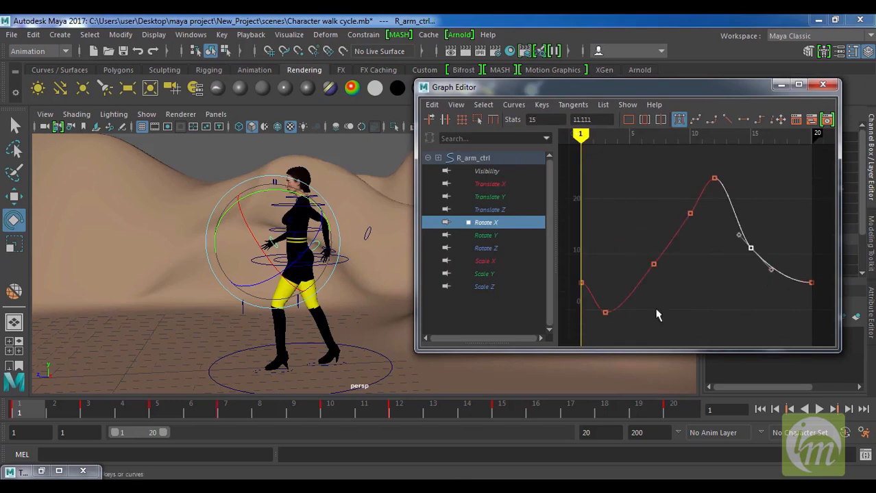
key(alt+v)
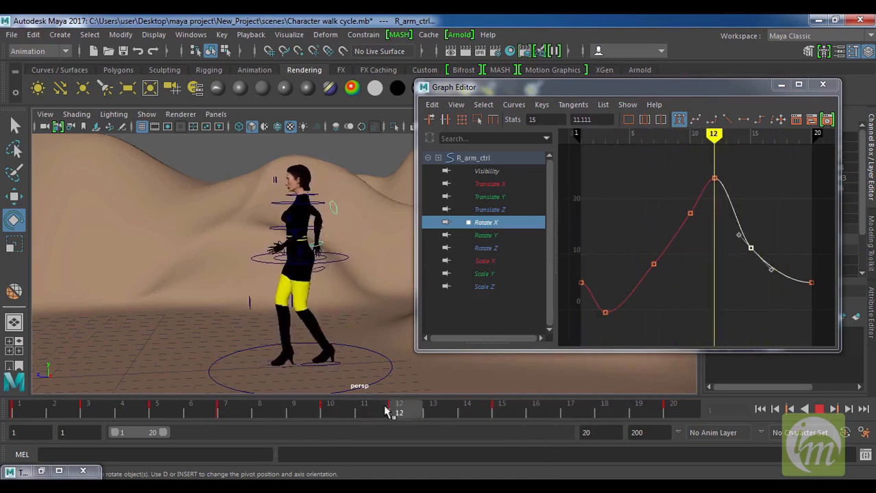
key(alt+v)
- Lower the Rotate X key at frame 3 slightly, delete the keys at frames 7, 10 and 15, and play back the walk
drag(594, 297, 617, 328)
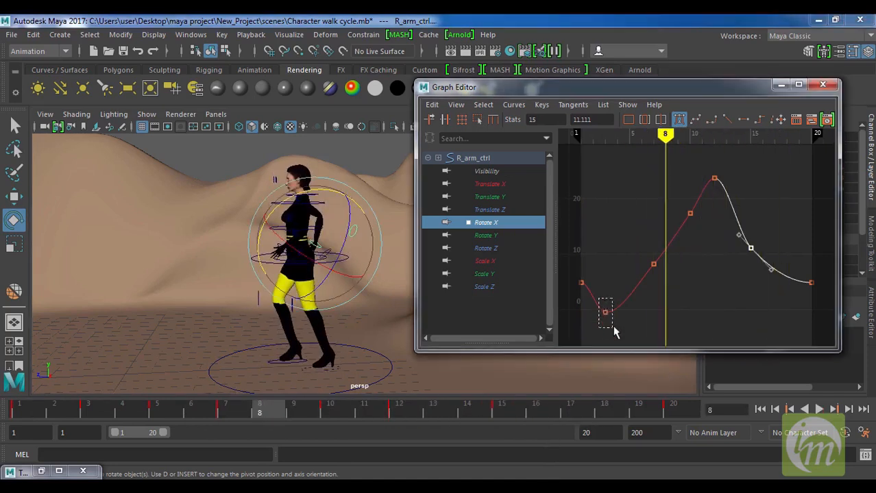
middle_drag(607, 311, 609, 317)
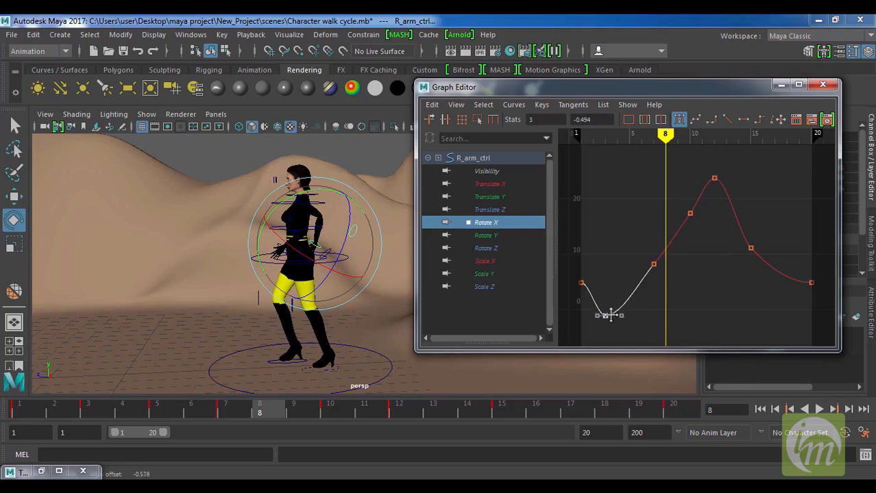
drag(618, 165, 695, 276)
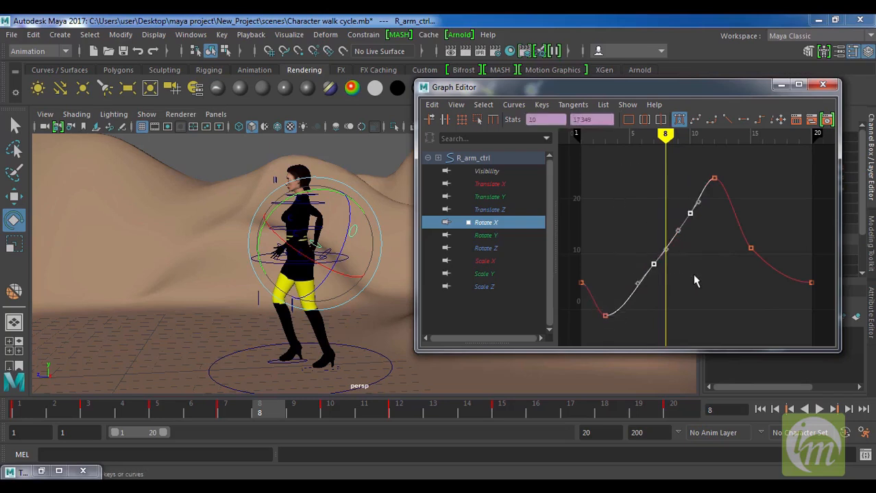
key(Delete)
drag(730, 232, 759, 259)
key(Delete)
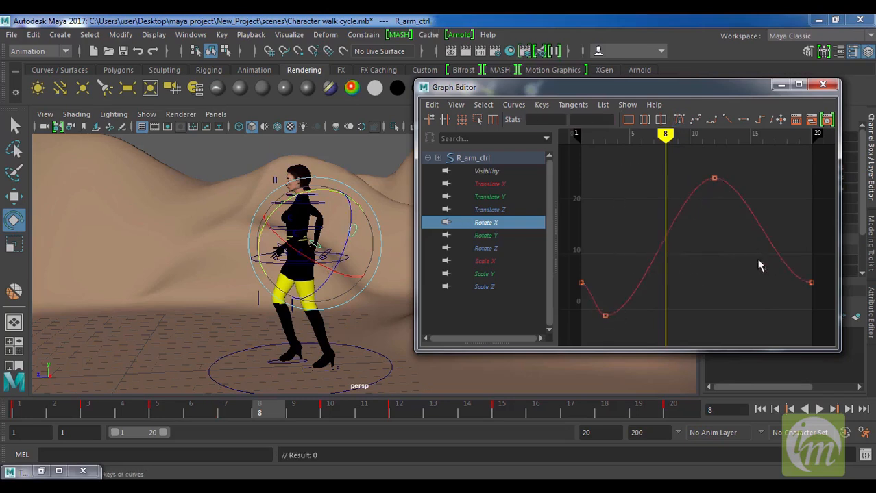
key(alt+v)
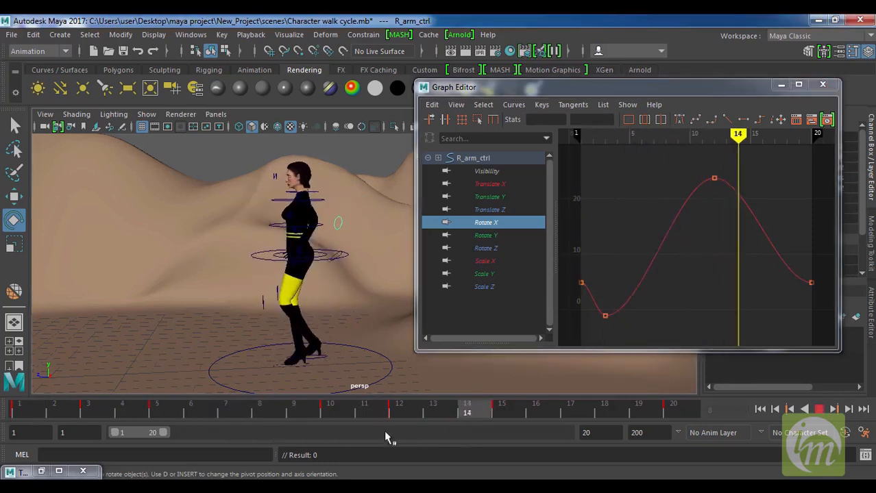
key(alt+v)
click(781, 84)
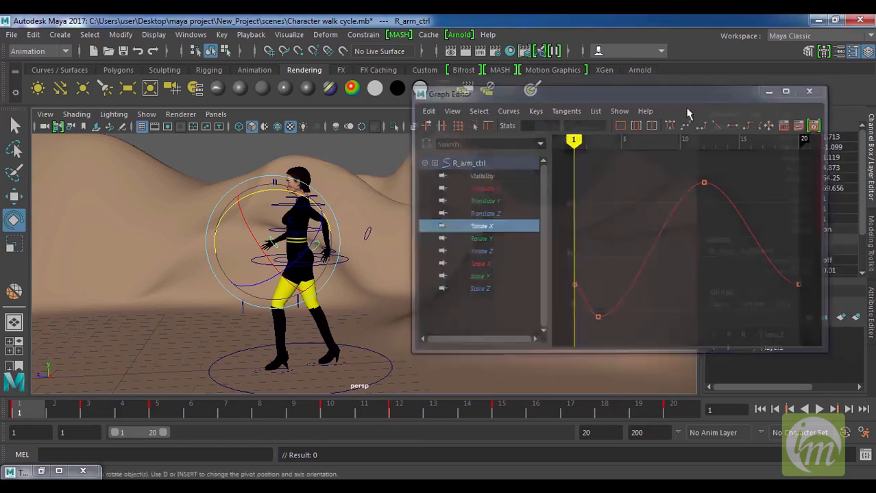
drag(274, 205, 332, 209)
key(ctrl+z)
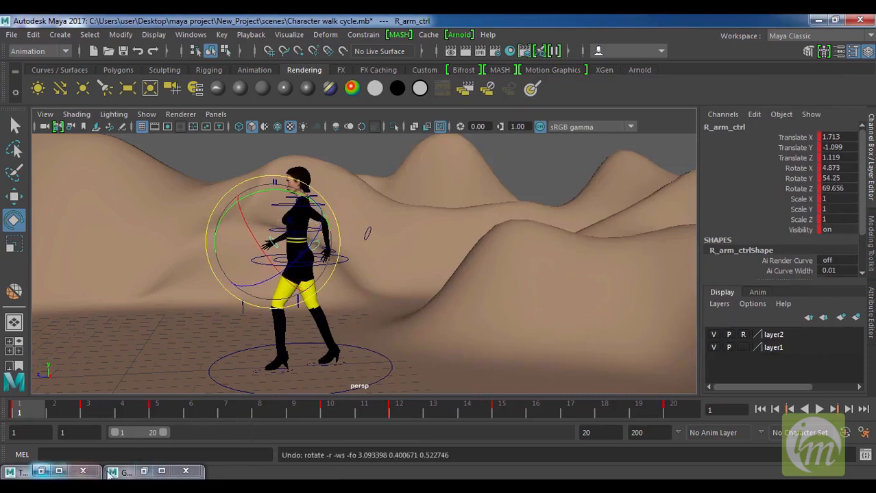
click(145, 472)
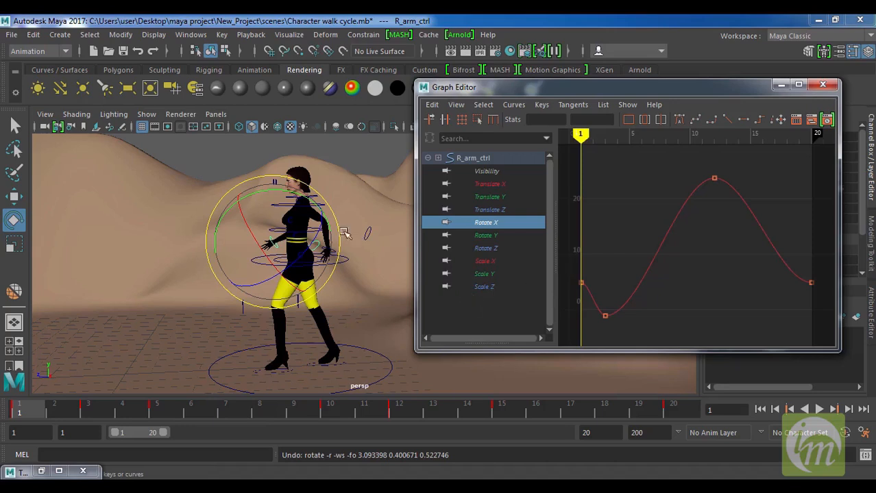
- Isolate the right arm control's Rotate Y curve and delete its keys at frames 5 and 15
click(499, 238)
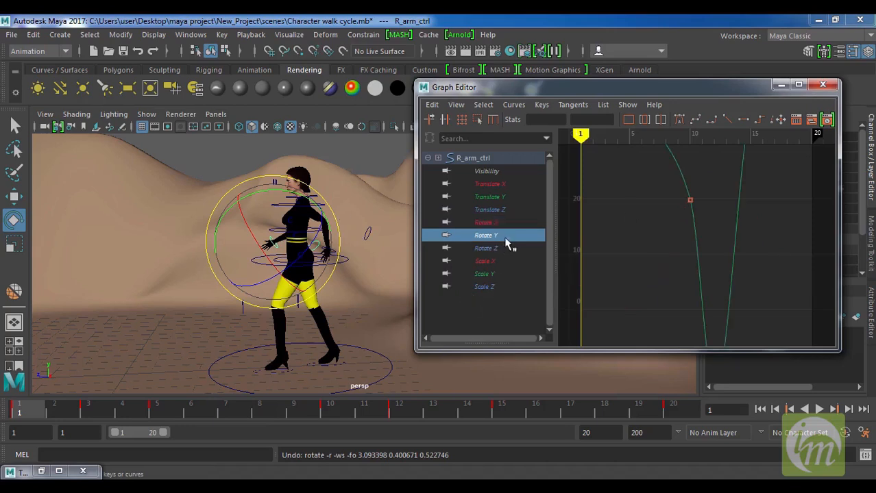
key(f)
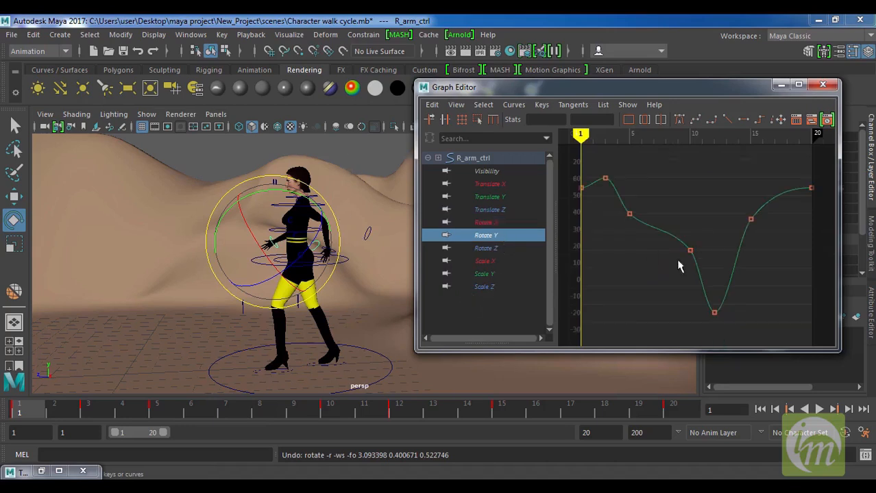
drag(620, 209, 636, 229)
key(Delete)
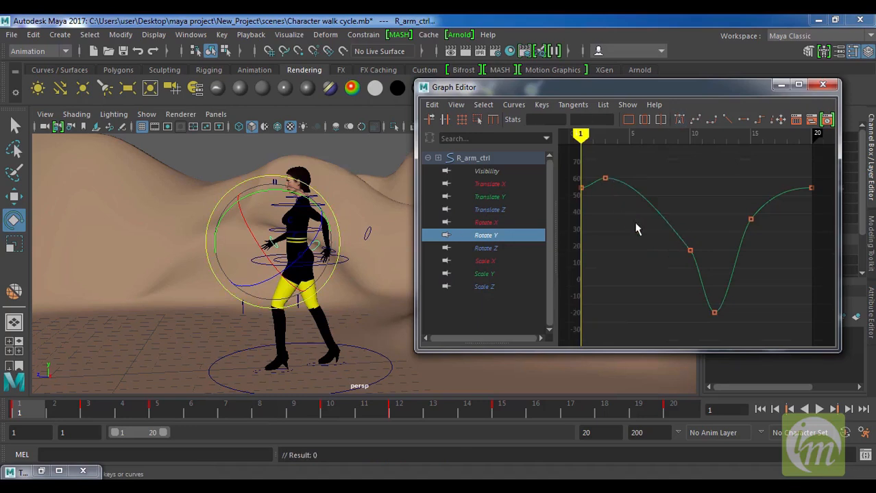
drag(719, 200, 759, 237)
key(Delete)
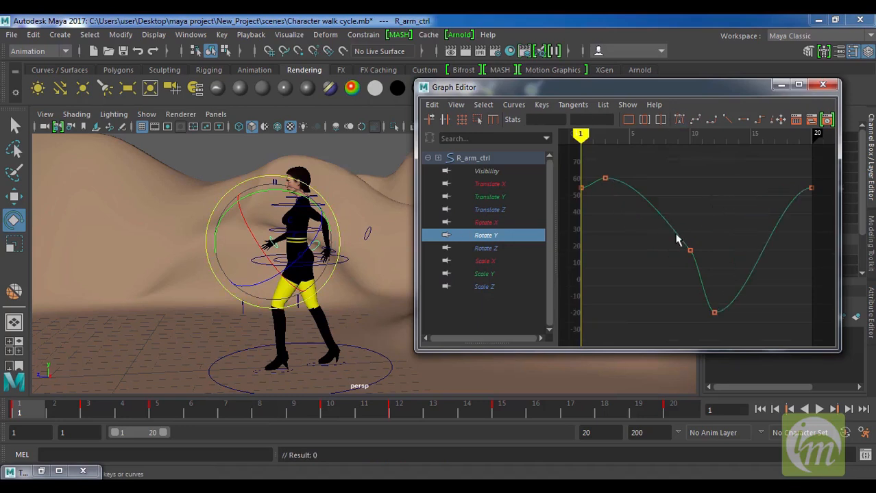
- Delete the right arm's Rotate Y keys at frames 3 and 10, playing back the walk to check the swing
drag(593, 166, 615, 197)
key(Delete)
key(alt+v)
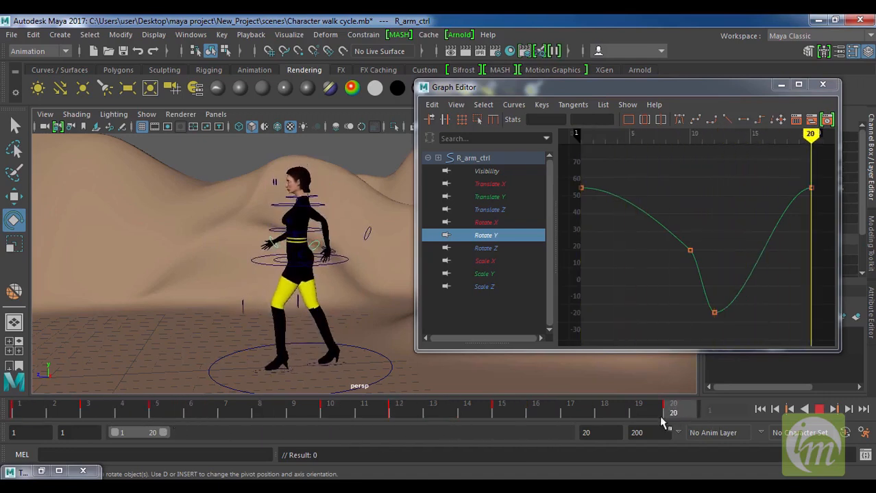
key(alt+v)
drag(648, 238, 714, 265)
key(Delete)
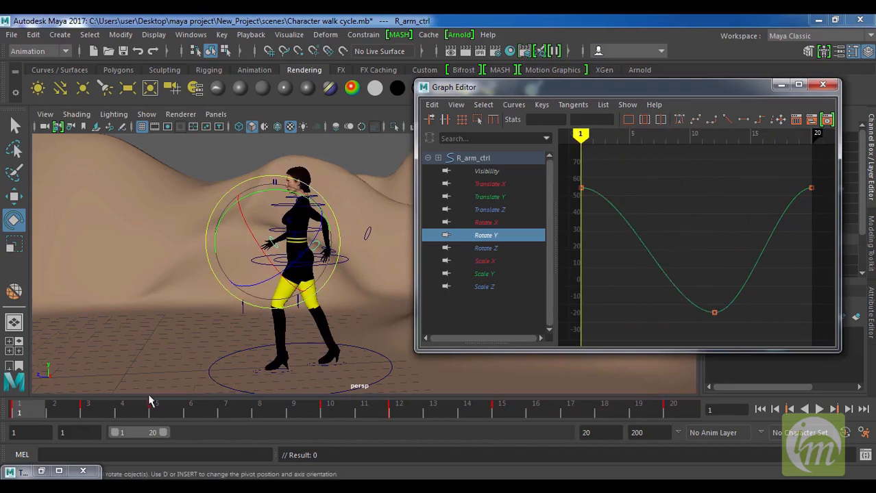
key(alt+v)
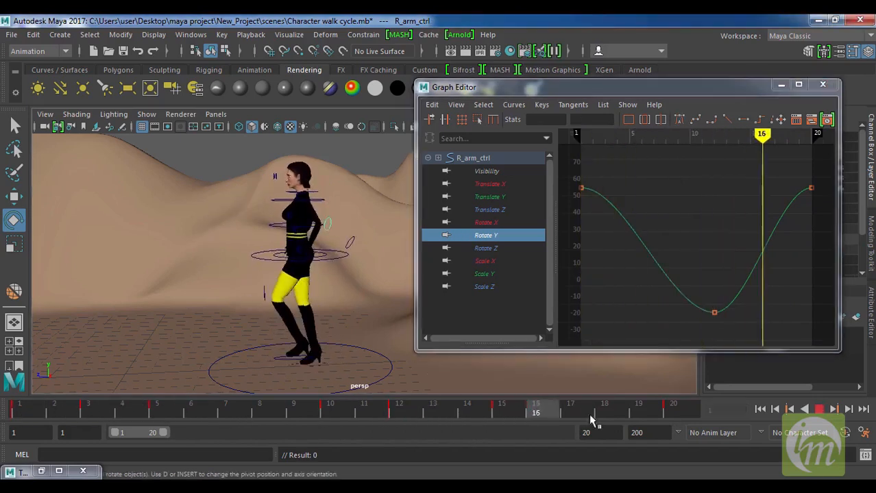
key(alt+v)
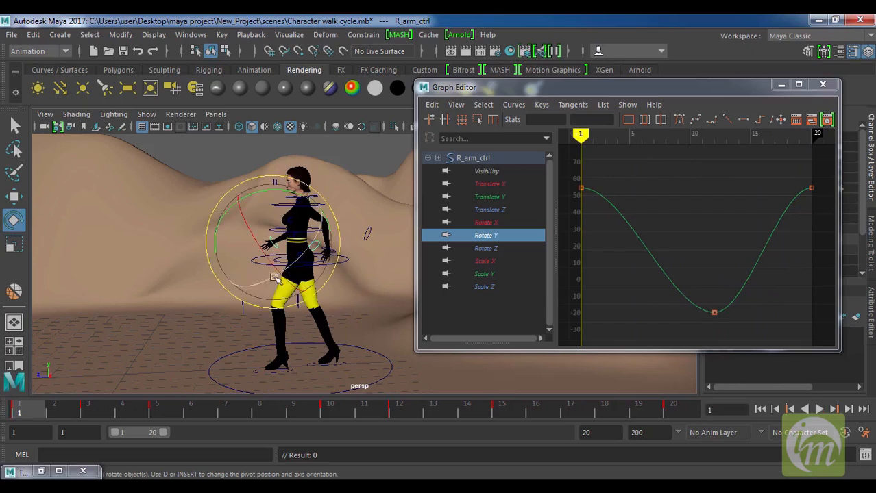
- On the left arm control's Rotate X curve, delete the keys at frames 5, 10 and 15 and raise the frame 3 key slightly
click(364, 148)
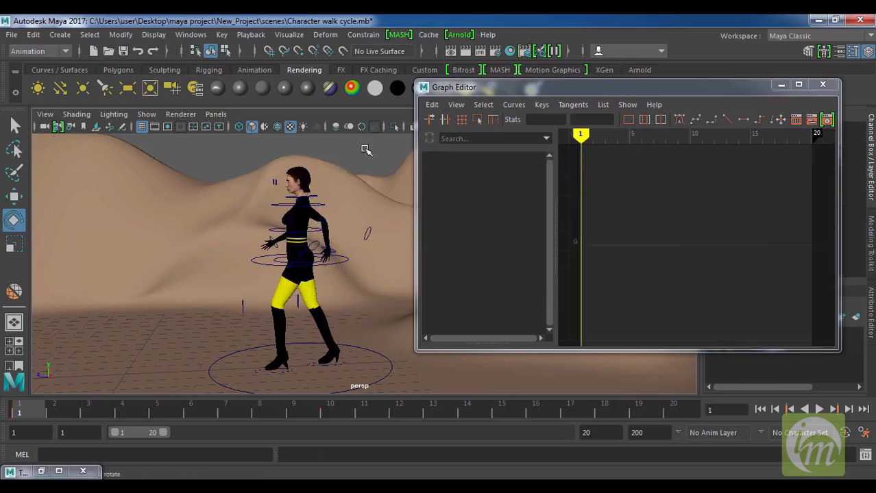
click(337, 252)
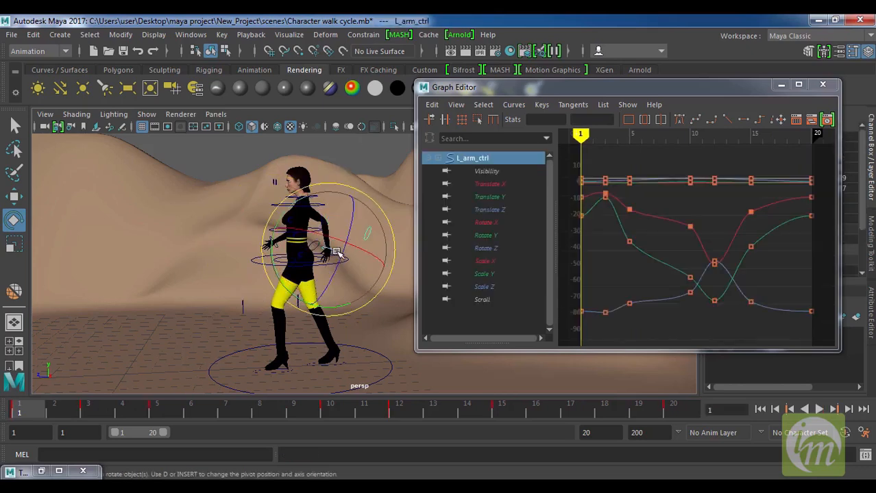
click(486, 223)
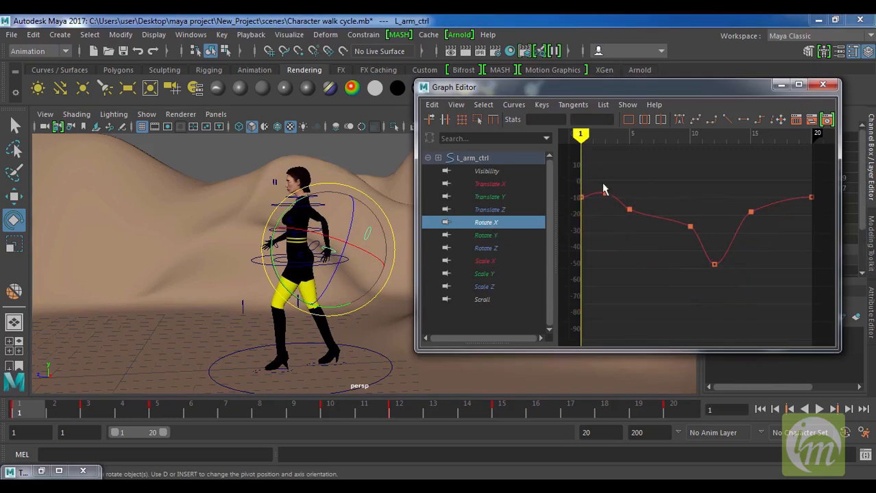
drag(598, 186, 709, 239)
key(Delete)
mouse_move(674, 415)
mouse_down()
mouse_move(611, 412)
mouse_move(690, 413)
mouse_move(15, 419)
mouse_move(220, 424)
mouse_move(311, 413)
mouse_move(21, 414)
mouse_move(82, 414)
mouse_up()
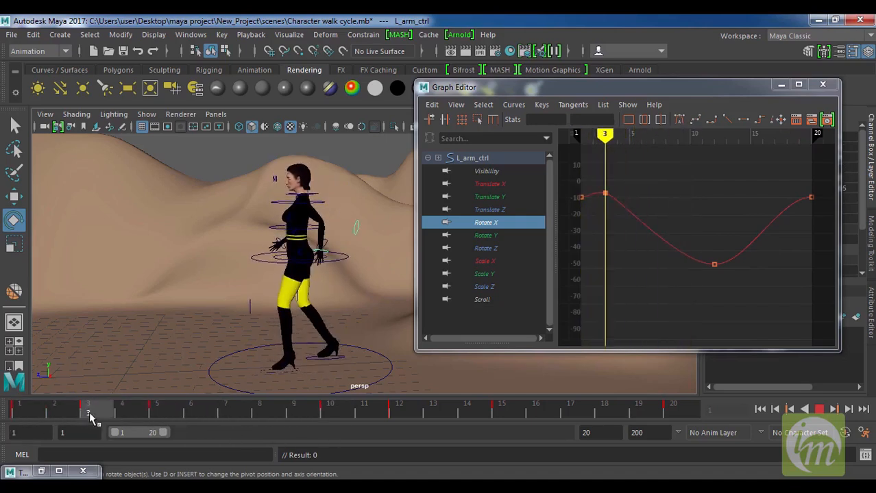
drag(620, 207, 597, 185)
middle_drag(605, 195, 604, 189)
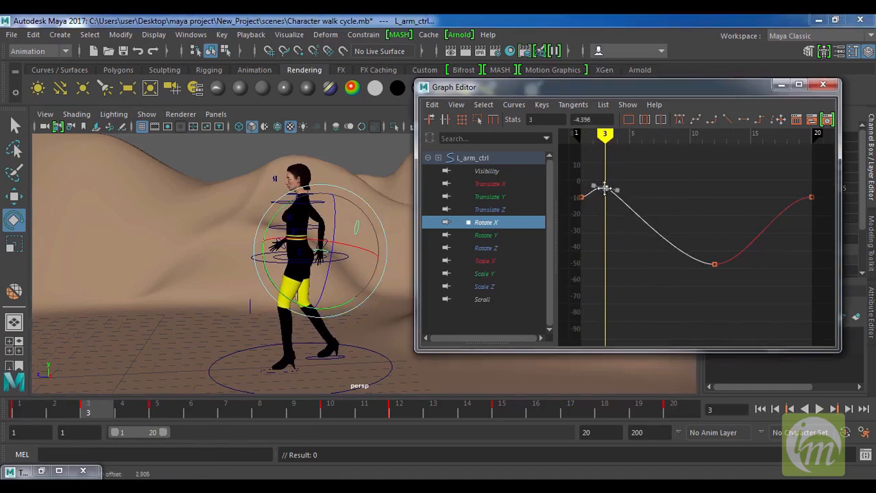
- On the left arm's Rotate Y curve, raise the frame 3 key and shift it to frame 4, and delete the keys at frames 5, 10 and 15
click(506, 237)
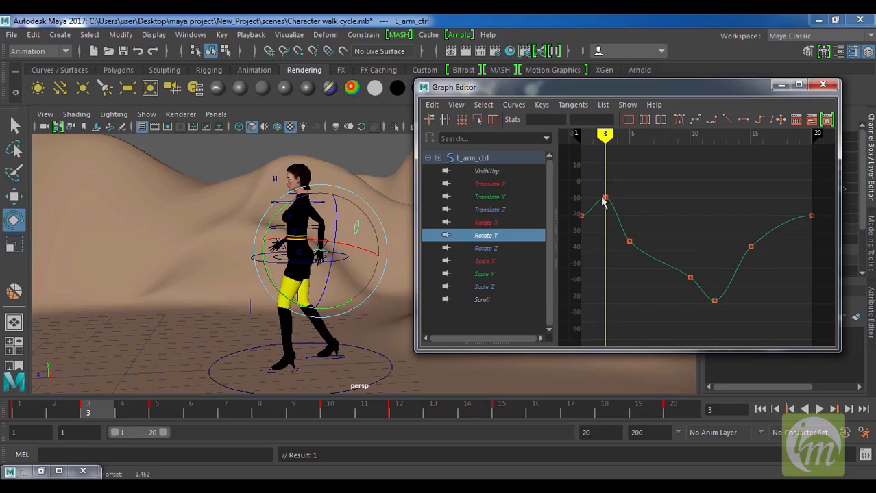
drag(610, 207, 606, 196)
middle_drag(605, 196, 616, 162)
drag(675, 290, 762, 288)
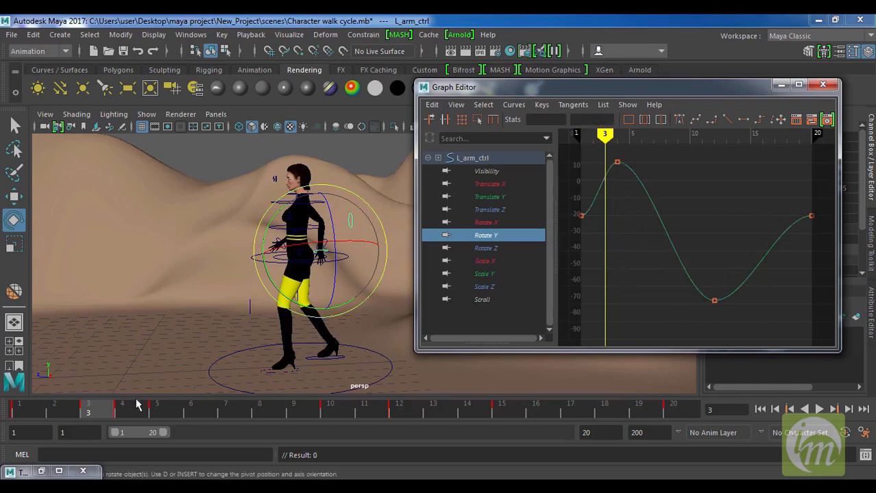
key(alt+v)
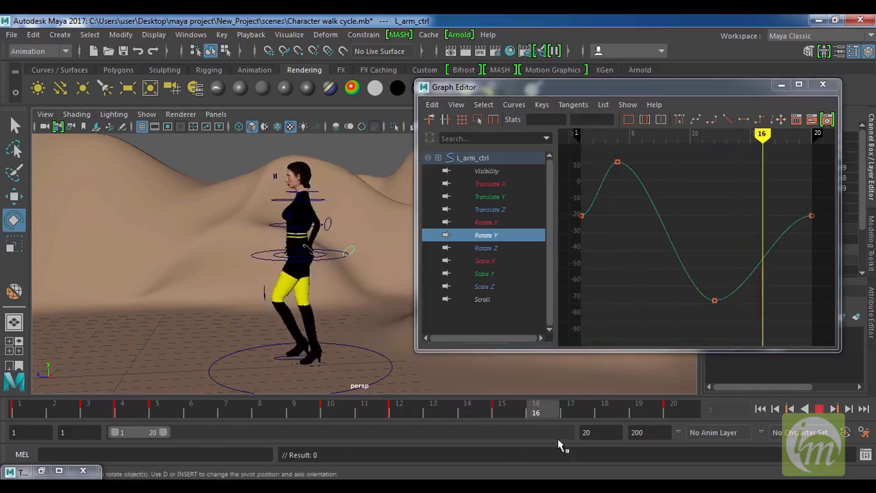
key(alt+v)
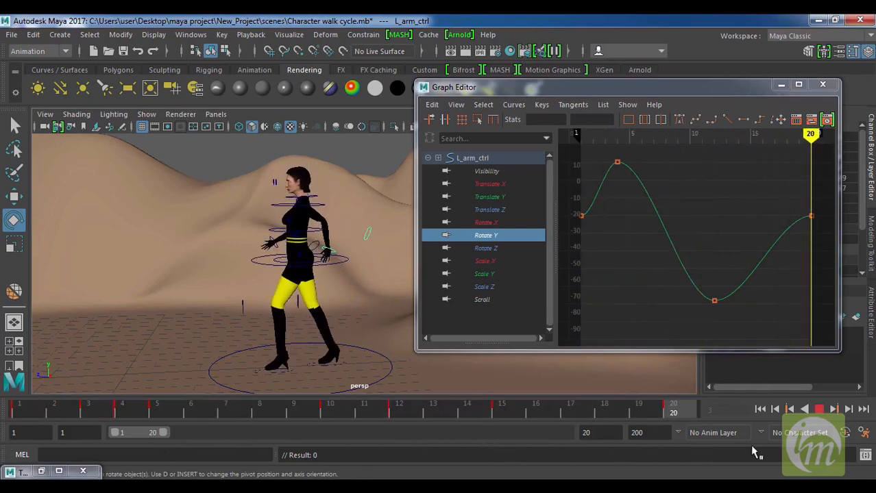
- Delete the left arm control's Rotate Z keys at frames 5, 10 and 15 and play back the walk
click(496, 248)
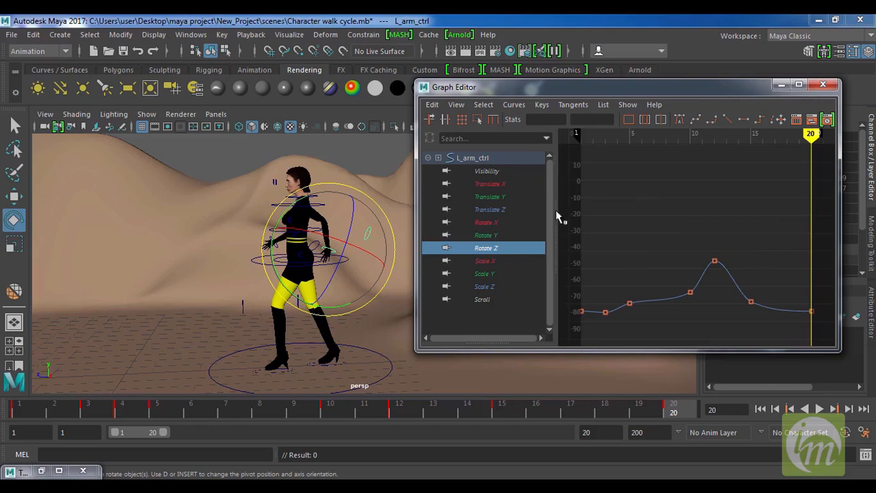
key(f)
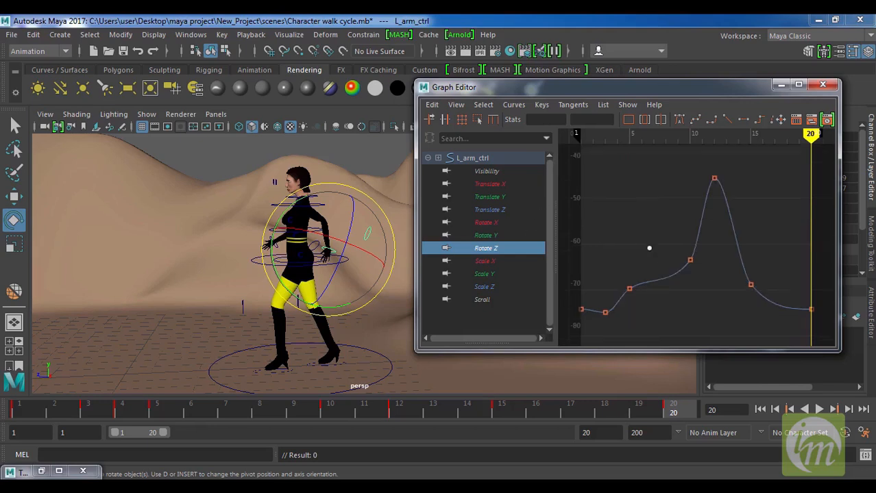
drag(651, 229, 710, 284)
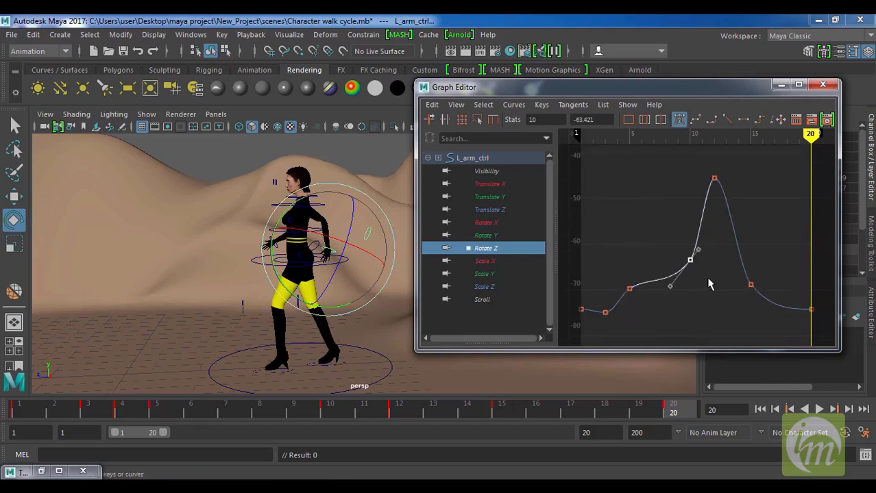
key(Delete)
key(Delete)
mouse_move(48, 411)
mouse_down()
mouse_move(469, 413)
mouse_move(20, 414)
mouse_move(638, 414)
mouse_up()
drag(736, 272, 758, 301)
key(Delete)
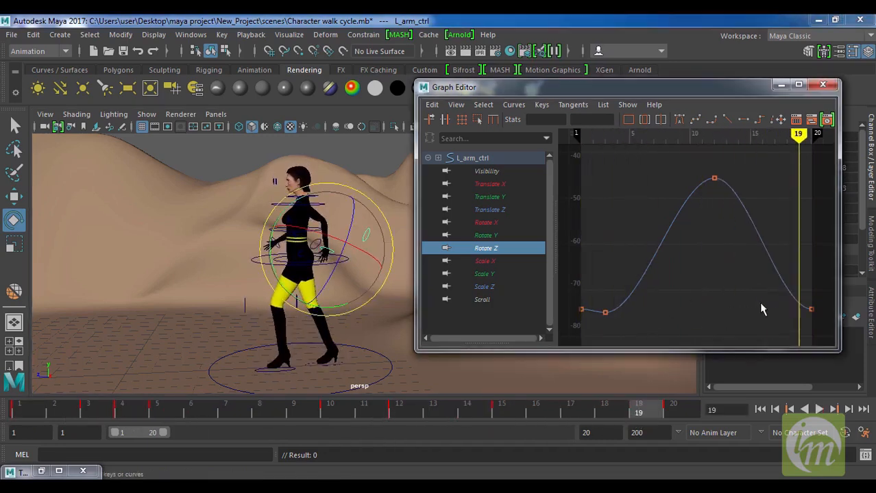
key(alt+v)
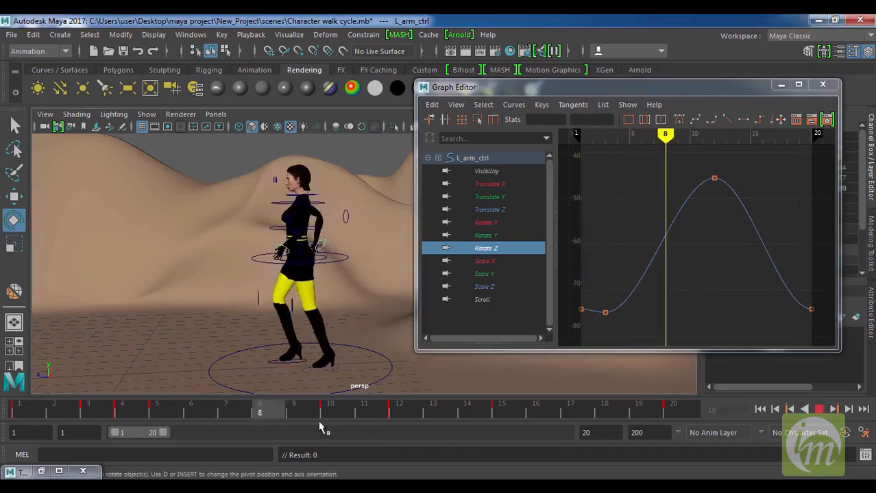
key(alt+v)
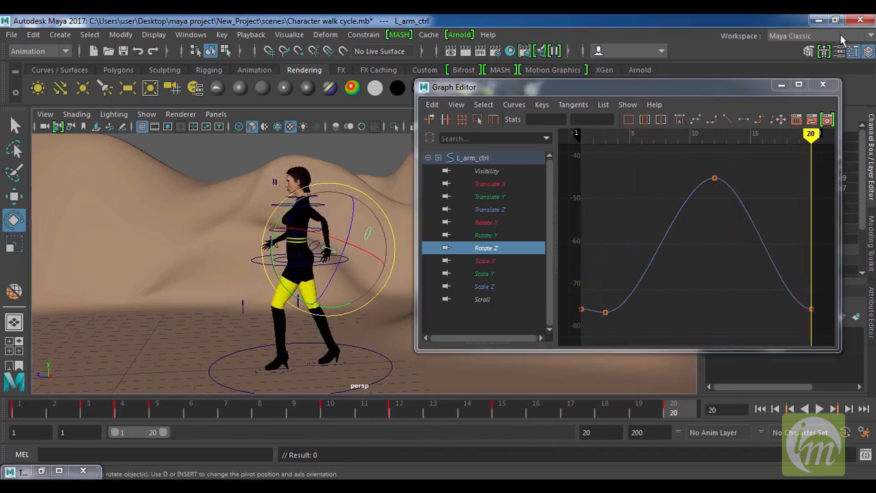
- Minimise the Graph Editor and hide the rig's control curves in the perspective view
click(781, 84)
alt+drag(342, 303, 404, 287)
click(147, 113)
click(183, 72)
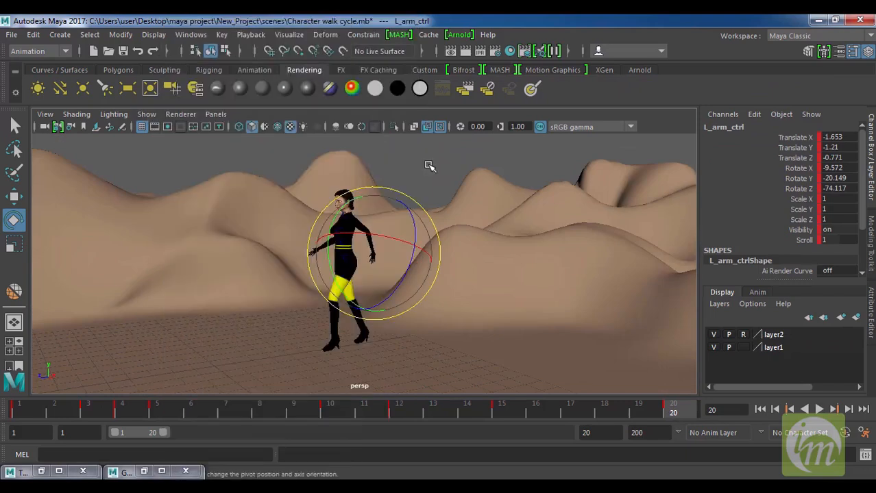
- Deselect the left arm control and turn on the display of NURBS curves in the perspective viewport
click(430, 166)
alt+drag(413, 185, 410, 203)
click(146, 114)
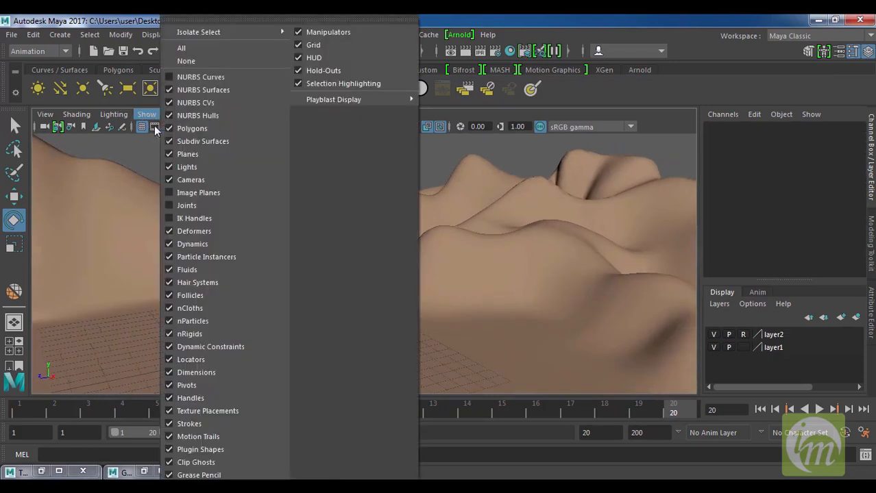
click(214, 81)
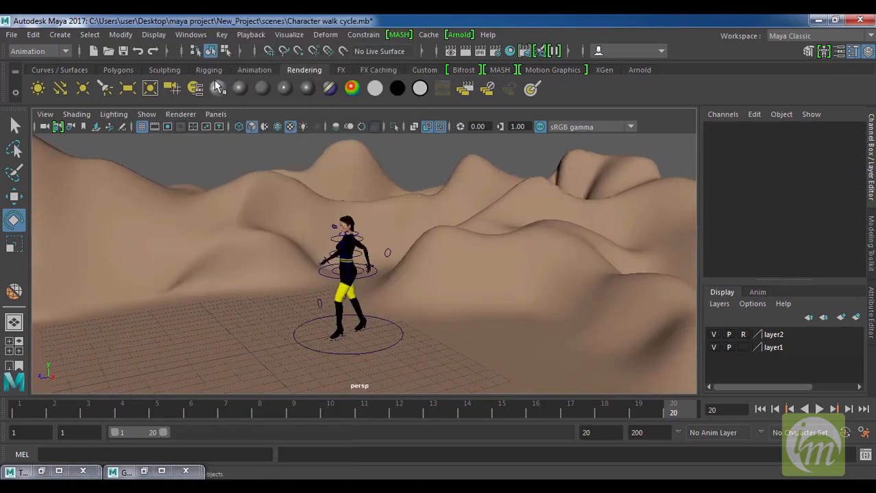
alt+right_drag(338, 266, 371, 300)
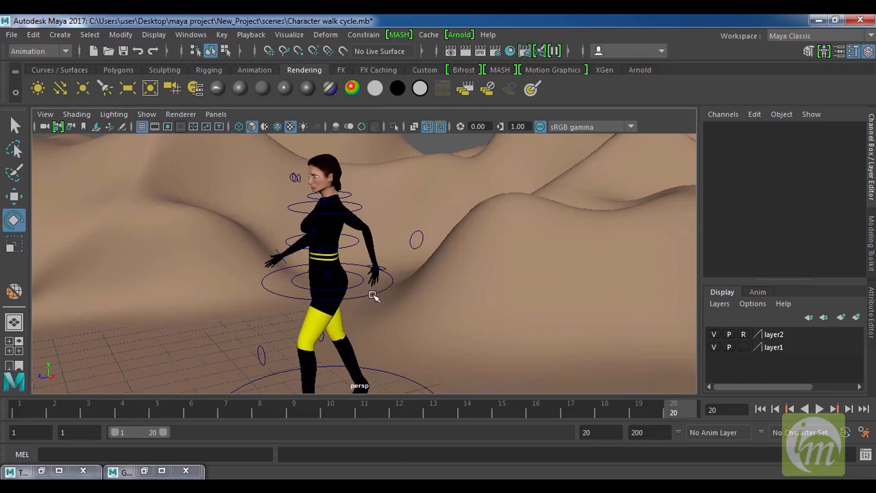
- Select the character's hip_ctrl control and bring up the Graph Editor
click(373, 296)
scroll(385, 298, down, 4)
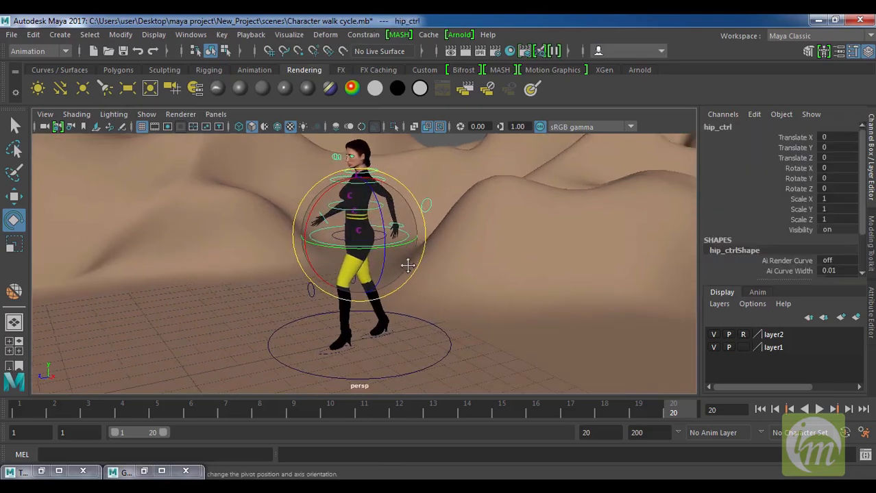
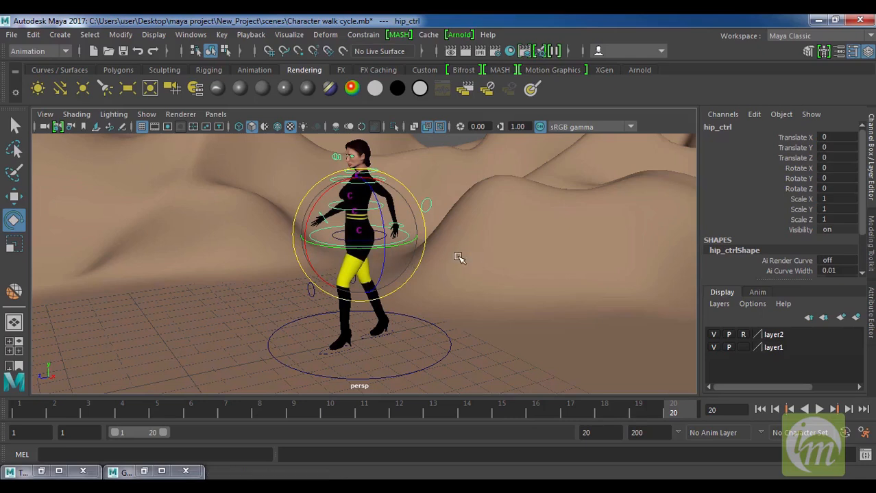
click(197, 35)
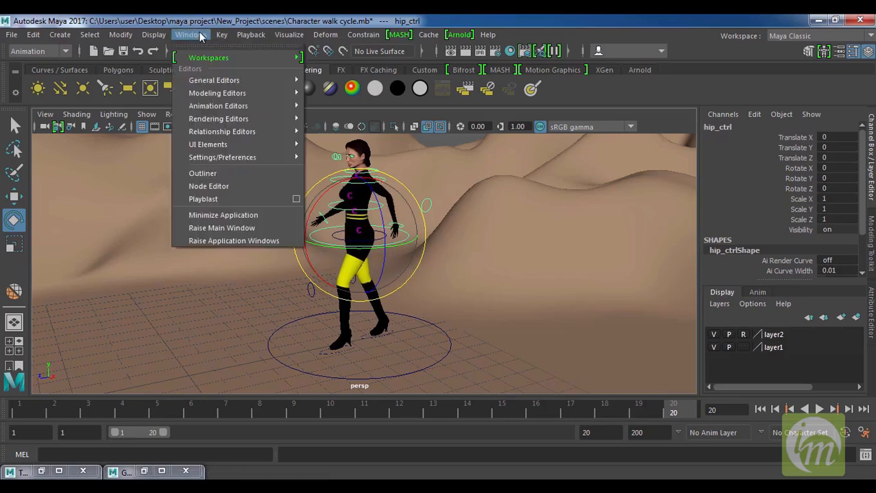
click(147, 473)
click(147, 472)
alt+drag(301, 258, 392, 200)
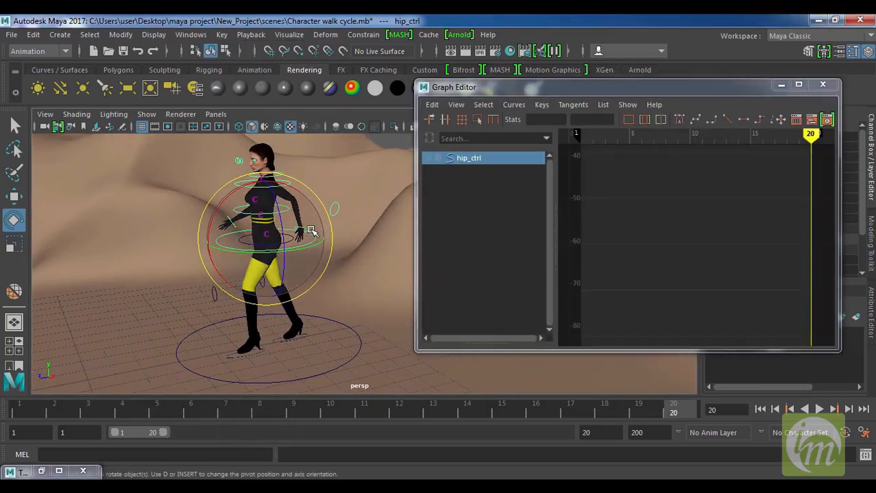
- Expand hip_ctrl in the Graph Editor, review the Post Infinity curve options, and minimize the editor
click(438, 159)
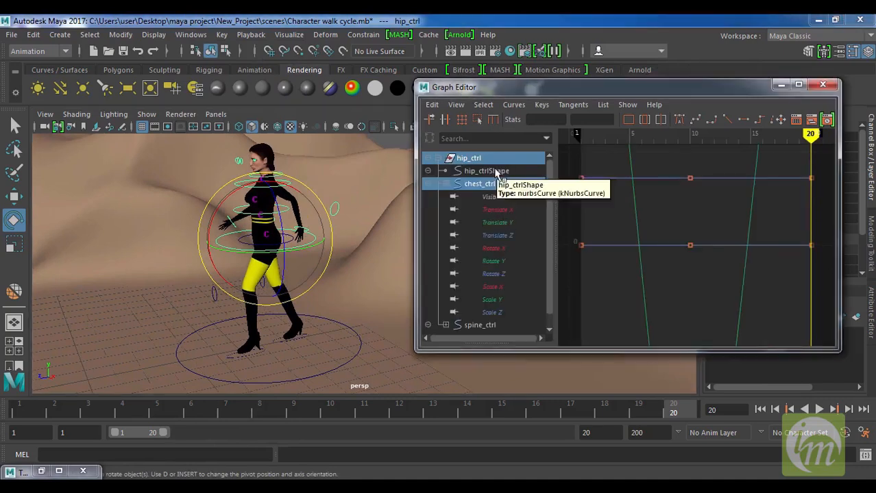
click(516, 106)
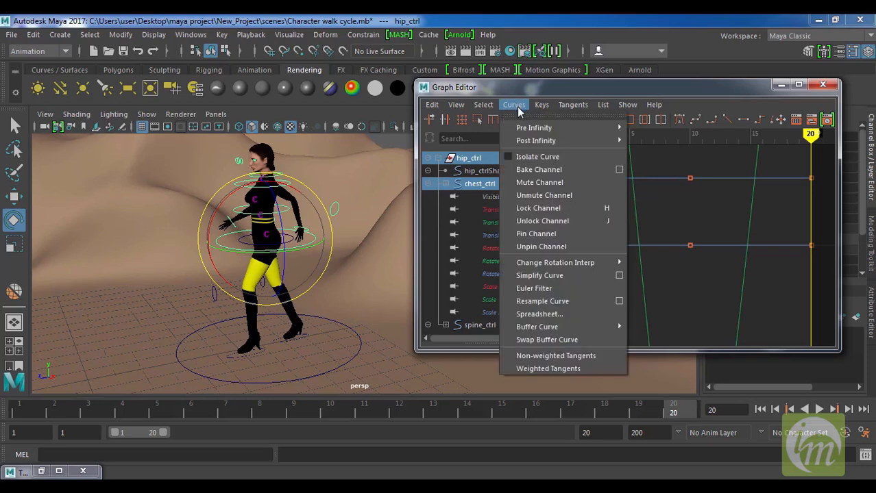
mouse_move(558, 142)
click(792, 83)
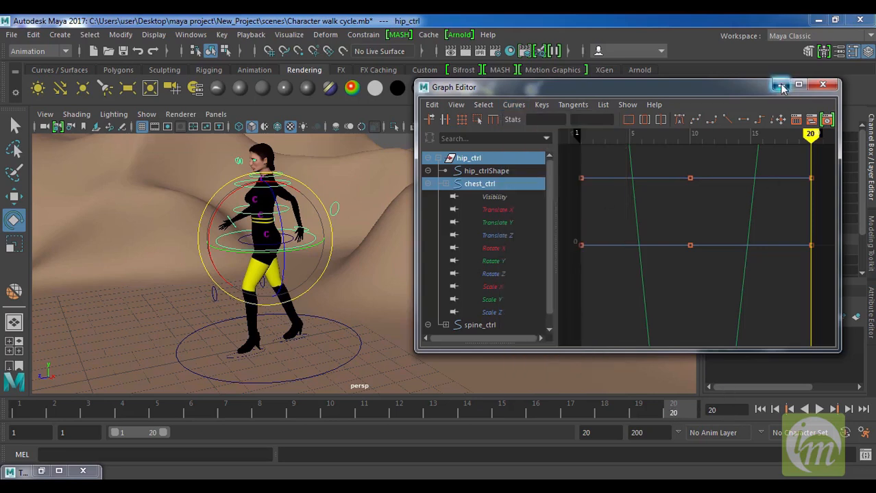
click(781, 84)
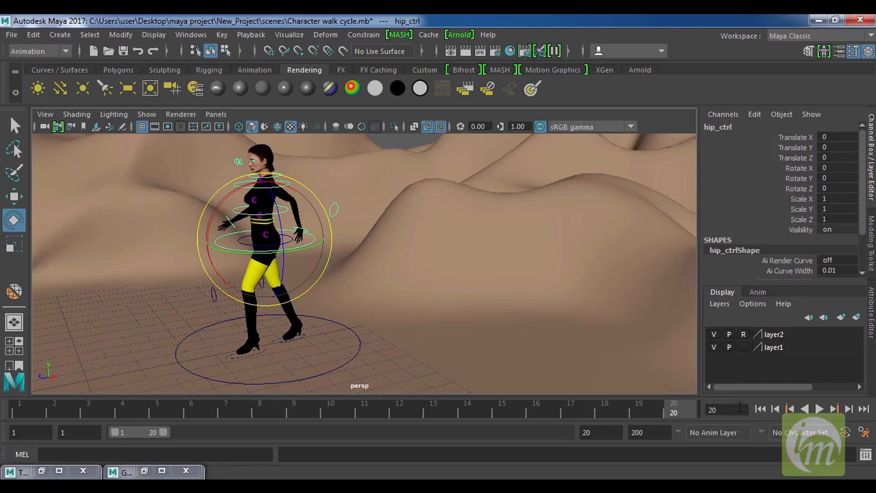
- Extend the playback range to end at frame 100 and play the walk animation over it
alt+drag(504, 336, 481, 334)
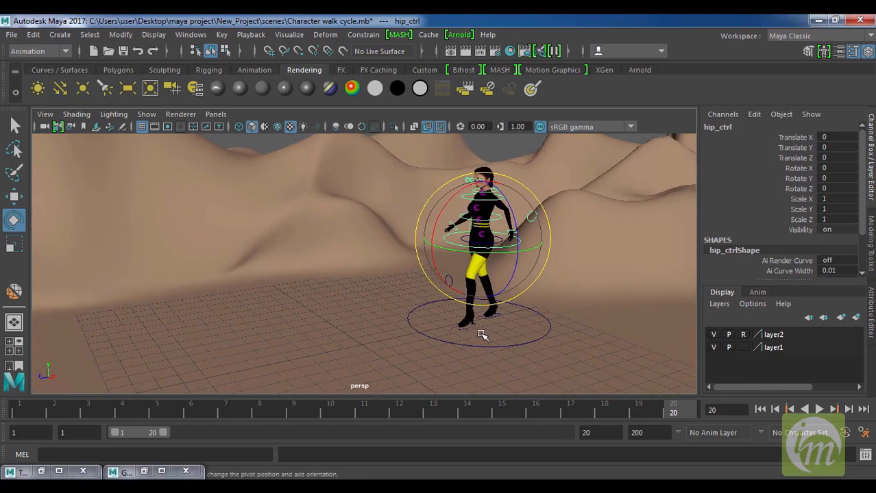
alt+drag(483, 335, 505, 312)
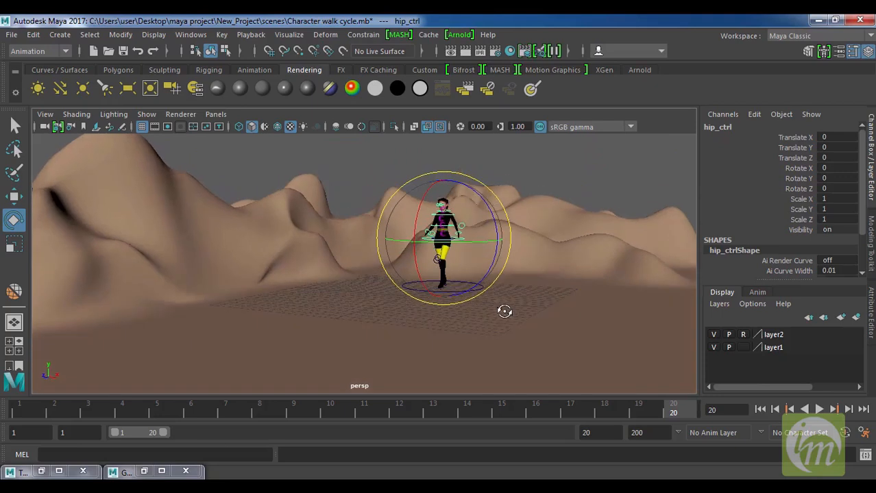
key(alt+v)
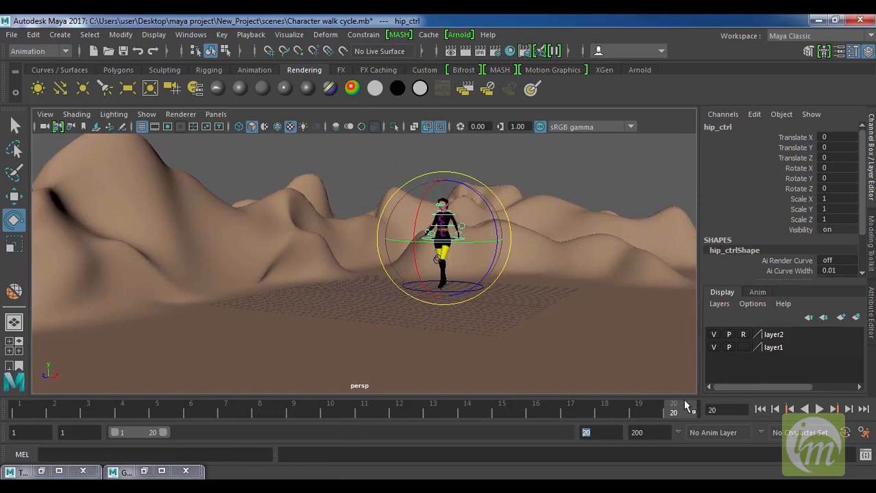
key(Return)
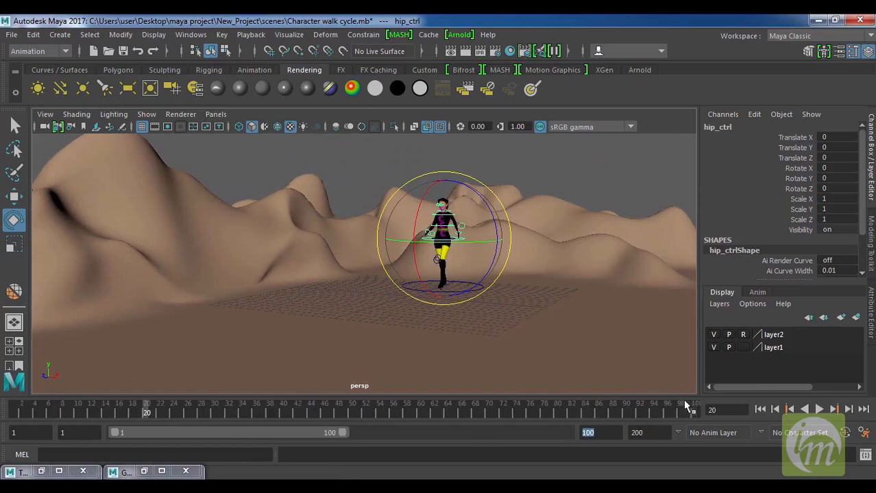
key(alt+v)
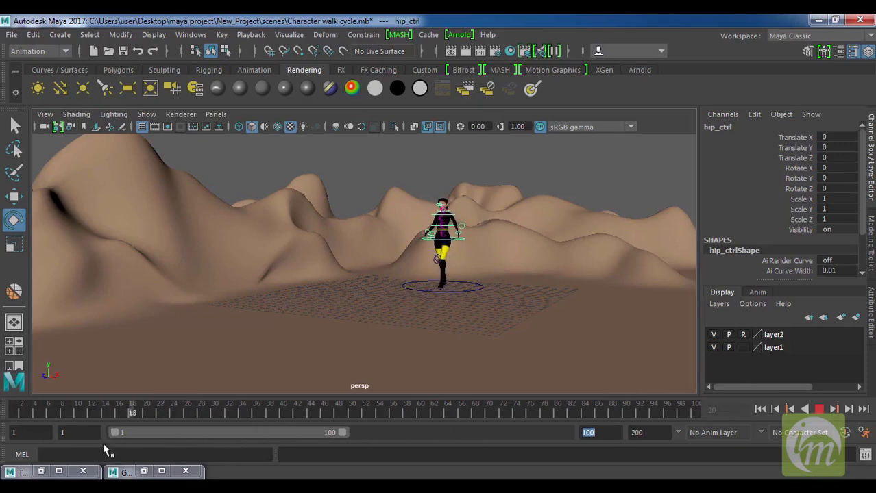
key(alt+v)
- Set the post infinity of the left arm control's curves to Cycle in the Graph Editor and scrub the timeline
click(144, 471)
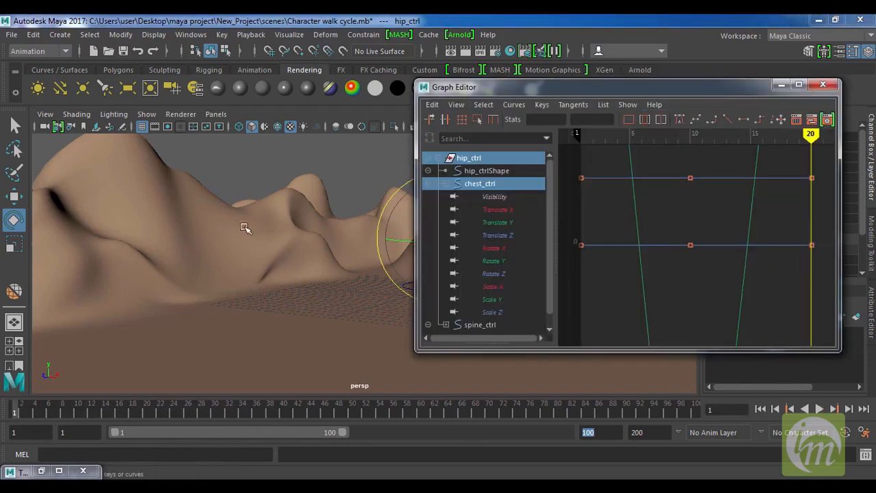
key(f)
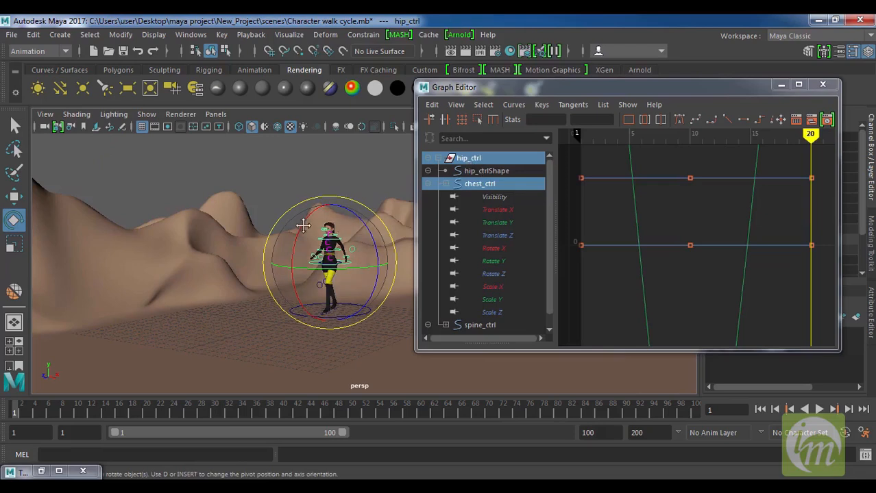
alt+middle_drag(303, 224, 264, 225)
click(328, 168)
scroll(322, 264, up, 5)
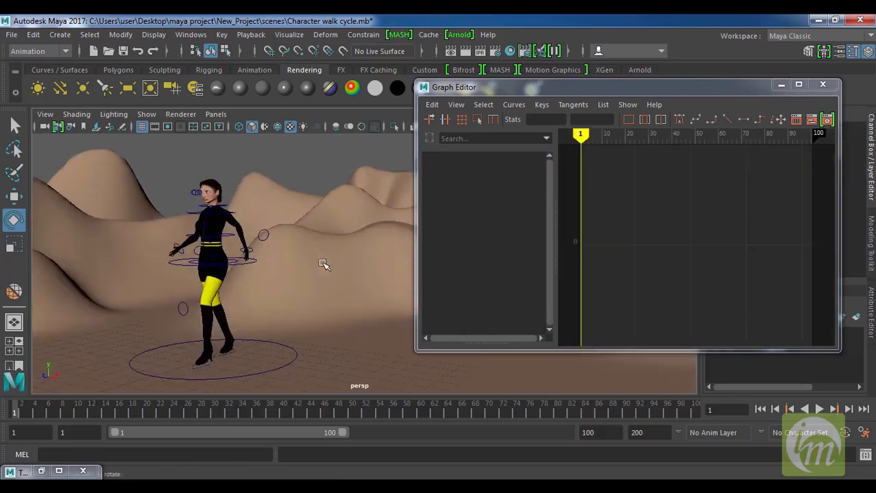
click(255, 248)
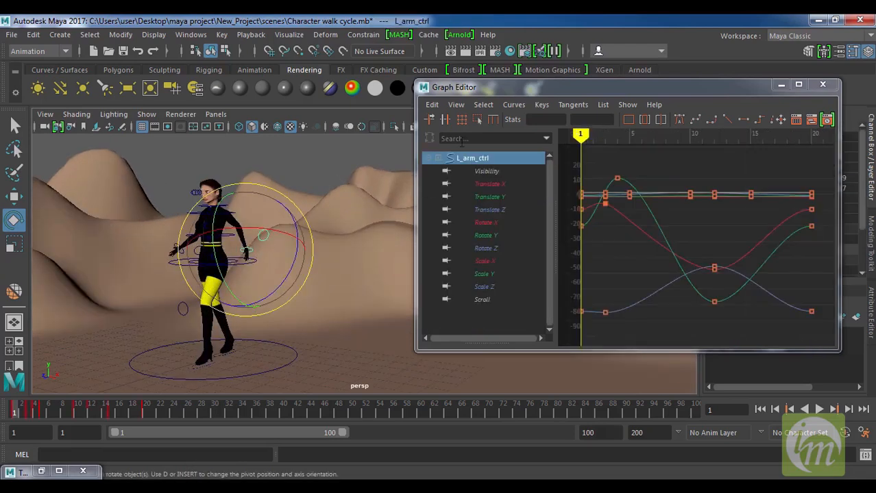
click(524, 106)
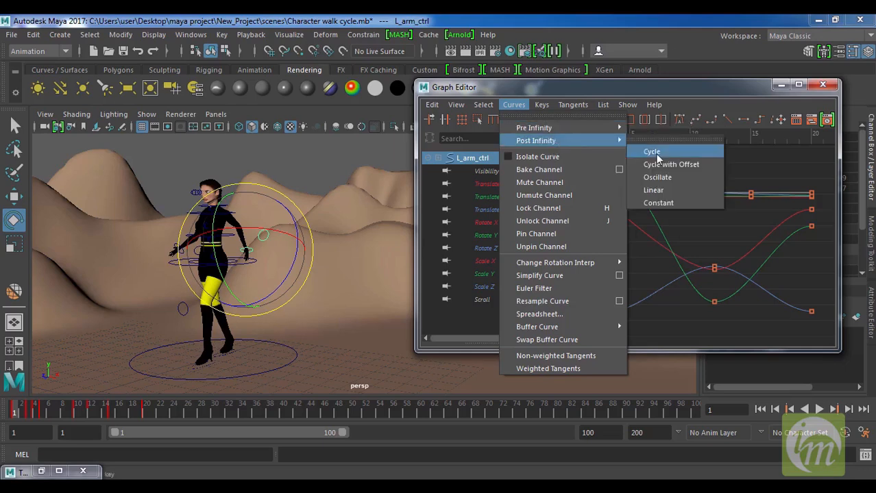
click(656, 152)
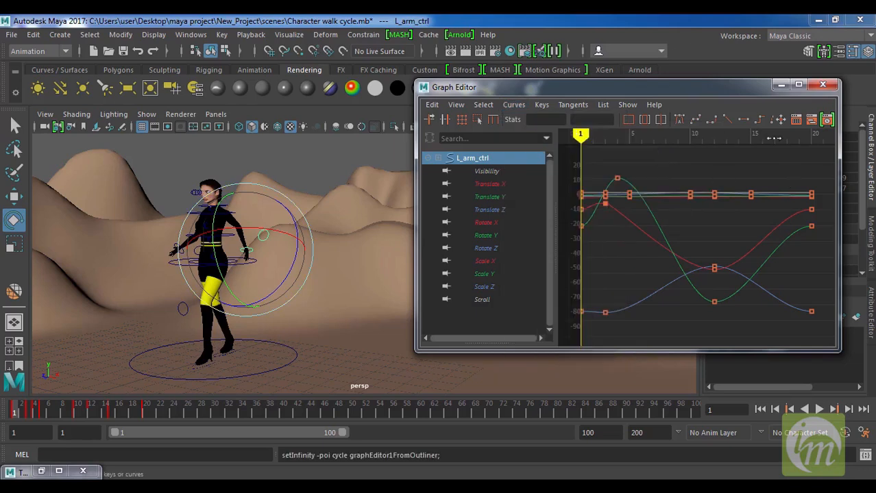
scroll(758, 212, down, 5)
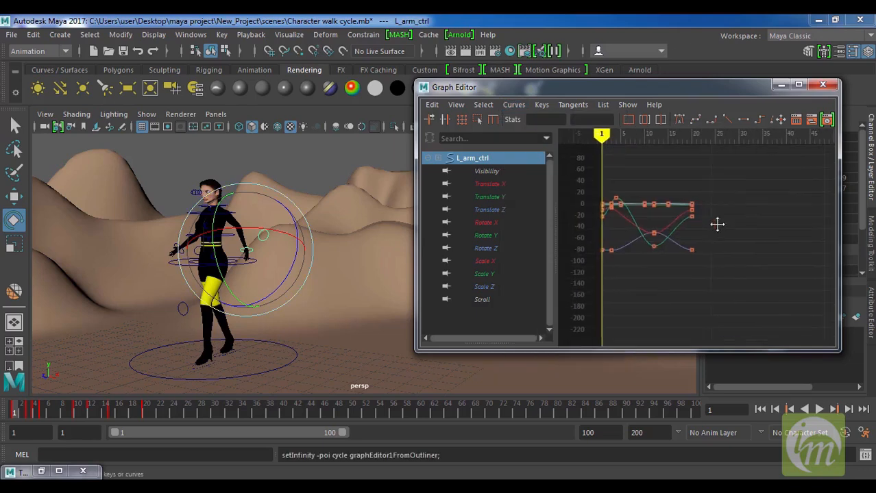
drag(29, 412, 0, 421)
- Set the post infinity of the right arm control's curves to Cycle and play back the animation
click(175, 255)
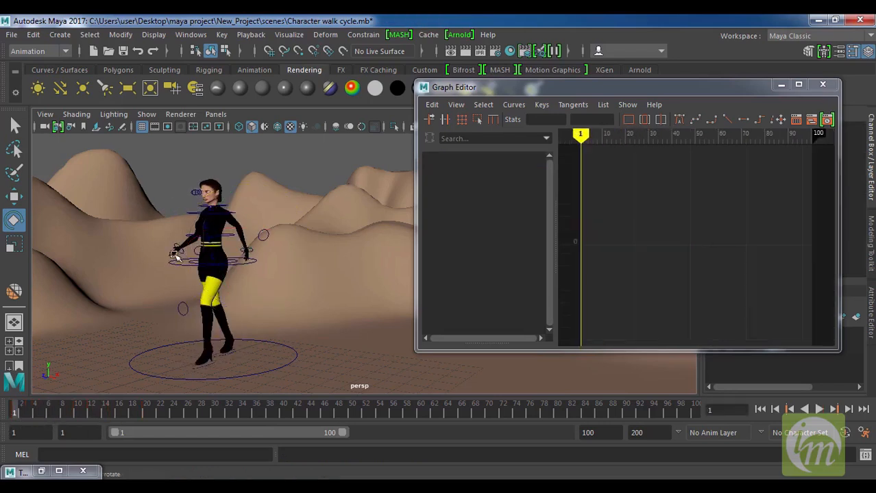
click(175, 244)
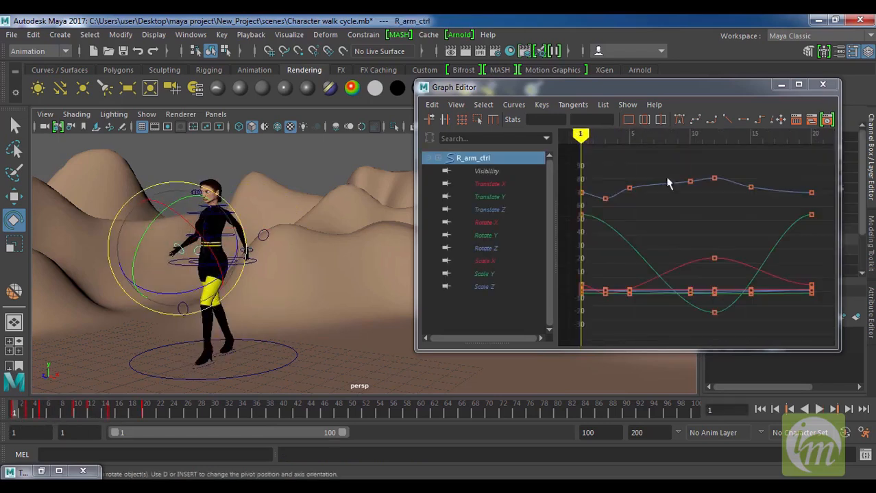
click(513, 104)
click(658, 139)
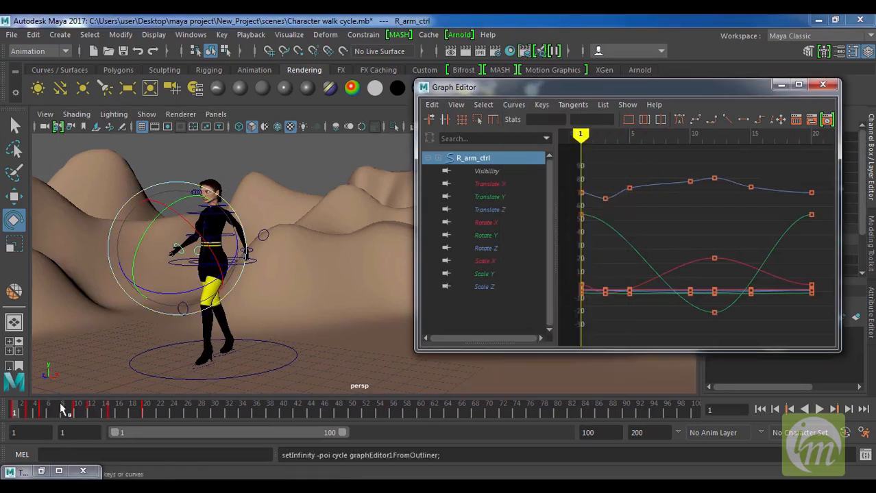
key(alt+v)
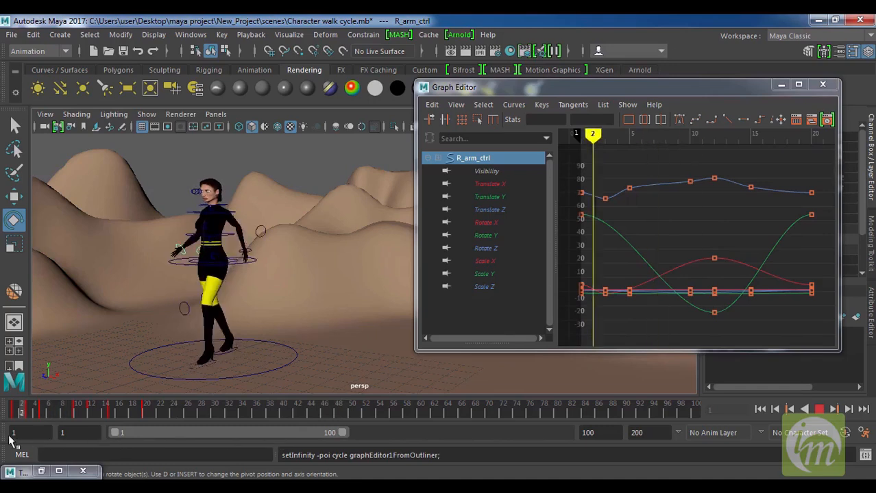
key(alt+v)
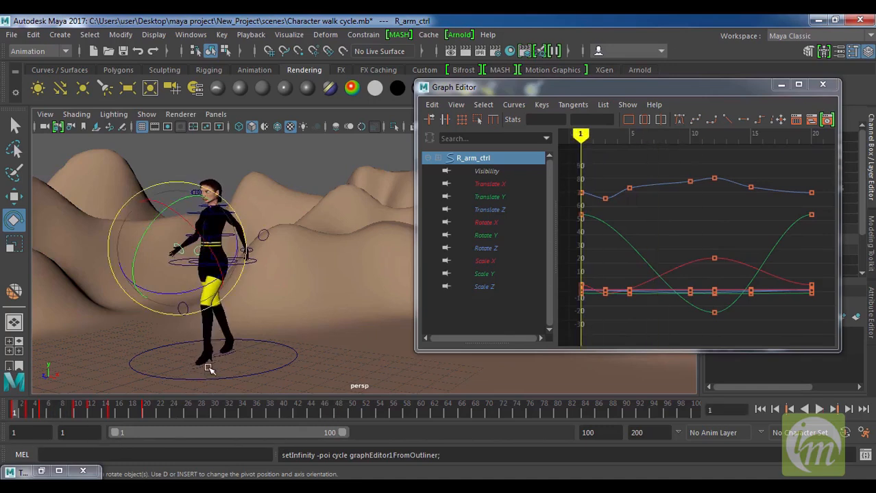
- Set the post infinity of the left leg control's curves to Cycle
click(209, 369)
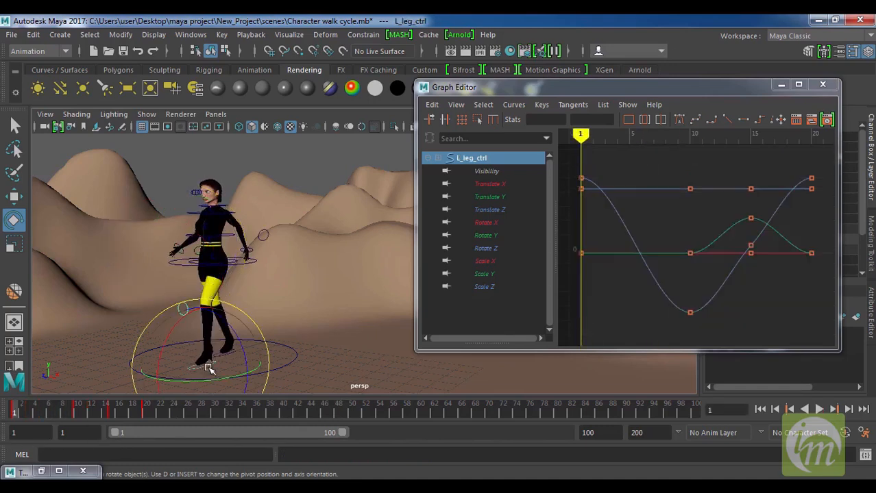
click(515, 105)
mouse_move(528, 140)
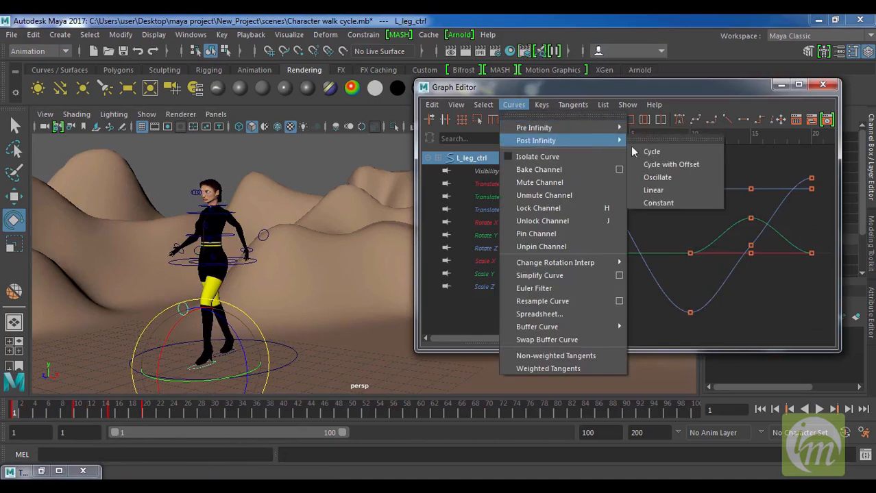
click(650, 156)
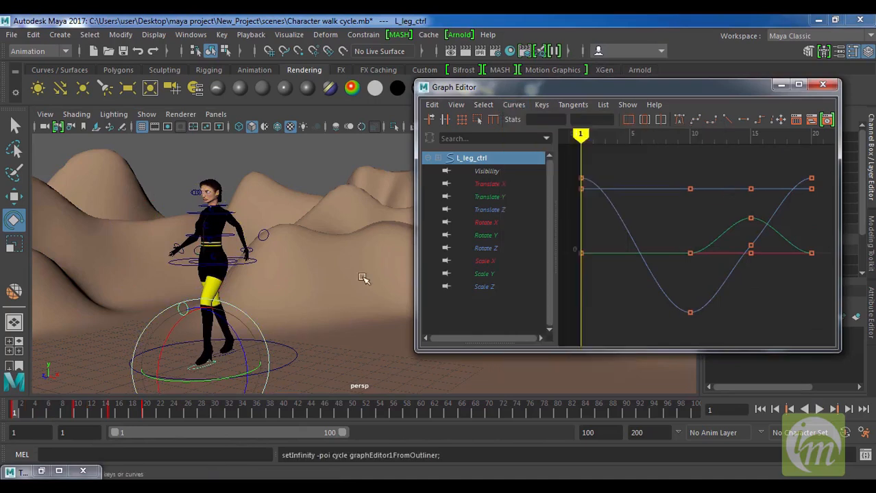
- Set the post infinity of the right leg control's curves to Cycle
click(260, 330)
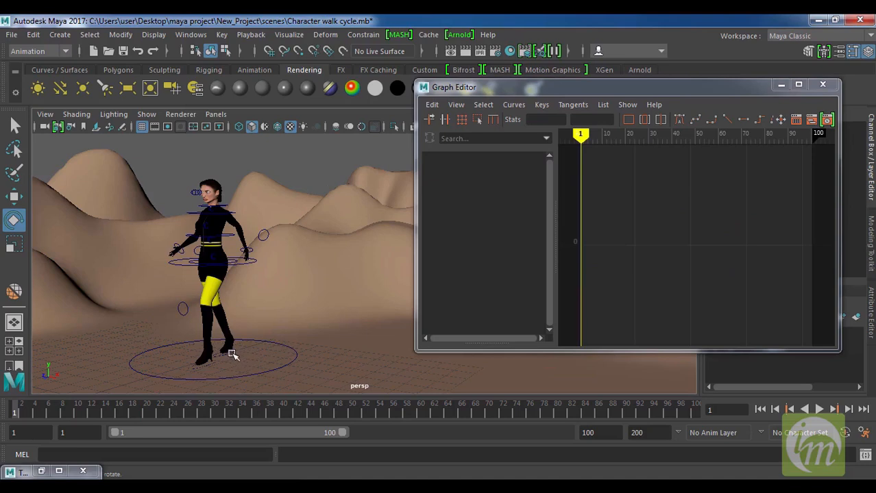
click(233, 355)
click(514, 104)
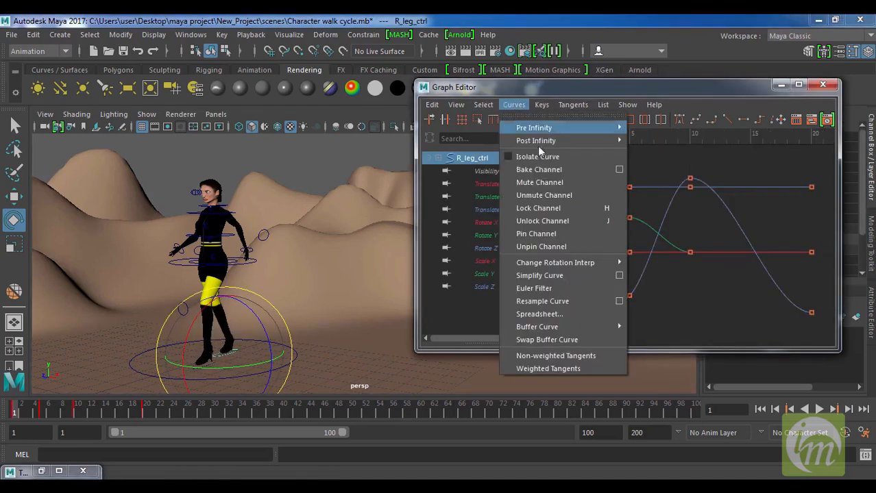
mouse_move(583, 142)
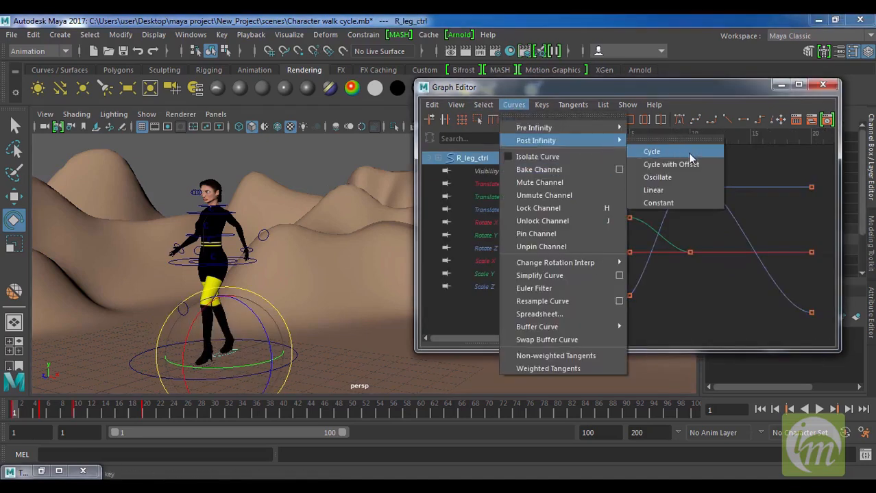
click(687, 153)
- Set the post infinity of the main hip control's curves to Cycle
click(289, 228)
click(246, 263)
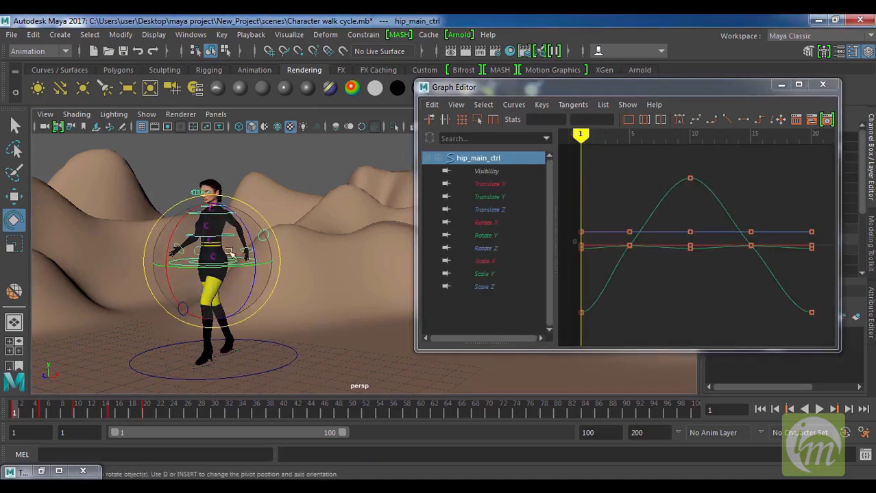
click(515, 106)
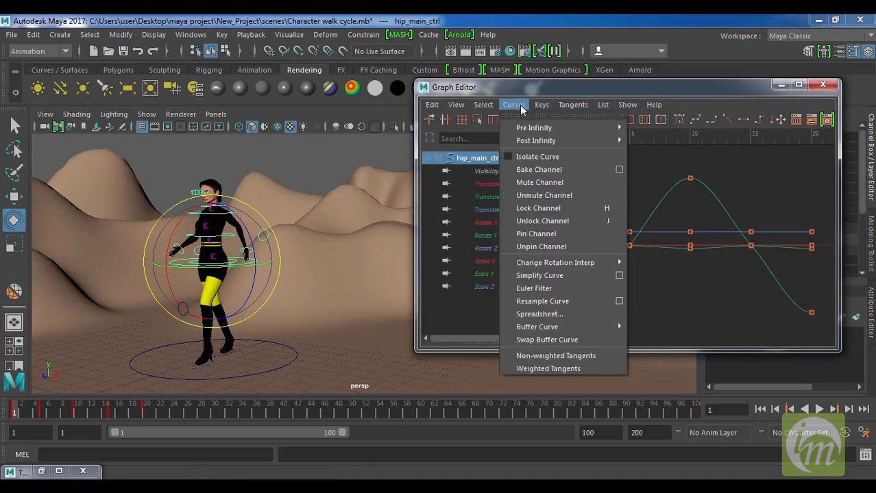
mouse_move(545, 140)
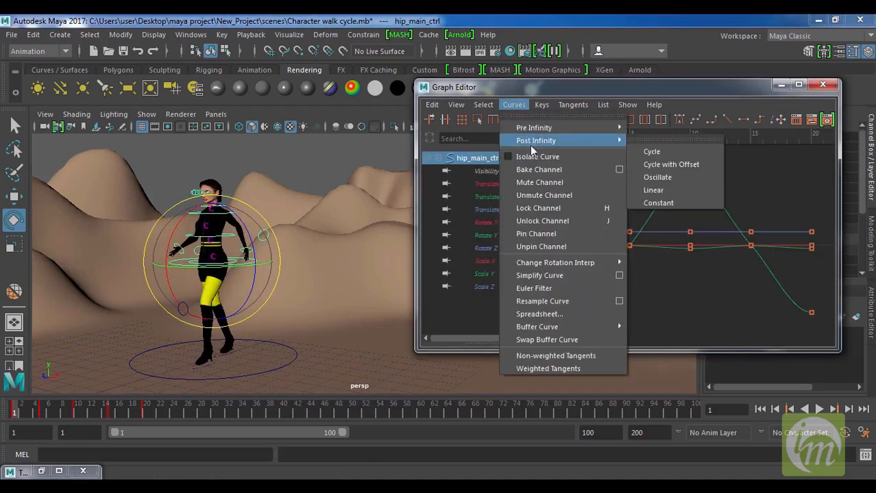
click(647, 154)
- Set the post infinity of the chest control's curves to Cycle
click(198, 210)
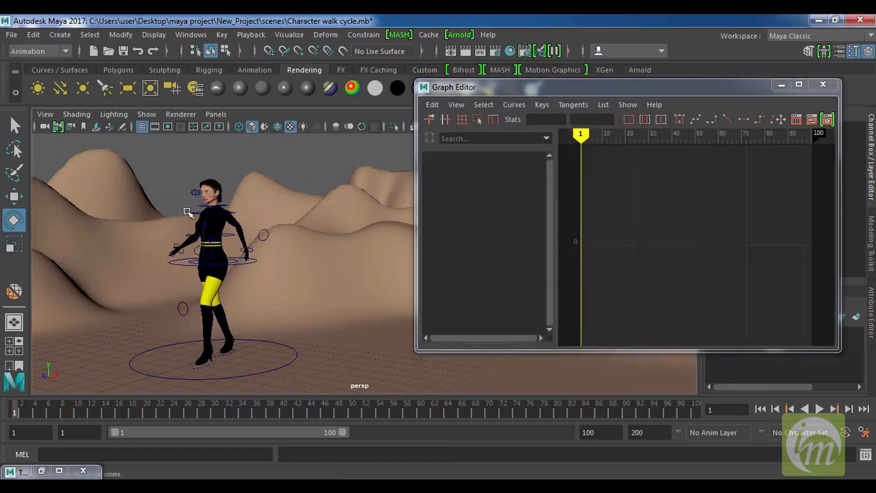
click(192, 212)
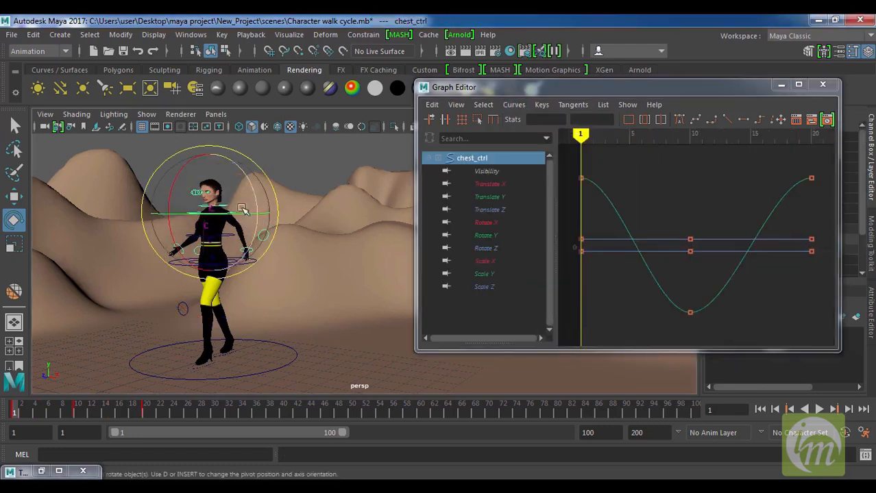
click(516, 105)
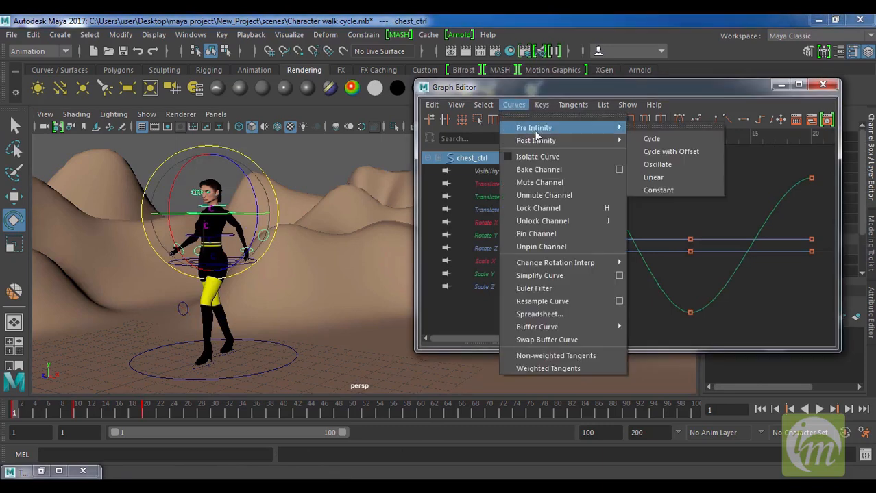
mouse_move(536, 141)
click(676, 152)
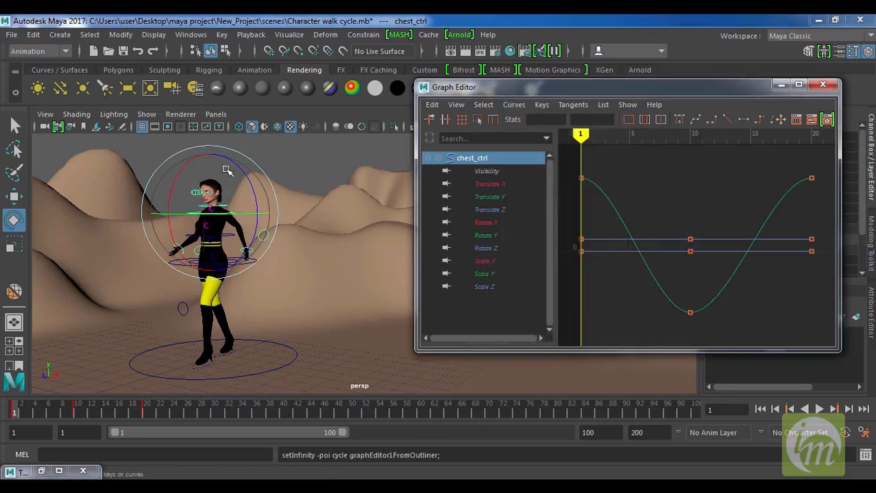
- Set the post infinity of the neck control's curves to Cycle
click(304, 154)
click(228, 206)
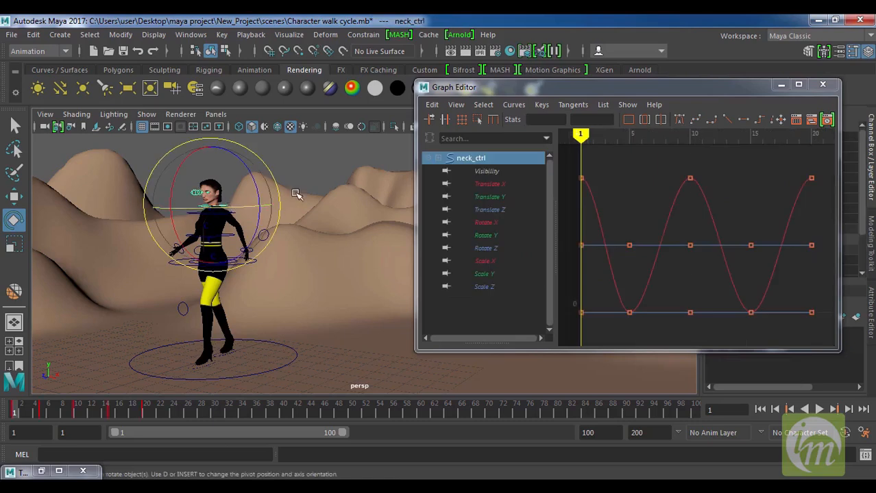
click(514, 105)
mouse_move(555, 141)
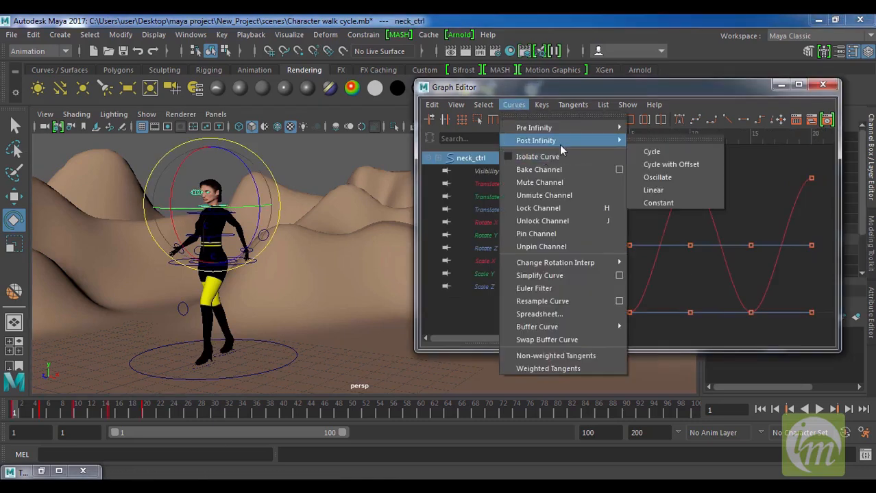
click(682, 151)
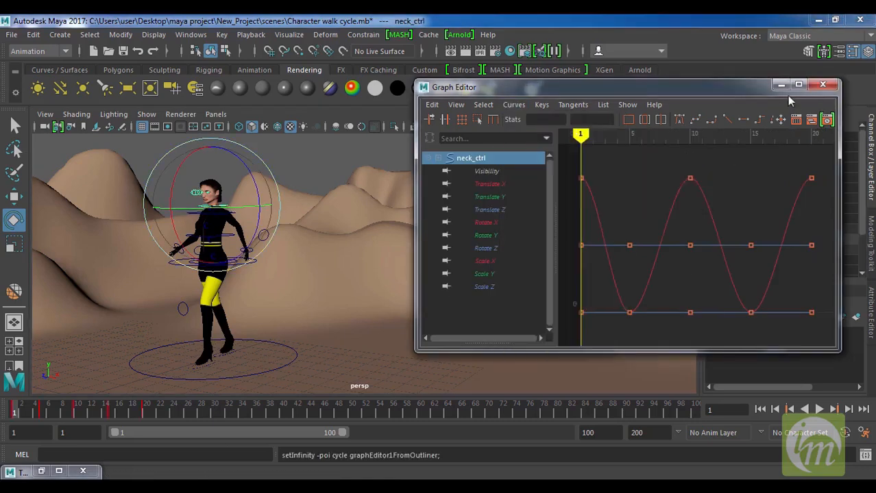
- Play back the walk animation over the 100-frame range and return to frame 1
scroll(720, 222, down, 3)
alt+middle_drag(761, 269, 715, 255)
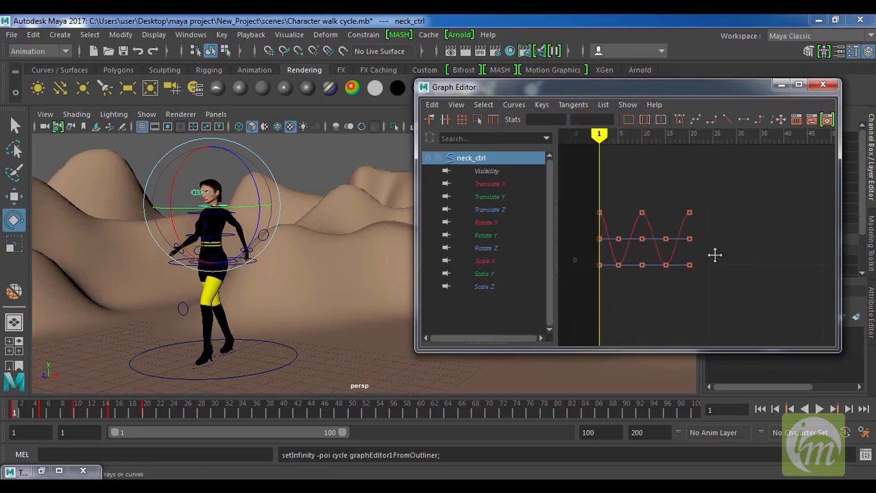
click(818, 409)
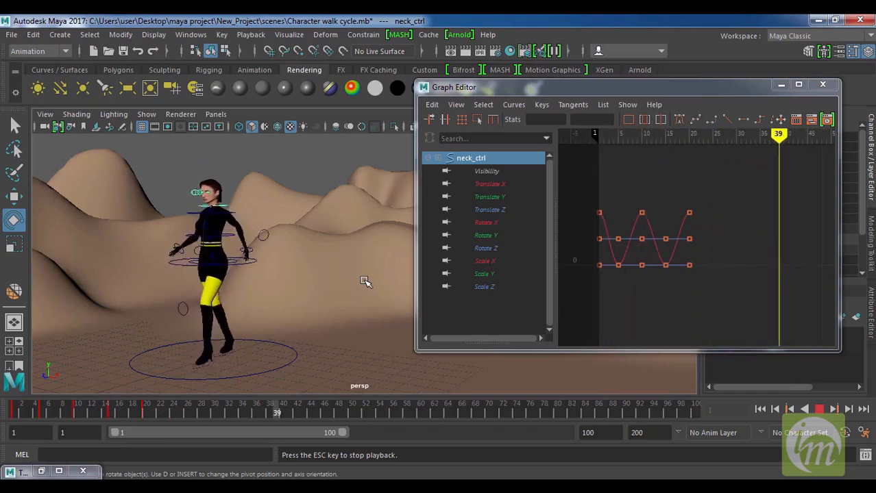
key(Escape)
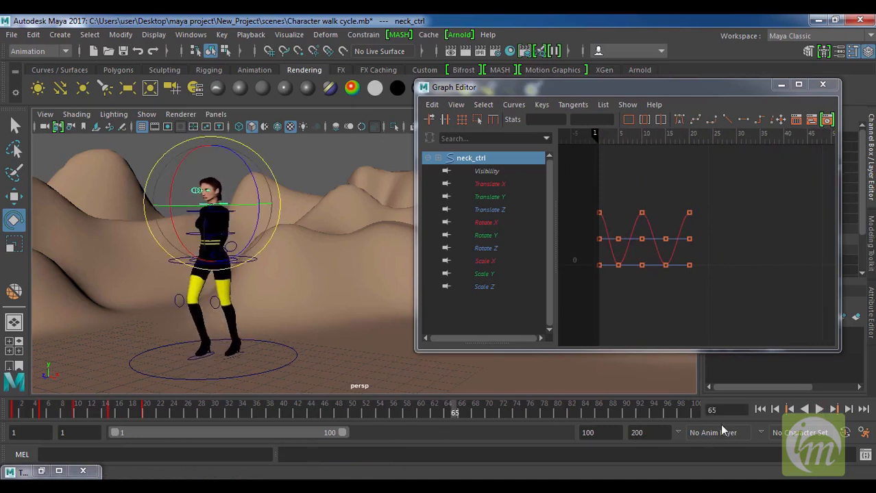
key(alt+v)
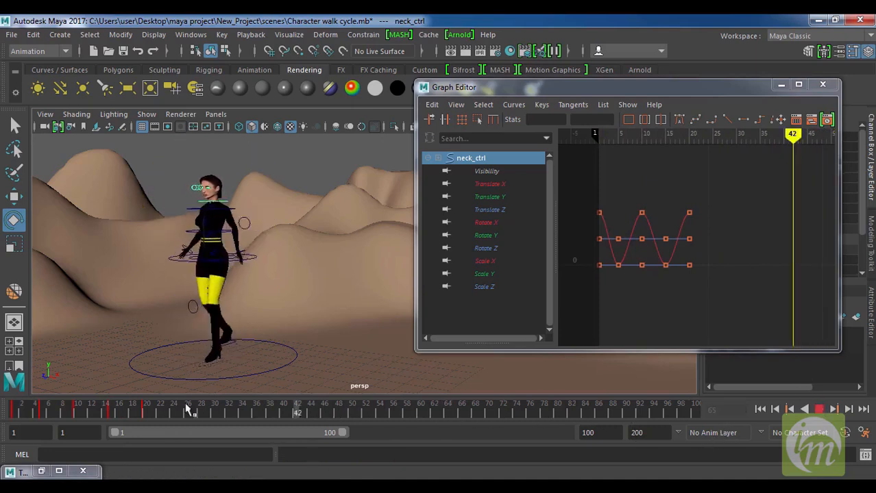
click(2, 410)
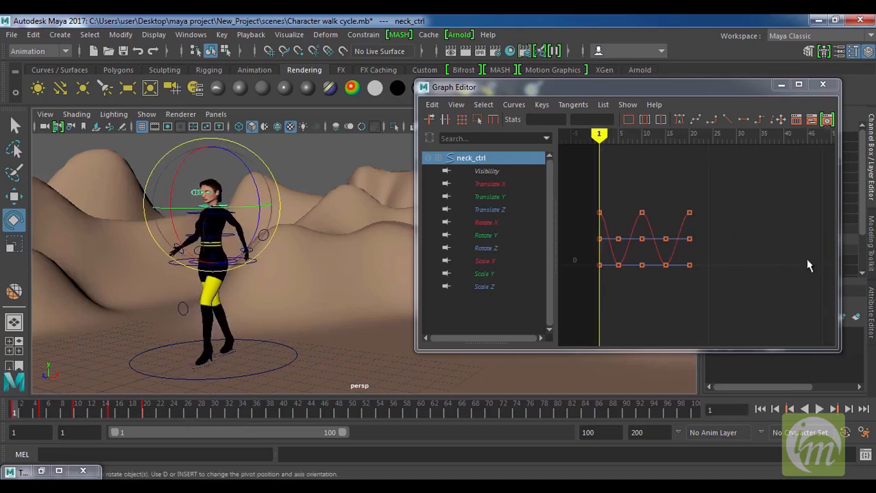
- Turn on the Infinity display in the Graph Editor and examine how the neck control's curves continue beyond their last keys
click(456, 106)
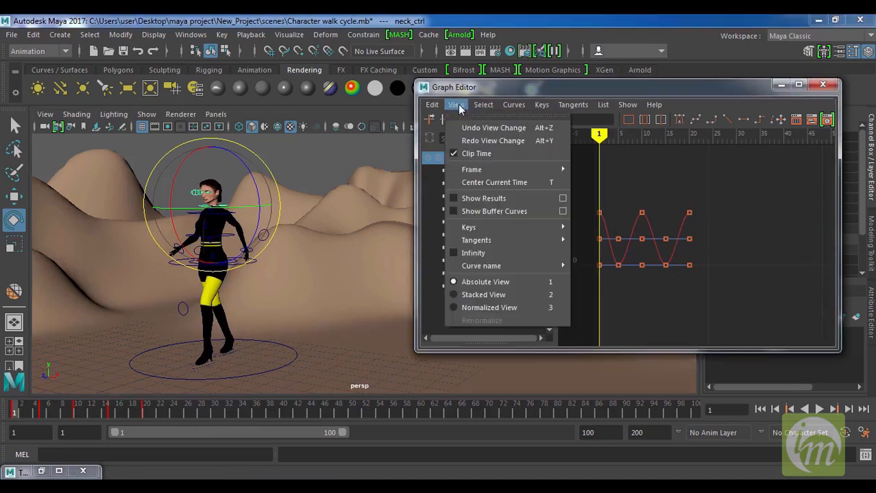
click(474, 252)
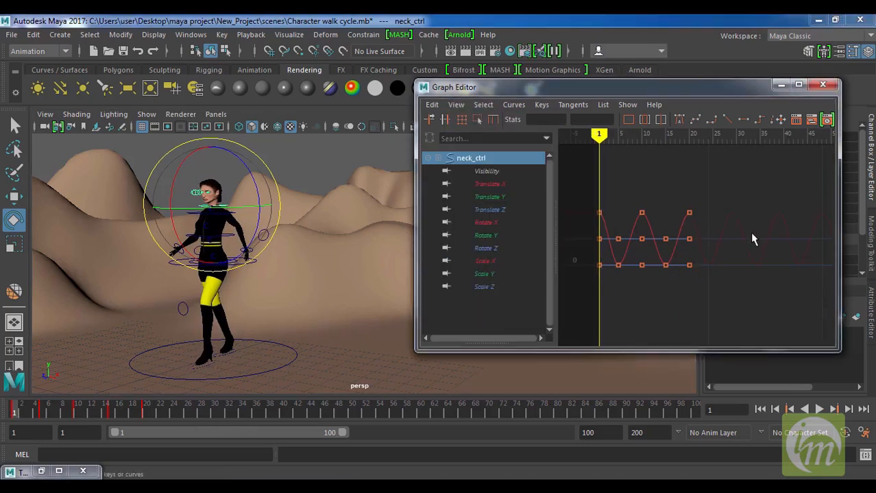
scroll(754, 236, down, 3)
mouse_move(755, 248)
alt+middle_down()
mouse_move(684, 247)
mouse_move(651, 262)
mouse_move(723, 270)
alt+middle_up()
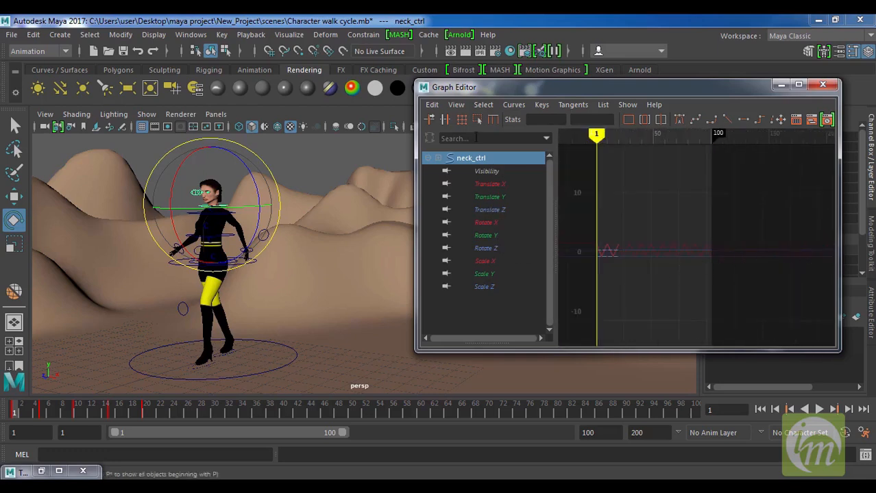
- Deselect the neck control, minimize the Graph Editor and hide the NURBS curves in the perspective view
click(314, 168)
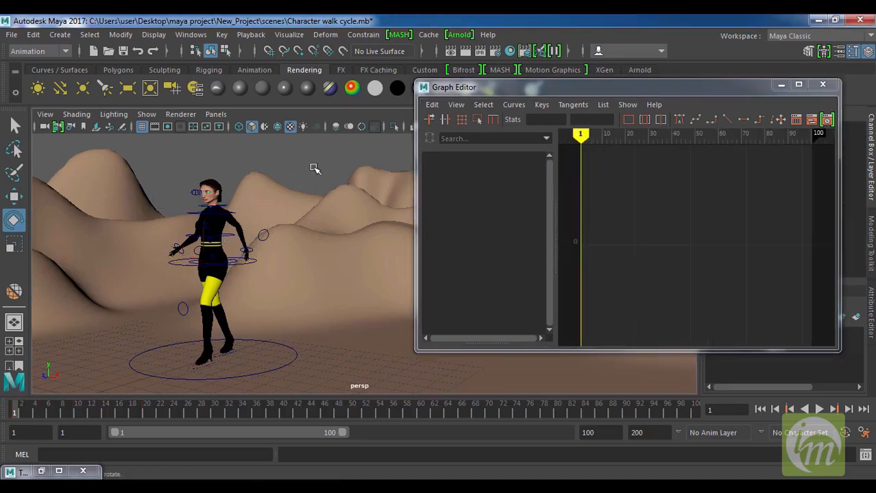
click(779, 85)
scroll(538, 236, down, 1)
scroll(580, 231, down, 1)
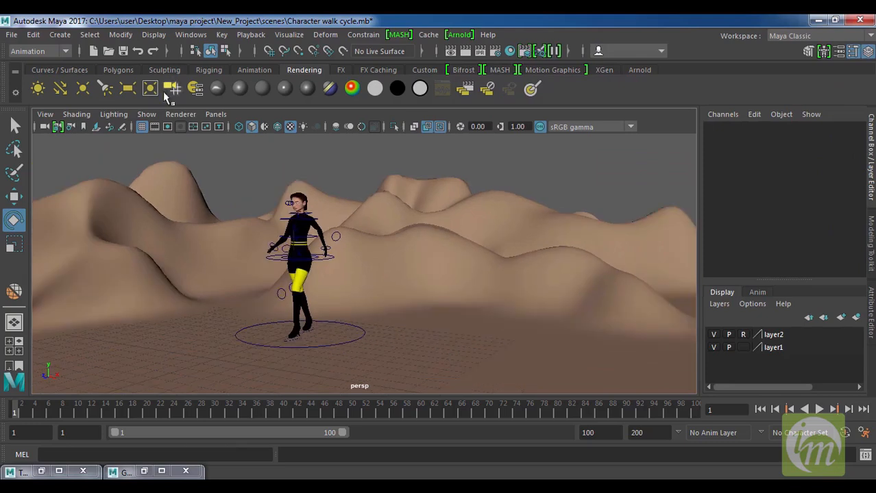
click(146, 113)
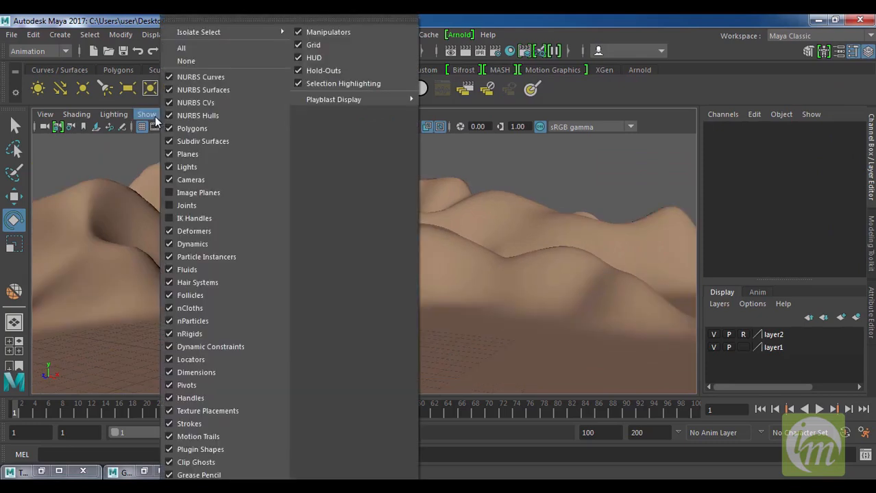
click(211, 77)
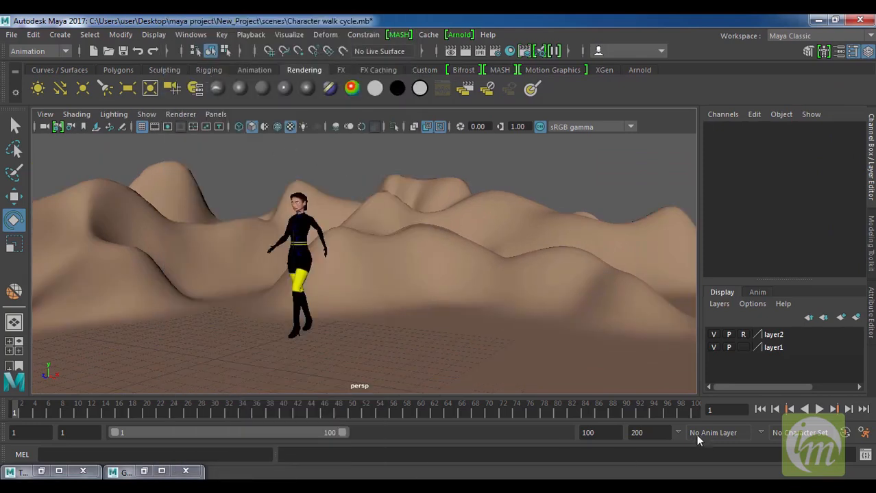
- Set the playback range end to frame 20, play back the walk cycle and return to frame 1
double_click(578, 432)
text(20)
key(Return)
alt+drag(533, 317, 554, 314)
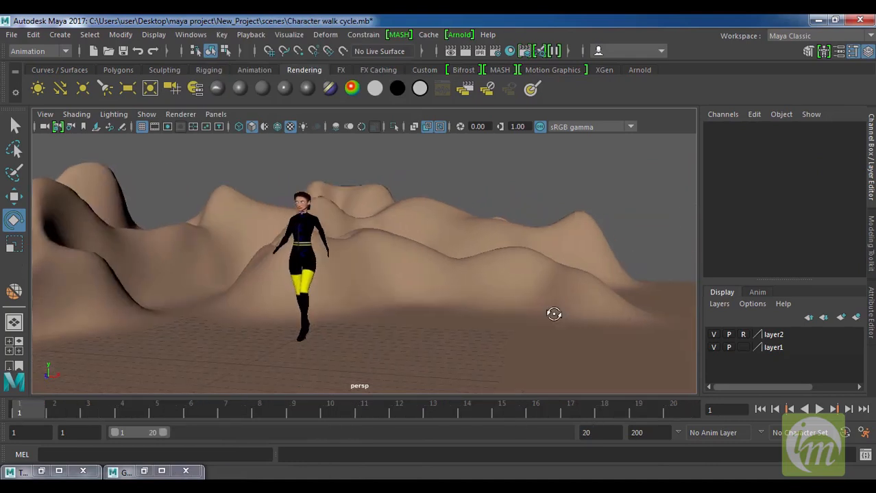
click(819, 409)
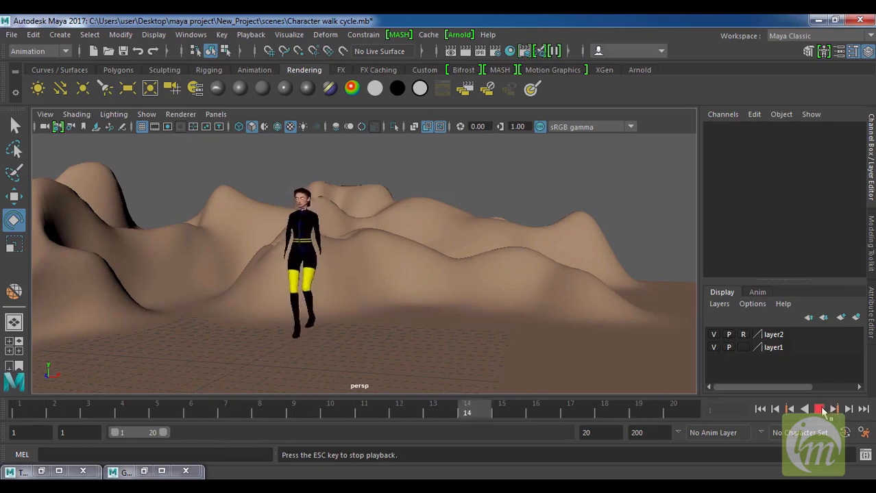
key(Escape)
click(760, 409)
- Show the NURBS curves in the perspective view again
alt+drag(409, 311, 325, 236)
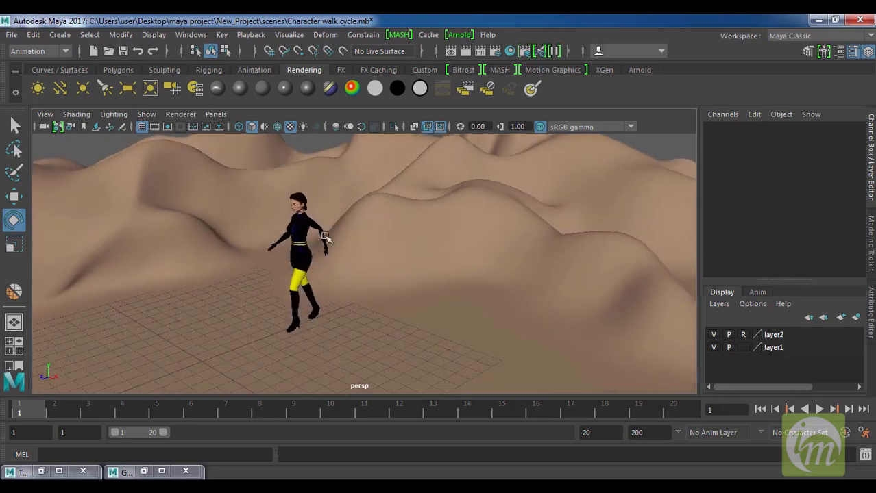
click(146, 114)
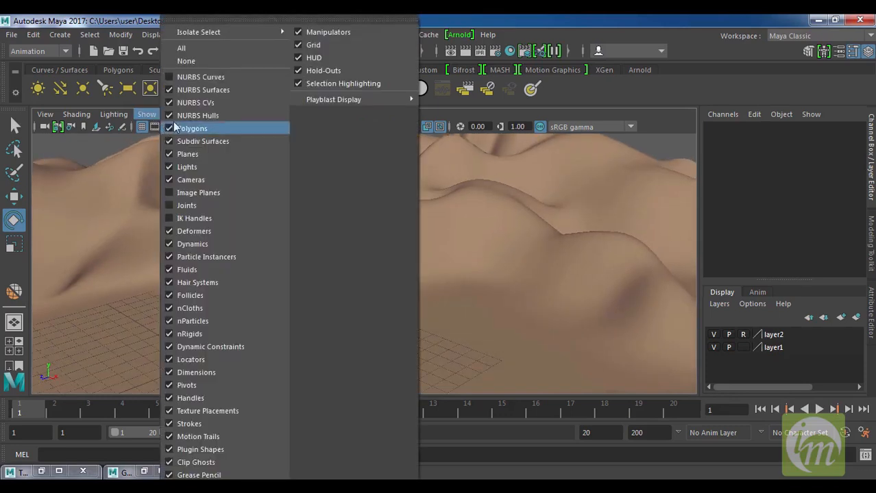
click(199, 81)
- Move the right elbow control to about X -0.055, Y 0.264, Z -0.108 and play the cycle through to frame 20
click(343, 232)
alt+drag(414, 250, 322, 271)
key(w)
click(301, 267)
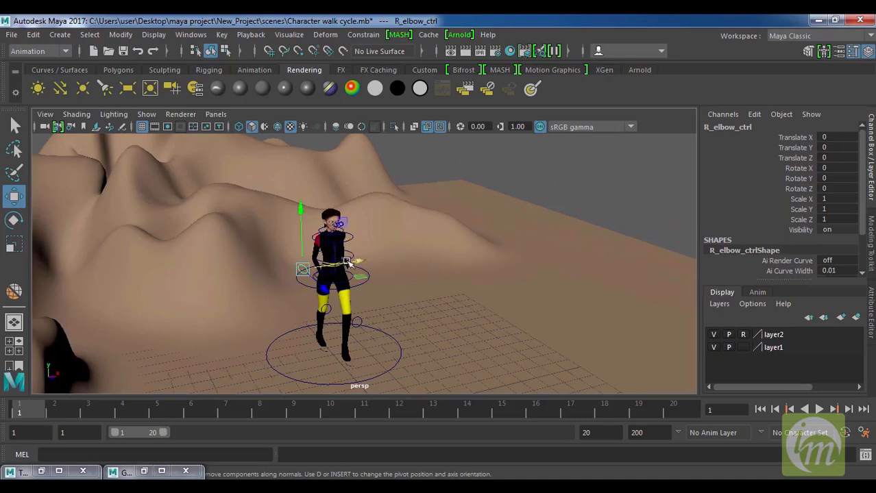
alt+drag(492, 291, 419, 289)
drag(48, 410, 752, 410)
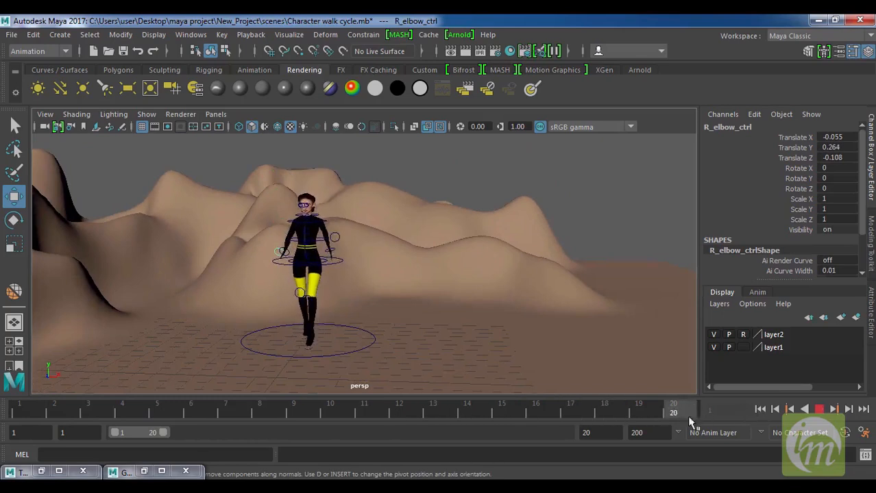
key(Escape)
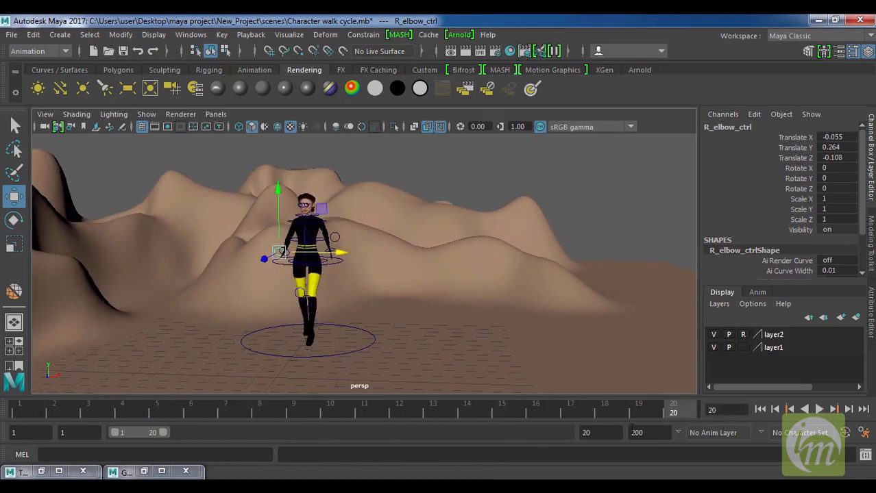
- Set the playback range end to frame 200, play back the looping walk and return to frame 1
click(607, 437)
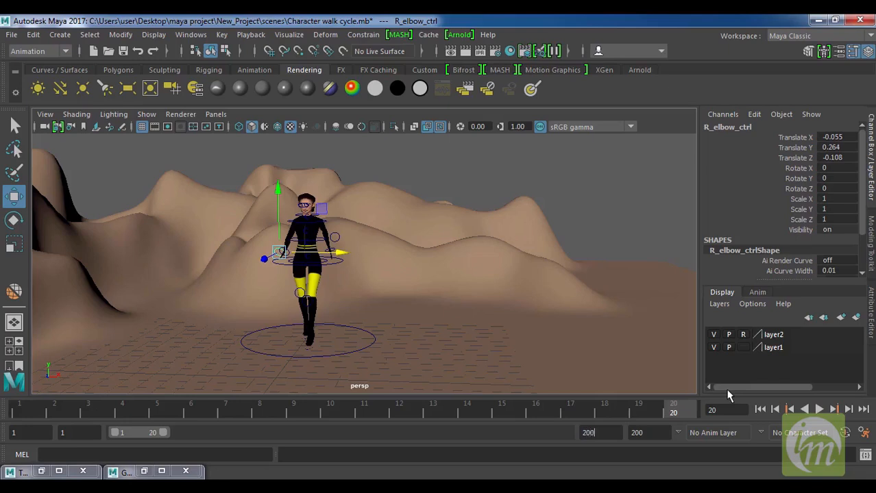
text(200)
key(Return)
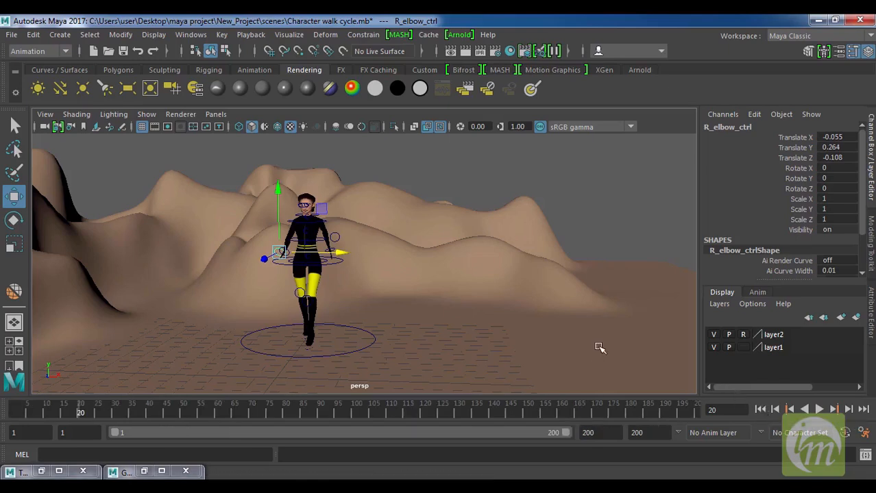
click(819, 409)
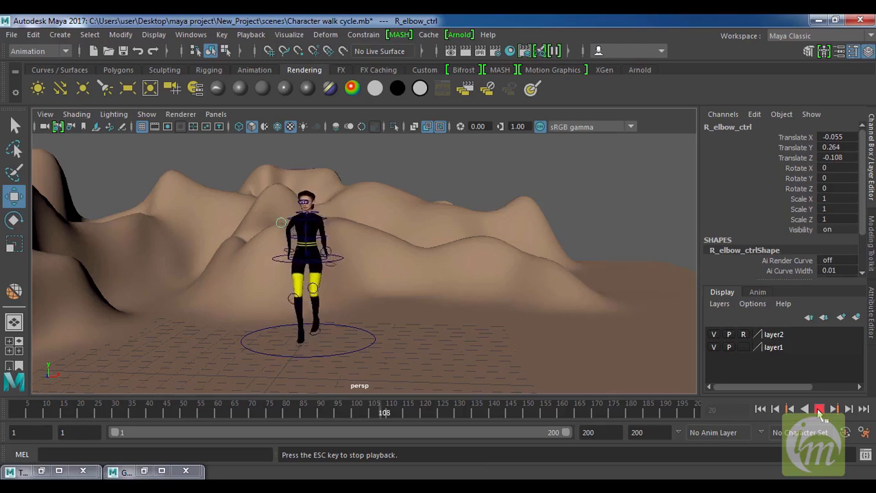
click(819, 410)
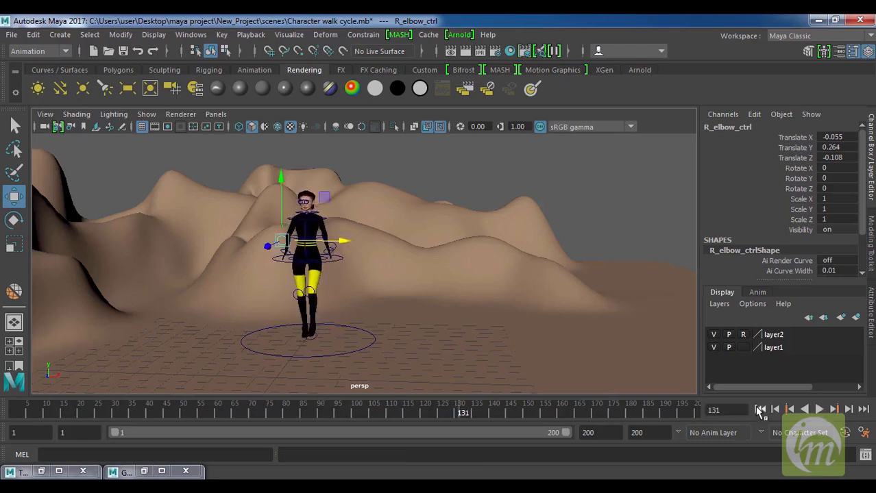
click(760, 409)
- Select the global control at the character's feet and set the playback range end to frame 20
alt+drag(513, 280, 458, 309)
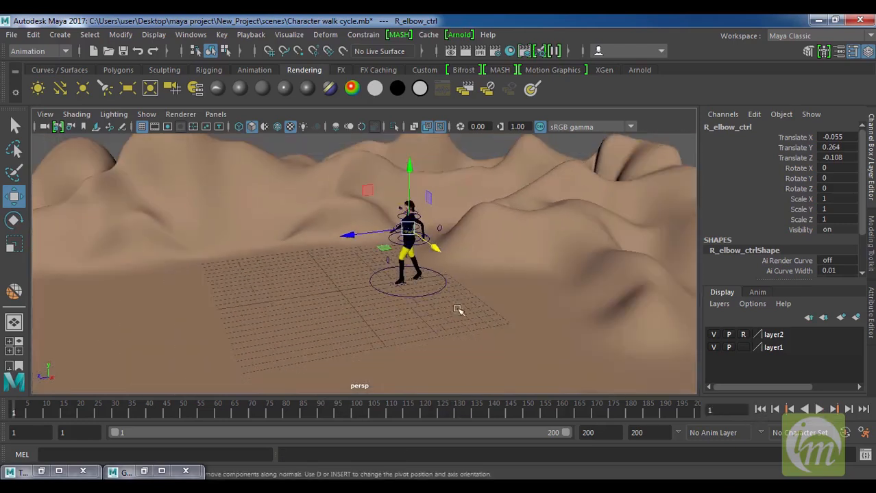
click(443, 292)
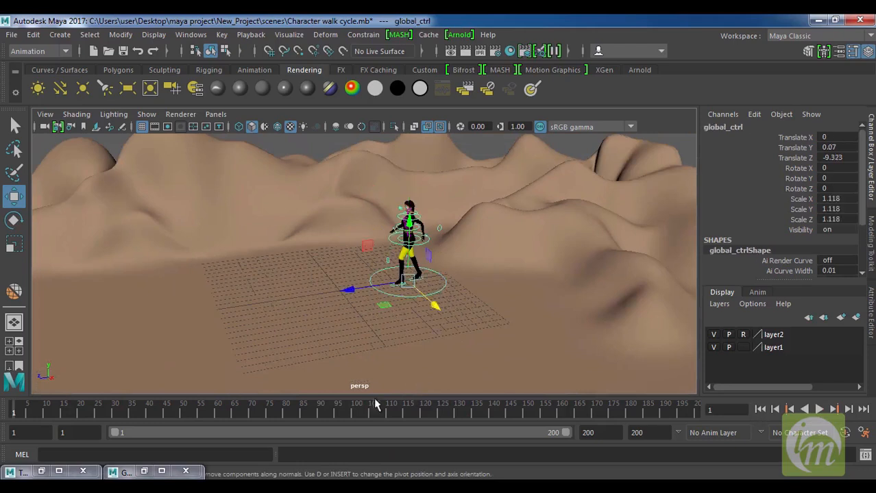
double_click(612, 431)
text(10)
key(Return)
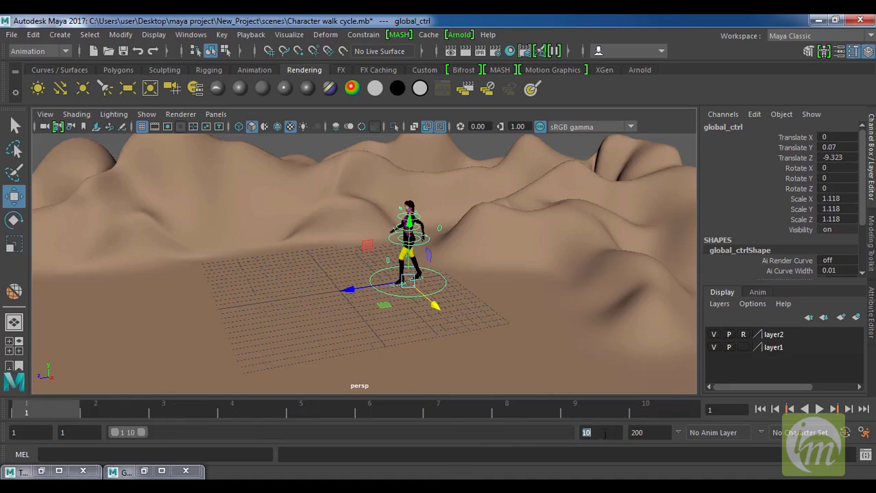
key(Return)
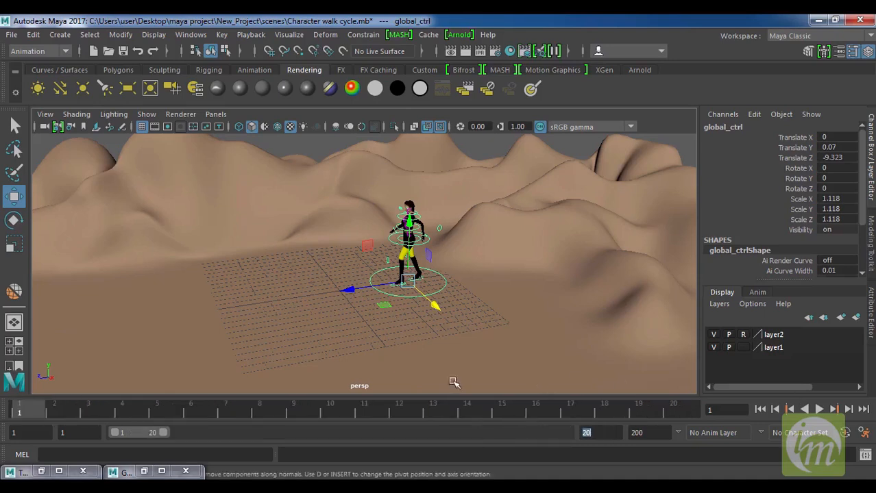
- Key the global control at frame 1, move it forward to Translate Z about -4.63 at frame 20, and key it there
alt+middle_drag(447, 307, 476, 296)
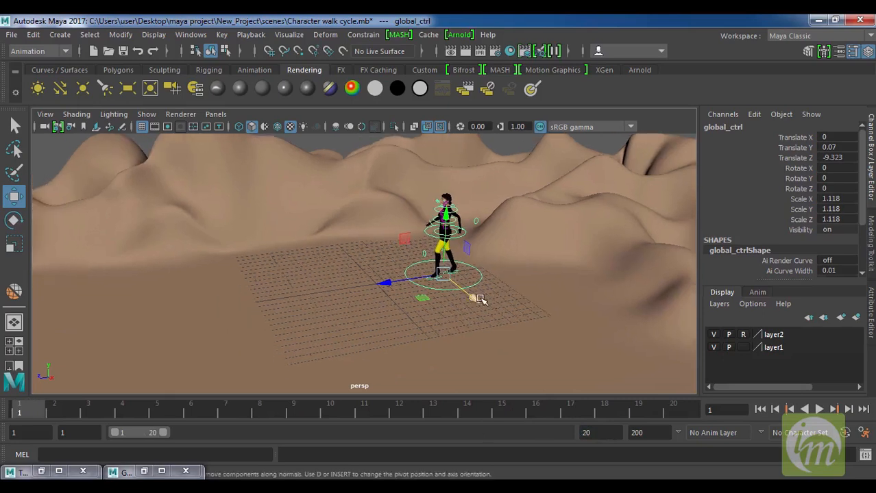
key(s)
drag(38, 410, 675, 414)
drag(390, 289, 343, 297)
key(s)
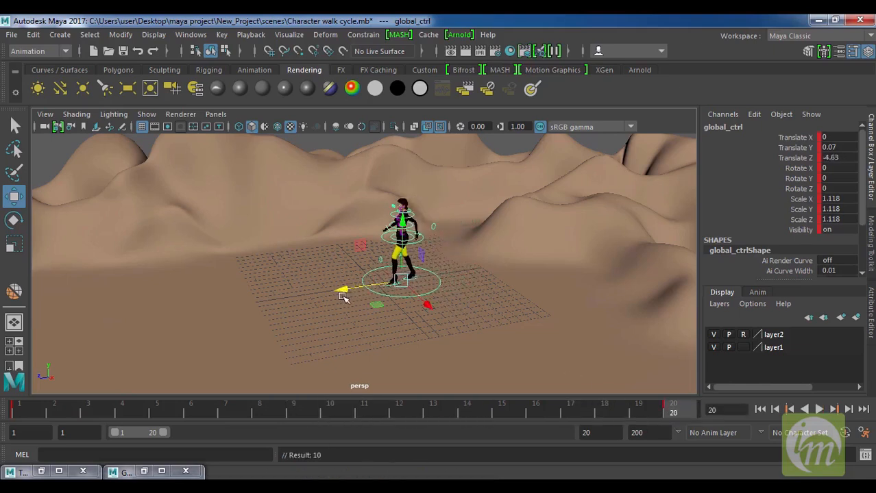
- Pull the global control back to Translate Z about -6.437 at frame 20, key it again, and scrub through the cycle
mouse_move(681, 409)
mouse_down()
mouse_move(22, 421)
mouse_move(690, 421)
mouse_up()
drag(347, 291, 367, 290)
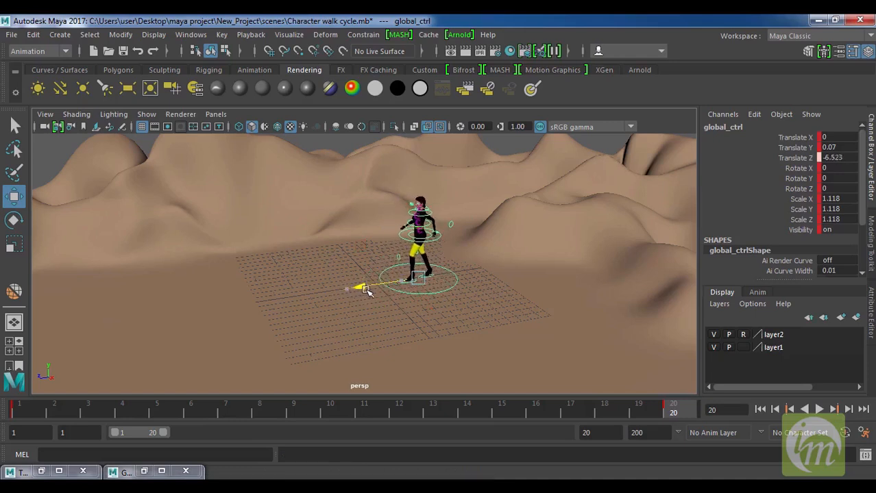
key(s)
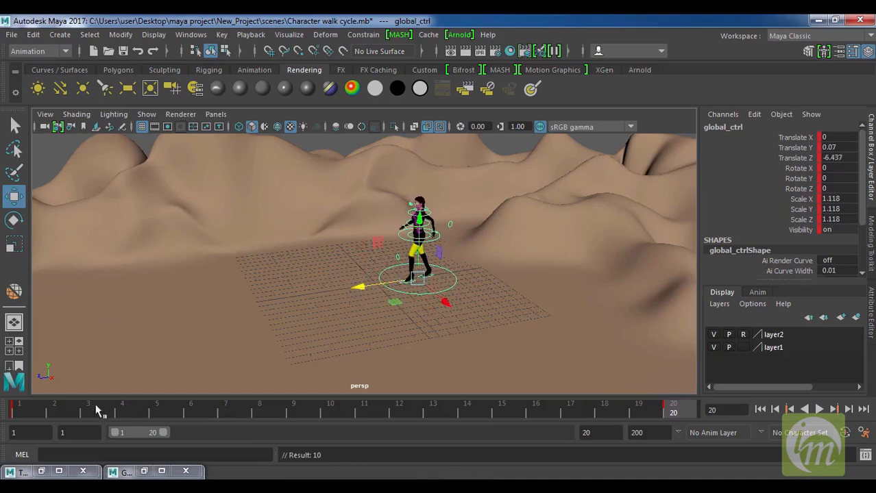
drag(26, 411, 518, 418)
drag(622, 414, 710, 441)
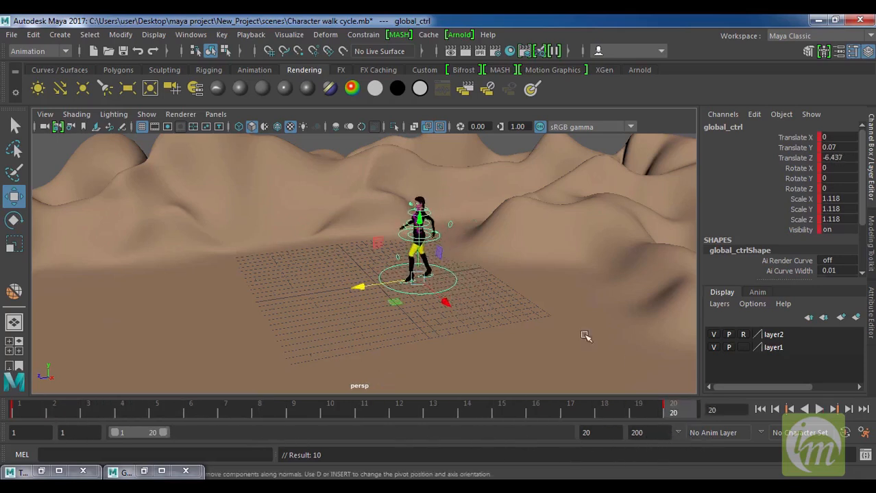
- Set the playback range end to frame 200 and run the walk from the start to frame 51
text(200)
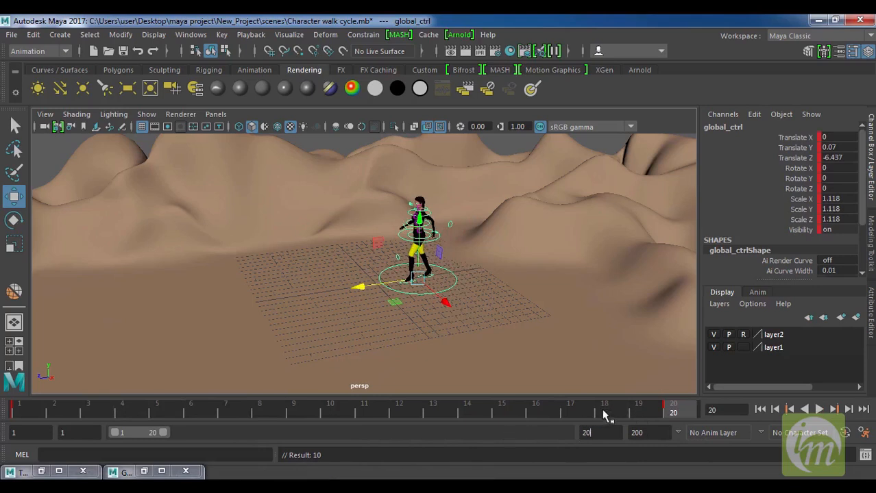
key(Return)
alt+drag(538, 353, 552, 369)
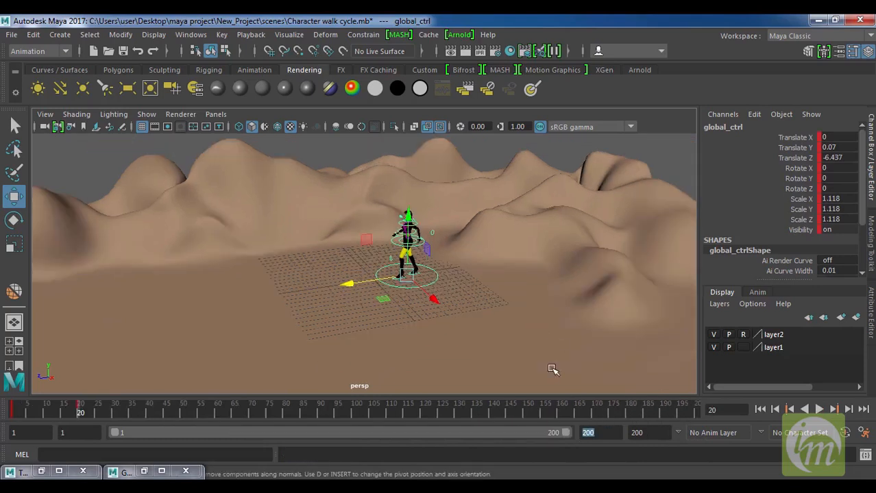
key(alt+v)
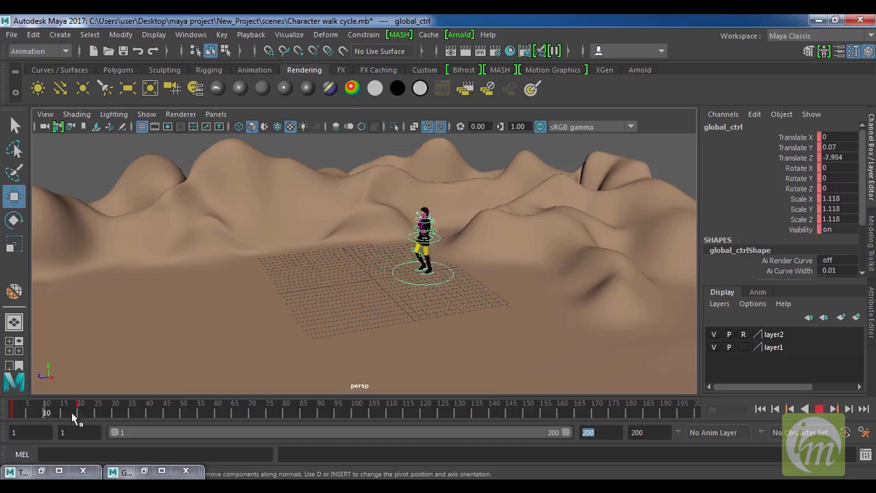
click(186, 413)
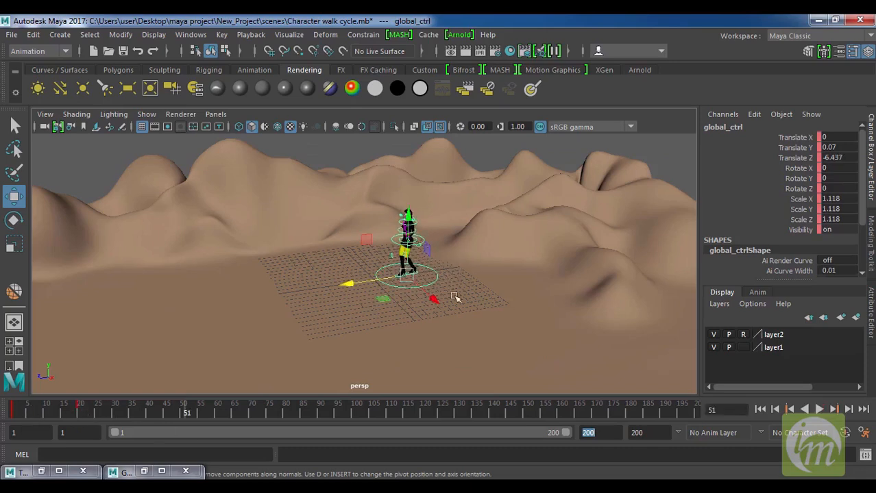
- Open the global control's curves in the Graph Editor, select their keys, and set post infinity to Cycle with Offset
alt+drag(455, 297, 445, 288)
alt+middle_drag(457, 273, 511, 299)
alt+drag(511, 299, 517, 305)
click(543, 174)
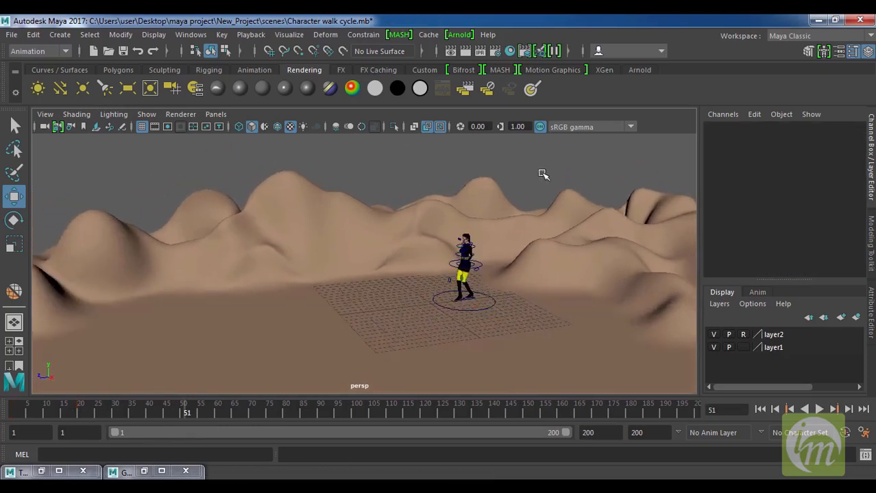
click(492, 304)
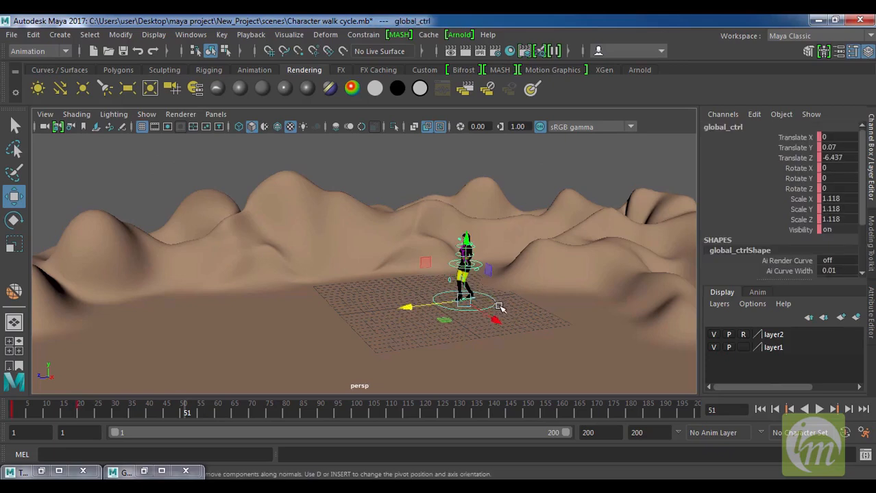
click(128, 473)
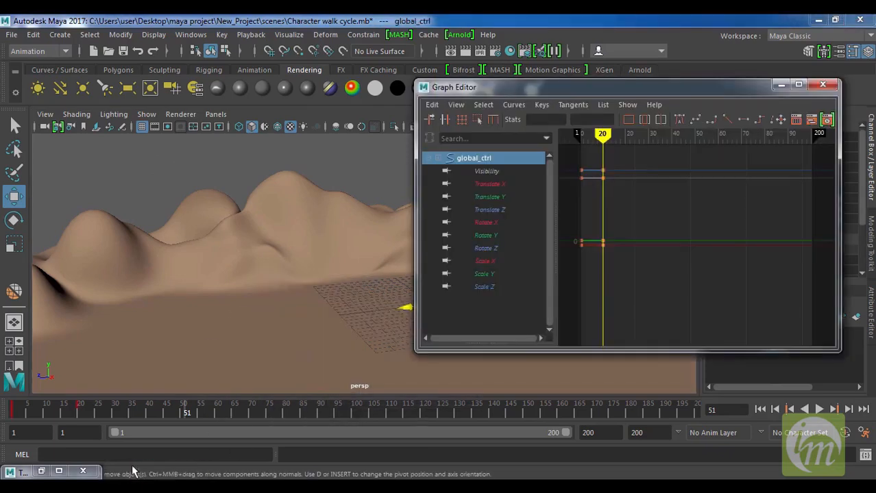
key(f)
drag(619, 266, 566, 164)
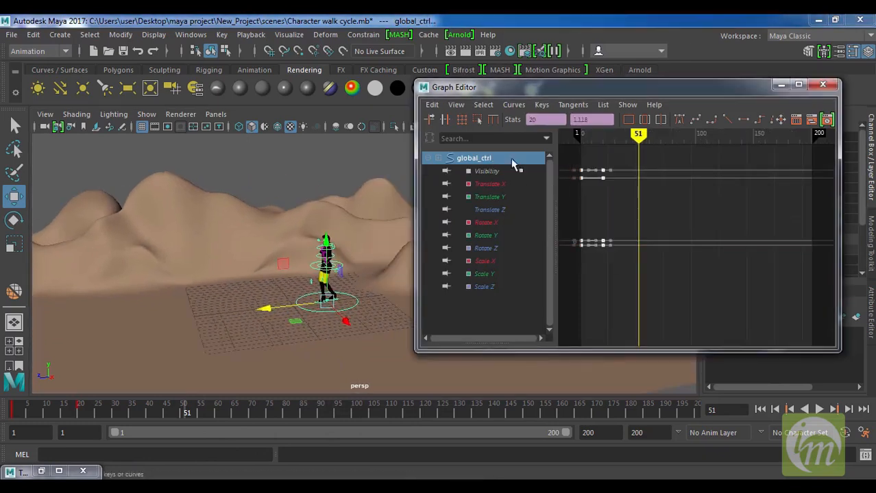
click(515, 105)
mouse_move(553, 141)
click(677, 166)
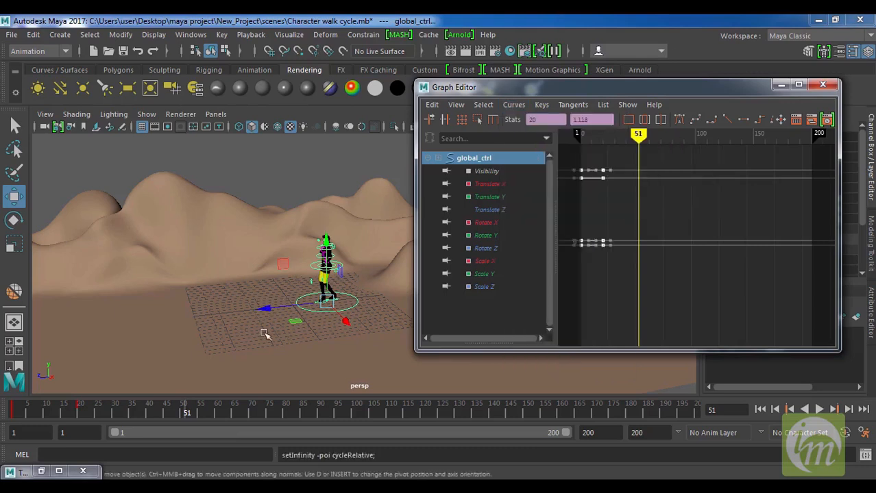
- Isolate the global control's Translate Z curve in the Graph Editor and examine its shape past frame 20
click(492, 185)
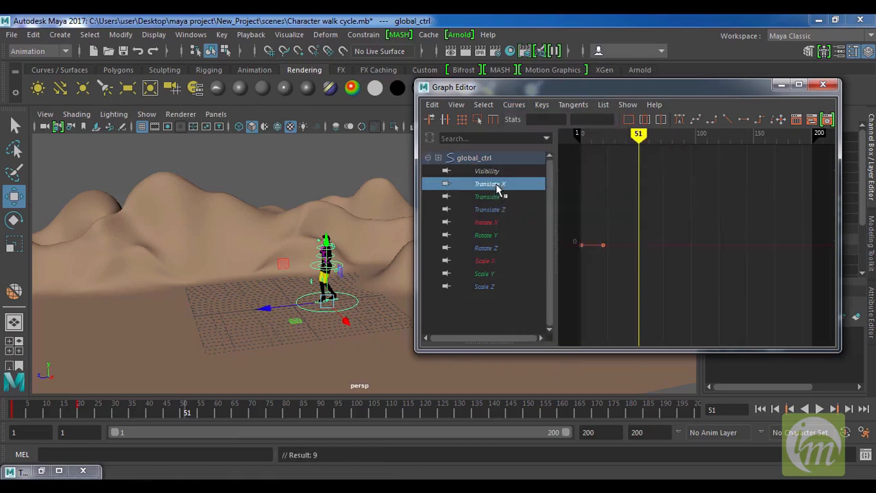
click(503, 211)
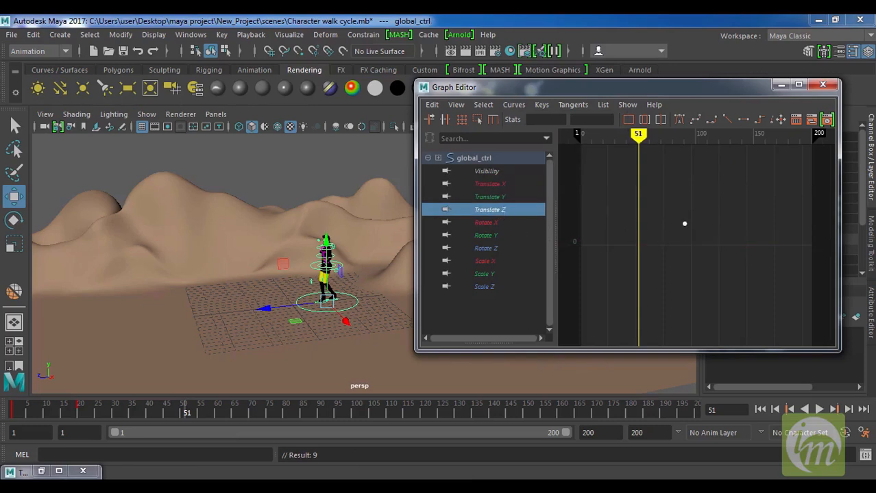
key(a)
key(a)
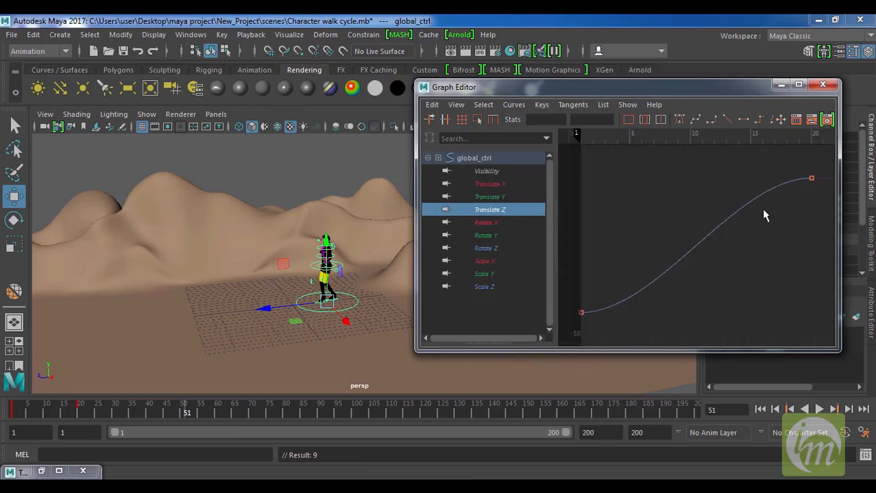
scroll(761, 209, down, 6)
alt+middle_drag(748, 215, 692, 211)
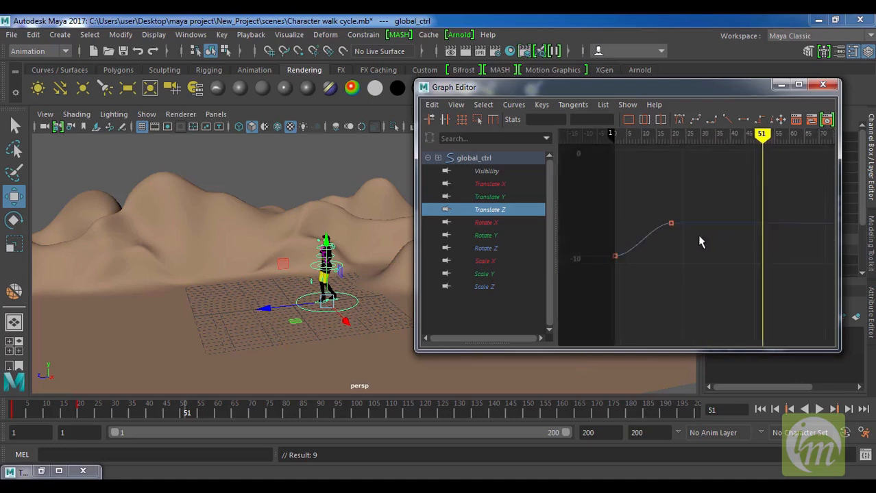
- Put the Graph Editor away and check the walk's forward motion up to frame 20
click(781, 84)
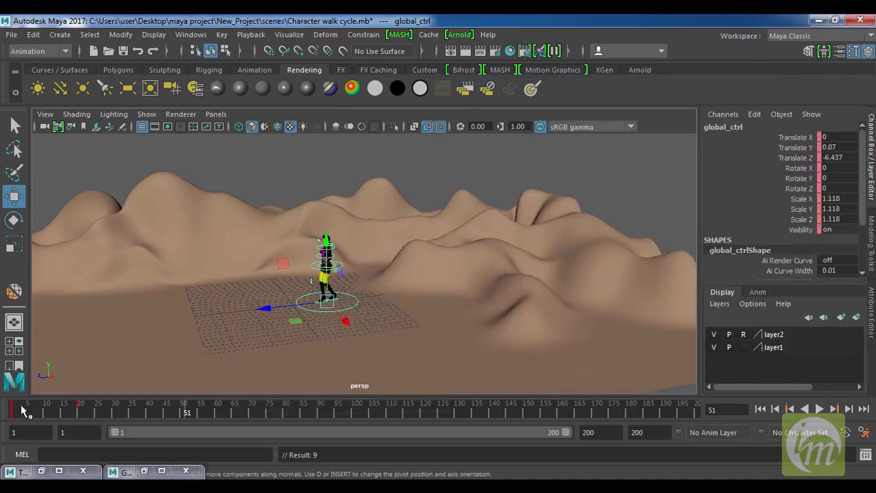
key(alt+v)
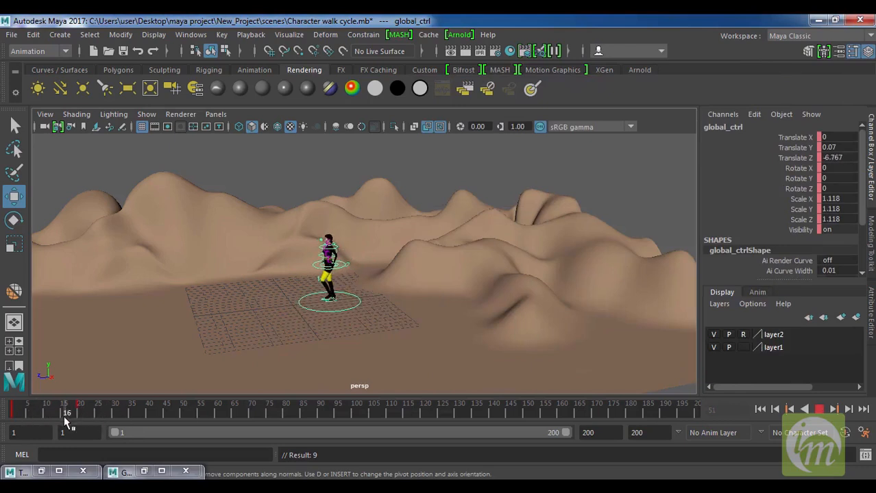
click(80, 415)
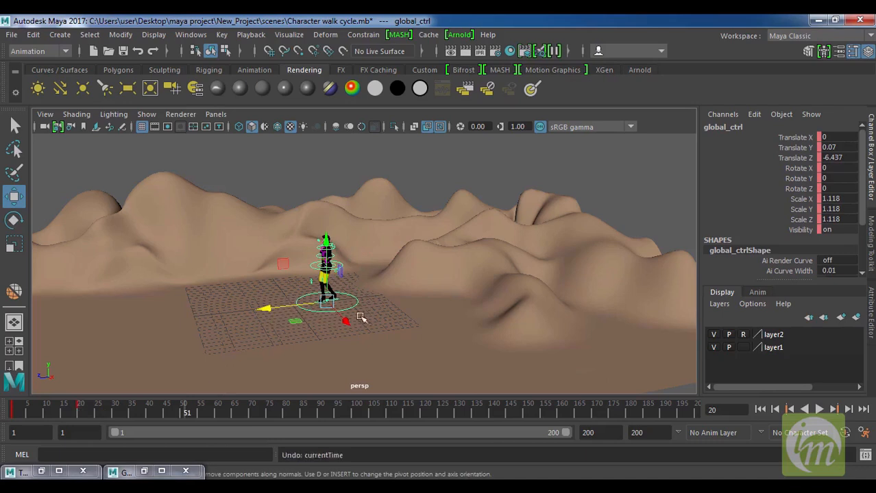
- Set the Translate Z curve's post infinity to Cycle with Offset and scrub the walk to frame 21
click(125, 471)
click(479, 106)
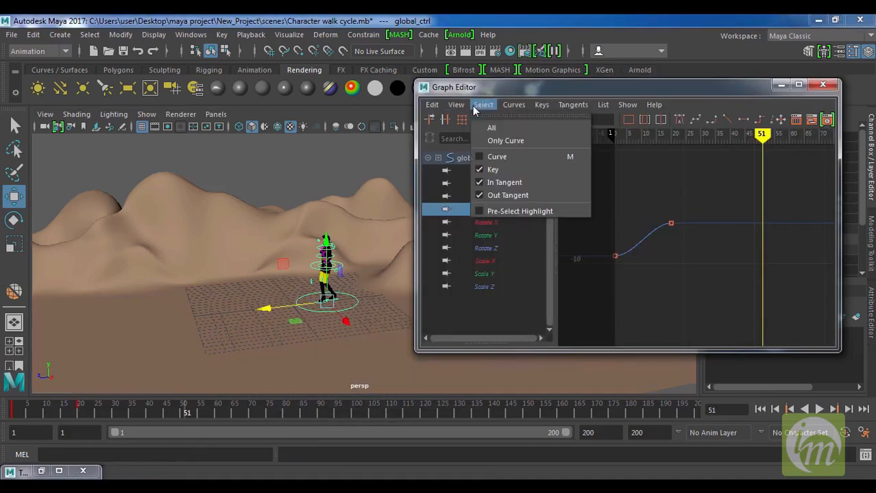
mouse_move(514, 105)
mouse_move(534, 140)
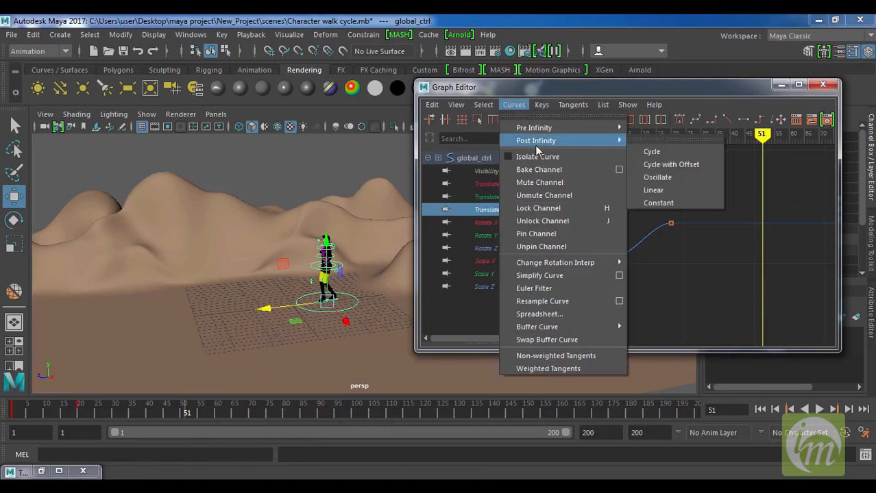
click(660, 166)
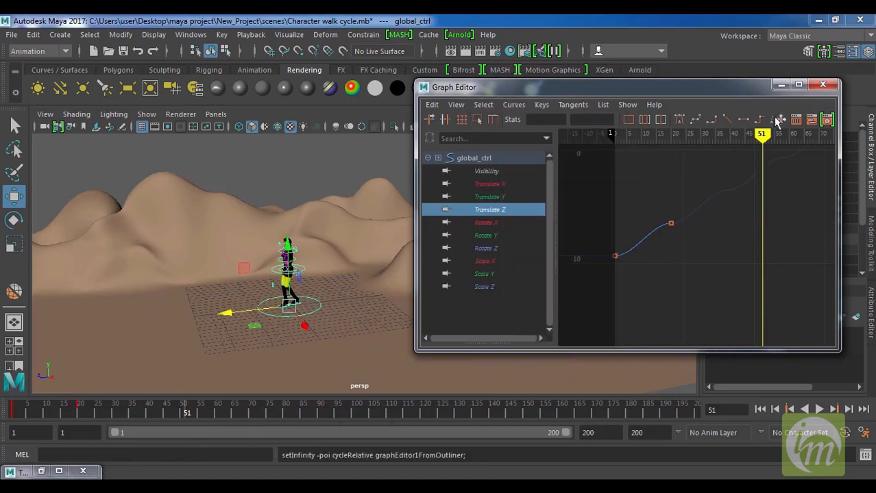
alt+drag(405, 265, 311, 240)
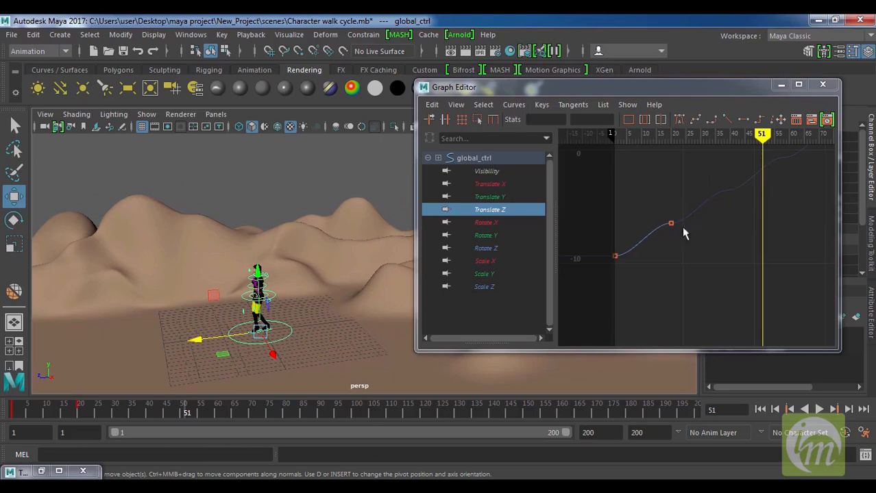
drag(25, 409, 84, 413)
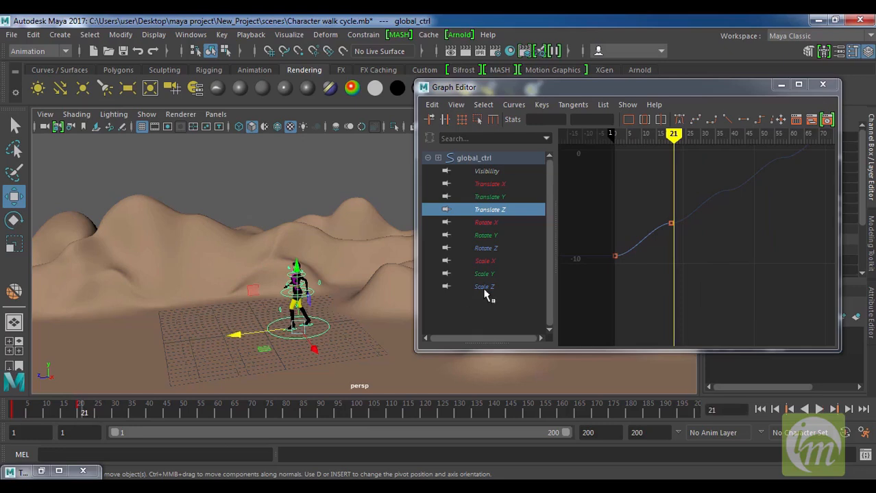
- Adjust the Translate Z key tangents at frames 1 and 20 so the curve runs as a straight line
click(671, 223)
drag(653, 224, 655, 235)
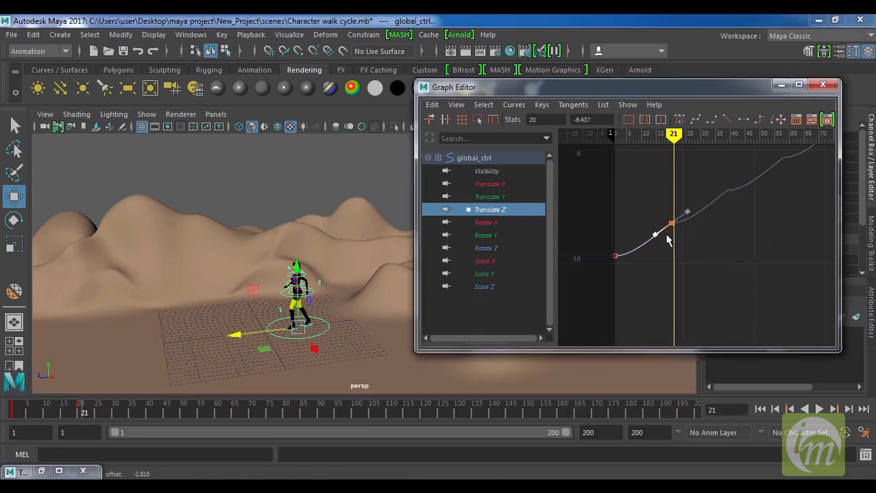
scroll(668, 239, up, 6)
alt+middle_drag(709, 277, 762, 259)
scroll(713, 271, down, 3)
alt+middle_drag(680, 280, 762, 246)
drag(634, 272, 695, 252)
drag(695, 250, 694, 249)
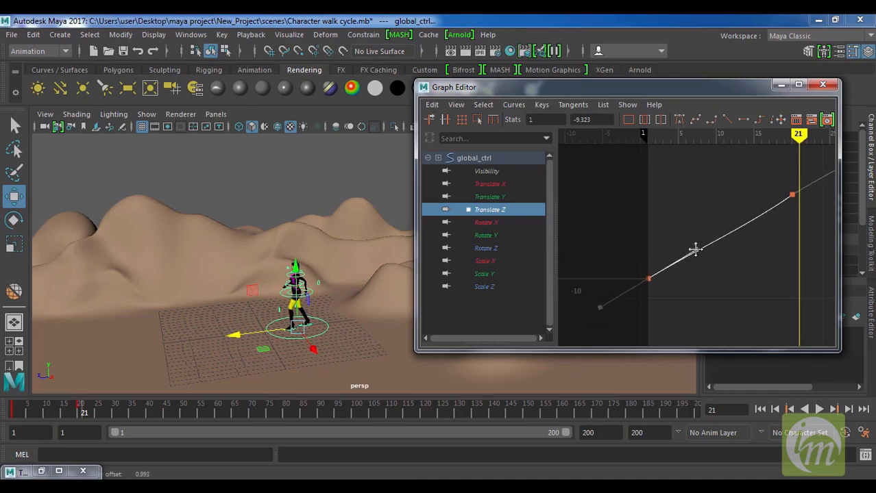
alt+right_drag(708, 255, 671, 250)
drag(664, 205, 650, 248)
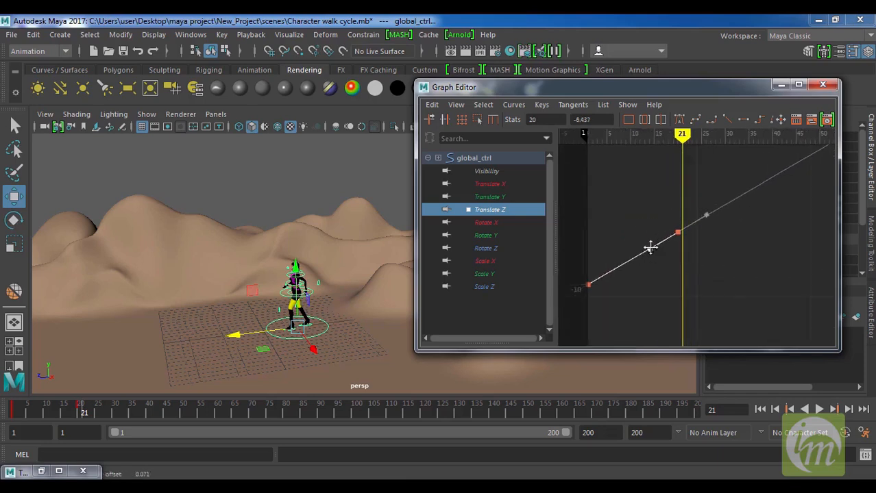
alt+right_drag(653, 259, 747, 179)
- Put the Graph Editor away, hide NURBS curves in the perspective view and clear the selection for a clean view of the character
click(782, 85)
alt+drag(537, 259, 538, 221)
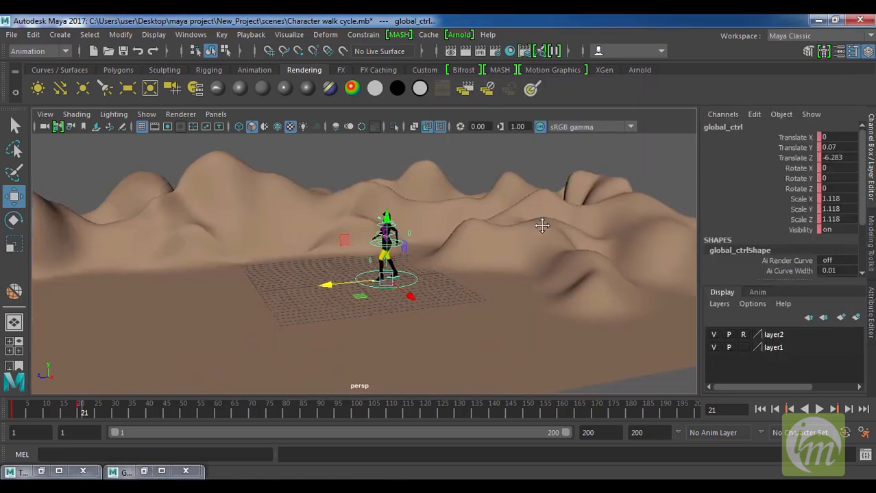
click(146, 114)
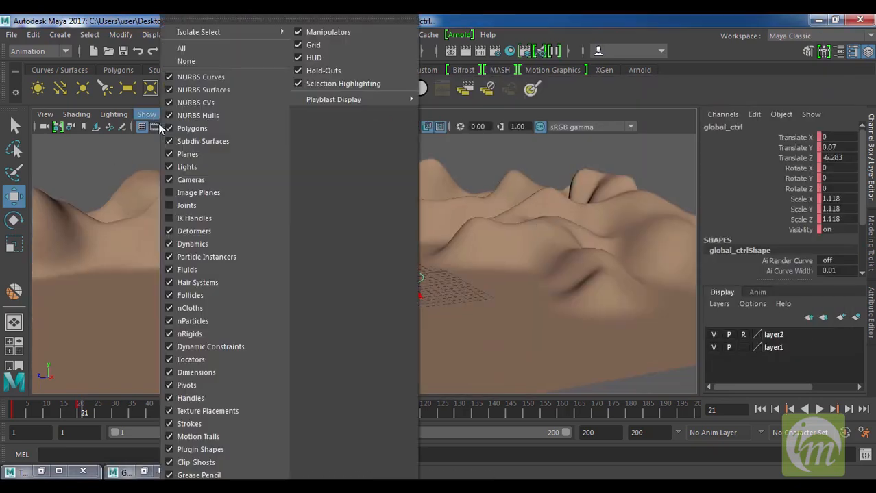
click(192, 76)
alt+right_drag(488, 235, 512, 246)
alt+drag(512, 246, 531, 196)
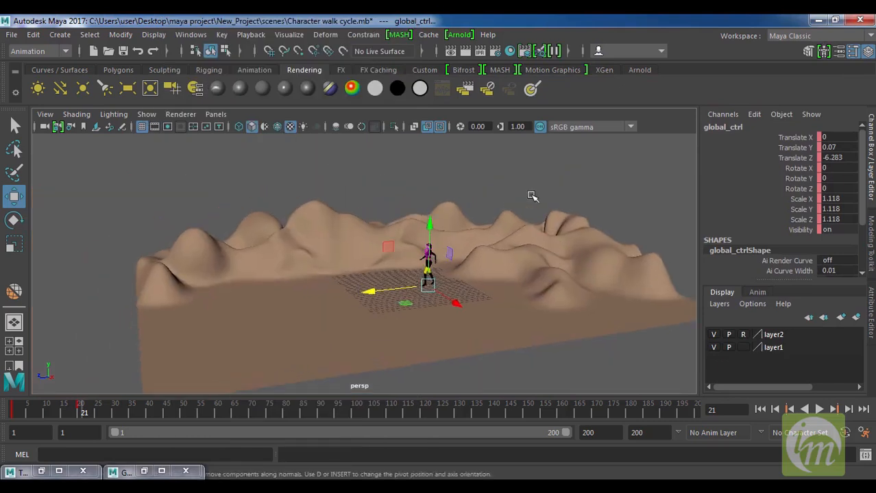
click(470, 280)
alt+drag(471, 280, 280, 198)
click(146, 115)
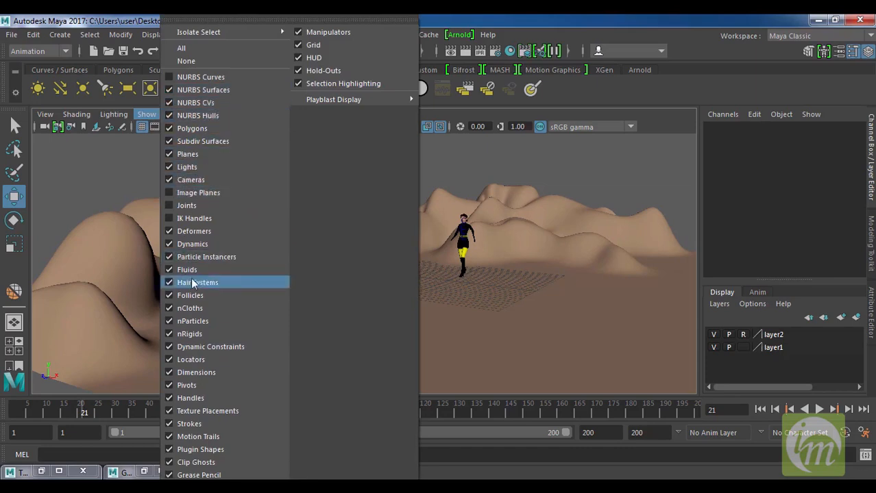
click(169, 234)
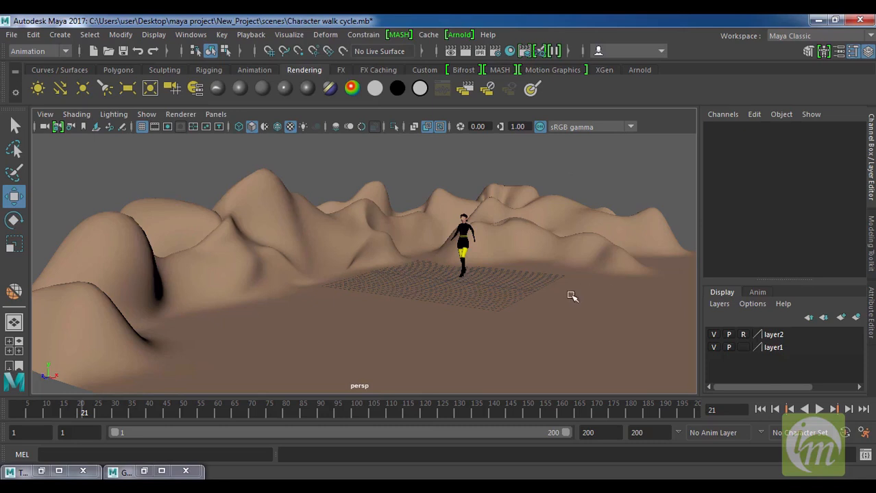
- Play the looping walk from frame 1, watch the character from the side, and return to the first frame
click(760, 410)
click(818, 409)
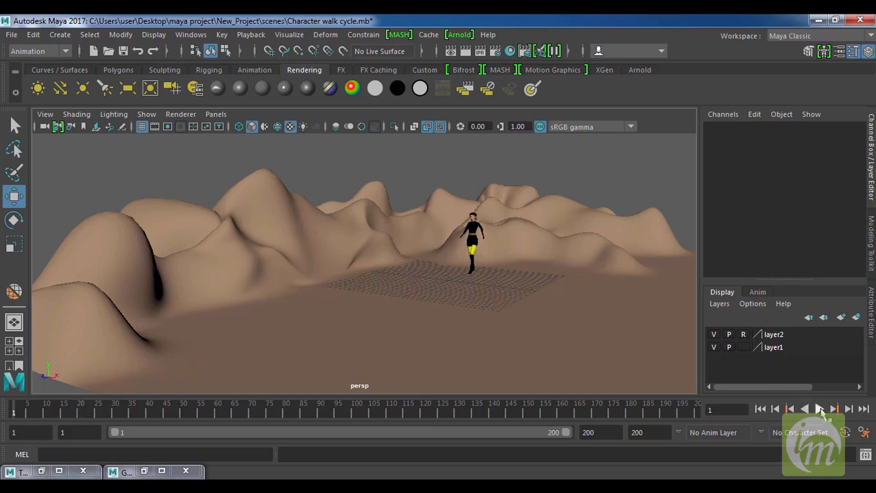
alt+drag(583, 288, 504, 347)
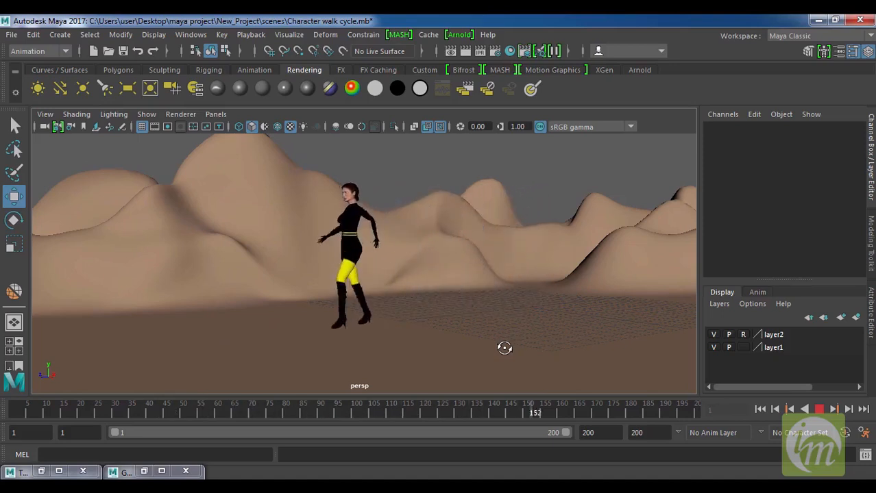
click(819, 409)
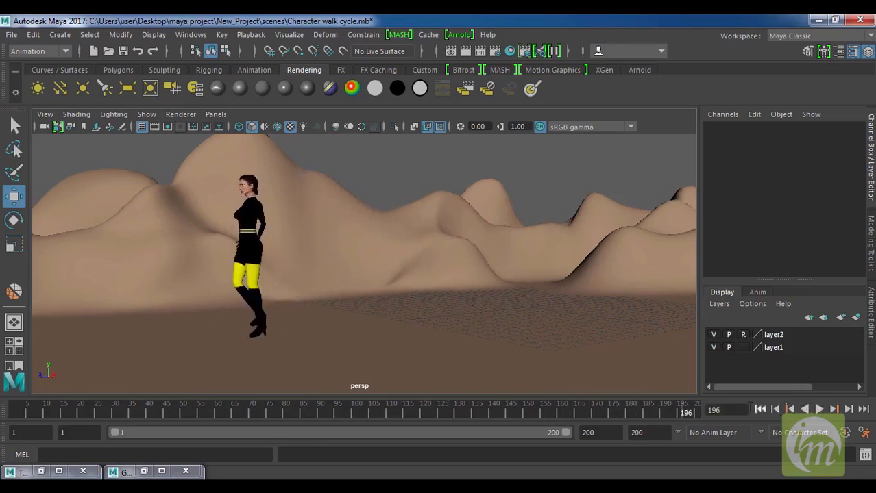
click(760, 409)
- Show the NURBS curves in the perspective view again
alt+drag(557, 276, 543, 291)
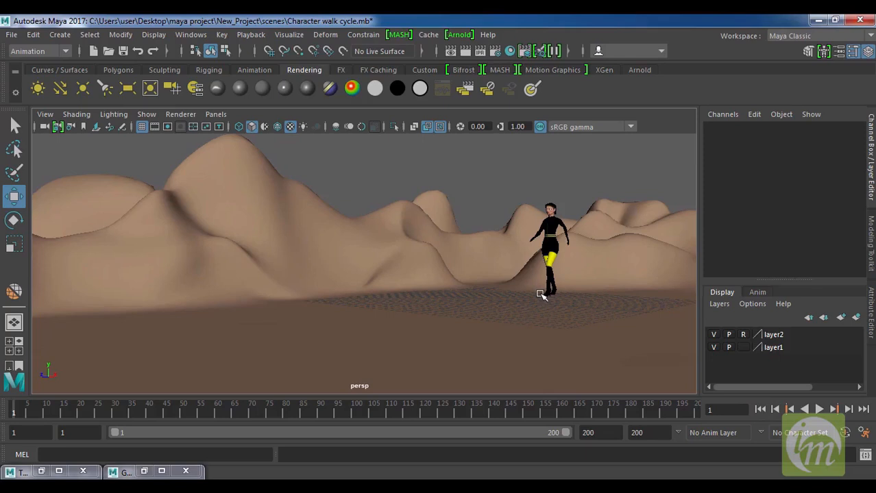
alt+drag(541, 295, 548, 274)
click(146, 113)
click(199, 72)
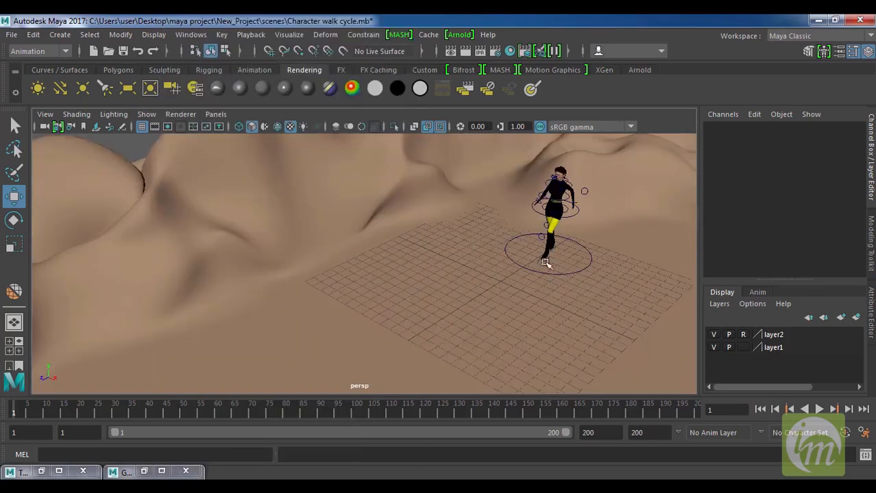
- Select the character's global control and save the walk cycle scene
click(575, 265)
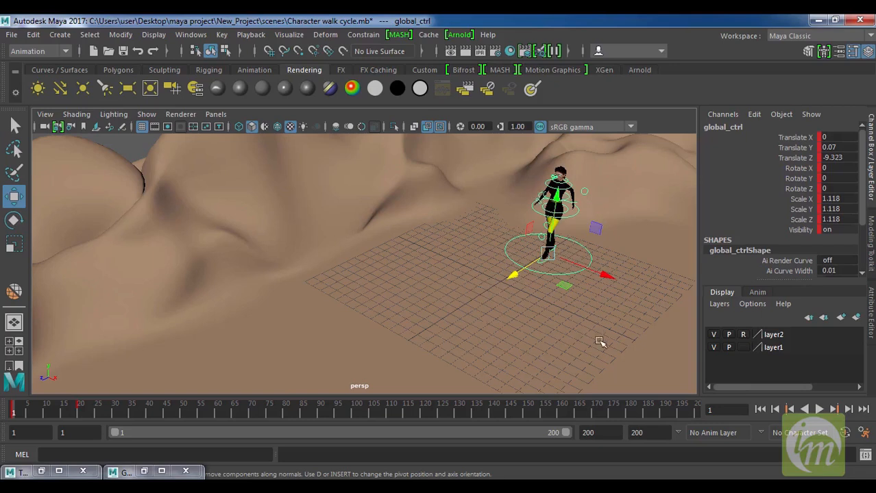
alt+drag(567, 323, 567, 308)
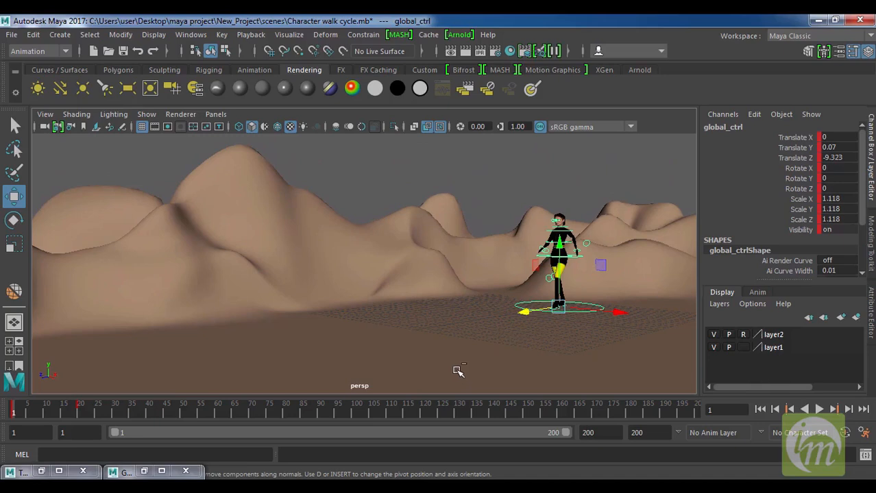
key(ctrl+s)
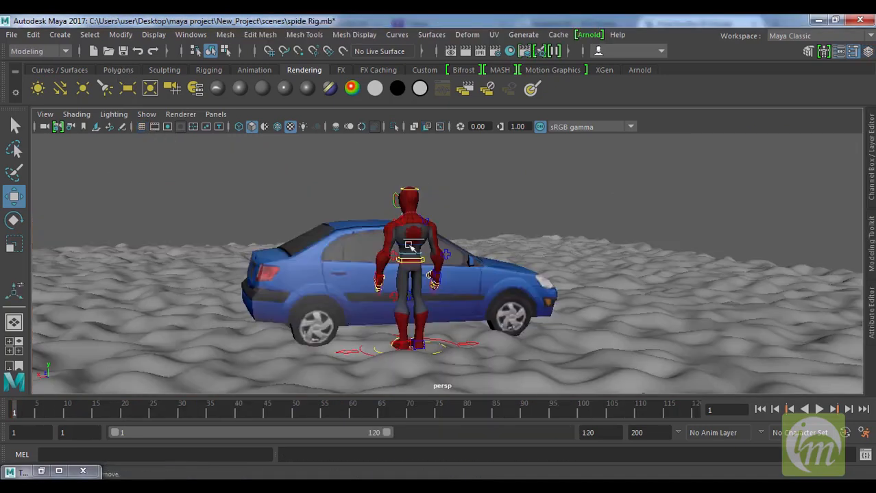
- Examine the blue car, the Spider-Man rig and the ground plane in the spide Rig scene
alt+drag(394, 266, 496, 287)
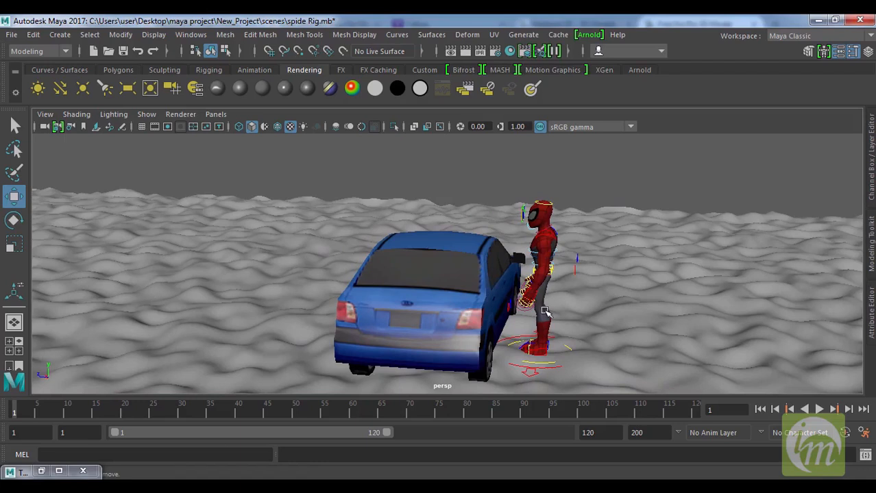
scroll(545, 311, up, 5)
alt+drag(535, 329, 524, 269)
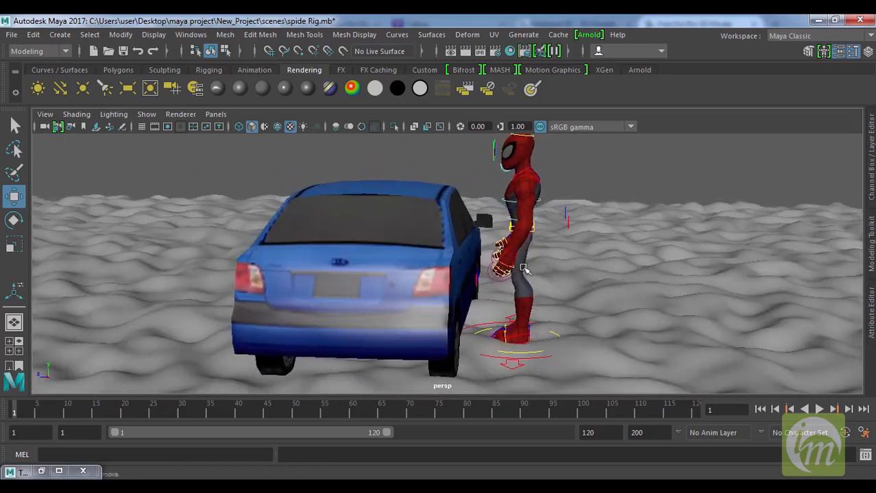
scroll(530, 275, down, 2)
click(418, 246)
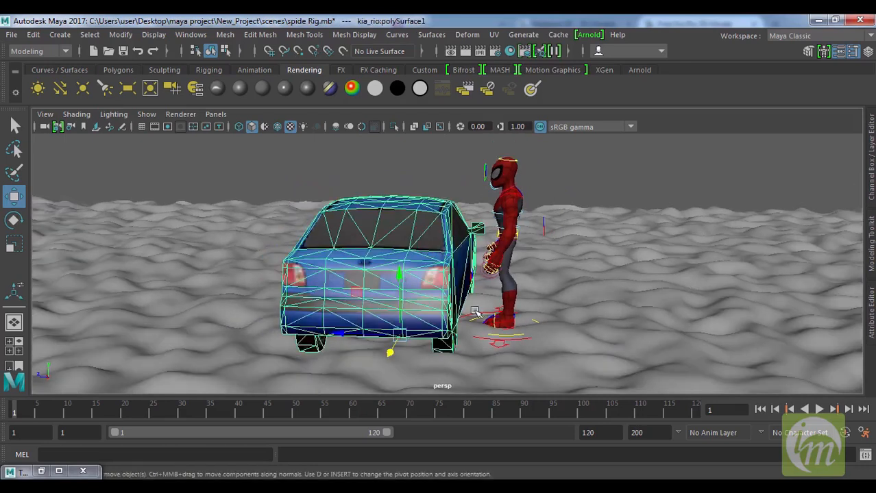
alt+drag(535, 316, 462, 319)
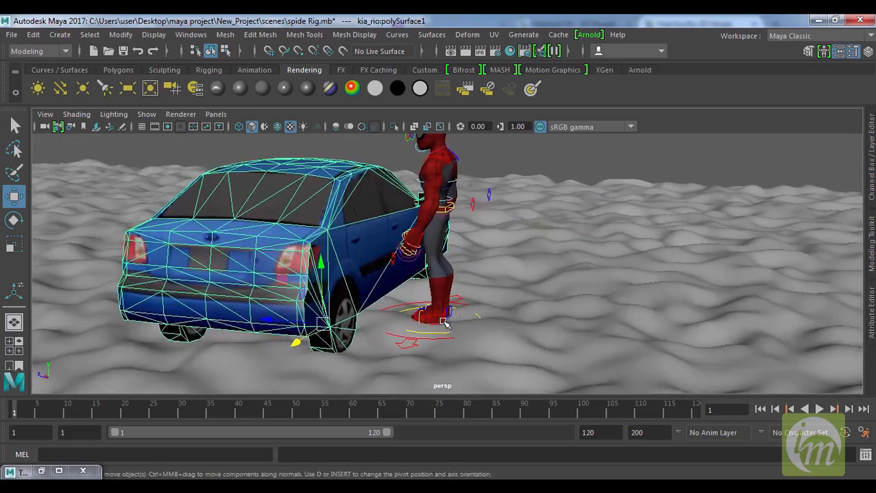
click(446, 323)
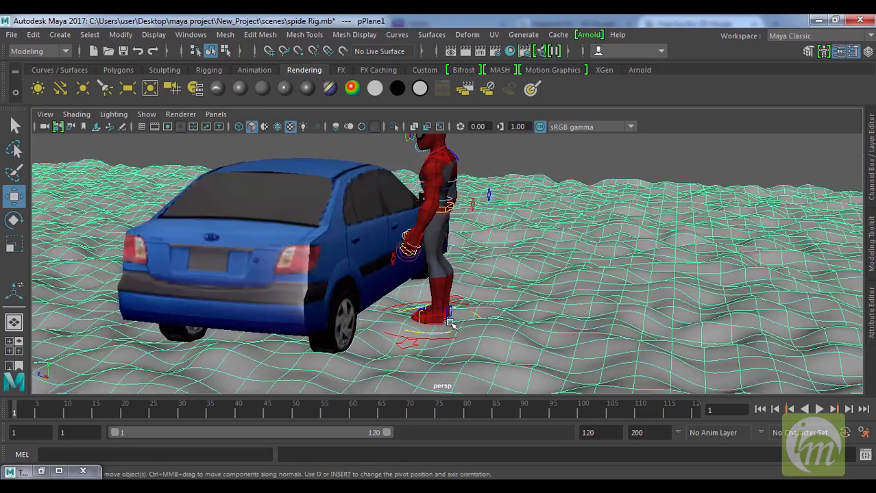
- Set the end of the playback range to frame 200
alt+drag(442, 326, 599, 428)
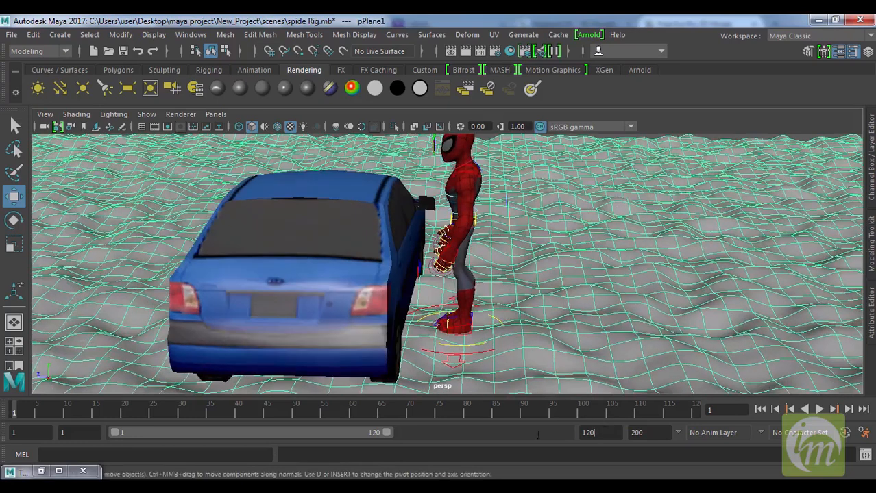
key(BackSpace)
key(BackSpace)
key(BackSpace)
text(200)
key(Return)
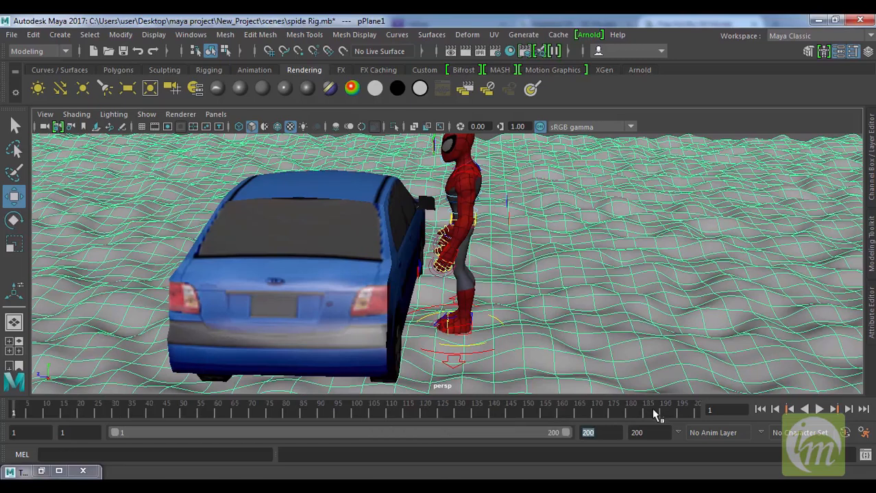
- Move the left IK foot control slightly back and key it at frame 1, with the playback range shortened to end at frame 29
scroll(507, 331, up, 2)
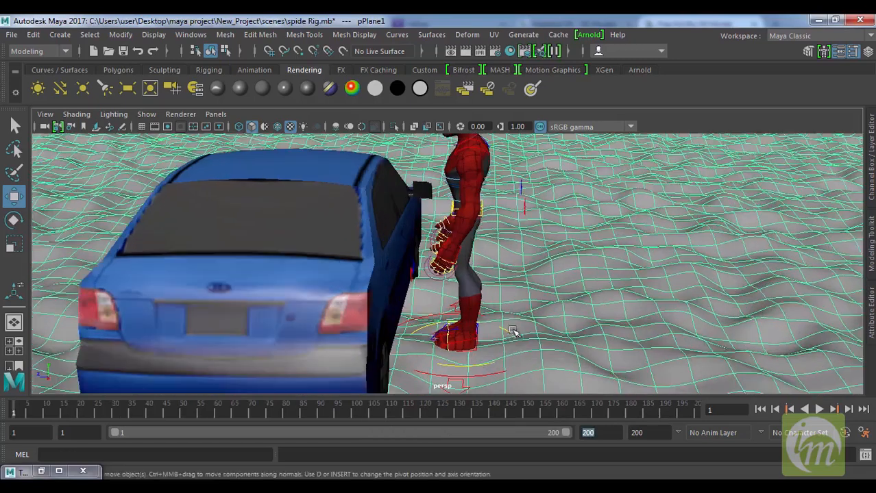
click(468, 343)
drag(415, 336, 433, 343)
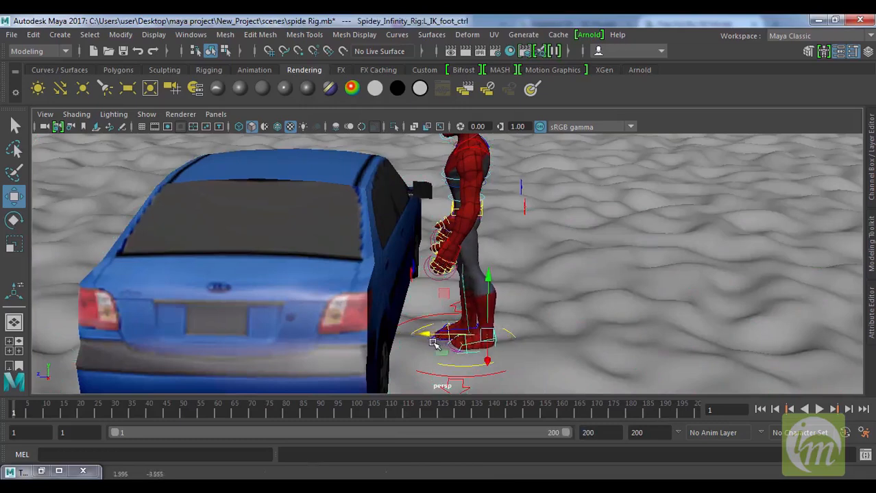
drag(561, 437, 171, 449)
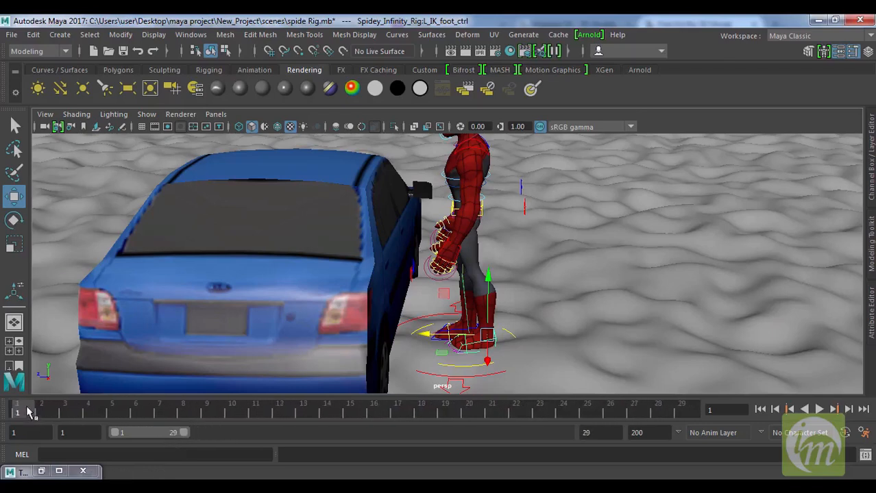
drag(425, 341, 420, 339)
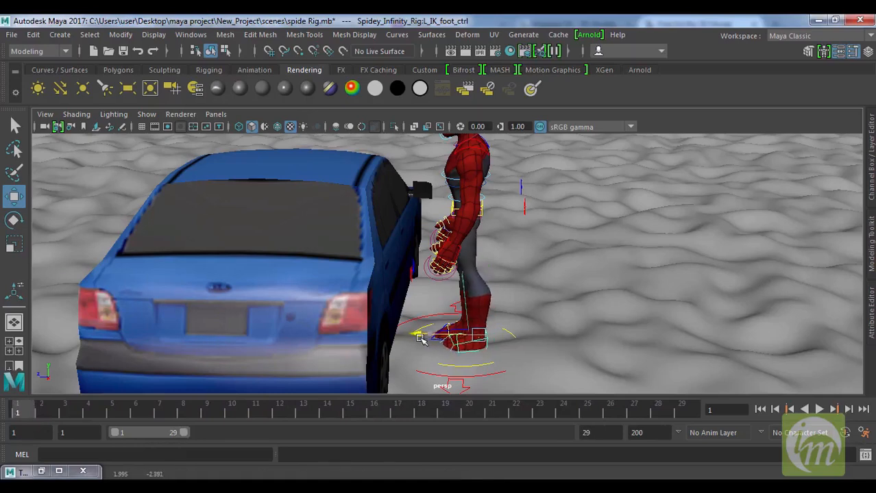
key(s)
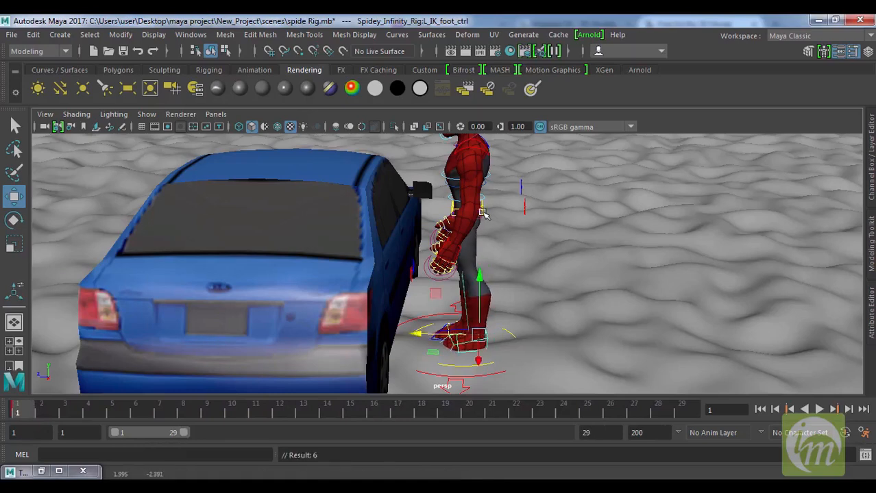
- Shift the pelvis control back and slightly down so the knees bend, and key it at frame 1
alt+drag(533, 232, 463, 214)
click(456, 206)
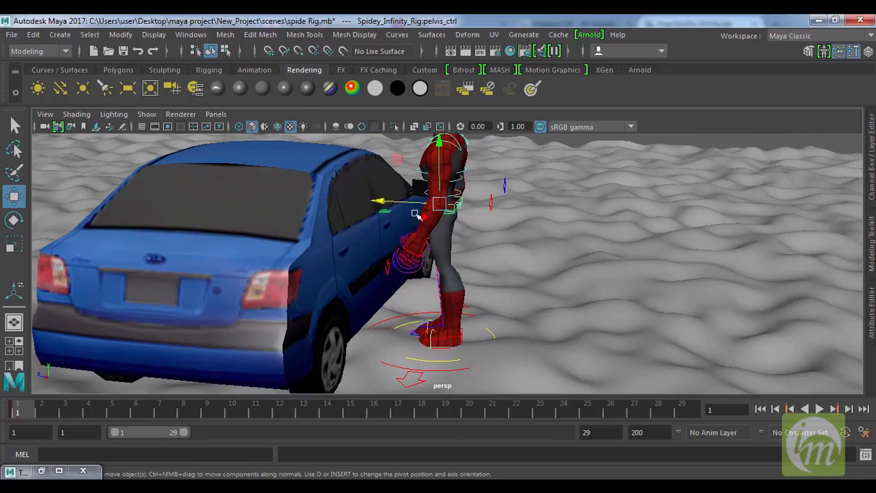
drag(380, 200, 445, 148)
key(s)
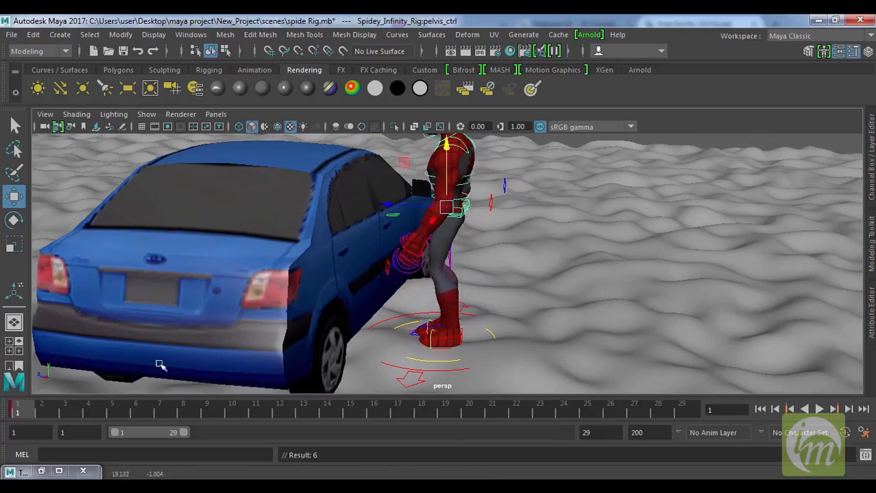
key(alt+v)
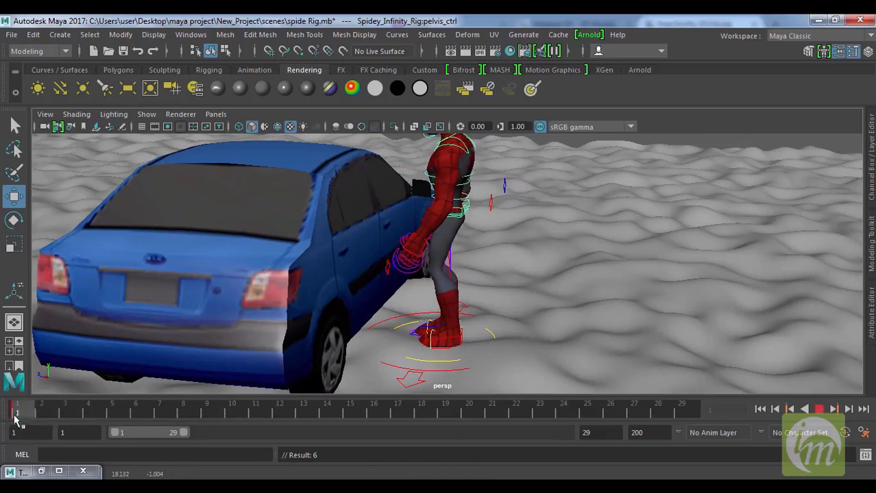
click(114, 413)
alt+drag(498, 327, 500, 261)
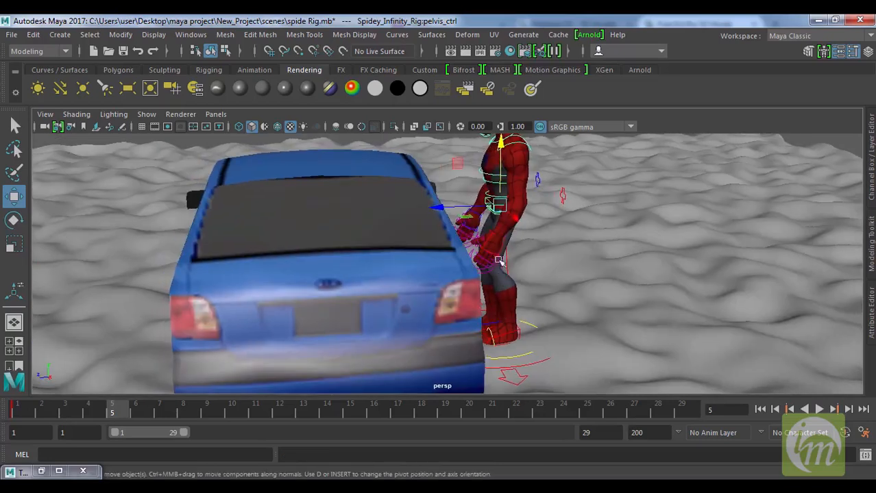
click(504, 252)
alt+right_drag(503, 251, 553, 280)
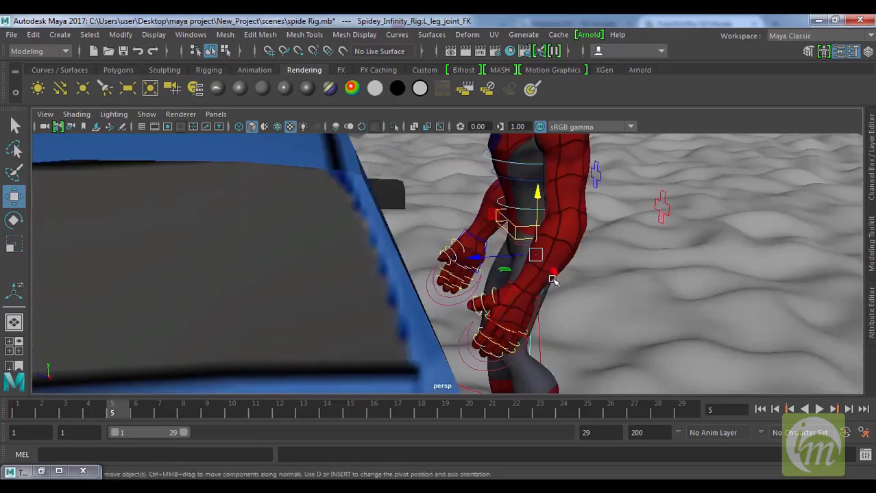
- Raise the left and right IK hand controls slightly at frame 1 and key the hand pose
click(18, 410)
click(538, 305)
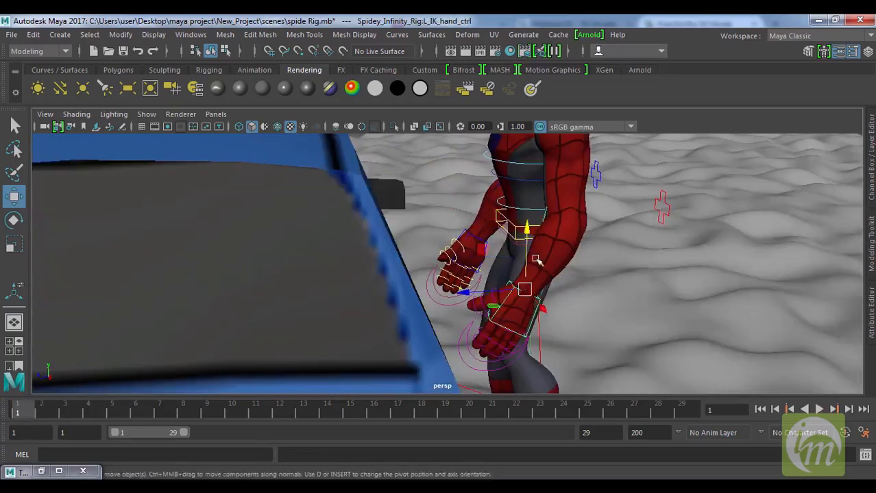
drag(525, 233, 525, 229)
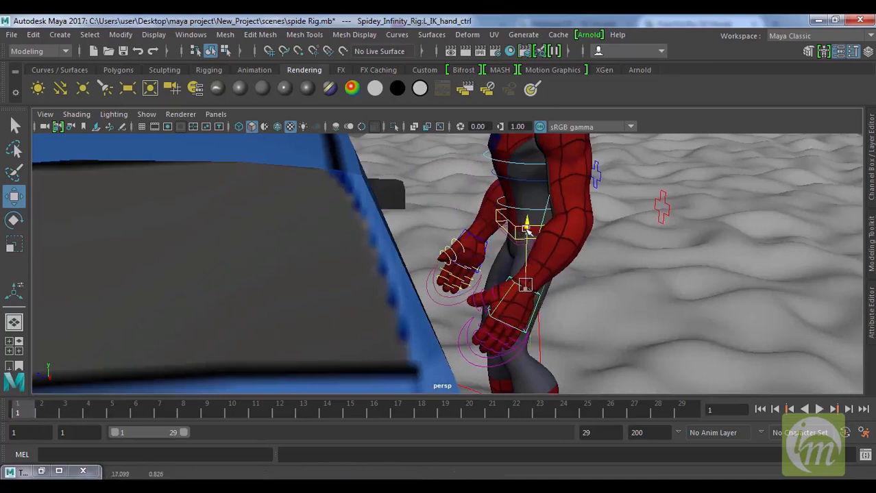
click(471, 236)
drag(477, 174, 478, 170)
key(s)
- Key the right IK foot control and the neck control at frame 1
alt+drag(343, 324, 519, 299)
click(459, 303)
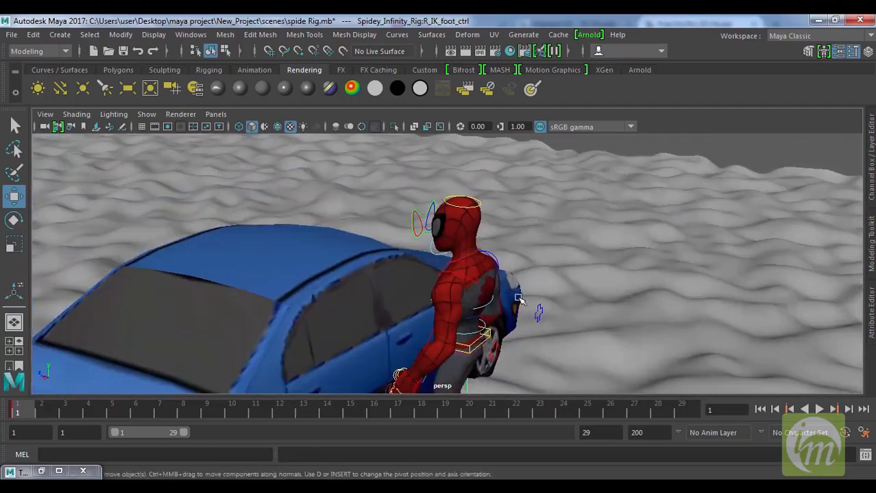
click(472, 257)
alt+drag(474, 258, 552, 266)
key(s)
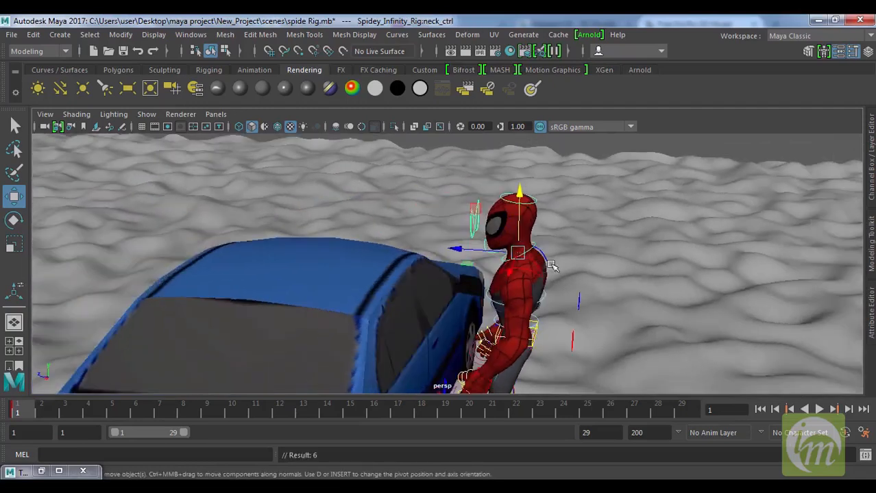
- Go to frame 5, shift the left IK hand control back towards the hip, and key it
mouse_move(38, 410)
mouse_down()
mouse_move(137, 418)
mouse_move(121, 416)
mouse_up()
alt+middle_drag(584, 343, 578, 275)
alt+drag(548, 320, 553, 274)
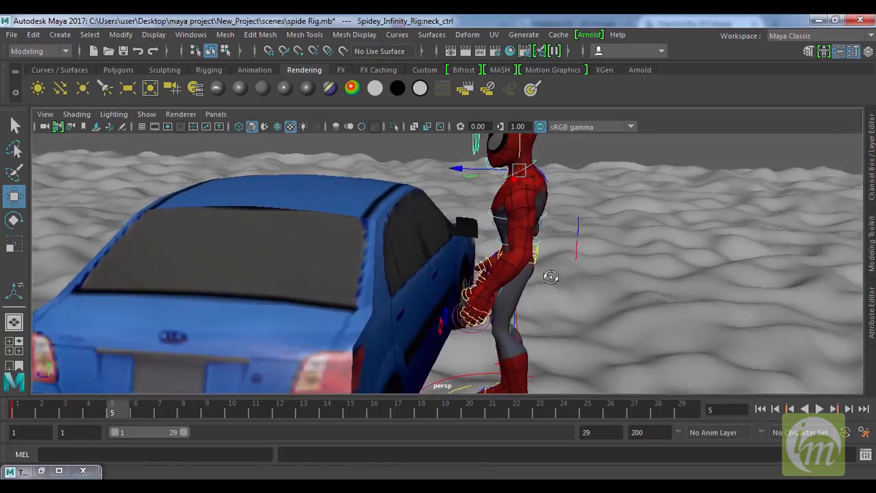
click(492, 310)
drag(436, 287, 451, 294)
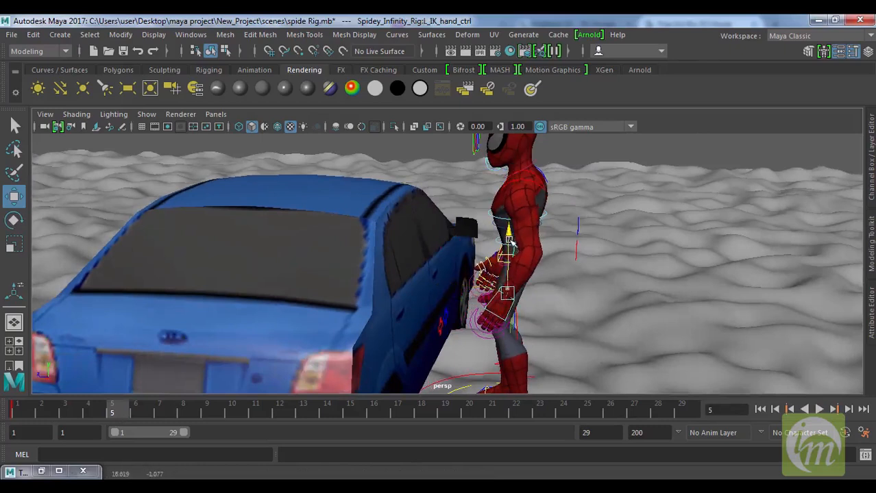
key(s)
- Raise the right IK hand control slightly at frame 5 and key it
alt+drag(547, 299, 363, 292)
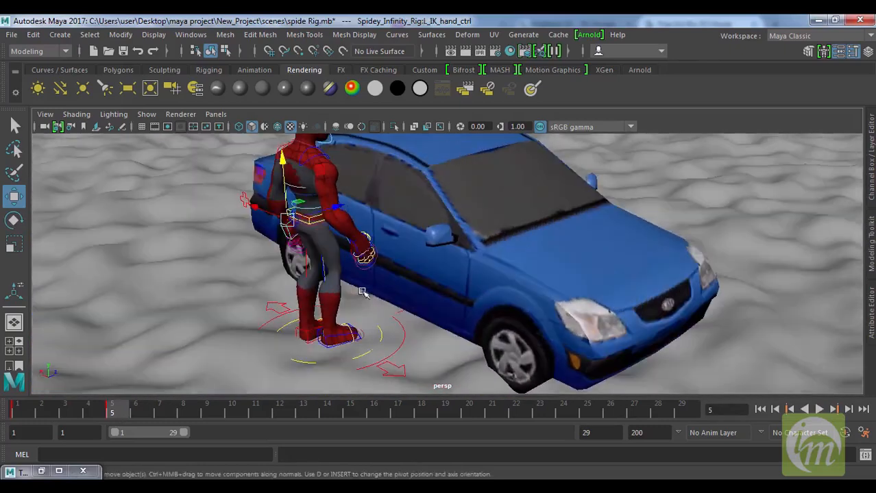
click(357, 252)
alt+right_drag(413, 274, 447, 340)
alt+middle_drag(452, 322, 474, 357)
click(342, 284)
drag(334, 233, 332, 221)
alt+drag(440, 273, 359, 281)
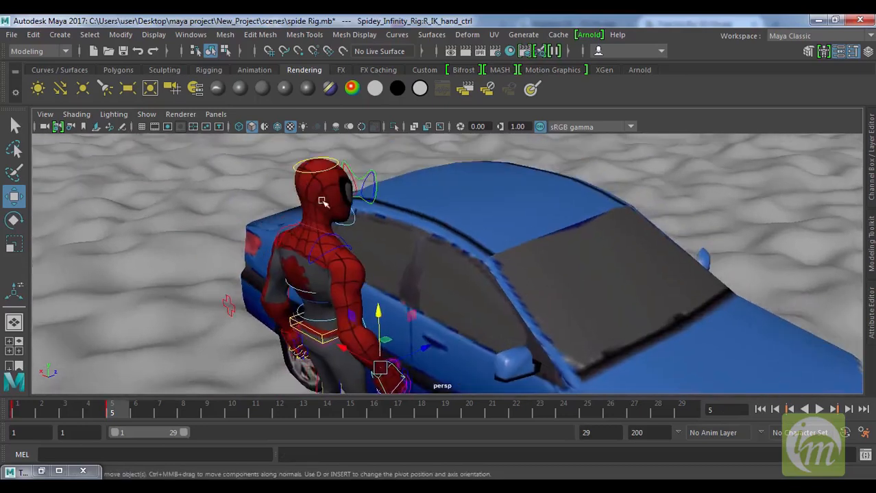
- Key the neck control and the right IK foot control at frame 5
click(313, 228)
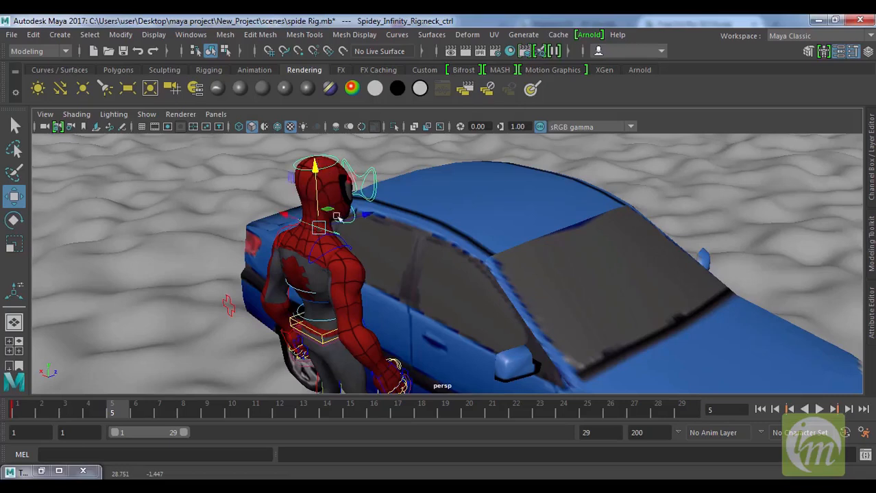
scroll(438, 302, up, 3)
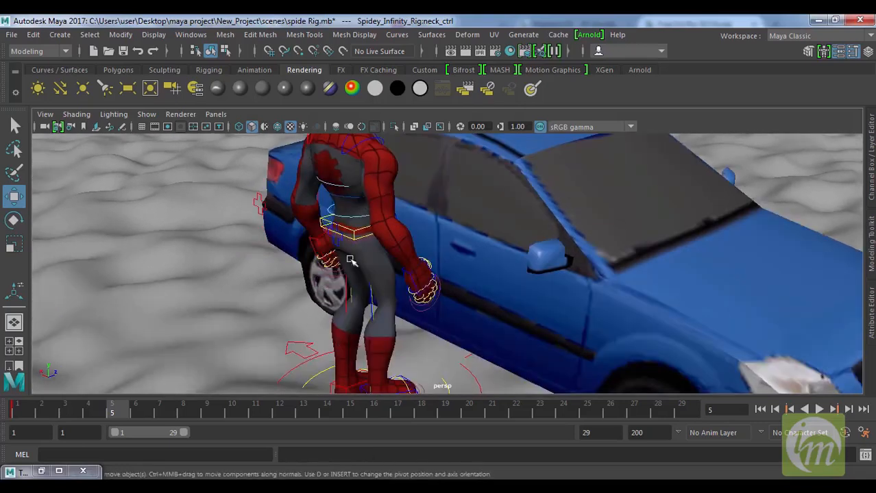
alt+drag(392, 299, 434, 361)
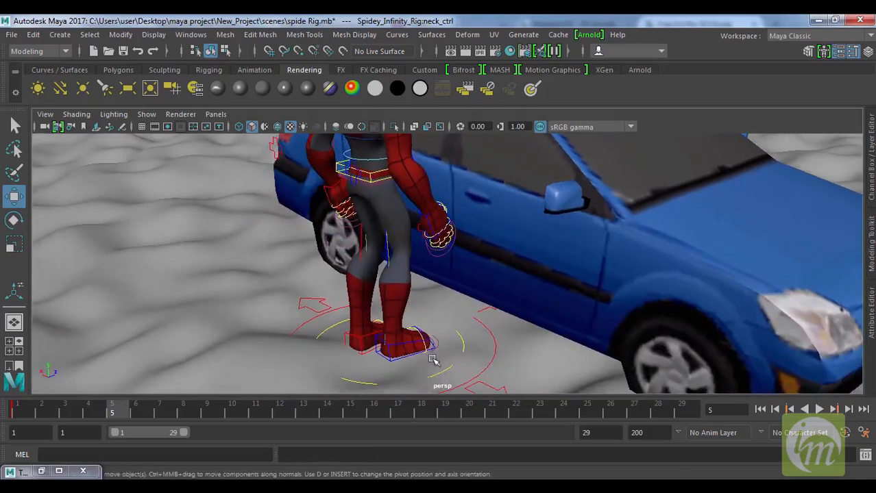
click(393, 361)
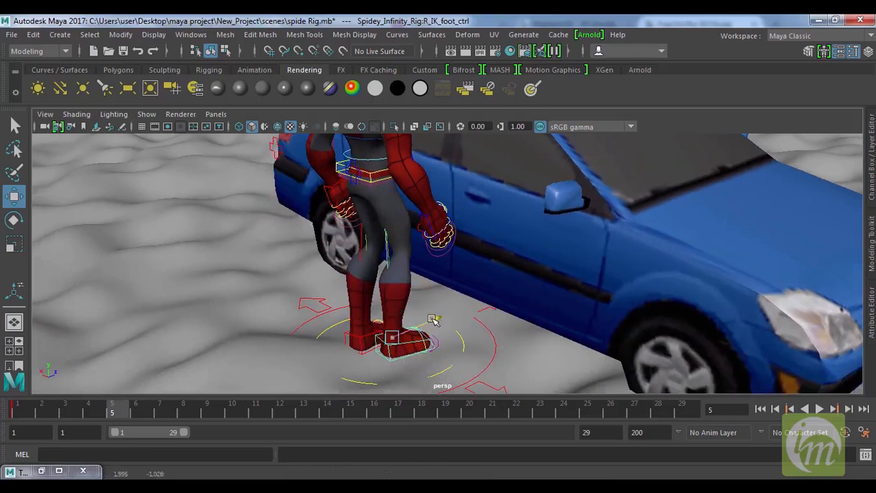
alt+drag(436, 321, 628, 320)
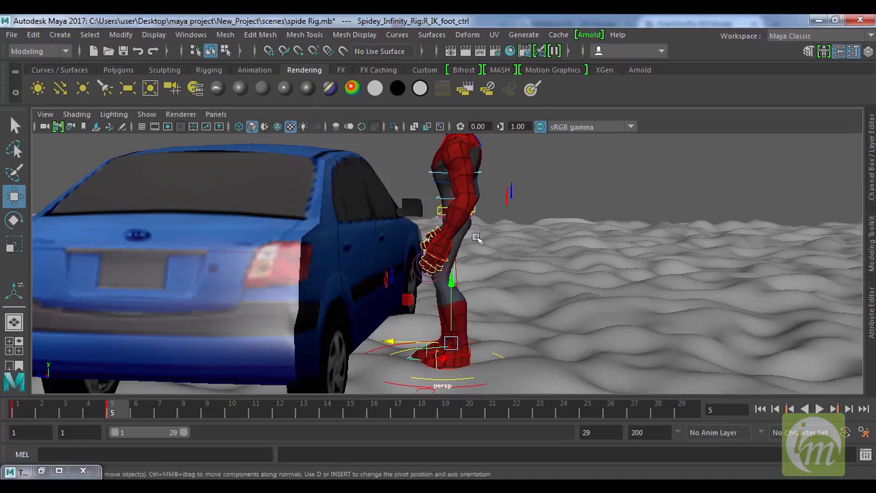
- Lower the pelvis control very slightly at frame 5 and key it
click(442, 208)
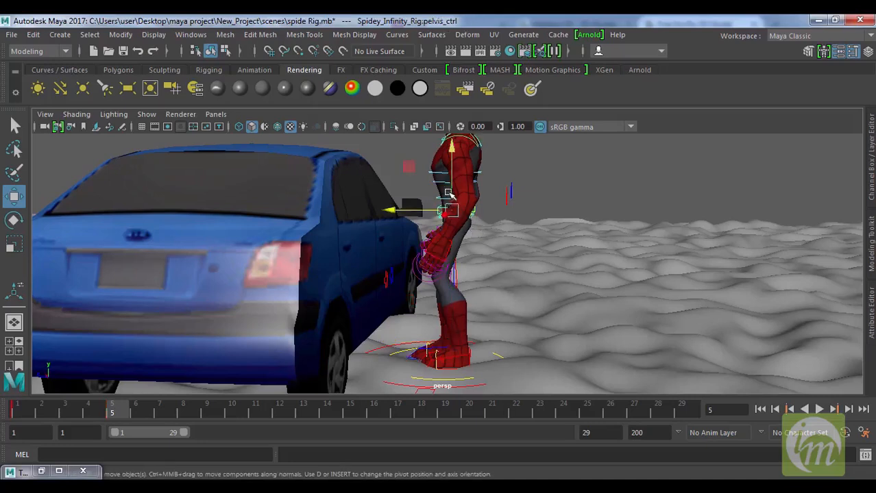
drag(452, 161, 452, 163)
key(s)
- At frame 12, lower the pelvis control into a deep crouch, key it, and tilt the body forward towards the car
key(alt+v)
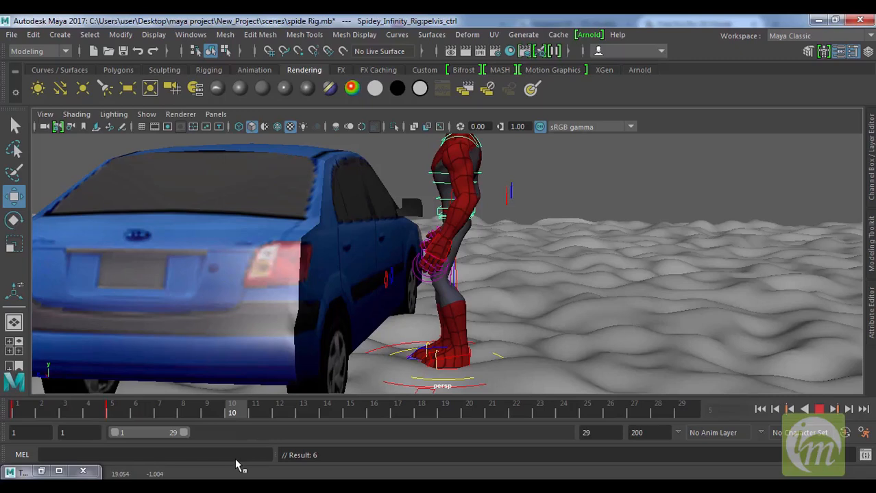
key(alt+period)
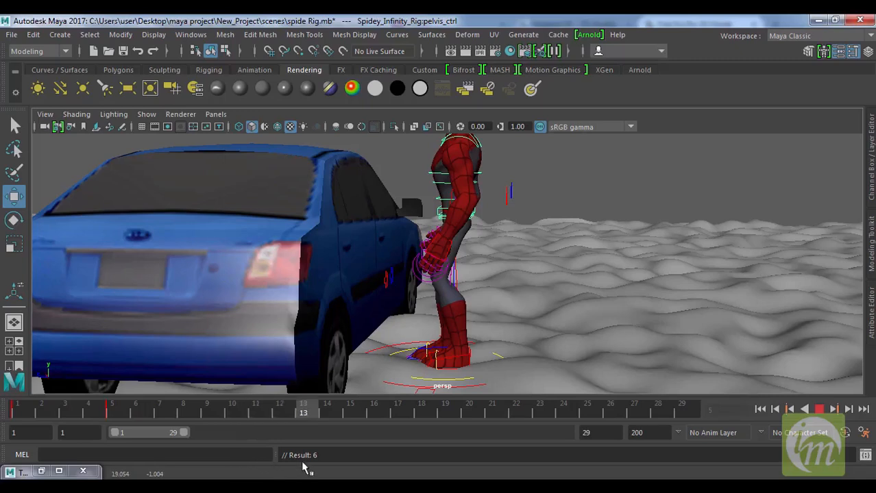
key(alt+comma)
key(alt+comma)
key(alt+period)
key(alt+period)
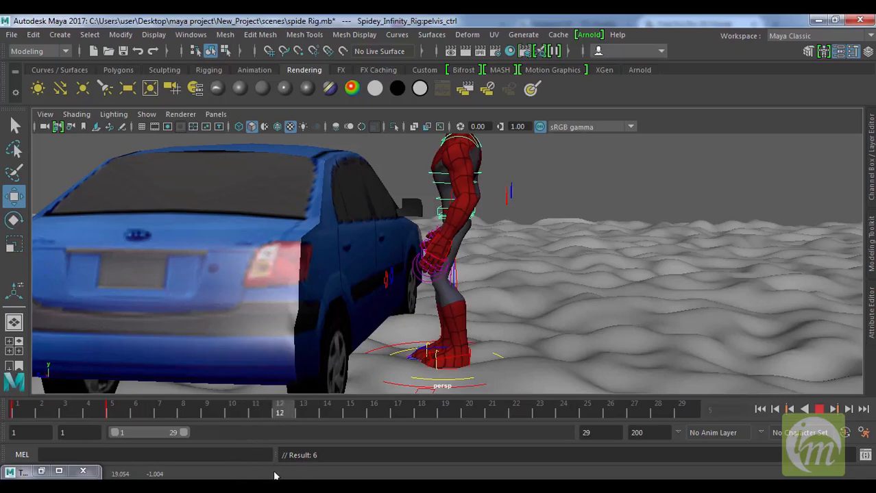
drag(453, 147, 455, 203)
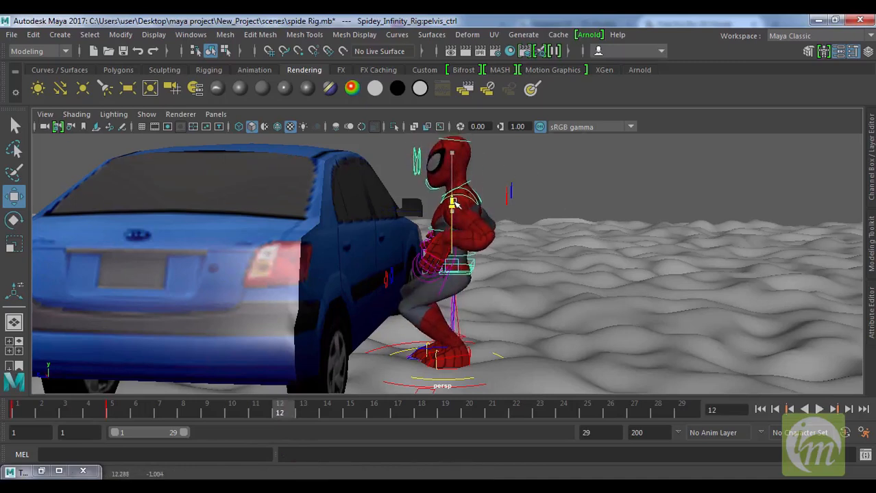
key(e)
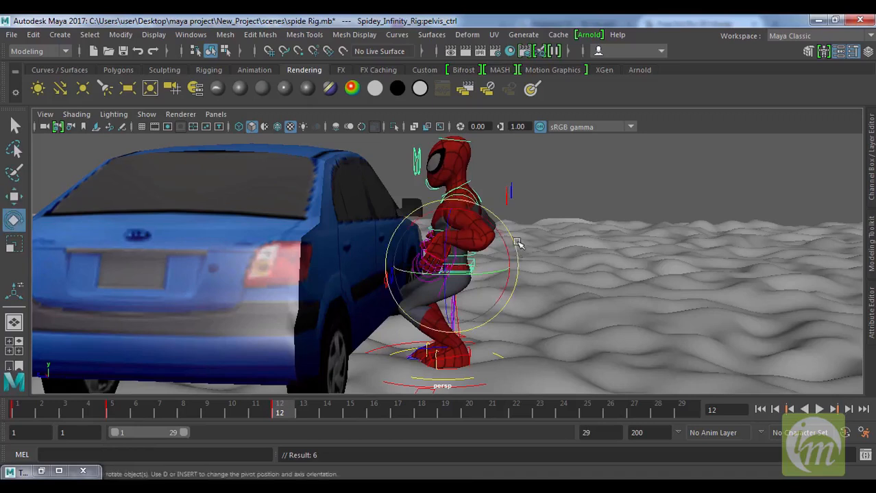
drag(516, 239, 504, 228)
click(577, 177)
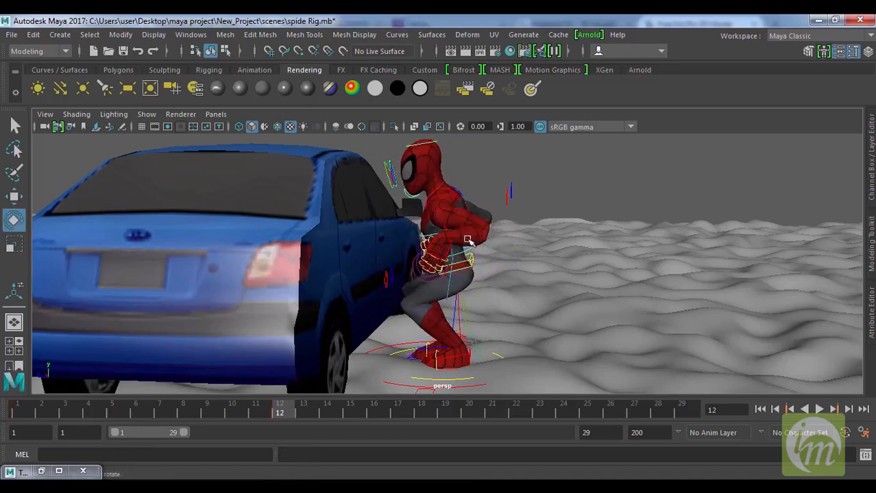
click(451, 248)
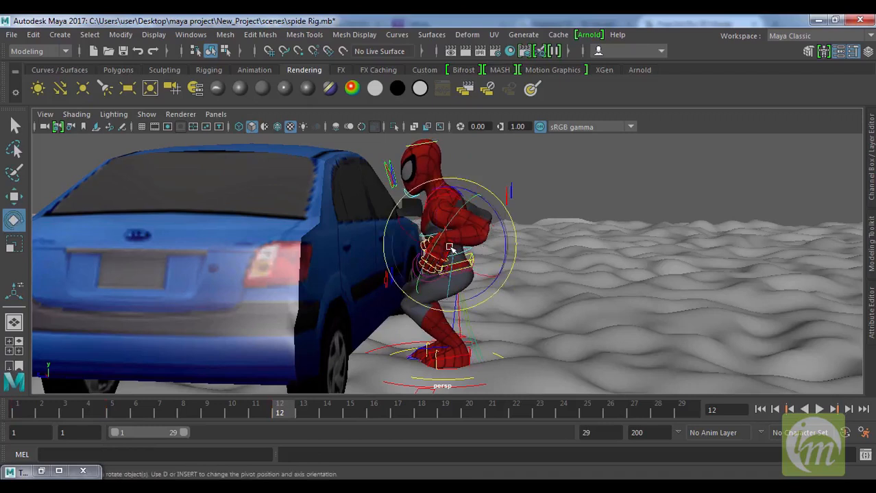
click(552, 188)
click(452, 247)
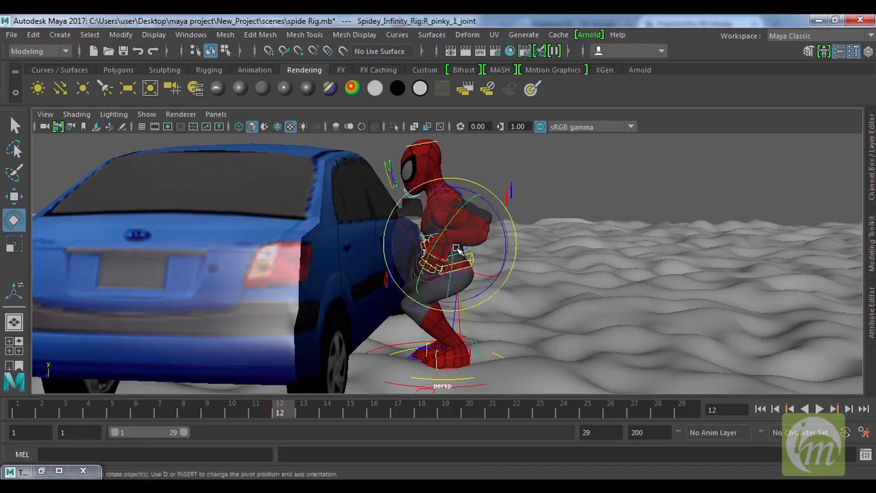
click(573, 209)
key(q)
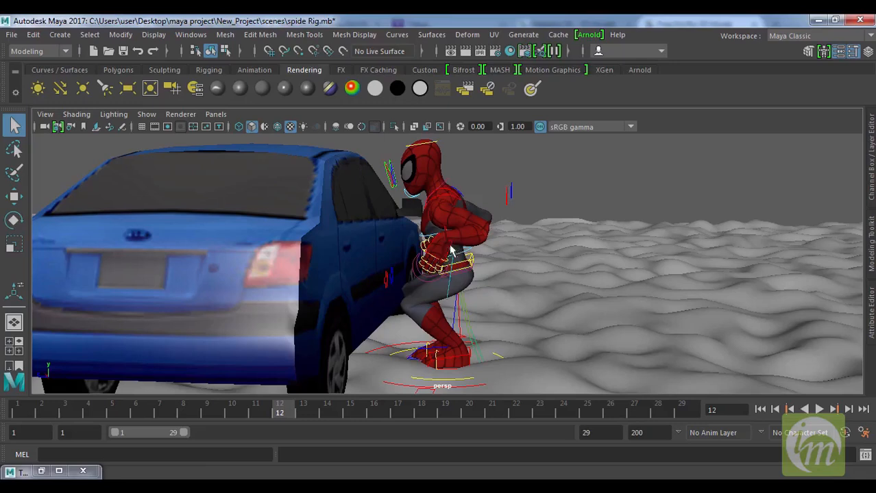
click(451, 250)
scroll(466, 253, up, 5)
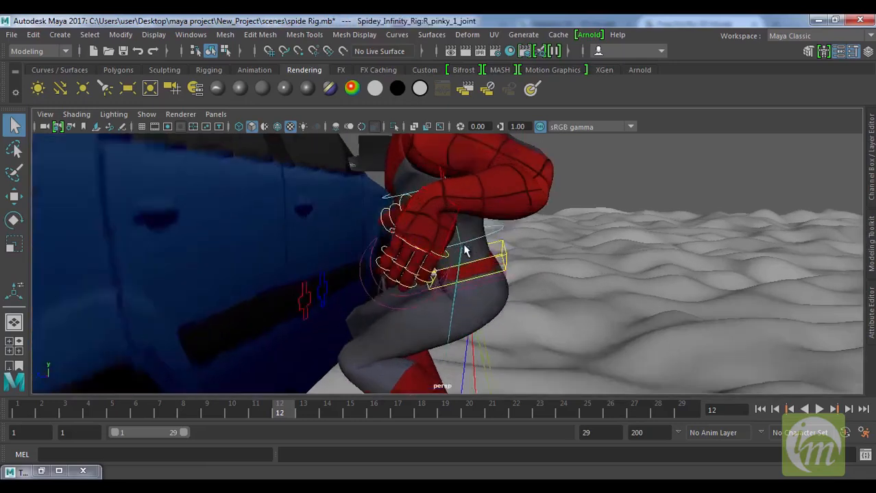
click(451, 226)
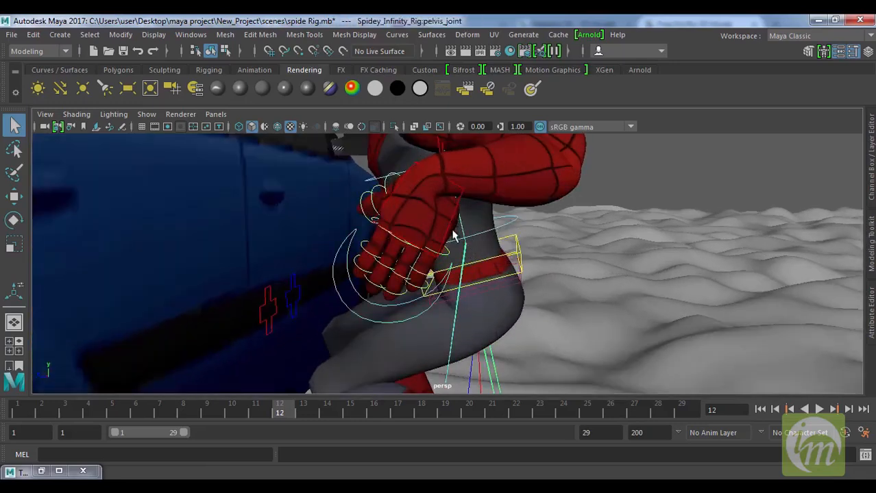
- In the side view, move the left IK hand control forward and down to the knee at frame 12
click(399, 190)
scroll(463, 244, down, 6)
alt+drag(497, 254, 505, 296)
key(space)
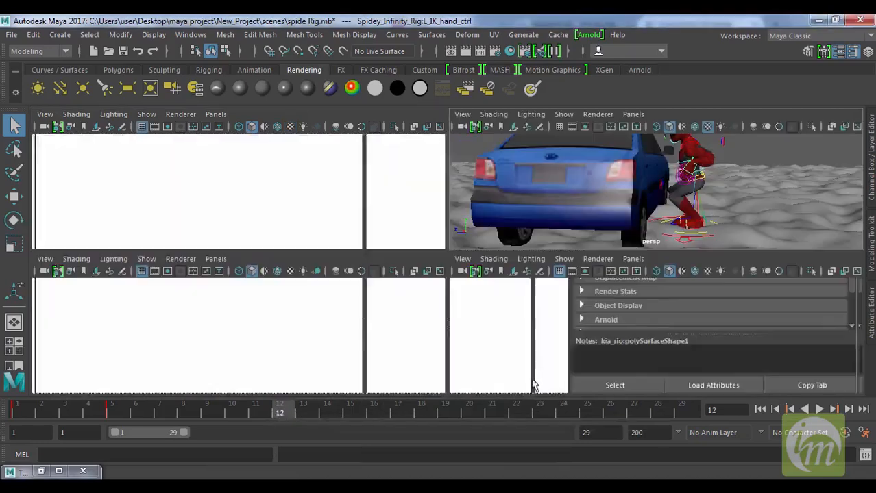
key(space)
scroll(445, 305, down, 3)
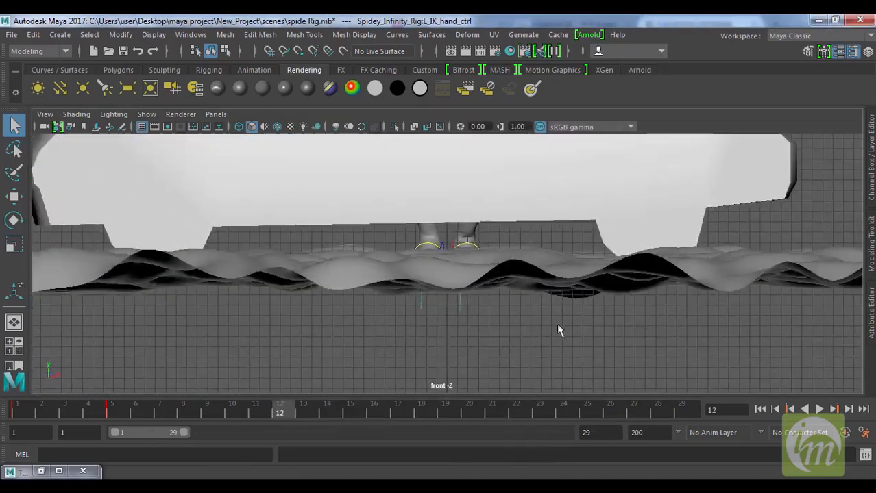
key(space)
key(space)
scroll(627, 330, up, 5)
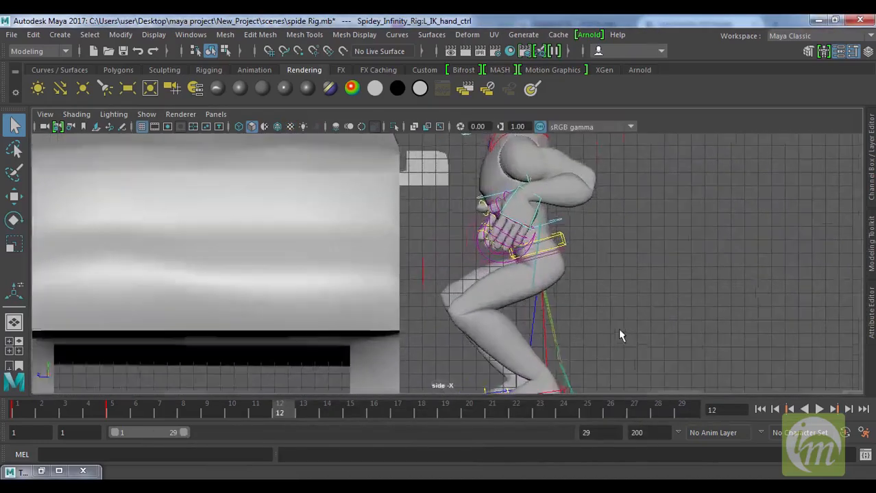
key(w)
key(e)
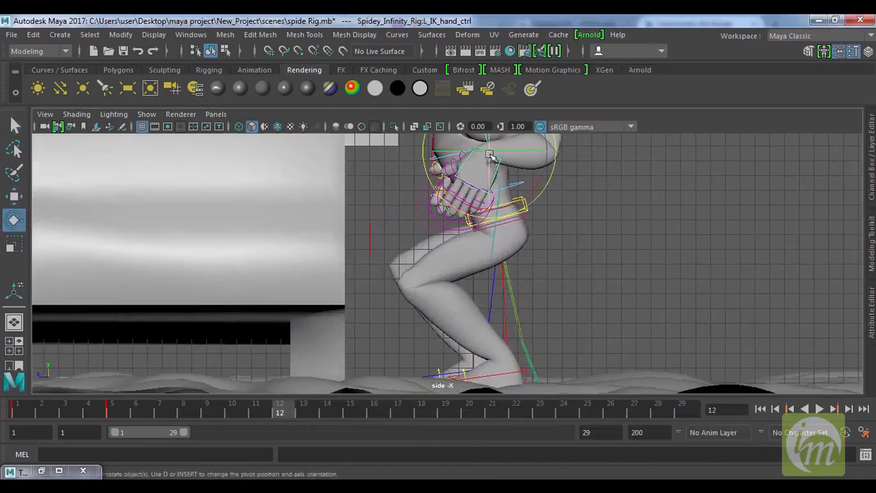
key(w)
drag(489, 155, 412, 250)
- Shift the pelvis control forward and slightly down, then rotate the left IK hand control so its fingers point at the car, keying frame 12
click(525, 207)
drag(498, 217, 476, 233)
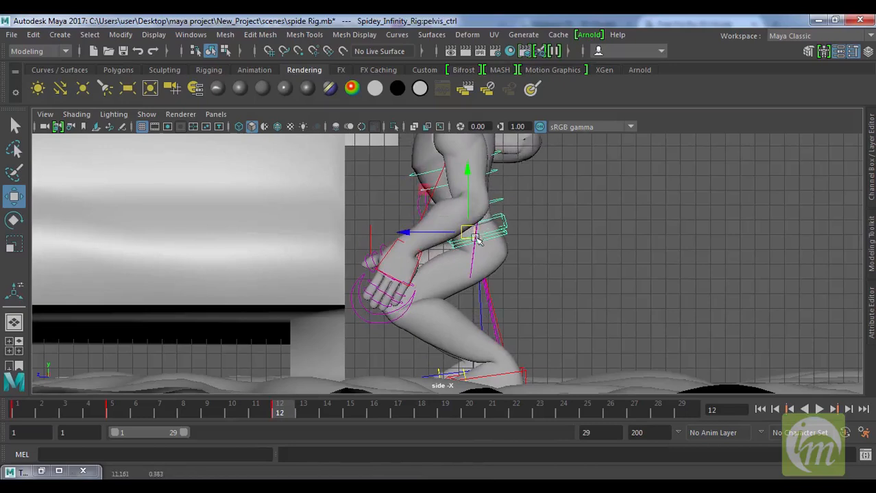
click(398, 270)
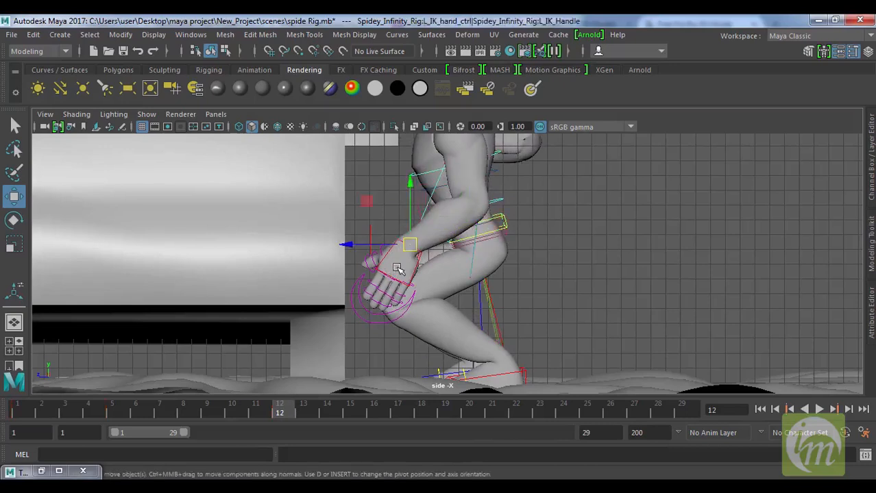
click(391, 229)
click(398, 252)
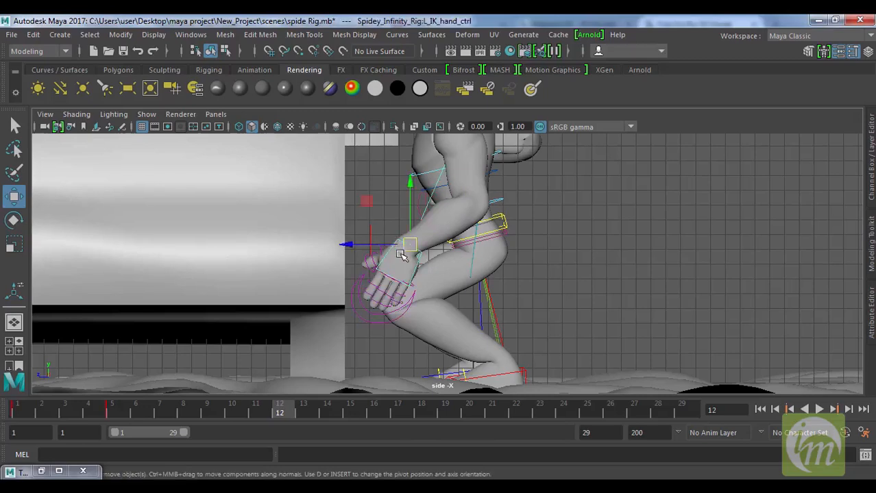
key(e)
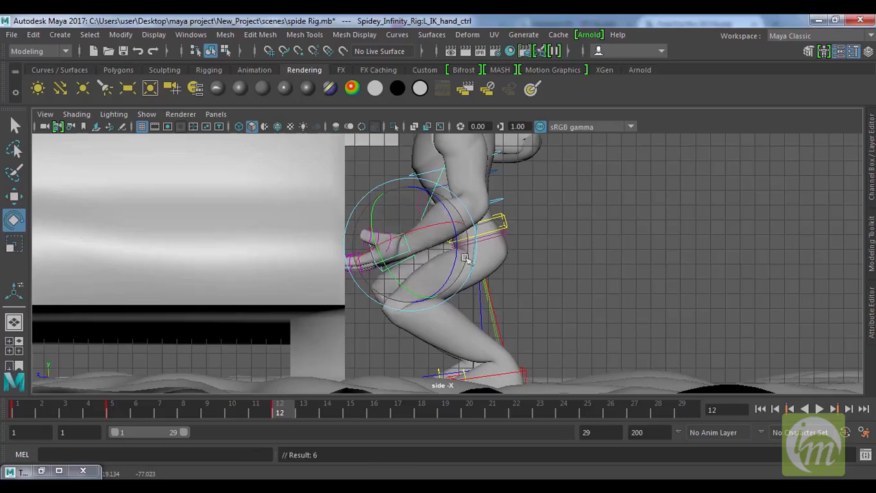
- Back in the perspective view, lower the right IK hand control beside the right leg and key it at frame 12
key(space)
key(space)
alt+drag(589, 233, 319, 274)
alt+drag(288, 166, 232, 275)
click(288, 241)
click(366, 229)
alt+drag(365, 229, 198, 217)
click(197, 217)
scroll(355, 229, up, 2)
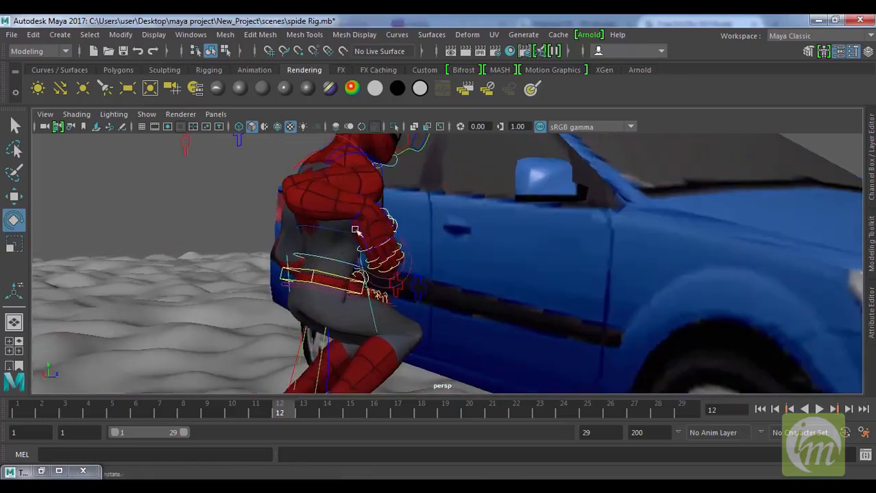
click(355, 223)
alt+drag(358, 221, 368, 206)
key(w)
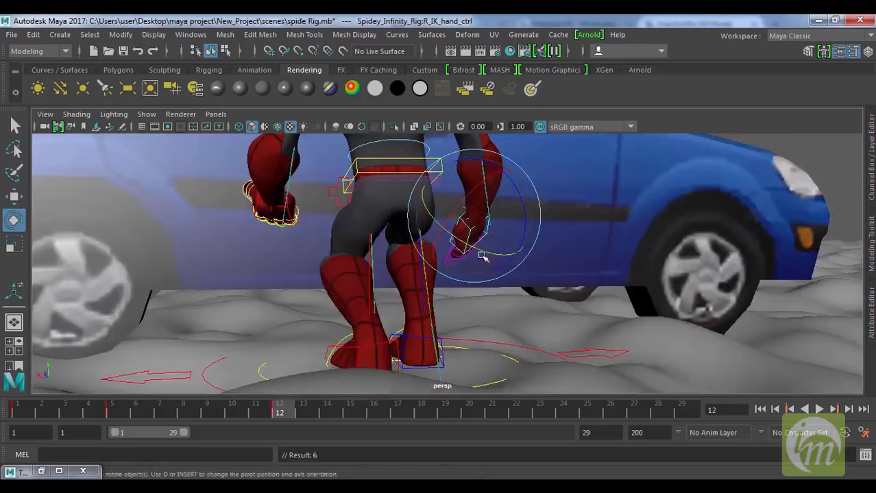
- Rotate and position the right IK hand control to reach towards the car like the left one, and key both hands at frame 12
drag(479, 251, 579, 260)
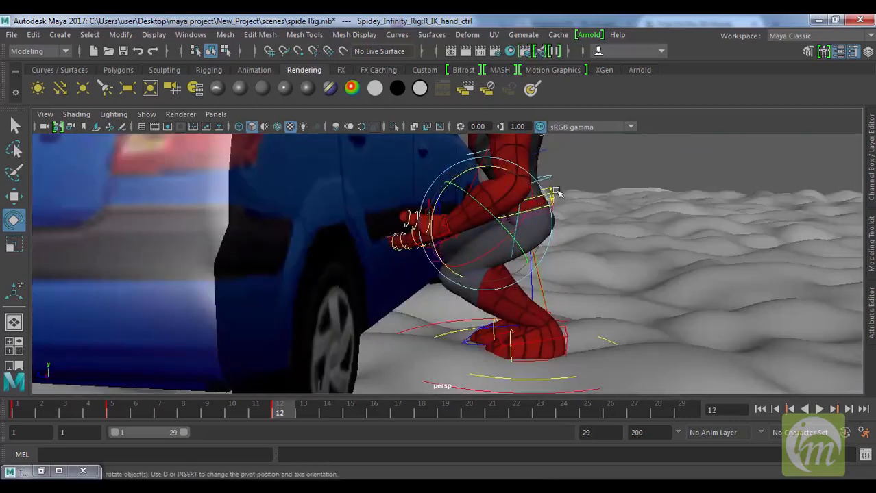
alt+drag(538, 304, 452, 274)
key(w)
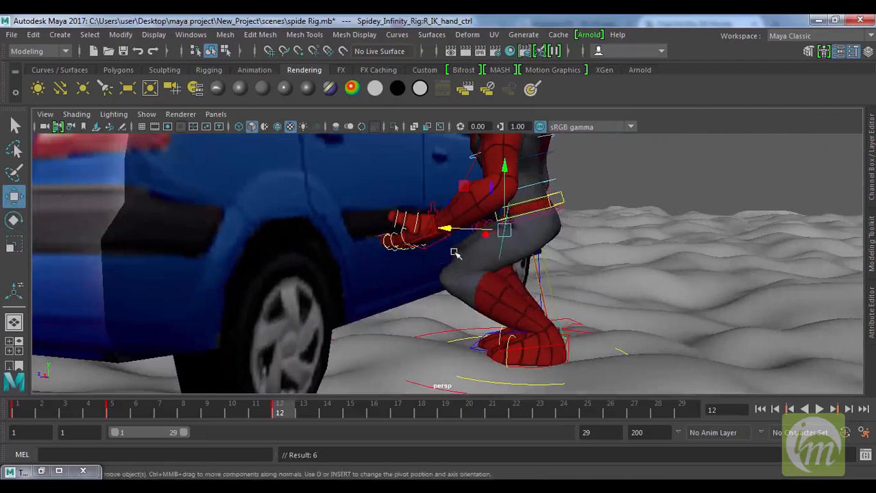
alt+drag(508, 283, 420, 248)
click(420, 248)
click(420, 248)
key(s)
- Select the left IK foot control and key it at frame 12
alt+drag(430, 323, 521, 273)
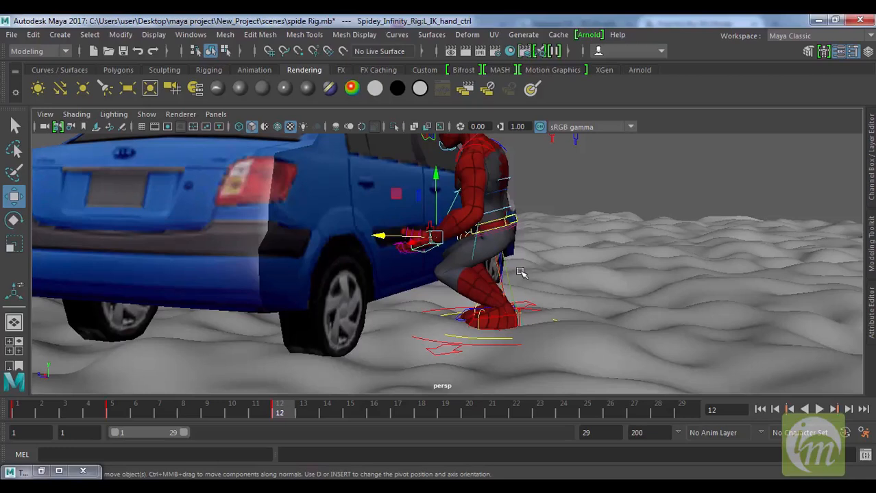
click(519, 220)
alt+drag(520, 226, 566, 252)
click(488, 195)
click(566, 332)
alt+drag(566, 332, 520, 330)
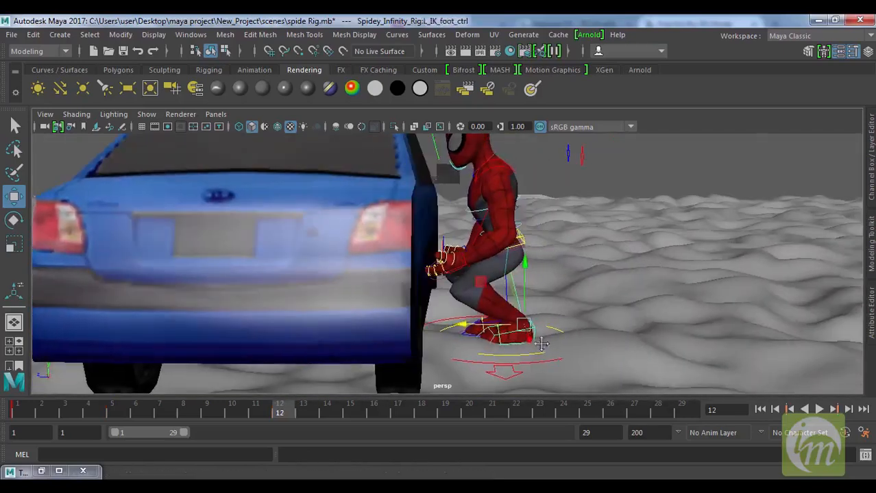
key(w)
key(s)
- Move the right IK foot control slightly towards the car and key it at frame 12
click(470, 333)
alt+drag(470, 333, 505, 319)
click(450, 343)
drag(446, 321, 439, 322)
key(s)
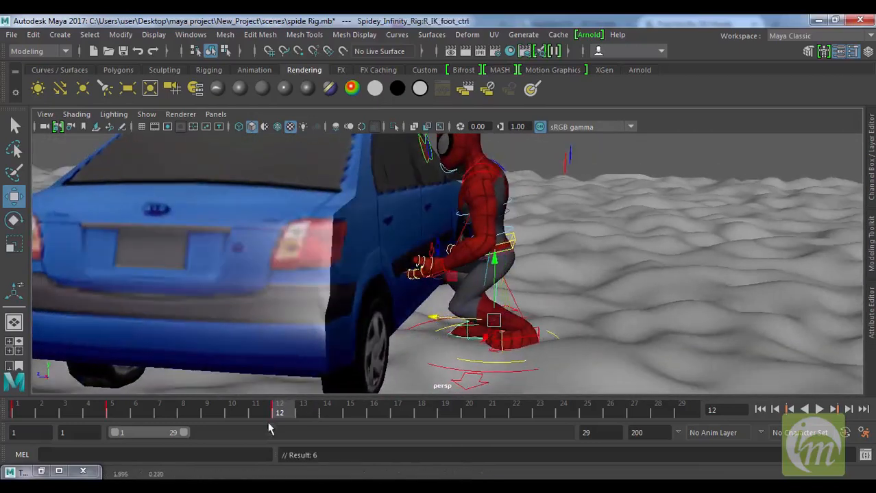
- Review the motion so far, then lower the pelvis control at frame 16 to deepen the crouch
key(alt+v)
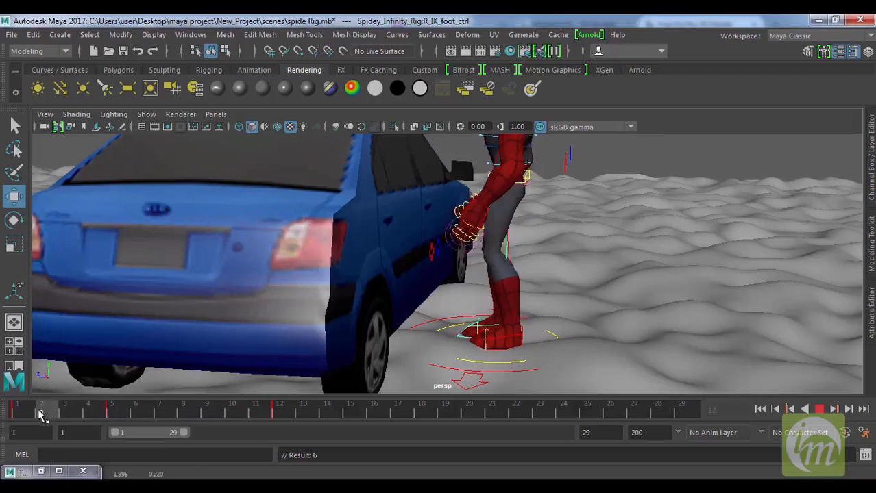
mouse_move(142, 422)
mouse_down()
mouse_move(297, 424)
mouse_move(299, 416)
mouse_move(221, 429)
mouse_move(333, 405)
mouse_move(373, 428)
mouse_up()
alt+drag(444, 389, 557, 308)
click(490, 281)
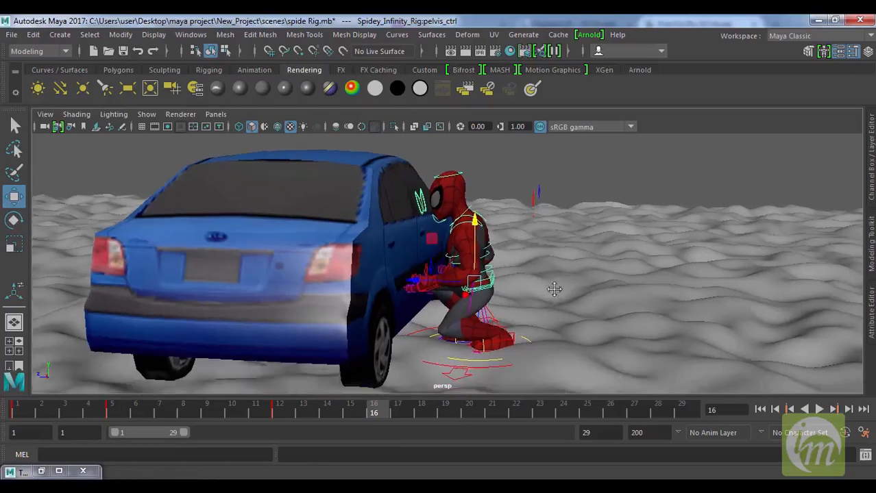
- Move the left IK foot control back to about -5.55 in Z at frame 16 and rotate it about 36 degrees in X
click(515, 339)
drag(457, 335, 468, 335)
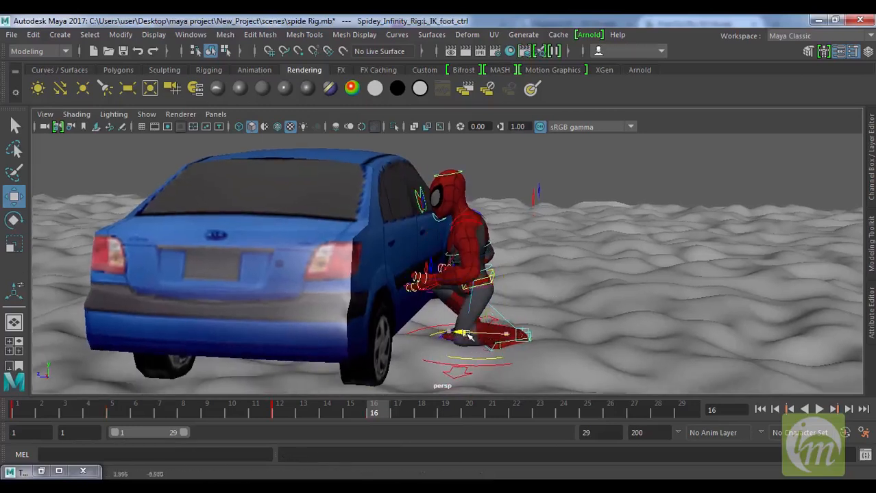
key(e)
drag(566, 303, 534, 283)
key(ctrl+z)
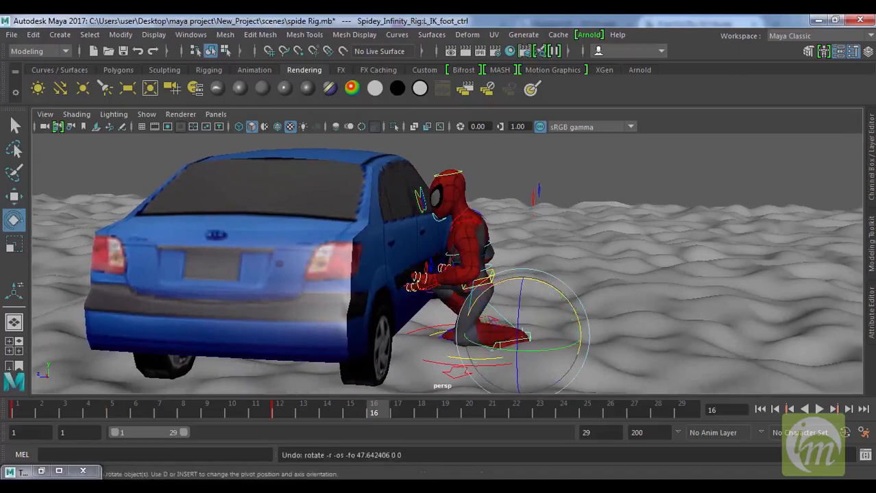
click(872, 168)
alt+drag(628, 278, 562, 247)
alt+drag(475, 261, 499, 253)
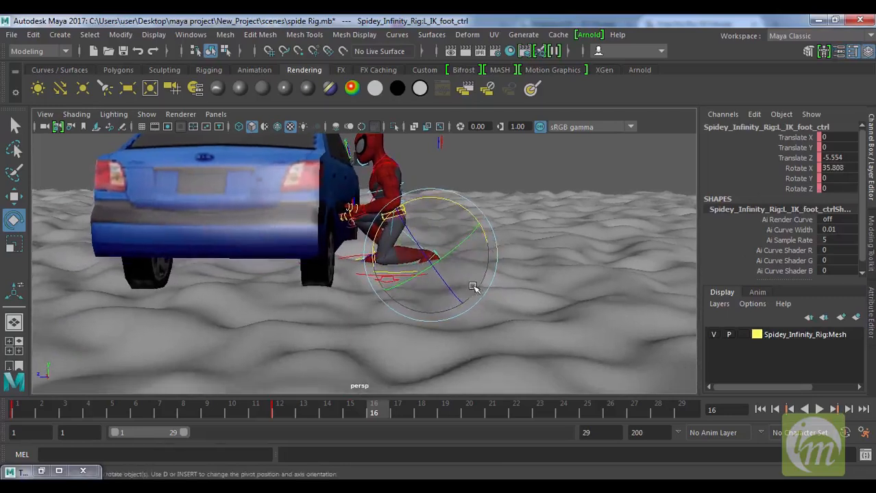
- Raise the left IK foot control to about 1.64 in Y and key it at frame 16
key(w)
drag(429, 200, 430, 188)
alt+drag(458, 245, 464, 265)
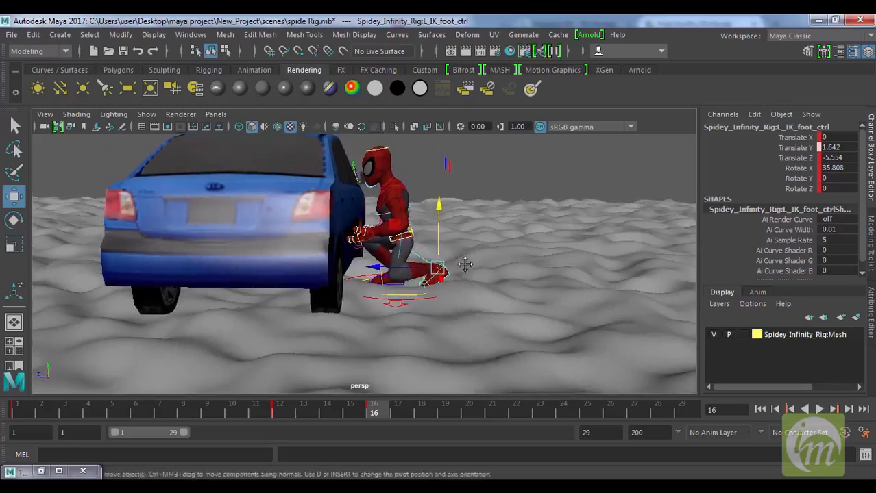
key(s)
- Key the pelvis control at frame 16 and lean it forward to about 23 degrees in X
click(413, 234)
key(s)
scroll(387, 259, up, 3)
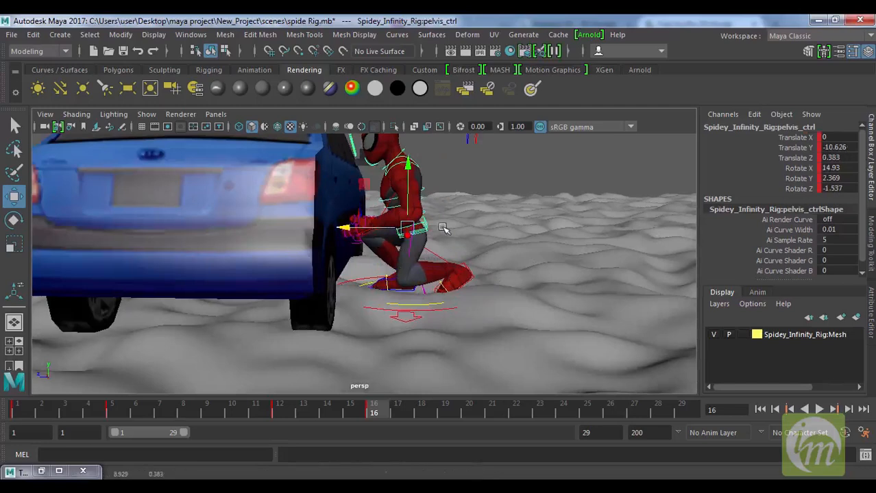
key(e)
drag(466, 199, 460, 191)
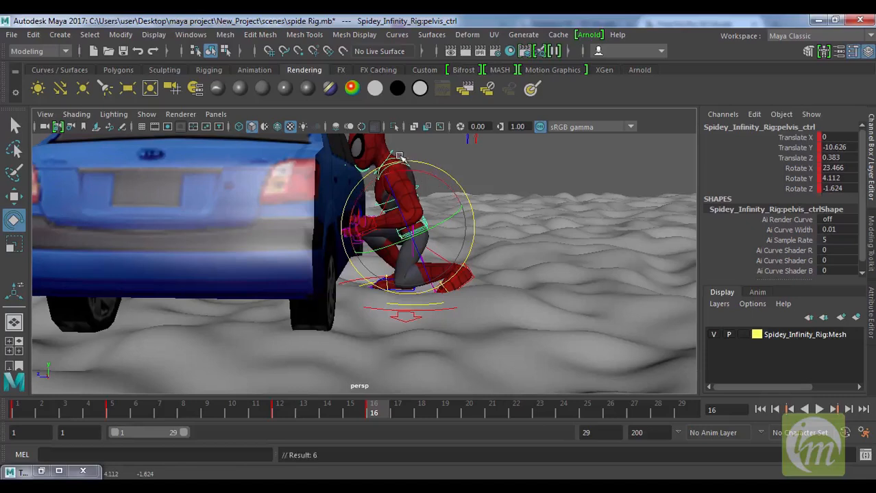
- Key the neck control at frame 12, then tilt the head up to about -28 degrees in X and key it at frame 16
click(394, 150)
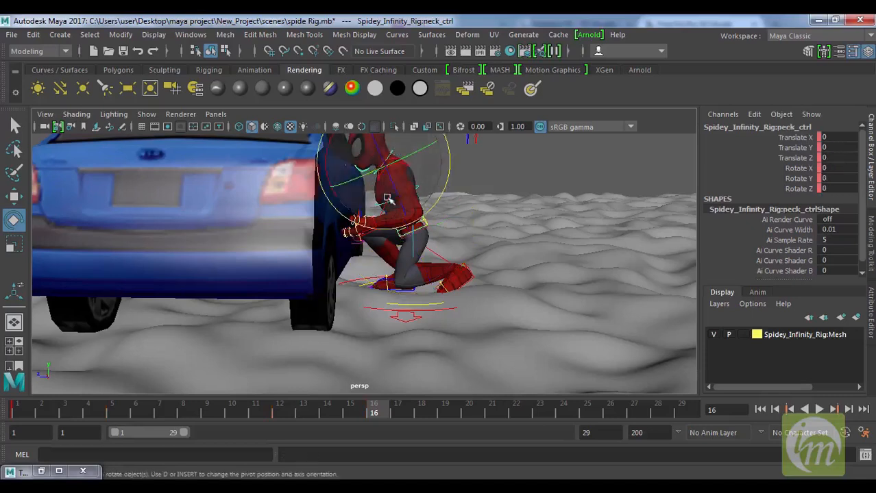
click(281, 413)
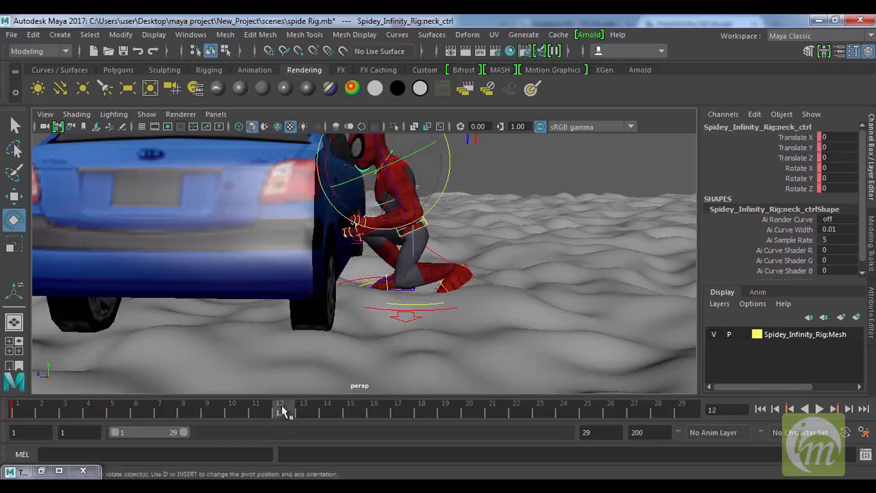
click(375, 414)
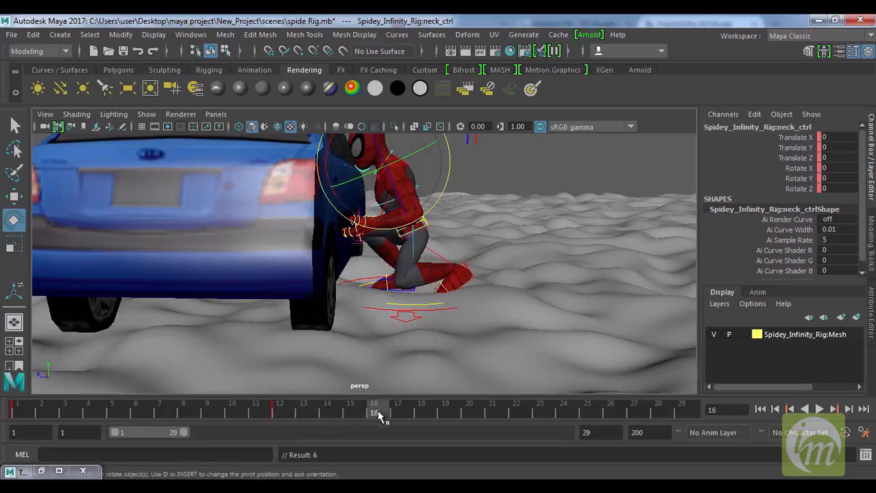
alt+middle_drag(466, 218, 454, 280)
drag(432, 196, 445, 227)
key(s)
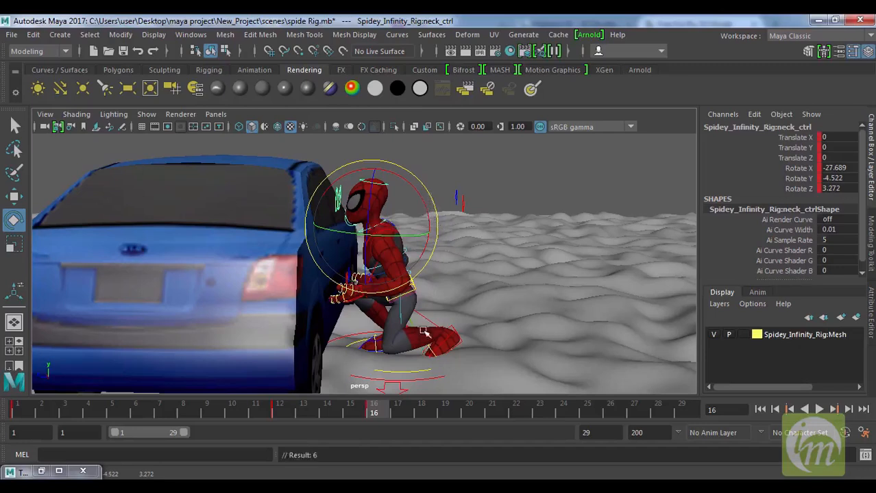
- Select the left IK hand control and show the side view in wireframe
alt+drag(425, 346, 376, 300)
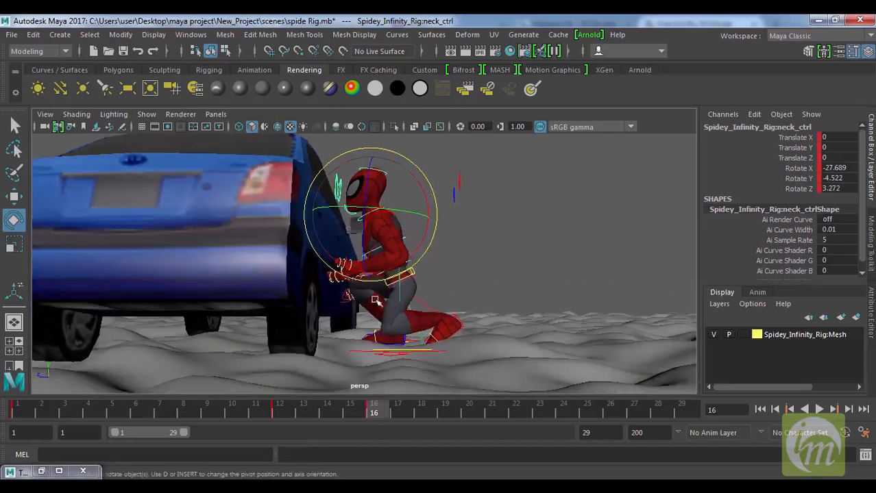
click(478, 248)
click(357, 272)
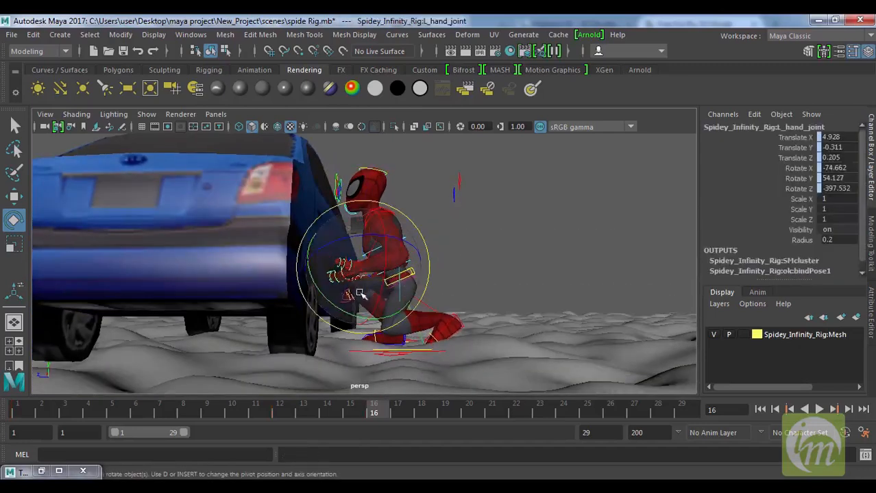
click(489, 244)
scroll(353, 284, up, 5)
click(353, 284)
key(space)
key(space)
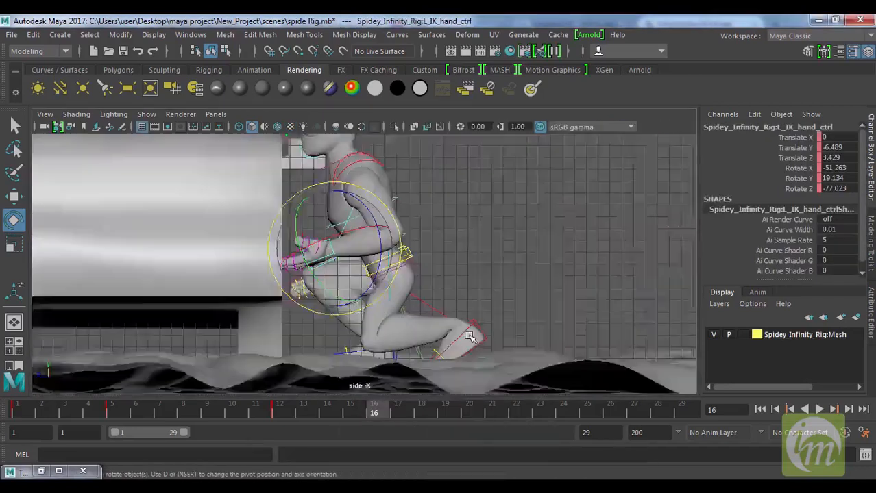
scroll(407, 310, up, 2)
alt+middle_drag(407, 309, 408, 314)
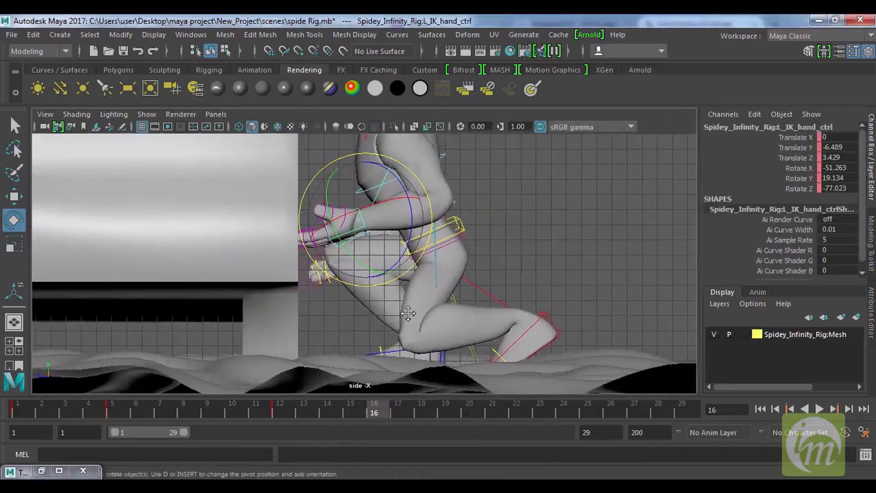
key(4)
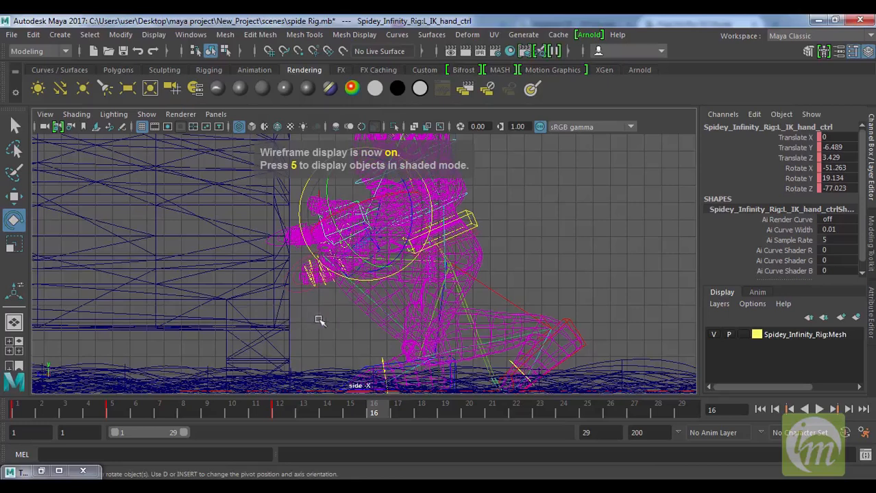
- Lower the left IK hand control to the car's underside, about -11.73 in Y, and return to the shaded perspective view
alt+middle_drag(319, 321, 342, 310)
key(w)
drag(370, 236, 363, 324)
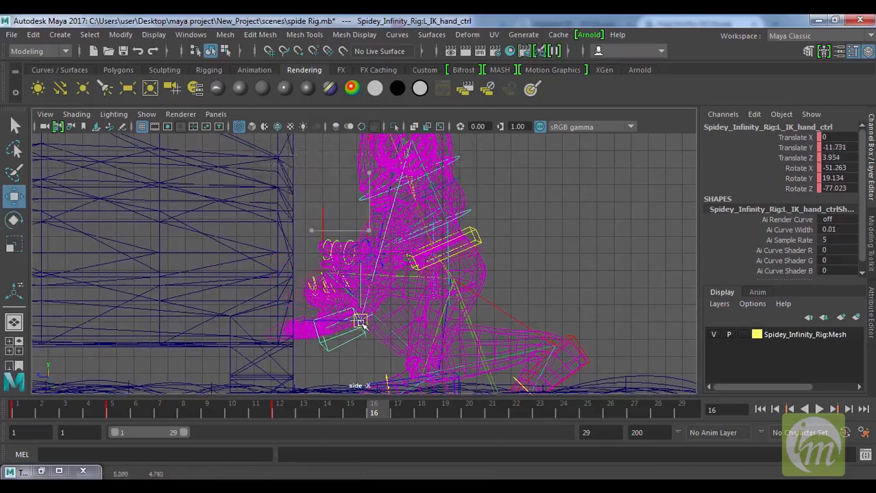
key(space)
key(space)
alt+drag(498, 277, 471, 282)
key(space)
key(space)
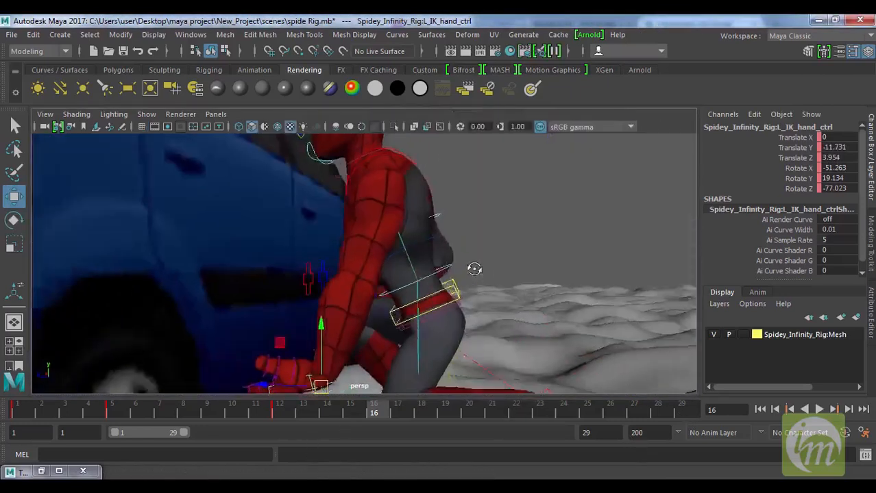
alt+drag(416, 296, 452, 239)
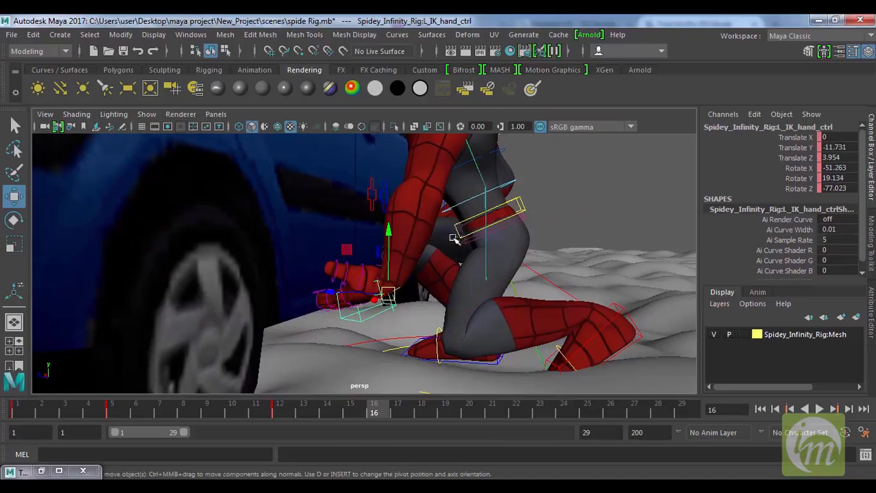
- Lean the pelvis control farther forward to about 34 degrees in X at frame 16
click(521, 203)
drag(488, 163, 490, 288)
key(e)
alt+drag(538, 301, 350, 324)
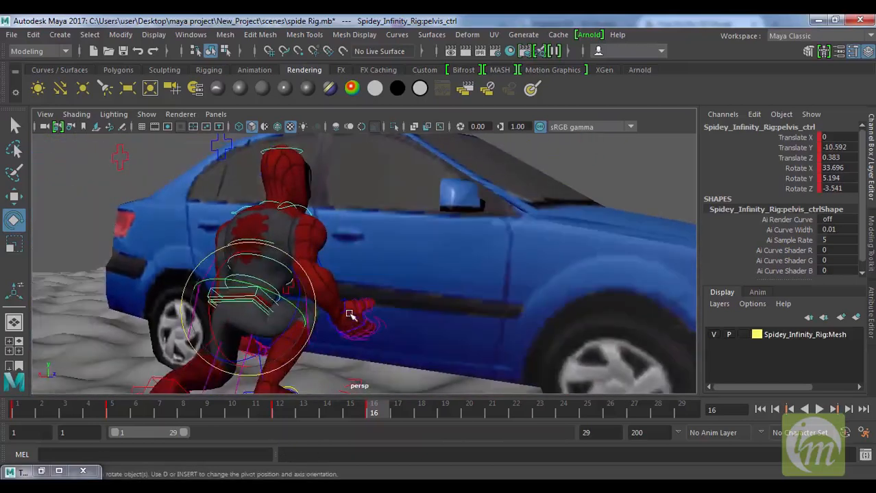
- Lower the right IK hand control to about -11.07 in Y, shift it towards the car and rotate it to reach underneath at frame 16
click(350, 315)
key(f)
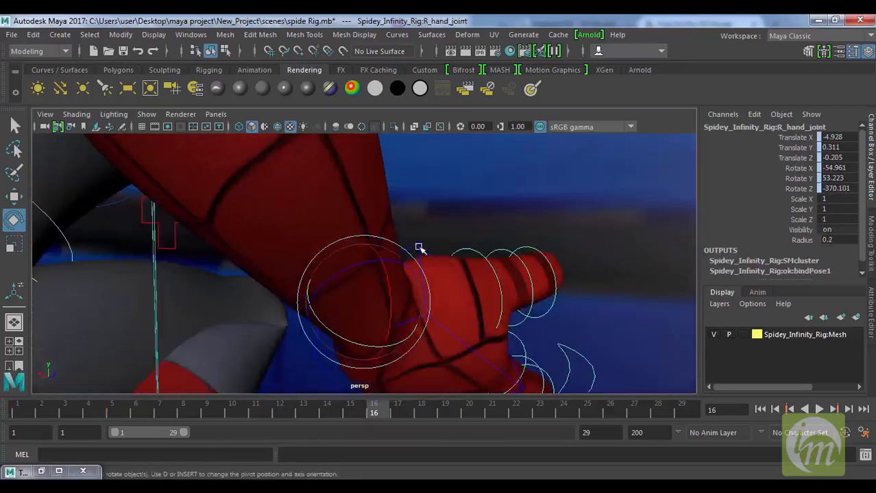
click(419, 248)
key(f)
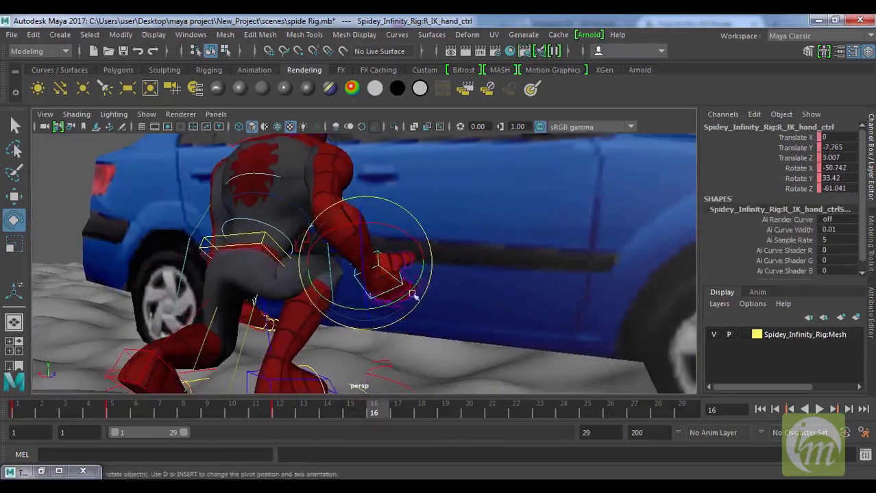
key(w)
drag(366, 198, 367, 251)
alt+drag(378, 256, 294, 337)
drag(370, 316, 436, 317)
key(e)
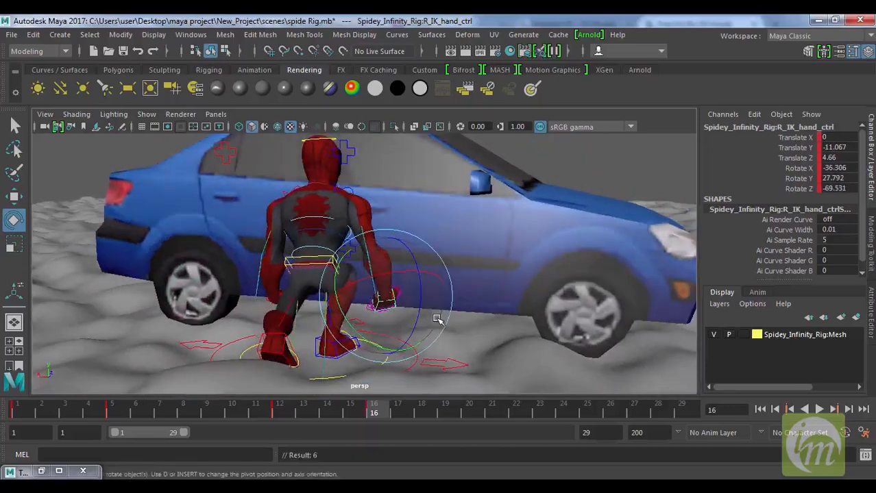
- Rotate the left IK hand control so the palm reaches under the car and key it at frame 16
alt+drag(384, 329, 368, 301)
click(334, 336)
key(s)
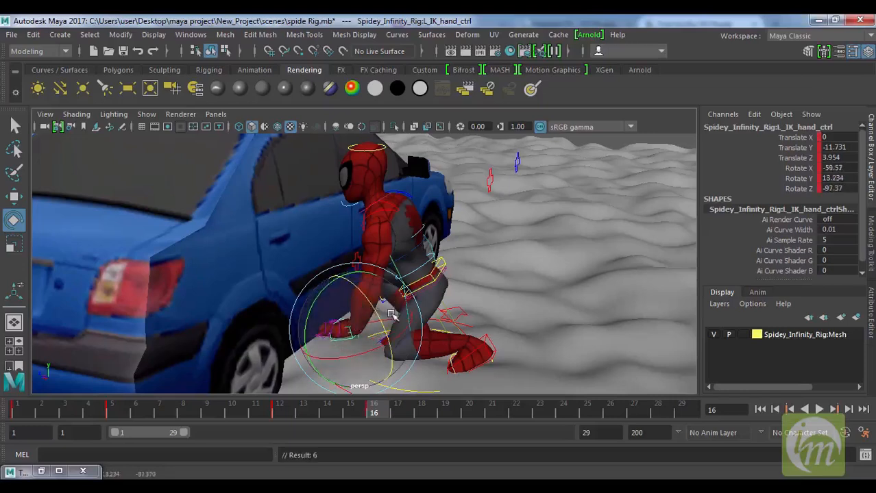
- Adjust the pelvis control's position slightly and key it at frame 16
click(385, 196)
alt+drag(385, 196, 498, 299)
click(389, 237)
click(455, 293)
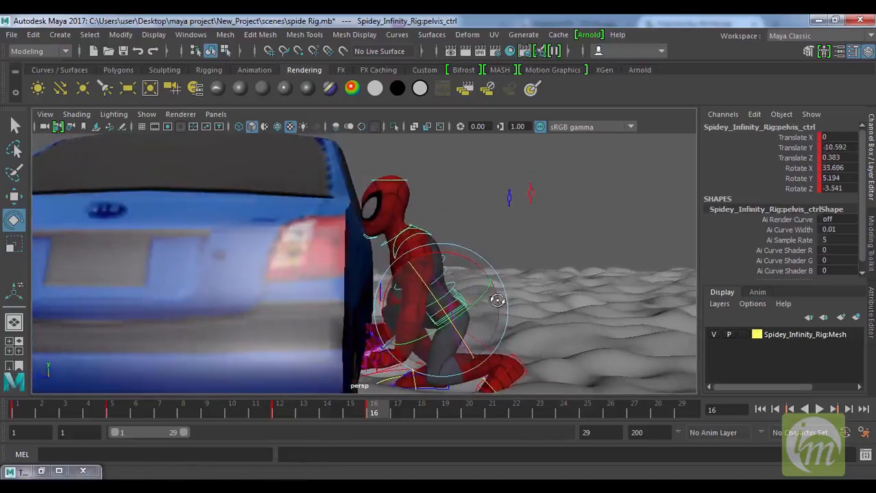
key(w)
drag(386, 311, 386, 313)
key(s)
- Tilt the neck control slightly farther up and key it at frame 16
click(387, 243)
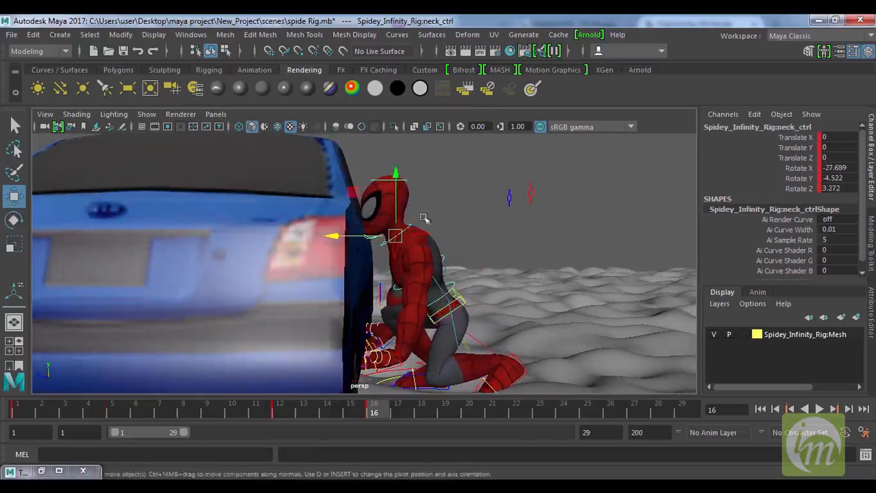
key(e)
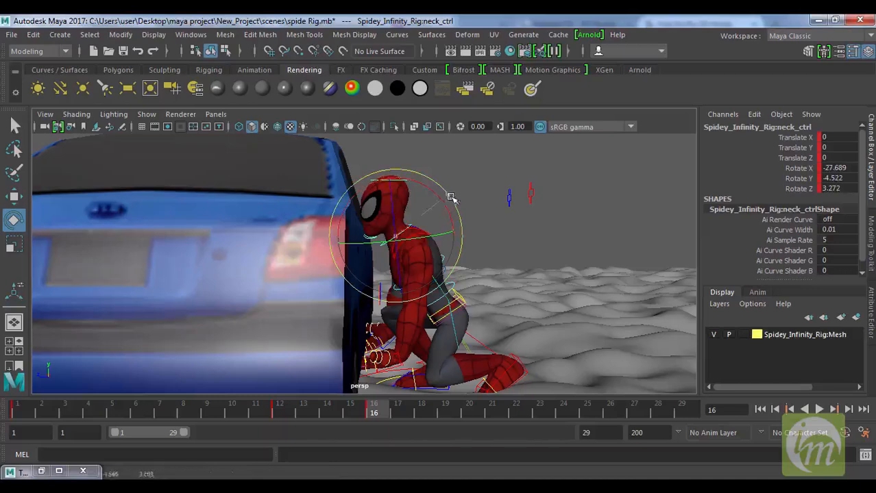
drag(449, 193, 452, 203)
key(s)
- Play the animation from frame 1 to check the movement from standing to kneeling beside the car
drag(375, 414, 17, 411)
scroll(574, 333, down, 5)
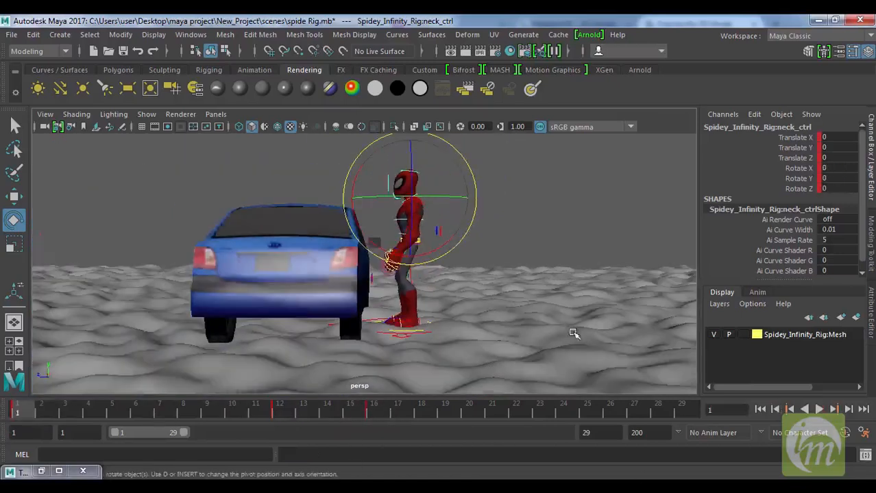
click(818, 410)
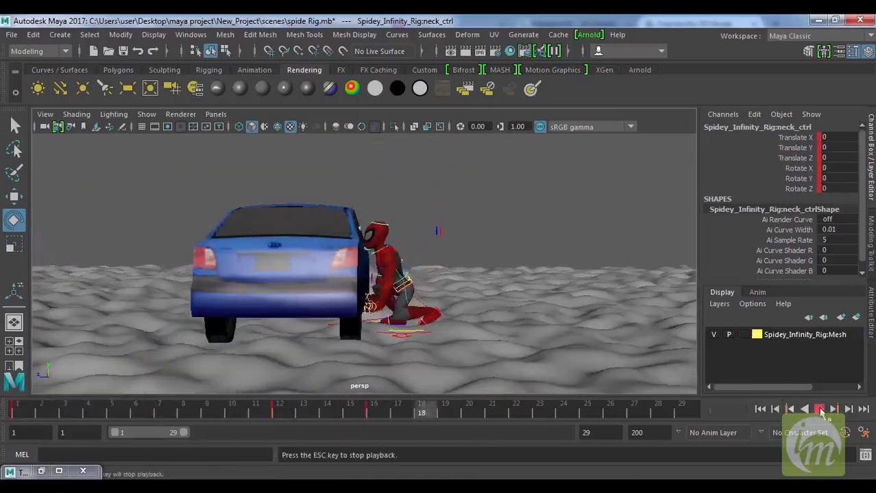
click(819, 409)
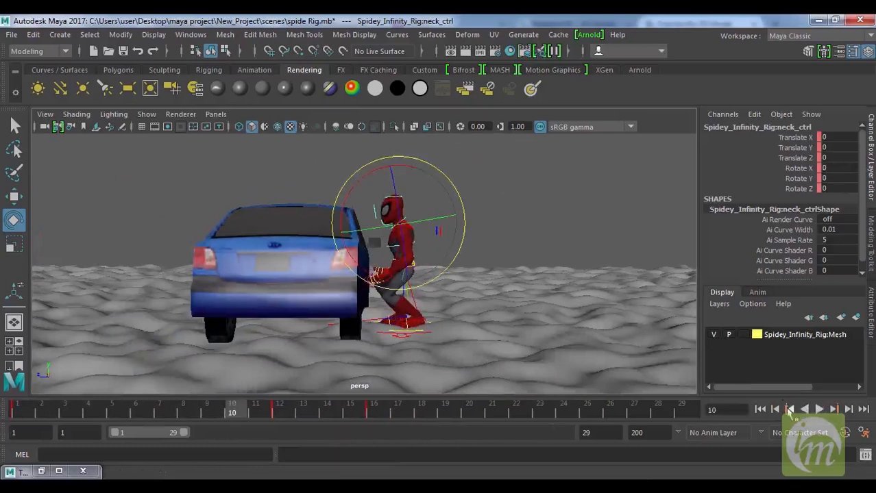
click(772, 409)
click(819, 409)
click(820, 409)
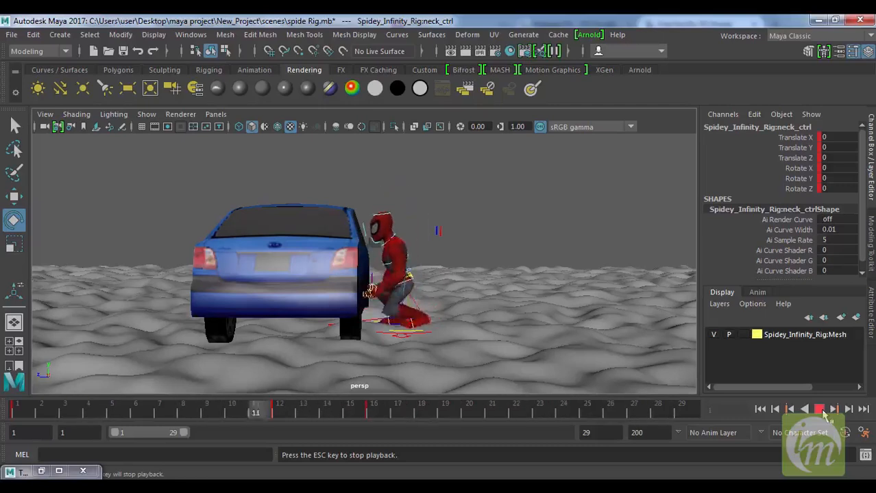
- Tilt the neck control back so the head looks farther up, Rotate X about -52.6, and key it at frame 22
click(819, 409)
mouse_move(383, 414)
mouse_down()
mouse_move(534, 421)
mouse_move(516, 418)
mouse_up()
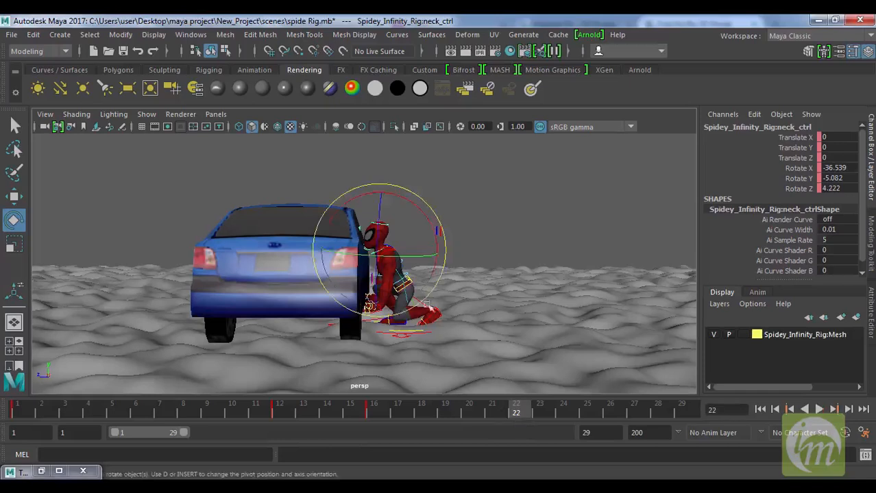
scroll(459, 320, up, 2)
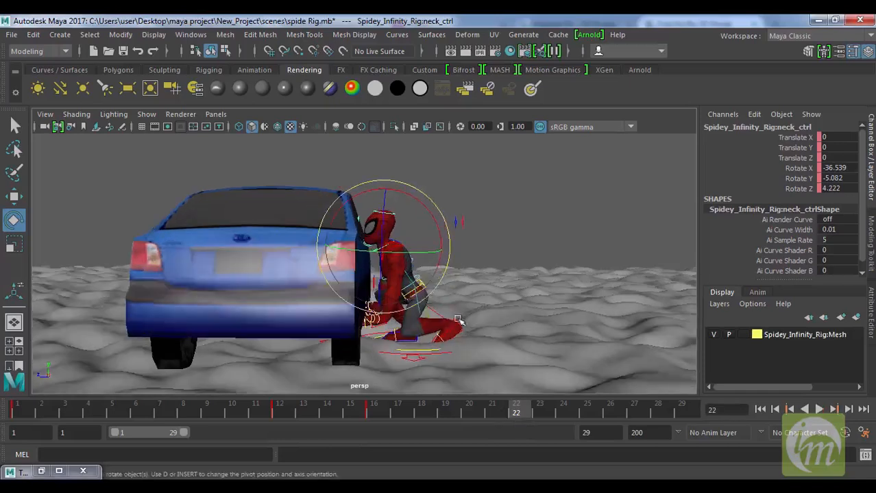
scroll(475, 322, up, 1)
scroll(498, 340, down, 1)
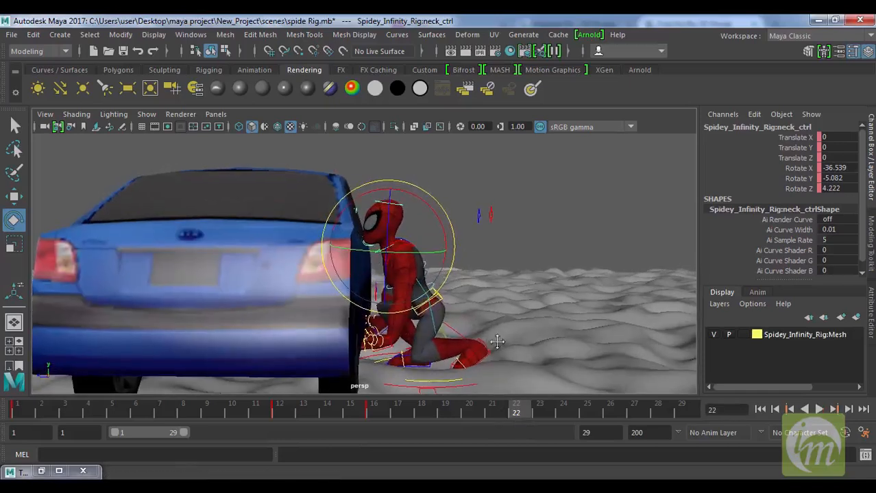
key(s)
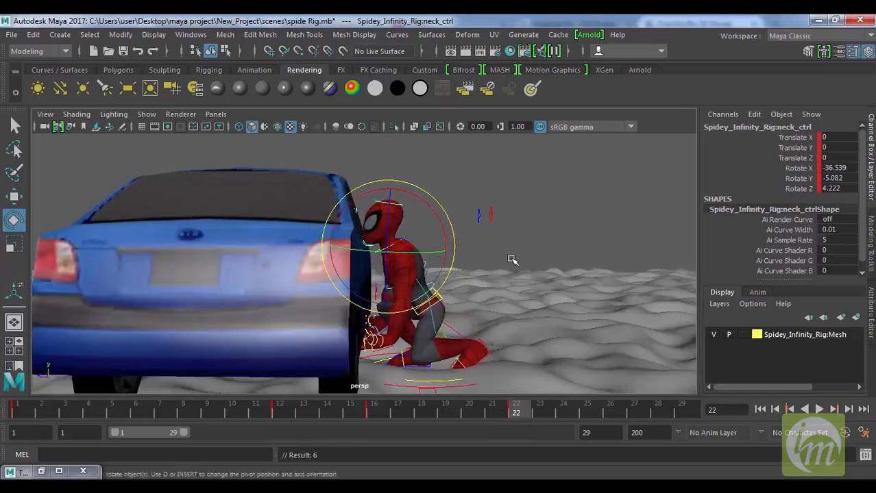
drag(442, 209, 452, 219)
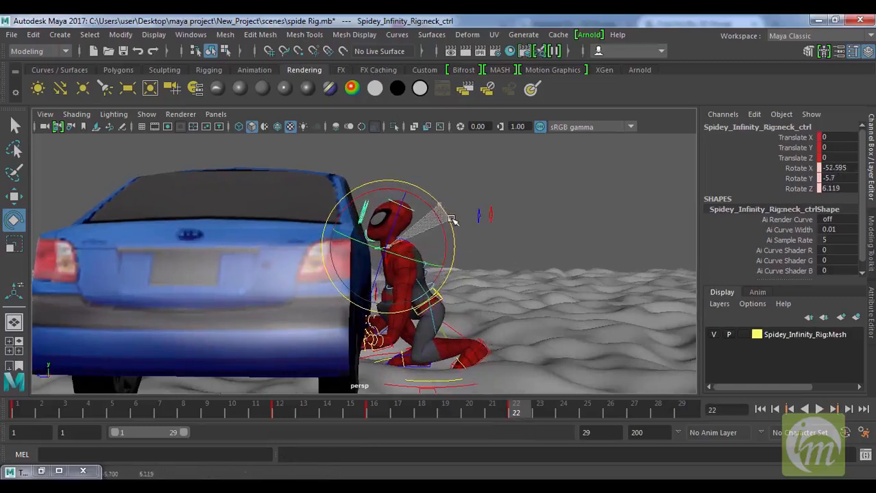
key(s)
- Try rotating the pelvis control upright and shifting it slightly at frame 22
click(442, 299)
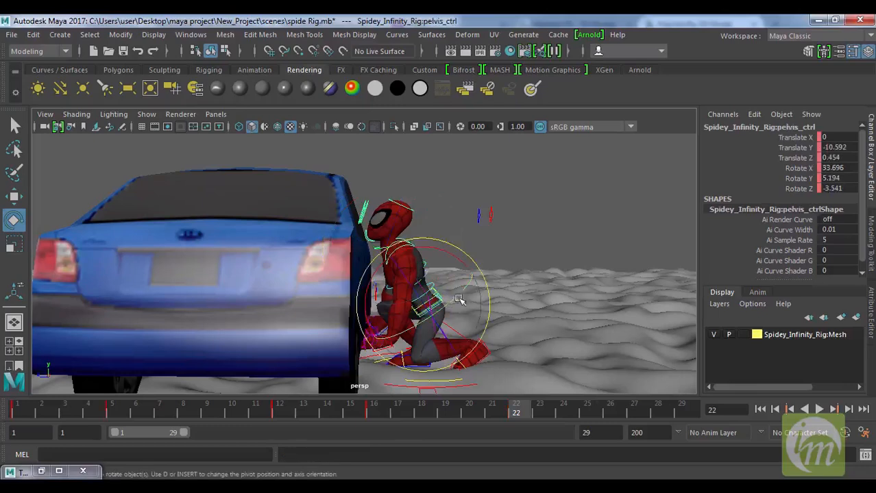
mouse_move(472, 261)
mouse_down()
mouse_move(482, 276)
mouse_move(474, 257)
mouse_move(474, 268)
mouse_up()
key(w)
drag(412, 280, 432, 287)
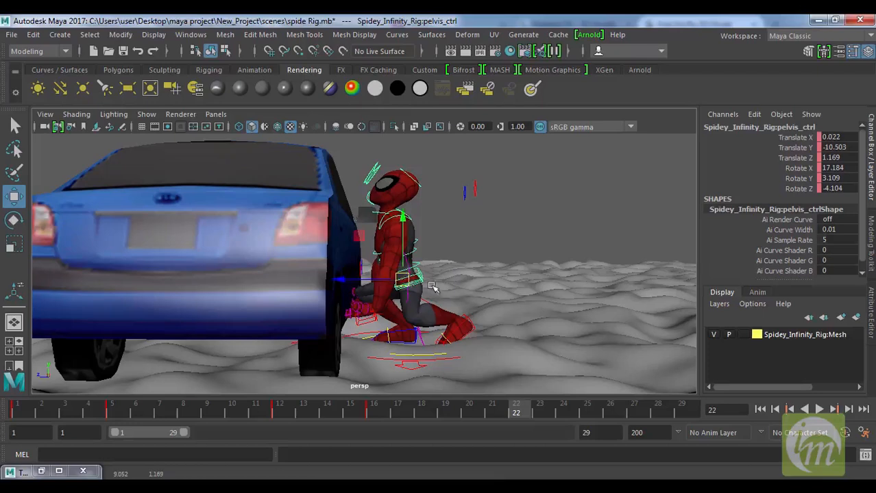
- Rotate the left IK foot control about 90 degrees in X, move it back to Translate Z about -7.2, and key it at frame 22
click(466, 315)
key(e)
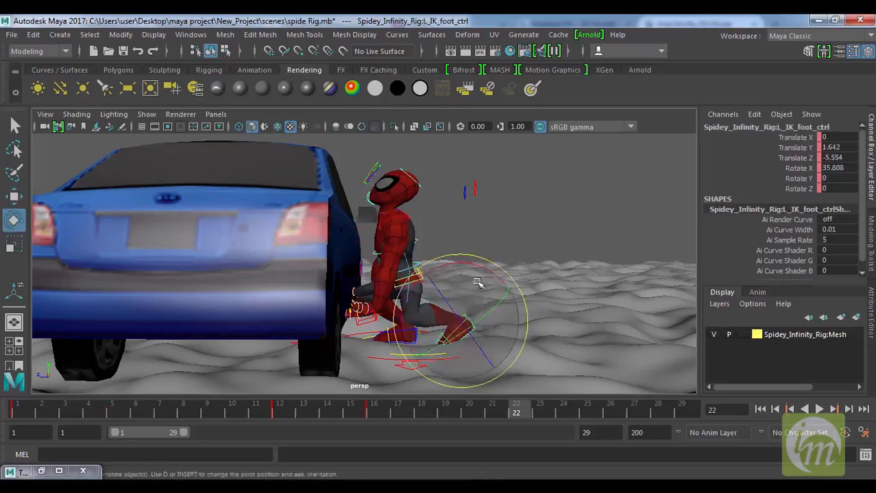
drag(488, 266, 452, 281)
key(w)
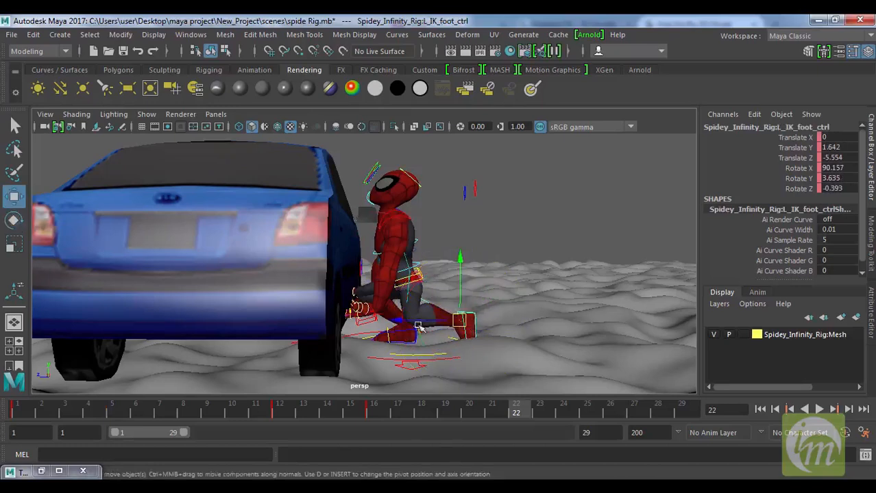
drag(403, 320, 397, 327)
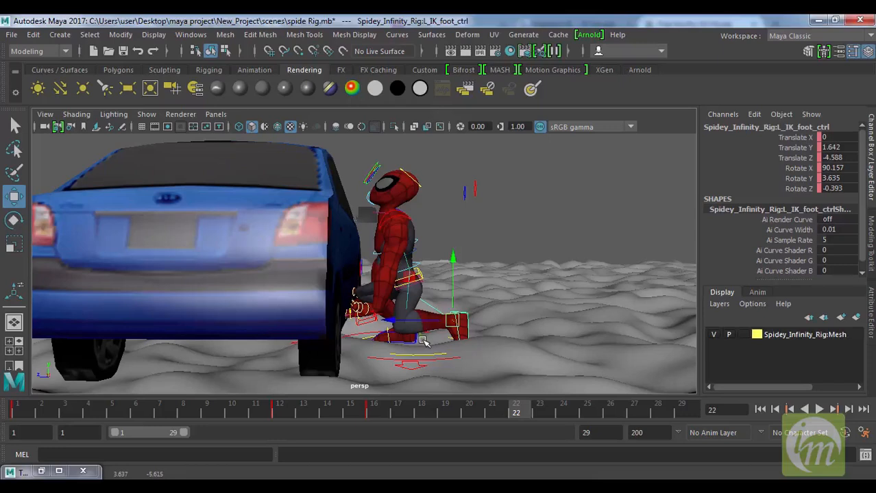
key(s)
drag(499, 413, 515, 419)
drag(392, 319, 413, 327)
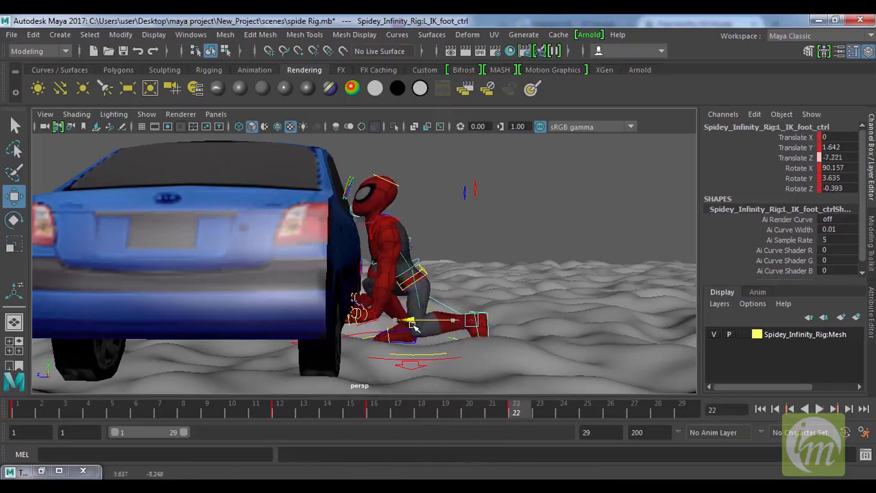
drag(487, 415, 516, 416)
- Try rotating the pelvis control to Rotate X about 13.3 at frame 22 to straighten the torso
click(422, 274)
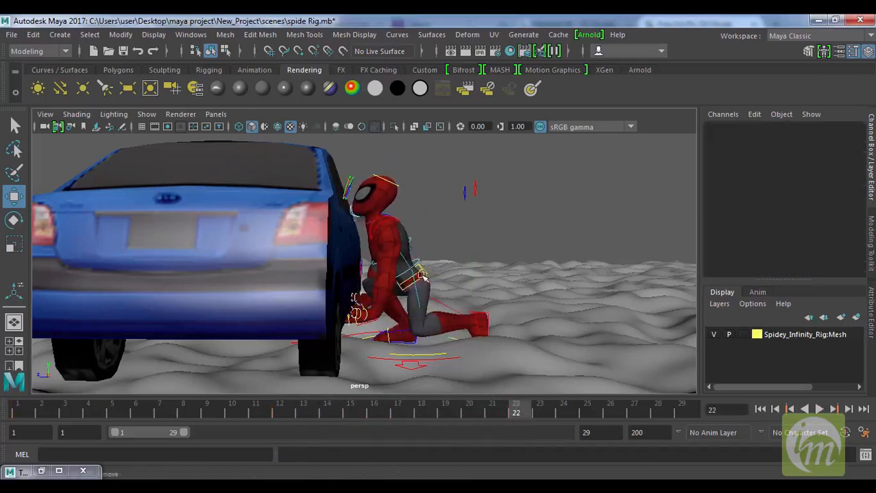
click(422, 271)
key(e)
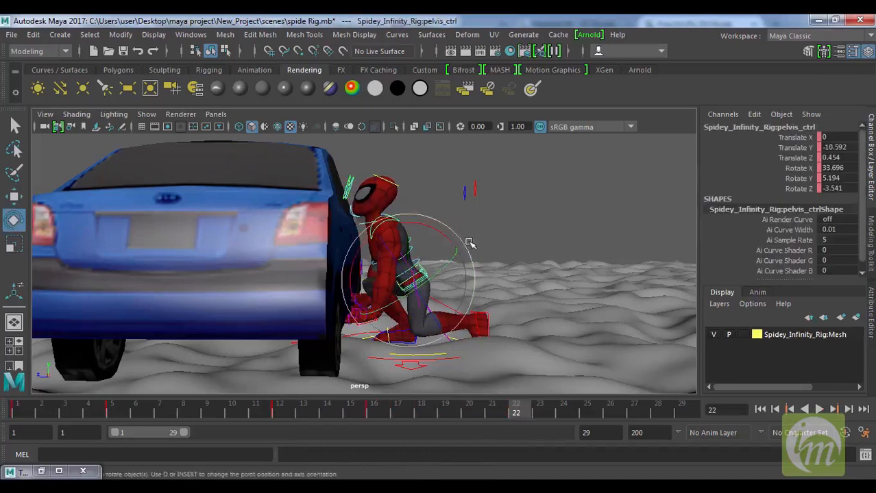
drag(459, 235, 508, 328)
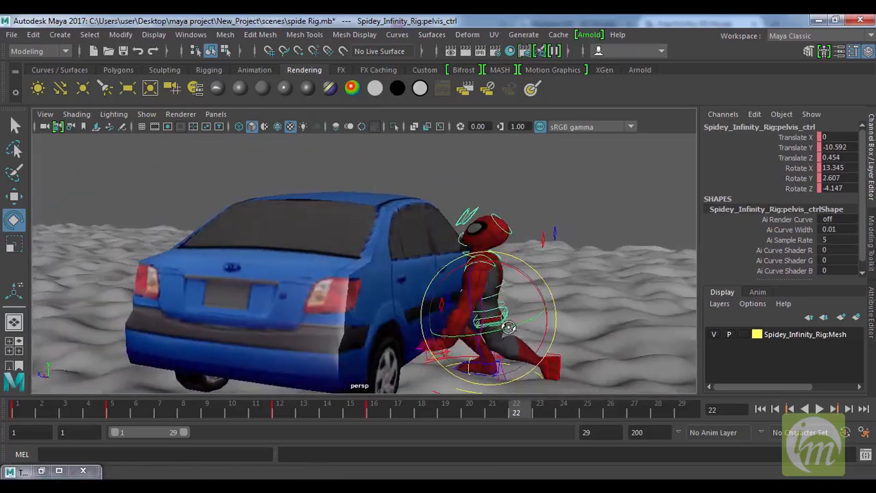
- Try lowering the left IK knee control to Translate Y about -13.4 and keying it at frame 22, then undo it
click(435, 307)
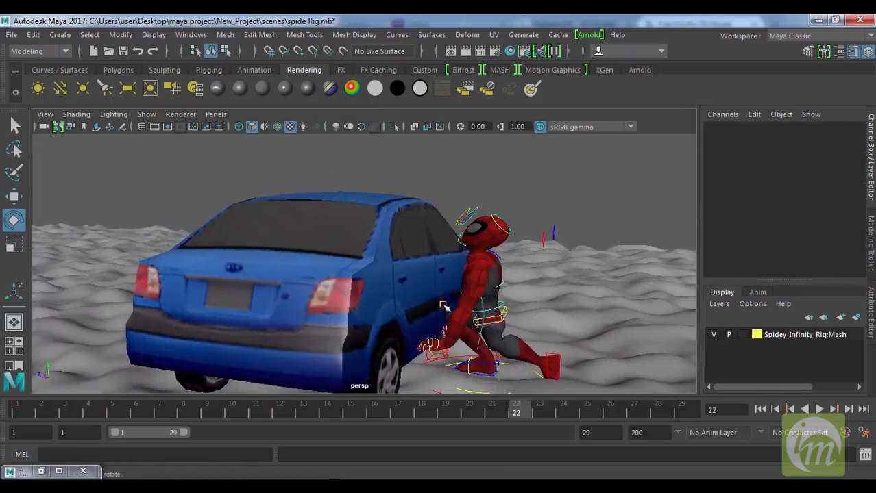
click(443, 305)
alt+drag(443, 306, 401, 305)
key(w)
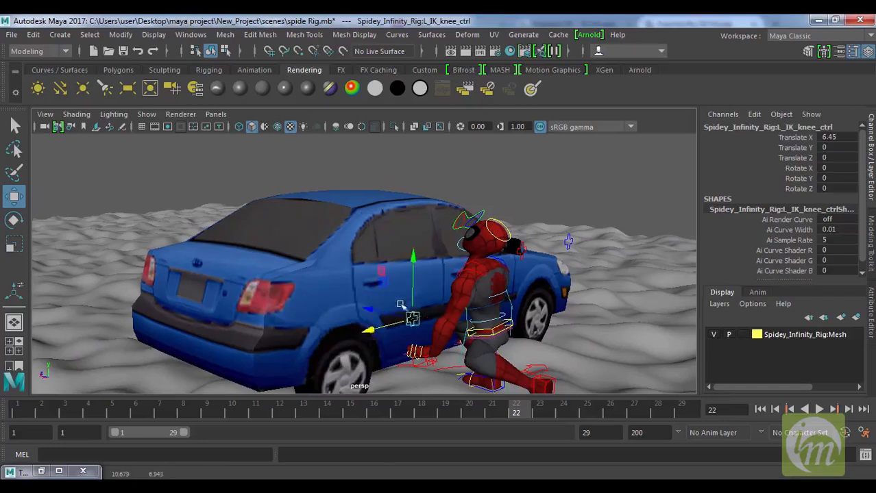
drag(414, 256, 418, 322)
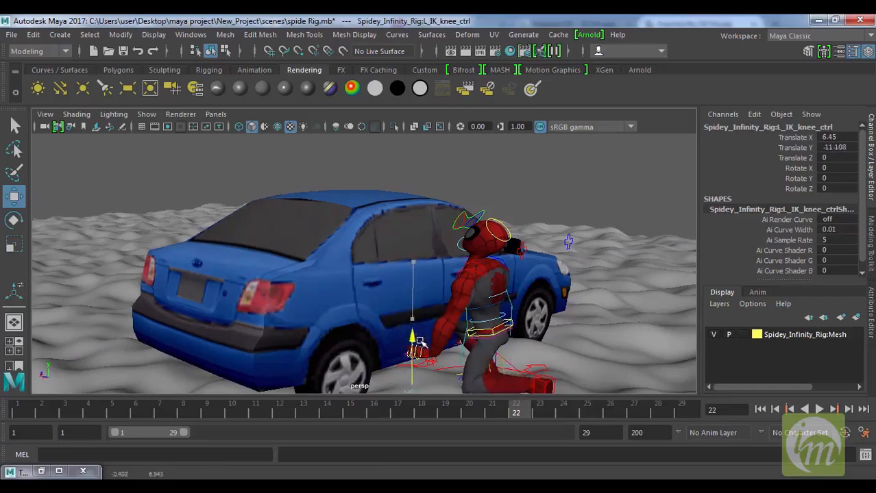
alt+drag(421, 352, 454, 286)
key(s)
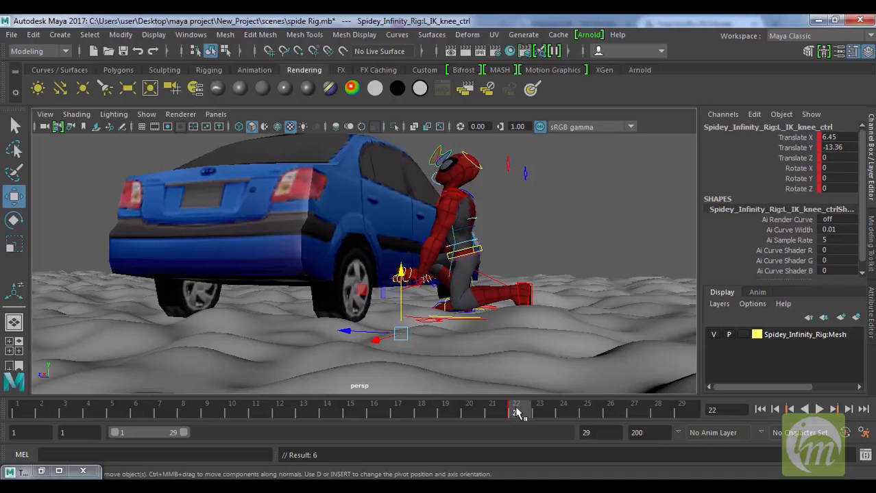
key(ctrl+z)
- Play and scrub the animation from frame 1 to frame 22 to check how the left leg goes down to kneel
key(alt+v)
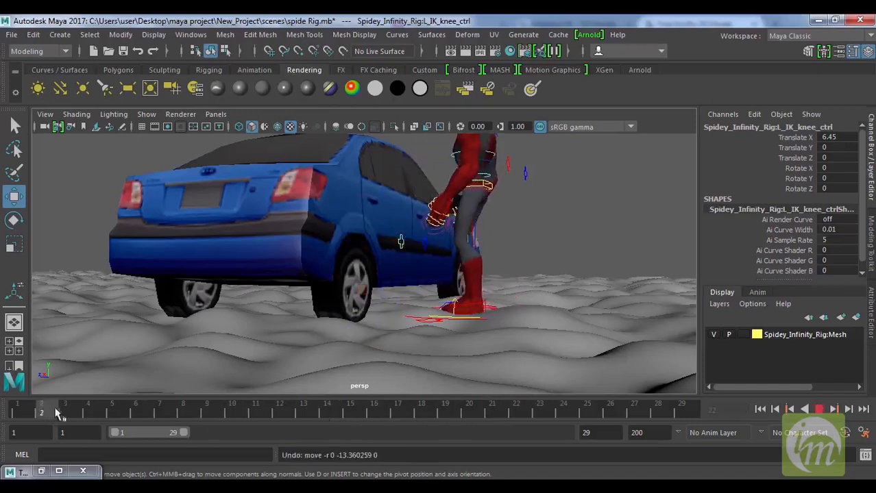
key(alt+v)
alt+drag(383, 343, 343, 352)
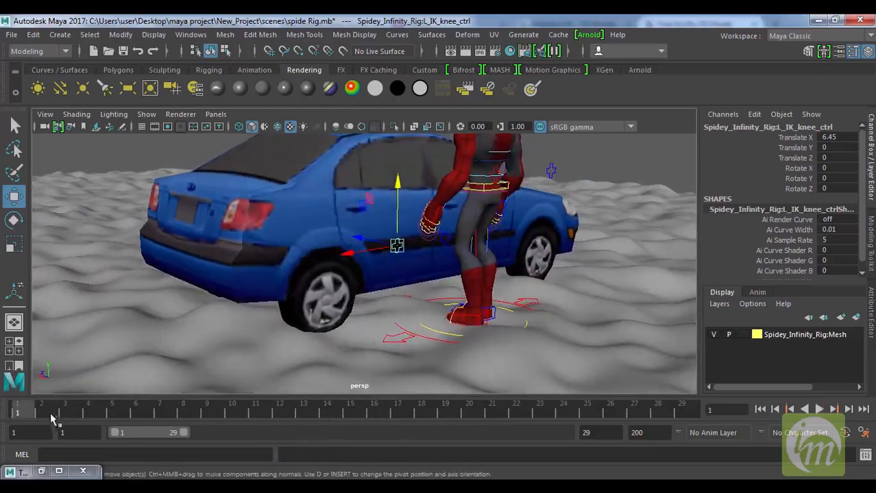
key(alt+v)
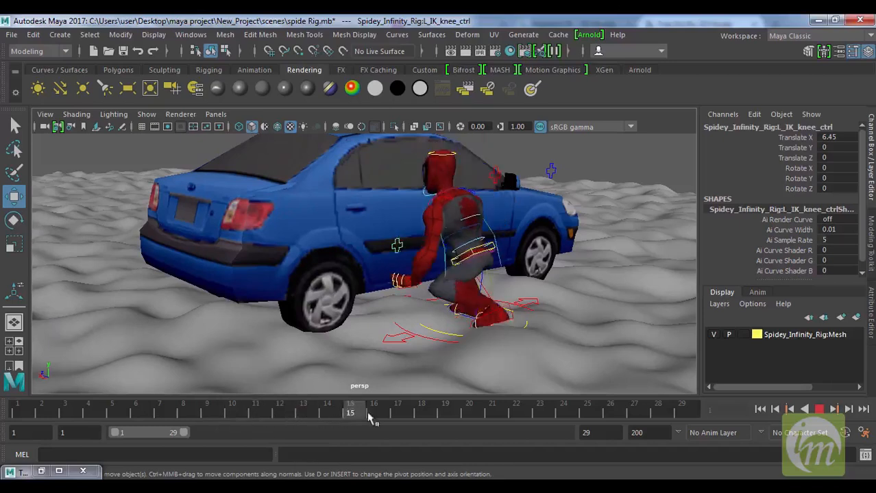
mouse_move(446, 414)
mouse_down()
mouse_move(540, 415)
mouse_move(492, 411)
mouse_up()
click(535, 298)
click(518, 415)
- Try rotating the pelvis control more upright and lowering it to Translate Y about -11.7 at frame 22
alt+drag(485, 352, 574, 329)
scroll(507, 215, up, 4)
alt+middle_drag(536, 209, 514, 218)
click(541, 203)
click(499, 235)
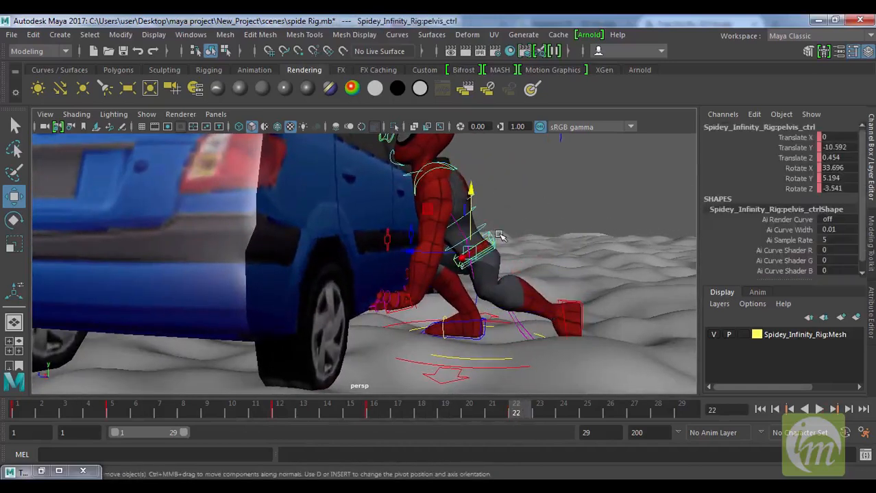
key(e)
drag(499, 235, 559, 234)
key(w)
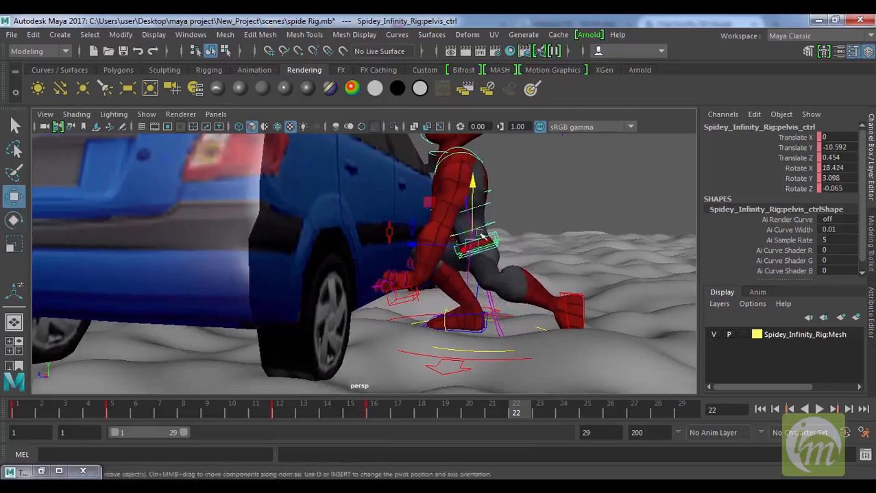
mouse_move(473, 195)
mouse_down()
mouse_move(472, 223)
mouse_move(471, 198)
mouse_up()
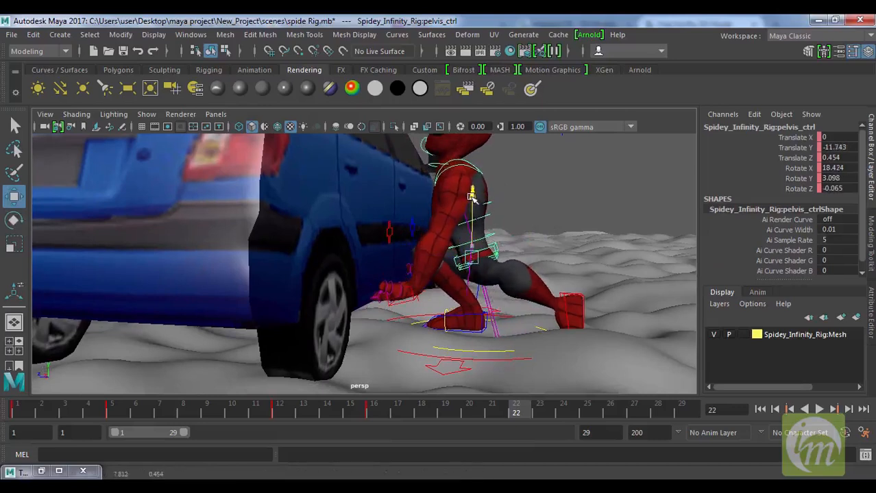
- Lower the left IK knee control to Translate Y about -11.4 so the knee points to the ground, and key it at frame 22
click(390, 230)
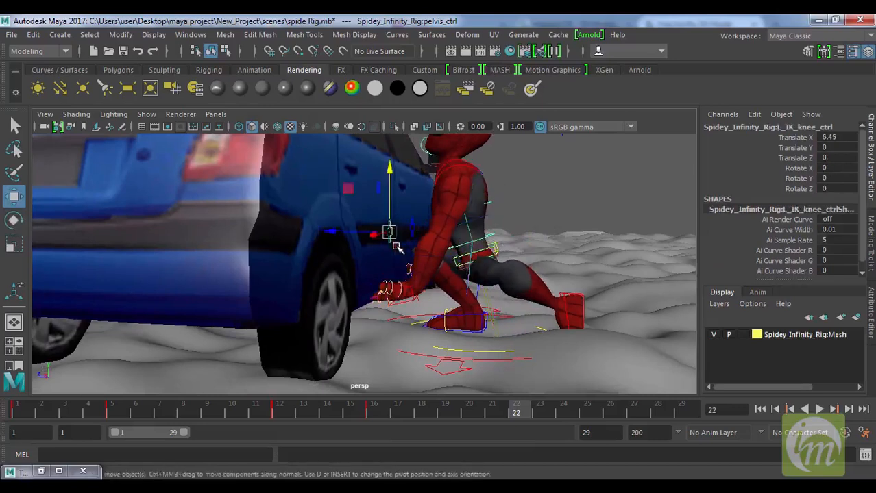
drag(391, 179, 401, 300)
key(s)
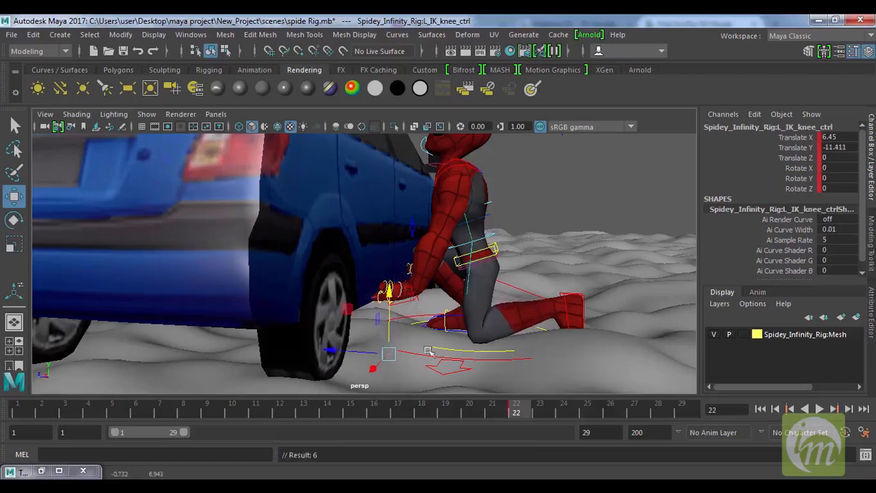
mouse_move(513, 413)
mouse_down()
mouse_move(363, 415)
mouse_move(530, 419)
mouse_move(281, 416)
mouse_move(530, 416)
mouse_up()
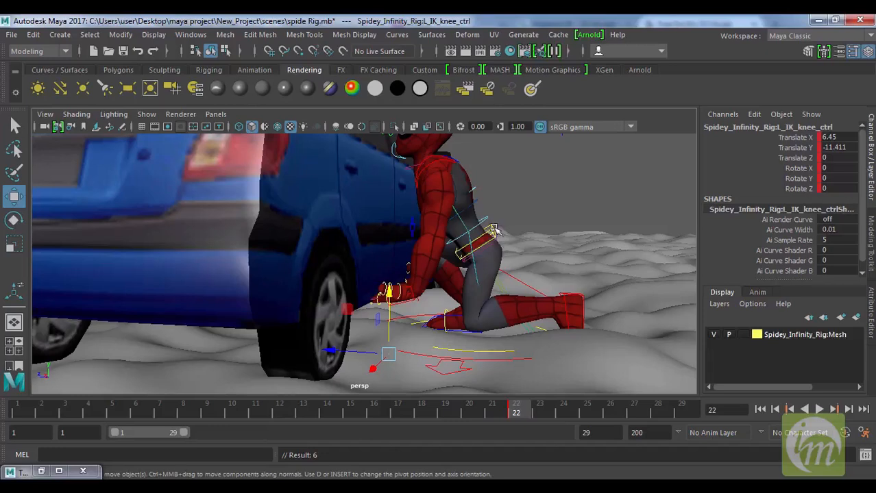
- Rotate the pelvis control upright to Rotate X about 18.2, lower it to Translate Y about -11.9, and key it at frame 22
click(491, 230)
key(e)
drag(517, 199, 529, 209)
key(s)
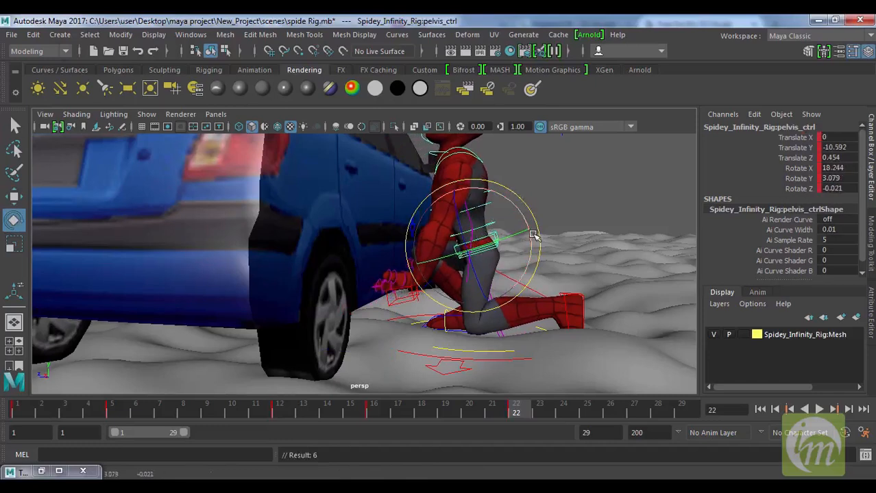
key(w)
drag(479, 185, 475, 199)
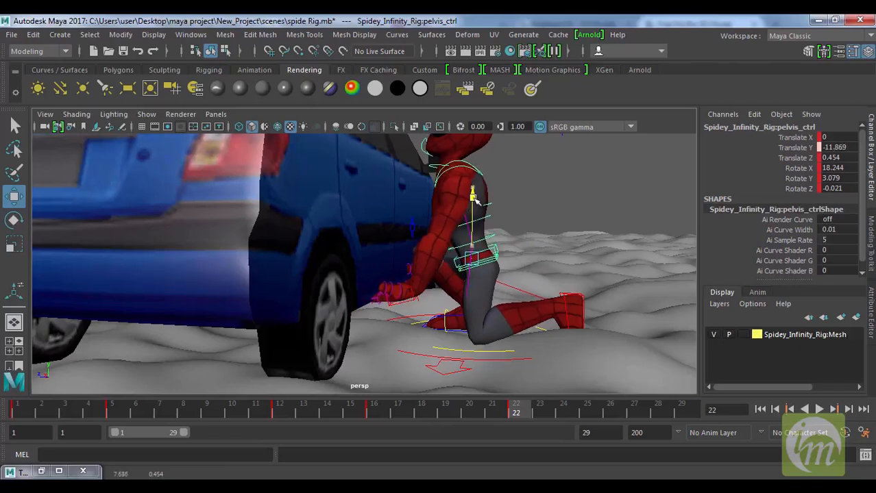
drag(513, 410, 401, 418)
drag(376, 416, 515, 411)
- Shift the pelvis control toward the car to Translate Z about 1.2 at frame 22 and scrub the timeline to check the motion
drag(425, 255, 496, 308)
drag(406, 206, 396, 209)
drag(517, 411, 507, 383)
drag(472, 414, 527, 436)
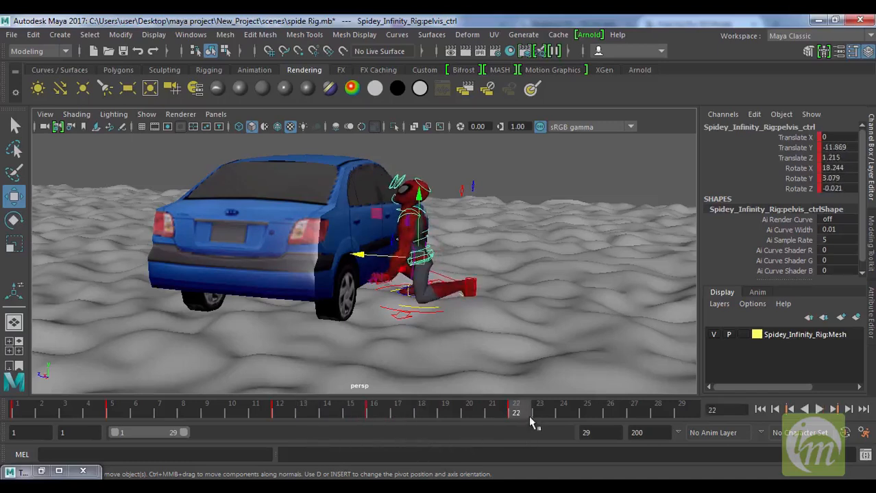
- Go a few frames past frame 22, move the pelvis control slightly toward the car and rotate the torso more upright
alt+drag(458, 291, 519, 347)
drag(525, 417, 606, 420)
scroll(424, 303, up, 4)
alt+middle_drag(445, 301, 401, 326)
drag(327, 288, 317, 286)
key(e)
mouse_move(418, 232)
mouse_down()
mouse_move(428, 248)
mouse_move(422, 241)
mouse_up()
- Rotate the neck control to lower the head slightly and key it at frame 25
click(424, 203)
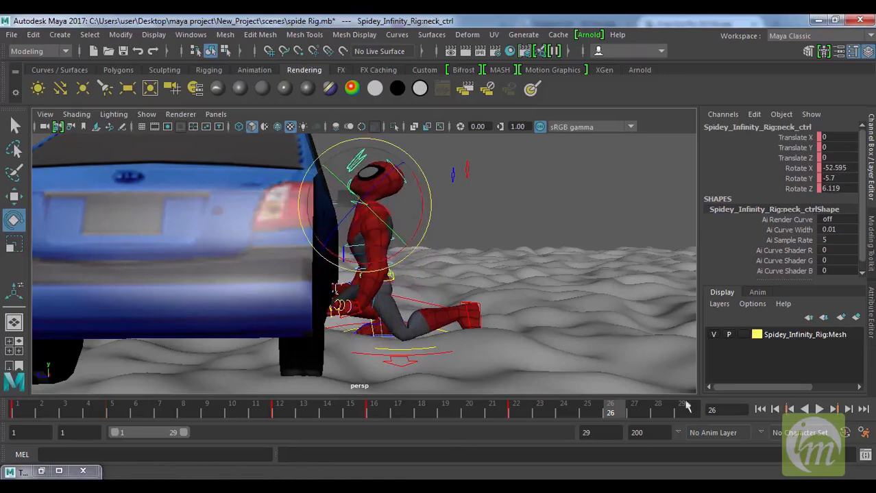
mouse_move(615, 414)
mouse_down()
mouse_move(541, 418)
mouse_move(649, 417)
mouse_move(303, 413)
mouse_move(545, 419)
mouse_move(617, 431)
mouse_move(585, 428)
mouse_move(601, 434)
mouse_move(596, 429)
mouse_up()
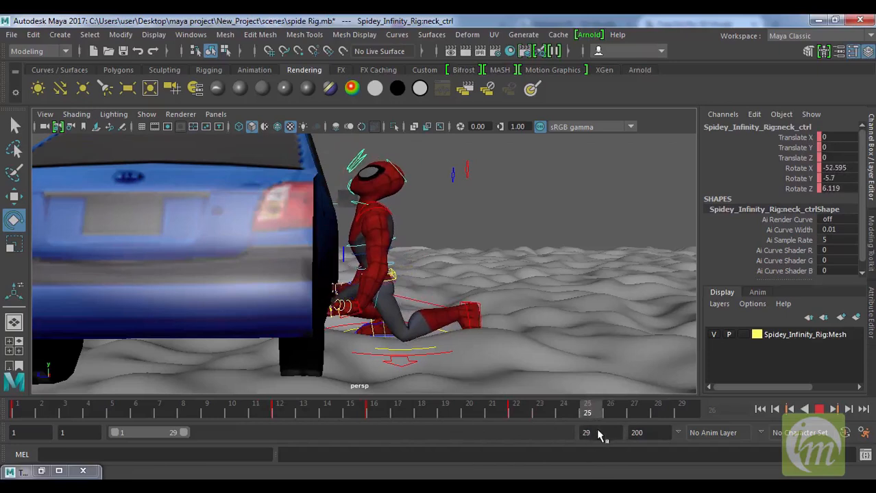
mouse_move(429, 207)
mouse_down()
mouse_move(434, 180)
mouse_move(440, 209)
mouse_move(438, 197)
mouse_up()
key(s)
- Rotate the neck control to lower the head at frames 22 and 16, keying Rotate X about -33.0 at frame 16, and check the motion
drag(581, 411, 515, 412)
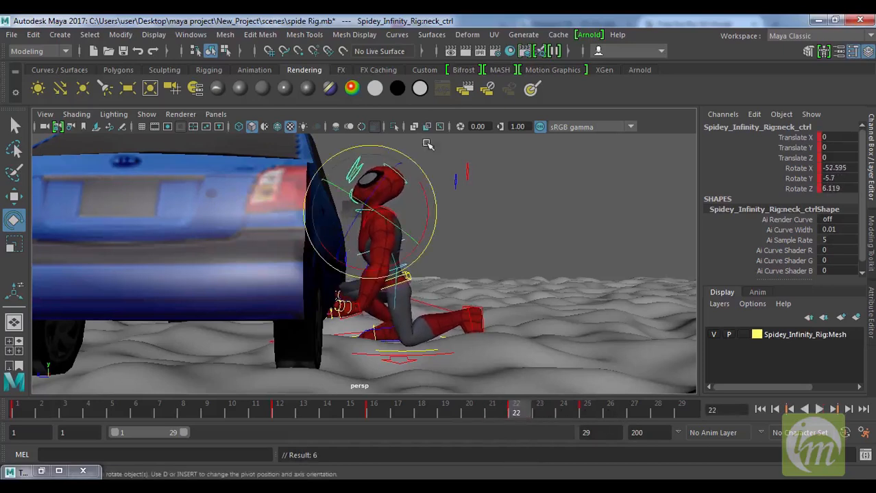
drag(437, 194, 432, 171)
click(381, 411)
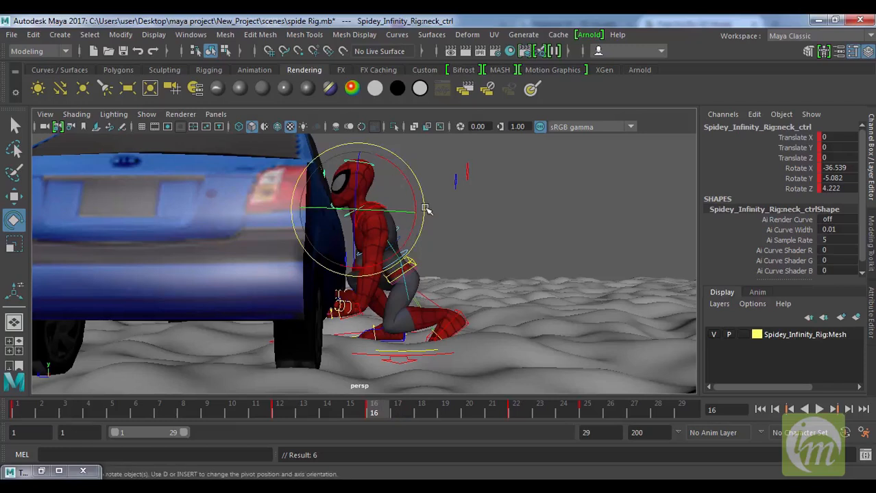
mouse_move(425, 209)
mouse_down()
mouse_move(427, 197)
mouse_move(430, 205)
mouse_up()
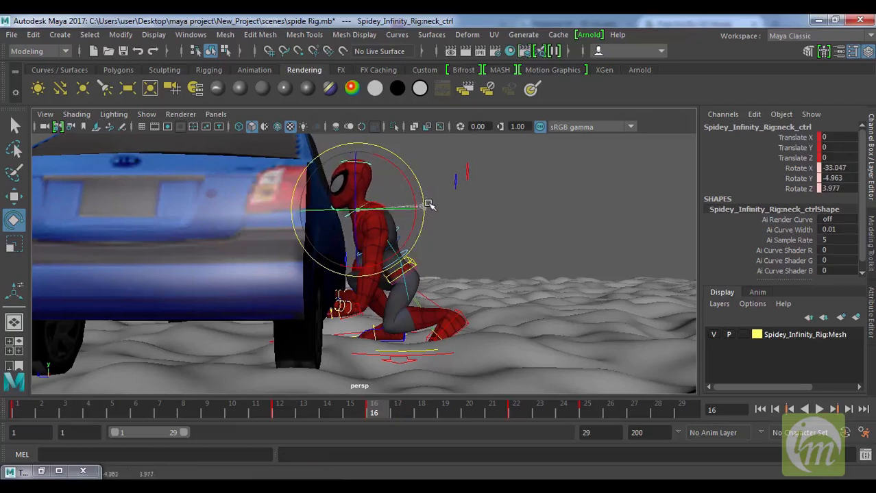
key(s)
key(alt+v)
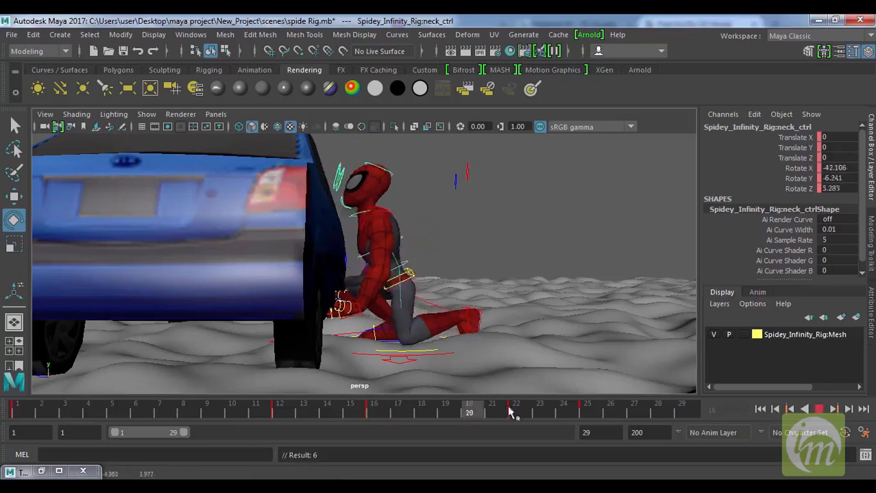
click(608, 410)
- Shift the visible timeline to frames 15–43 and raise the pelvis control to Translate Y about -4.3 at frame 30
drag(143, 436, 179, 435)
drag(283, 409, 375, 420)
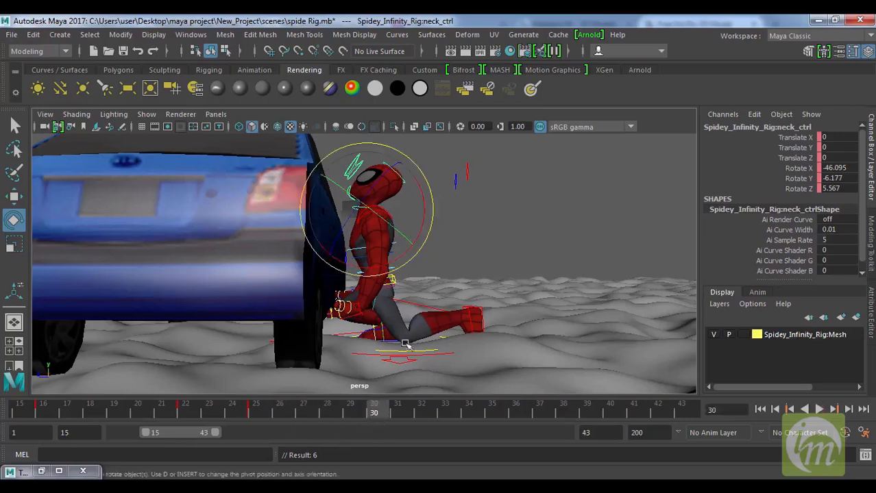
alt+middle_drag(419, 331, 414, 337)
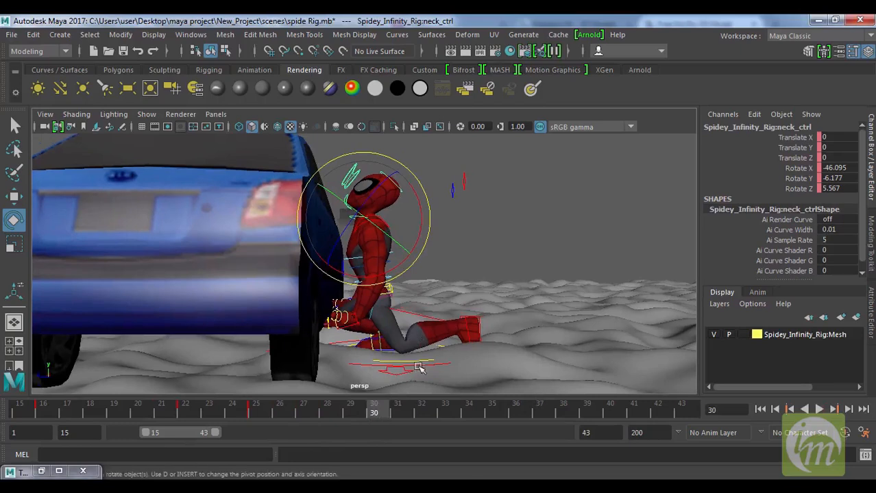
alt+drag(432, 319, 396, 312)
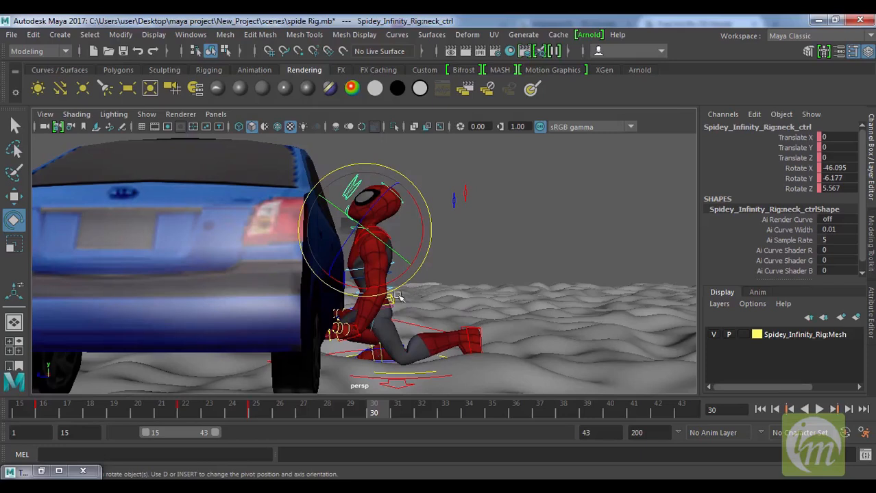
click(456, 266)
click(392, 300)
key(w)
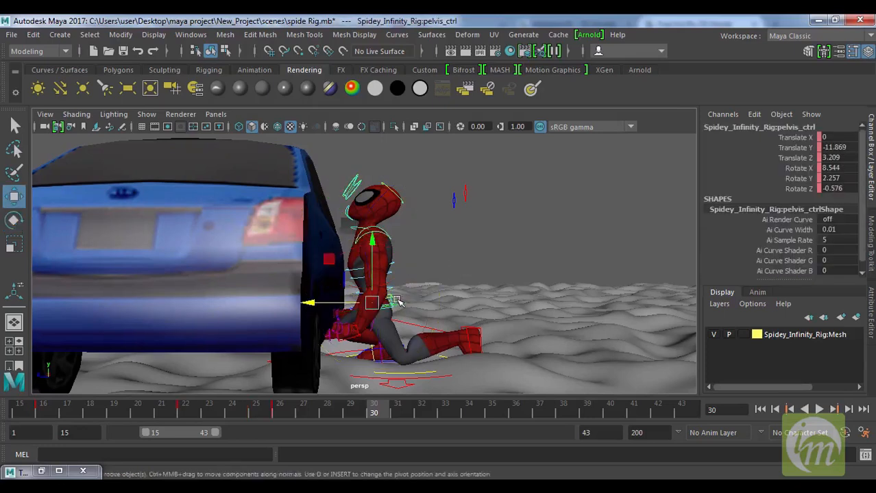
drag(379, 236, 386, 185)
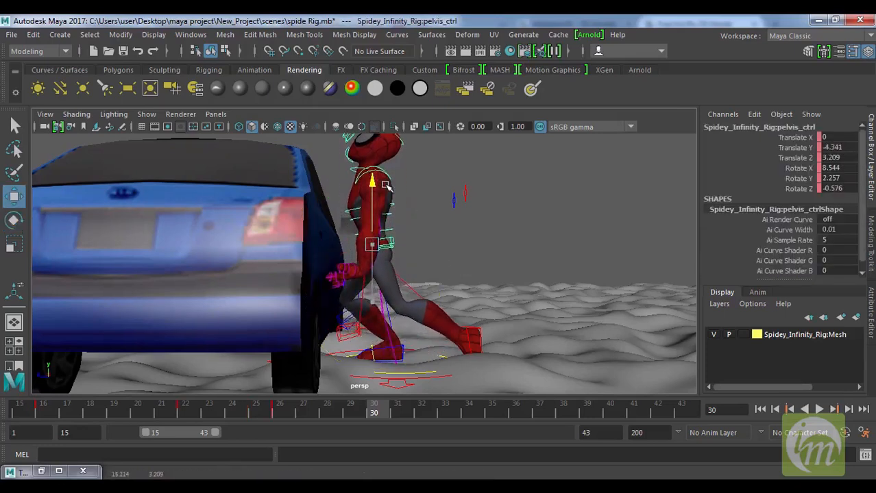
- Move the right IK foot control toward the car to Translate Z about 1.8 and key it at frame 30
click(402, 350)
click(374, 354)
click(426, 351)
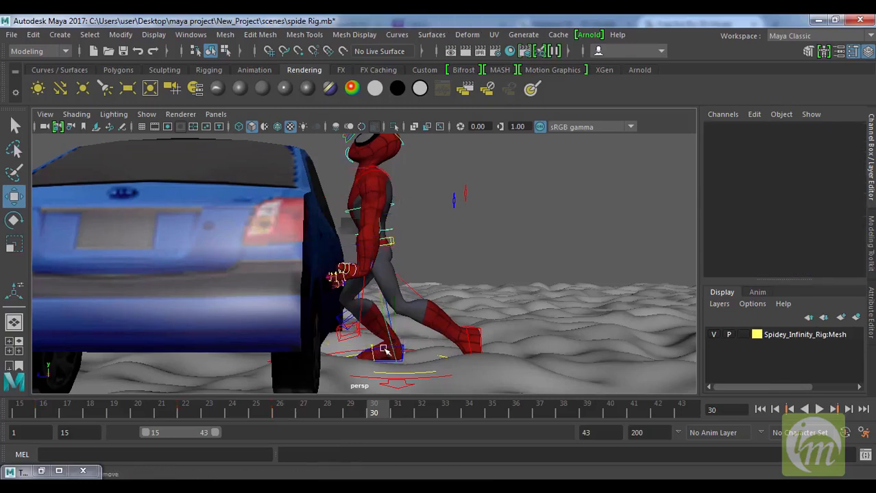
click(383, 353)
scroll(427, 324, up, 3)
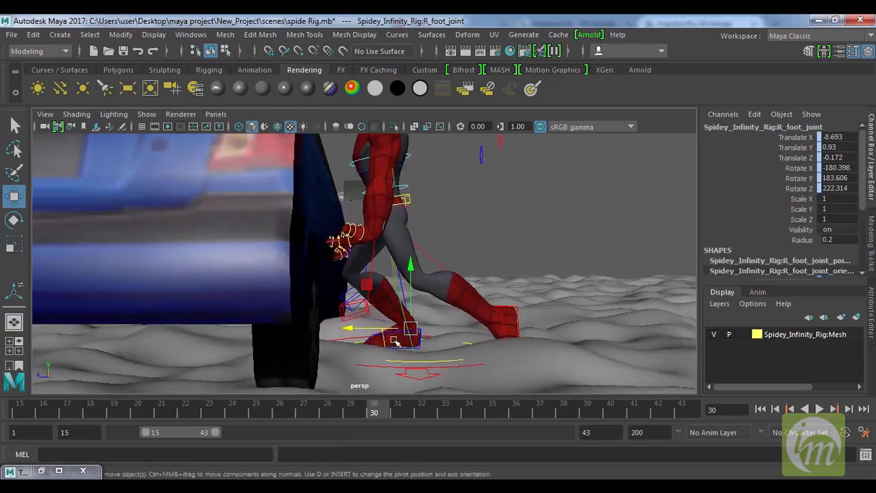
scroll(415, 351, up, 2)
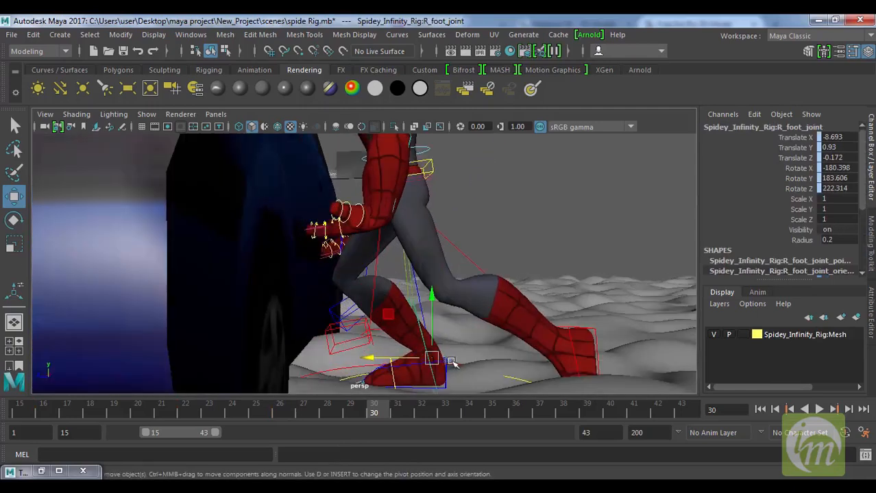
click(448, 359)
scroll(411, 364, down, 4)
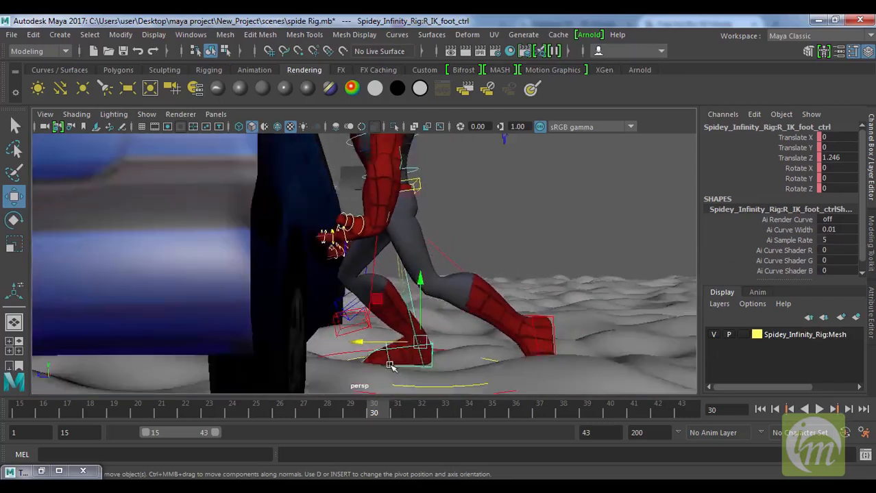
scroll(389, 363, up, 2)
drag(341, 316, 335, 316)
key(s)
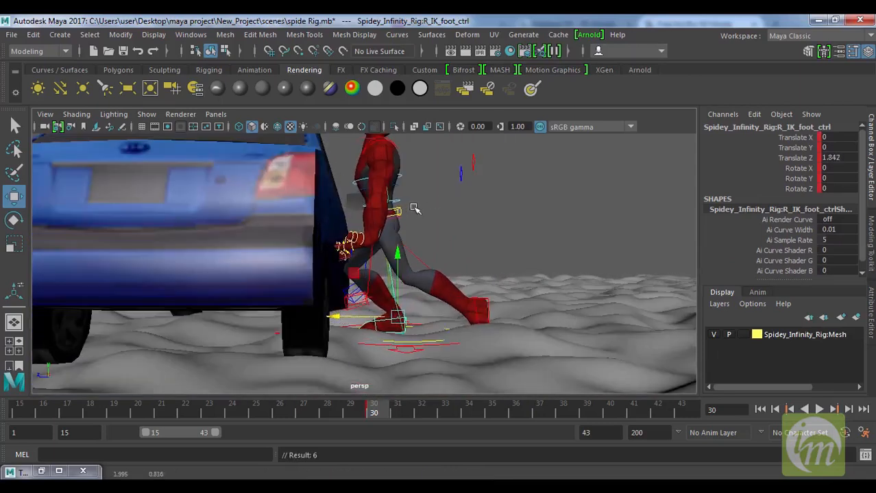
- Key the pelvis at frame 30, bring the left IK foot control forward to Translate Z about -5.3, key it and scrub to check
click(398, 211)
mouse_move(363, 412)
mouse_down()
mouse_move(235, 411)
mouse_move(430, 420)
mouse_move(323, 417)
mouse_move(381, 418)
mouse_move(373, 416)
mouse_up()
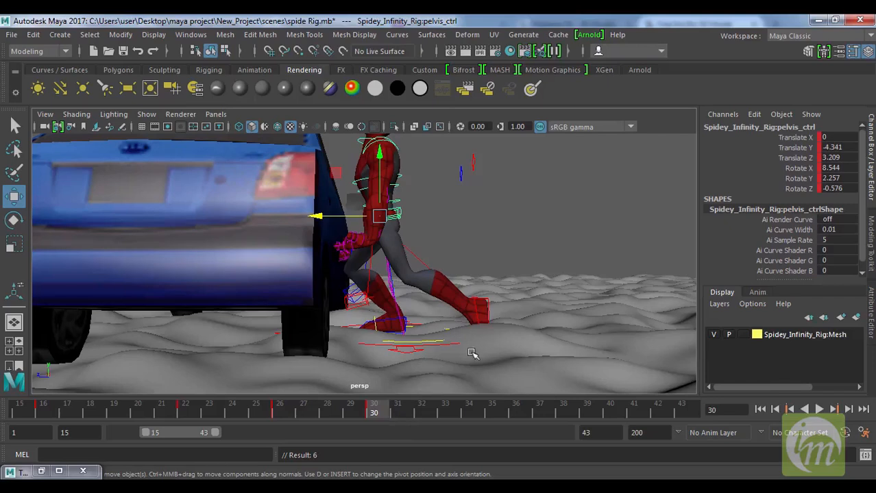
click(488, 309)
drag(416, 307, 400, 311)
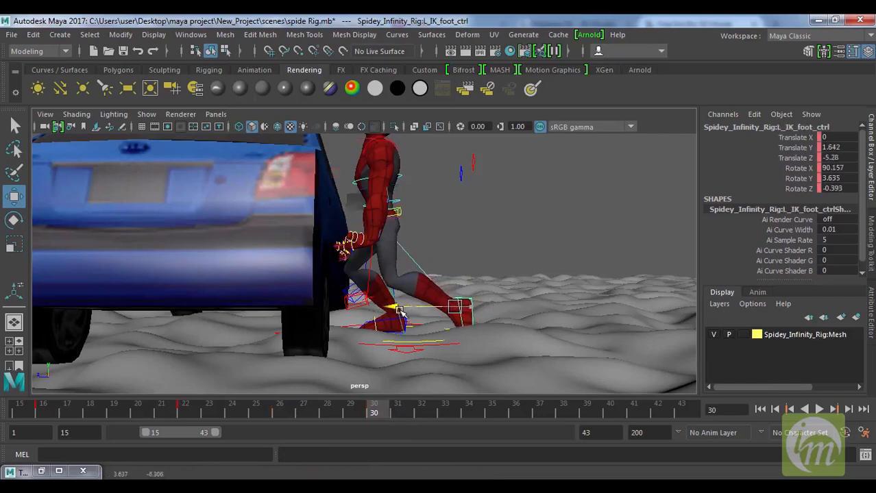
drag(385, 413, 182, 418)
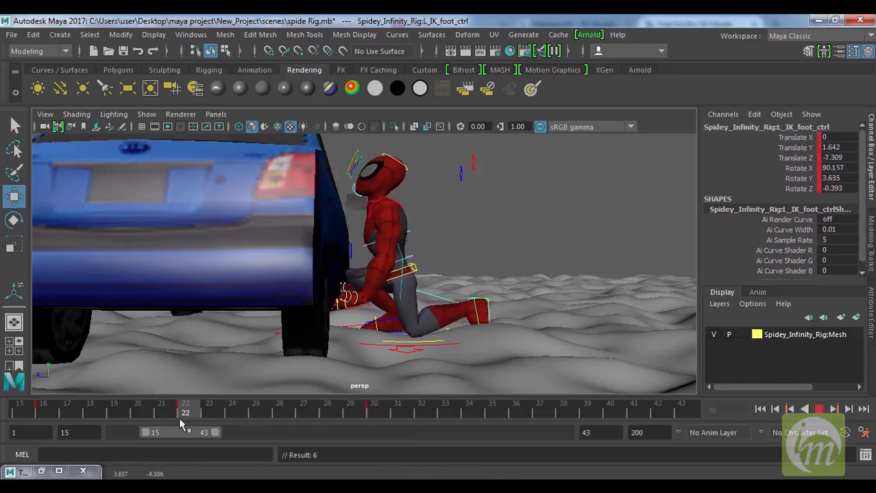
click(281, 415)
drag(245, 416, 381, 414)
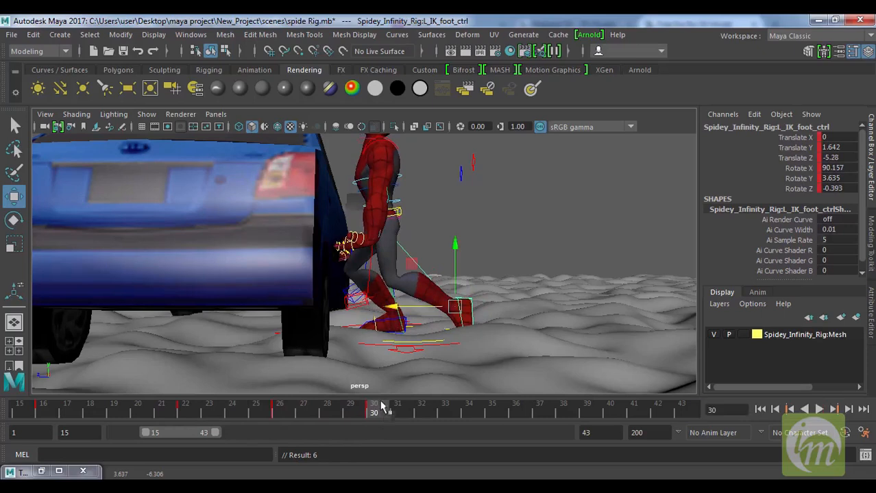
- Select the car body and frame its lower part in the side view
click(319, 293)
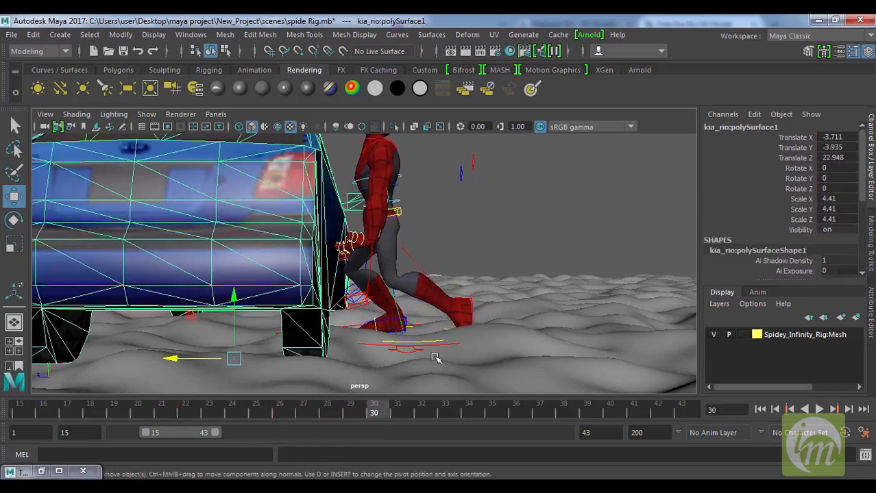
key(space)
key(space)
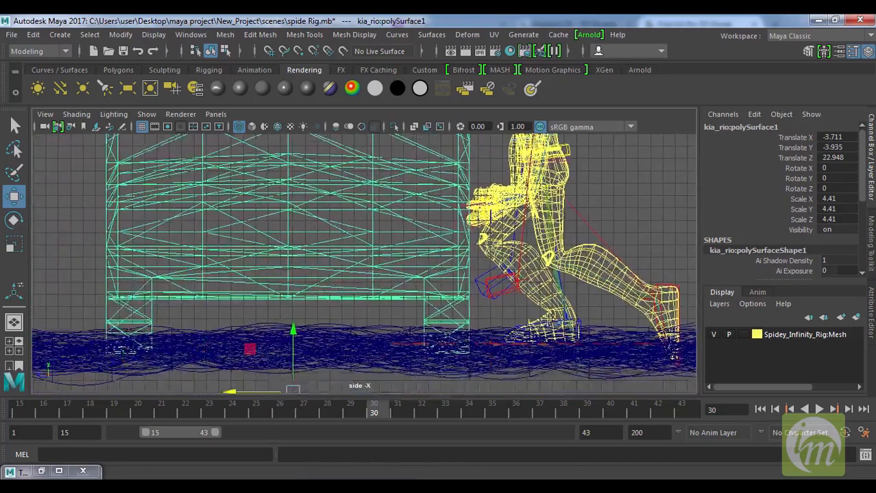
alt+middle_drag(550, 320, 586, 310)
scroll(495, 320, down, 1)
alt+middle_drag(450, 328, 507, 342)
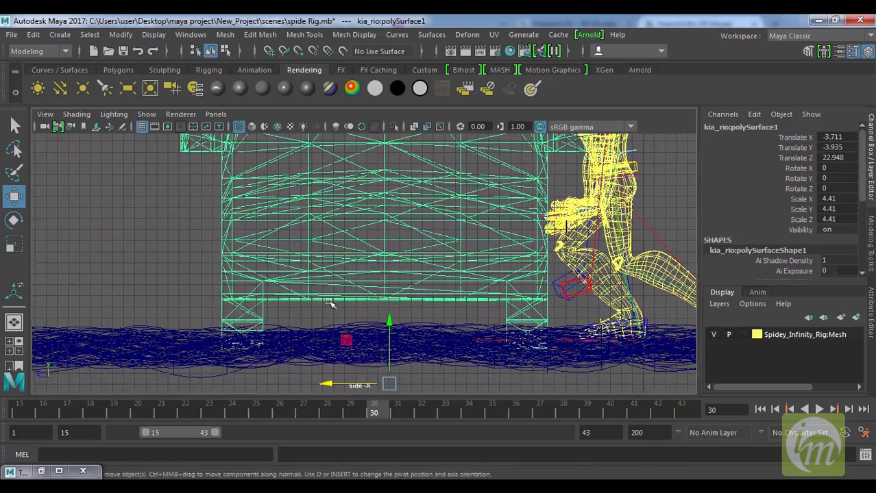
- Try to reposition the car's pivot in the side view and undo the move
key(d)
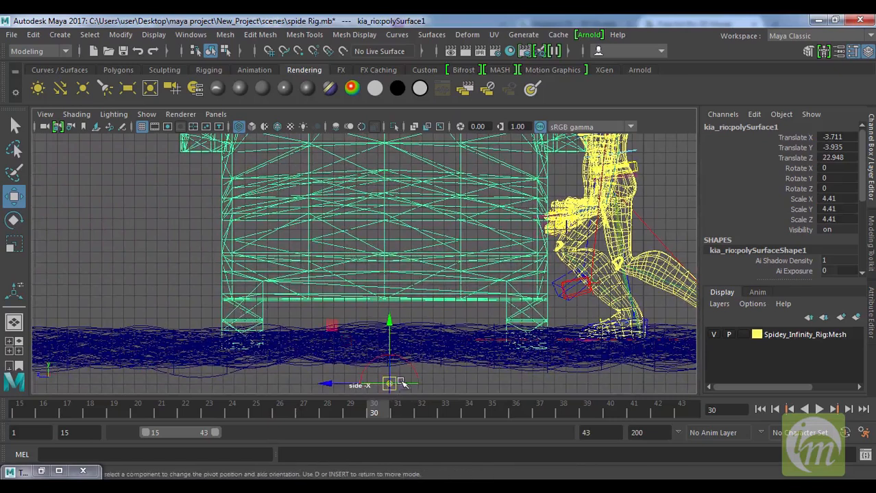
drag(389, 385, 367, 360)
key(ctrl+z)
key(ctrl+z)
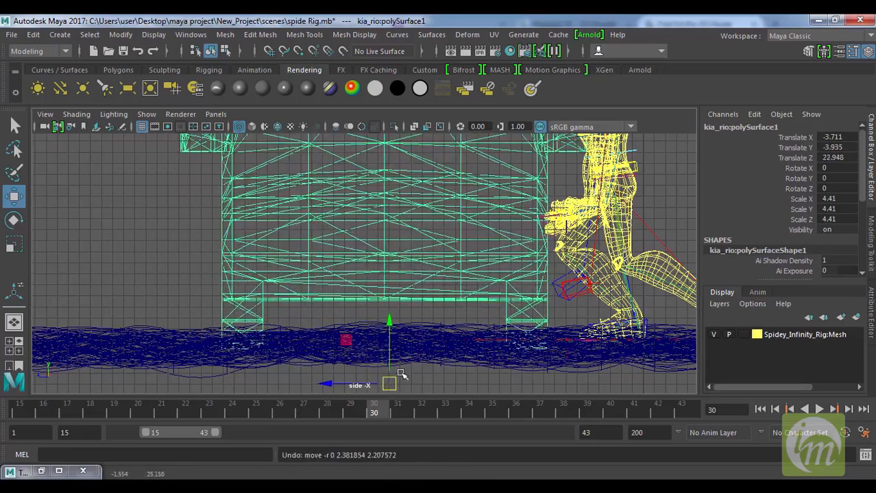
- Move the car's pivot to the base of the wheel on the side away from Spider-Man
key(d)
drag(396, 382, 236, 343)
key(d)
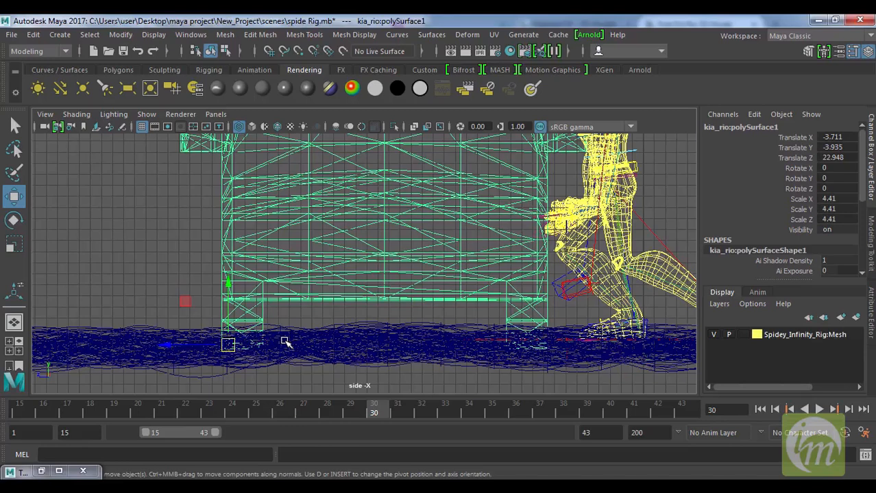
- Try tilting the car to Rotate X about 22.4 and sliding it to Translate Z about 19.9, and undo both changes
key(e)
drag(288, 323, 285, 295)
key(w)
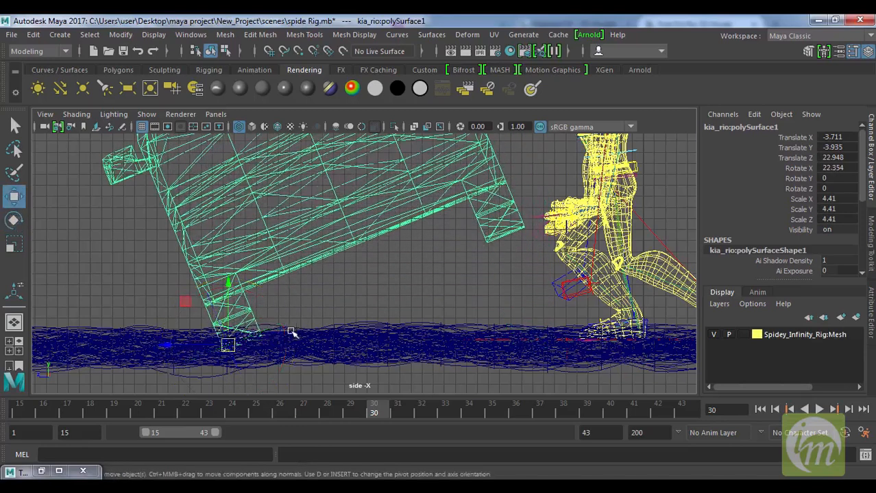
drag(165, 344, 197, 352)
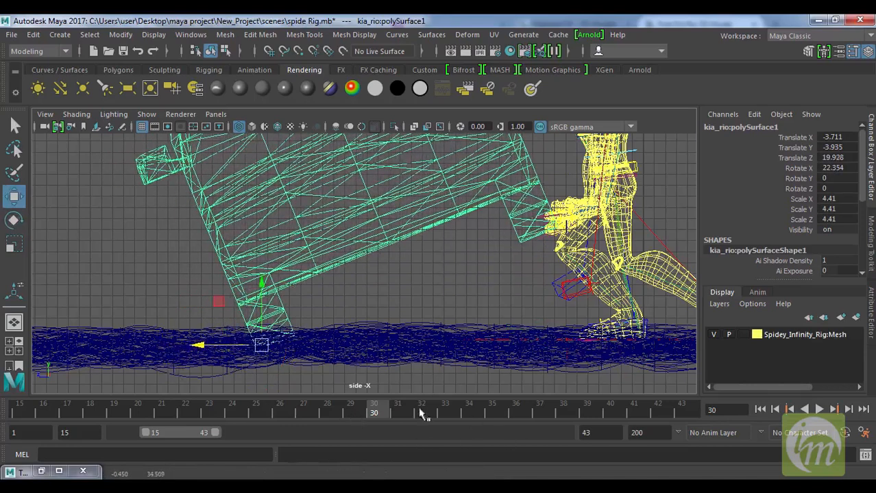
mouse_move(350, 410)
mouse_down()
mouse_move(166, 405)
mouse_move(373, 411)
mouse_up()
key(ctrl+z)
key(ctrl+z)
key(ctrl+z)
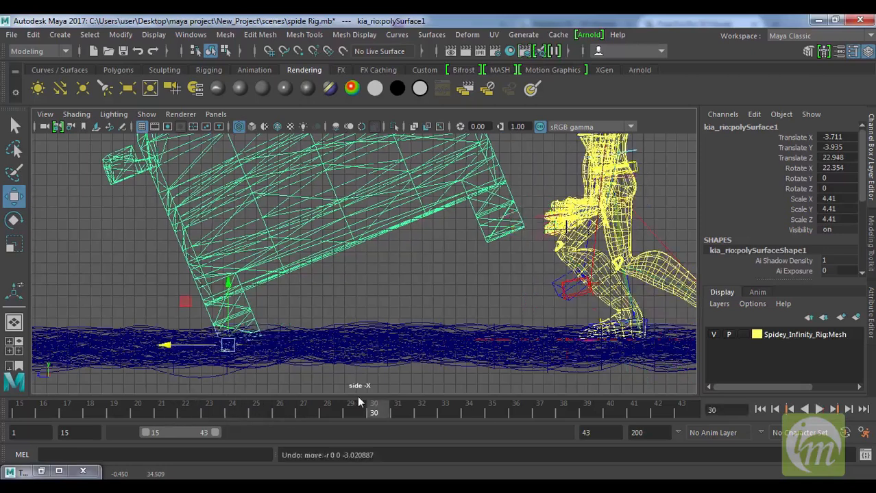
- Scrub to frame 27, where the hands start lifting, and key the untilted car there
key(alt+v)
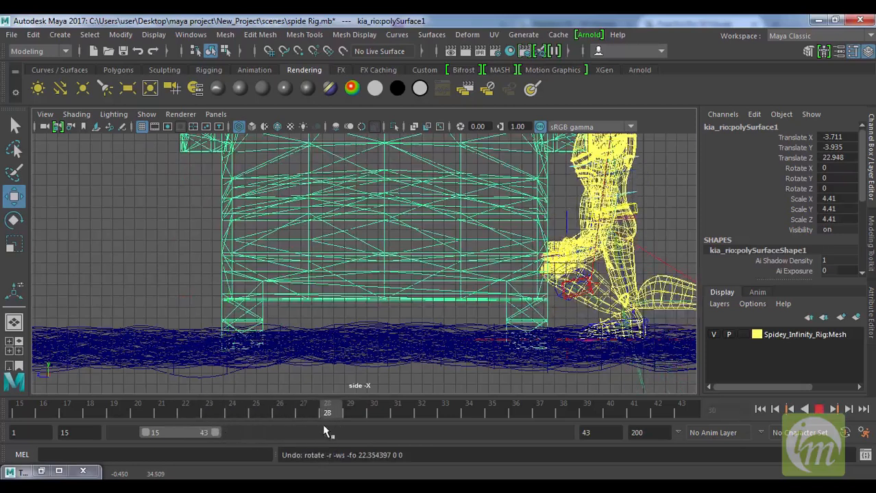
key(alt+v)
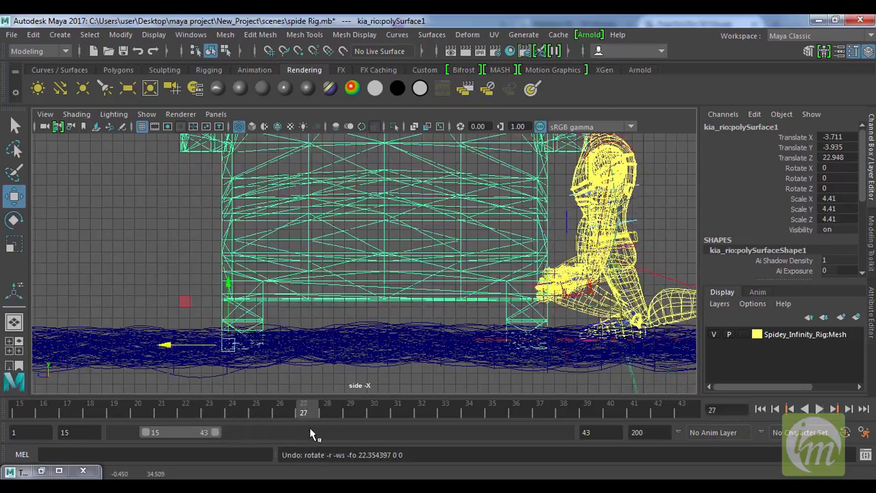
key(s)
- At frame 30, tilt the car to Rotate X about 15.2, raise it to Translate Y about -2.6, and key it
drag(305, 415, 375, 420)
key(e)
drag(283, 305, 234, 329)
key(w)
key(s)
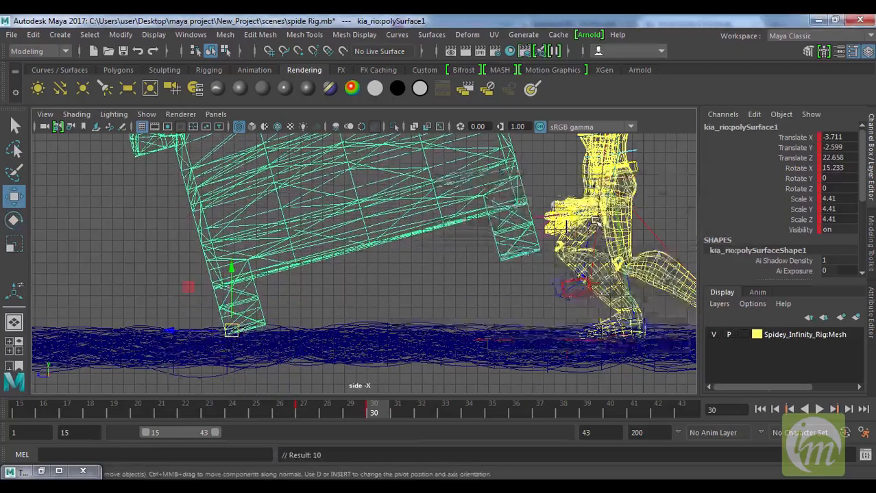
- Slide the tilted car toward Spider-Man in the perspective view to Translate Z about 20.8
key(space)
key(space)
alt+drag(461, 291, 246, 310)
drag(157, 292, 172, 290)
scroll(453, 268, down, 3)
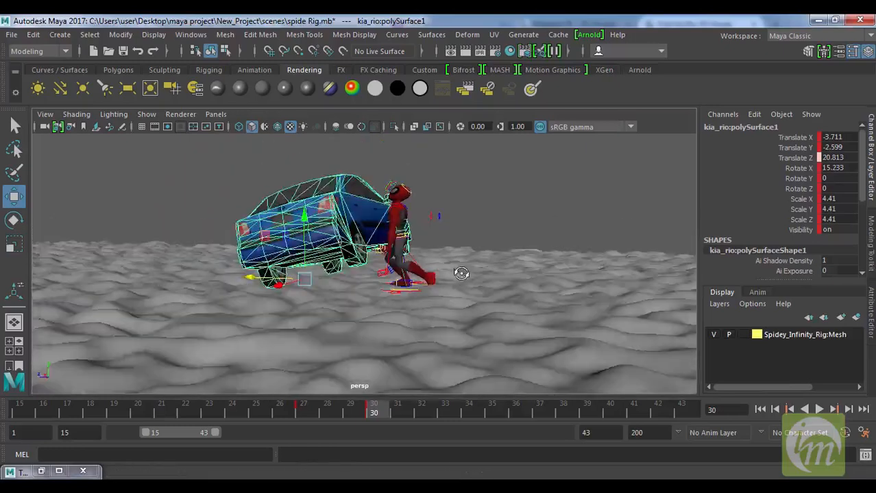
alt+drag(469, 274, 482, 279)
- In the side view, lower the car to Translate Y about -3.3 and Translate Z about 19.9, and key it at frame 30
key(space)
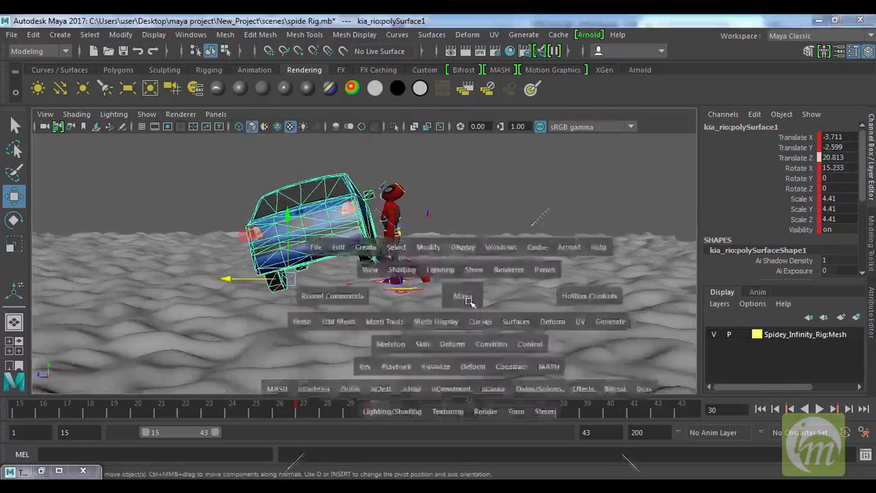
key(space)
scroll(518, 320, down, 1)
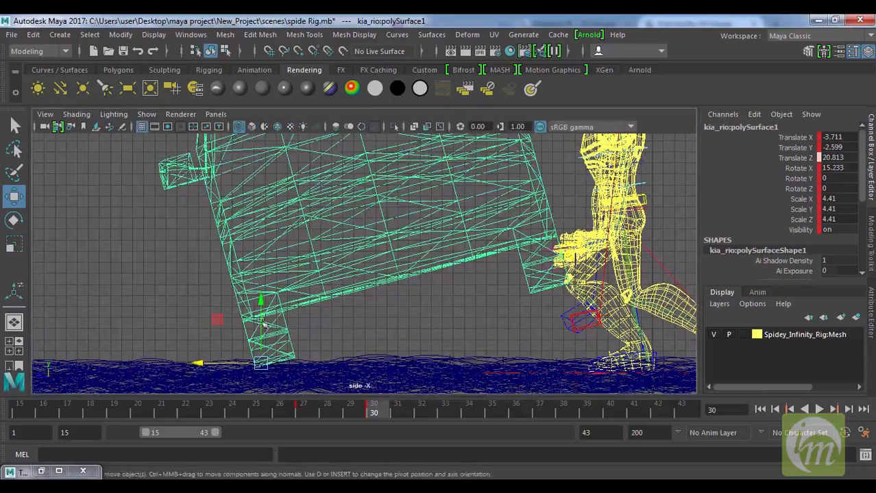
drag(261, 363, 271, 371)
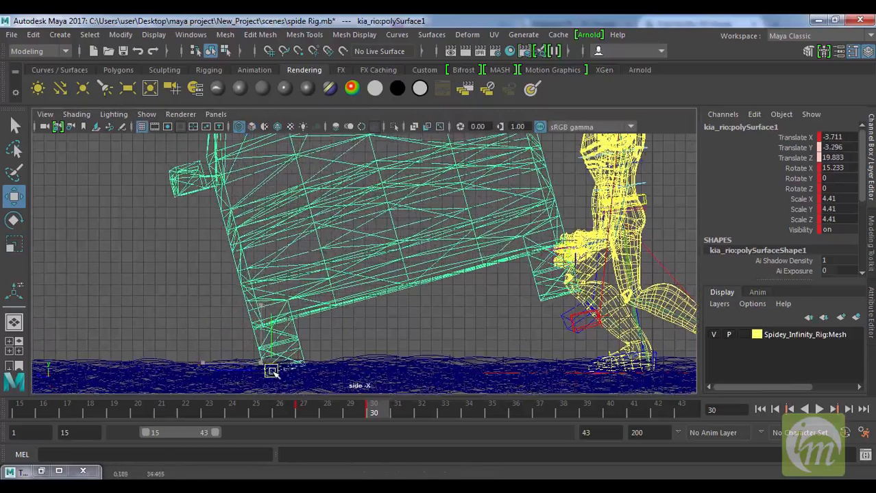
key(space)
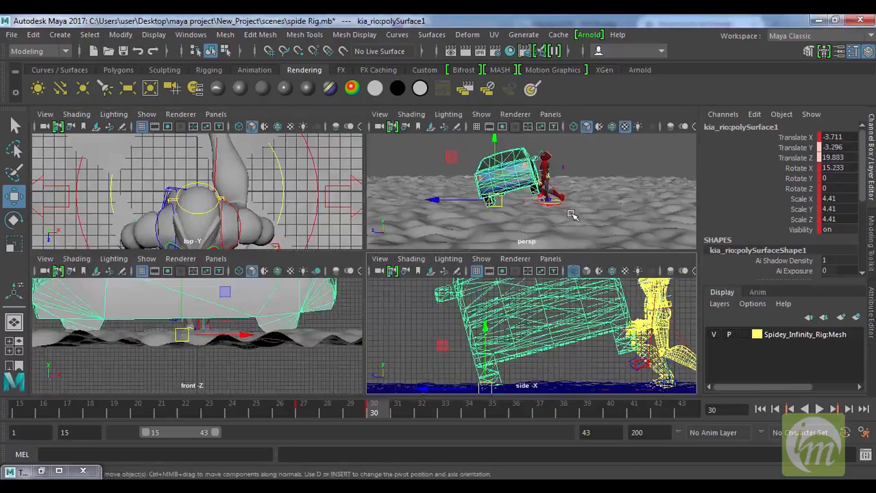
key(space)
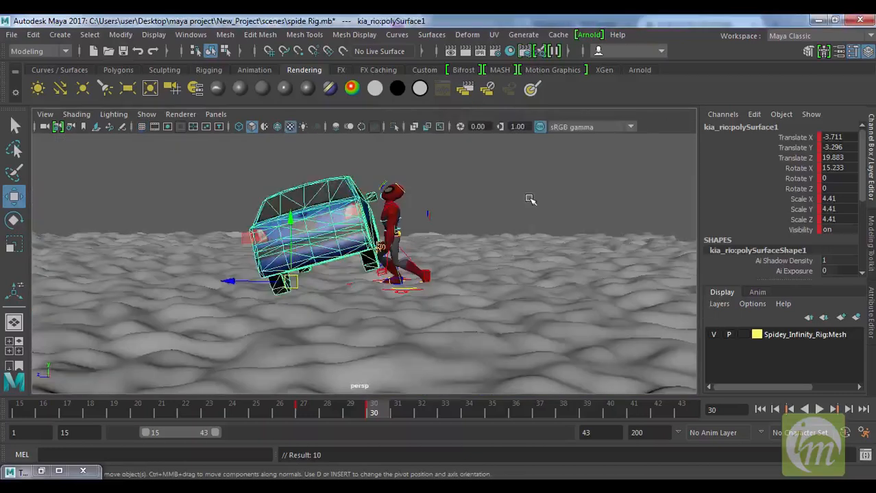
- Deselect the car, extend the visible timeline back to frame 1, and scrub from frame 1 to 30 to review the lift
click(433, 350)
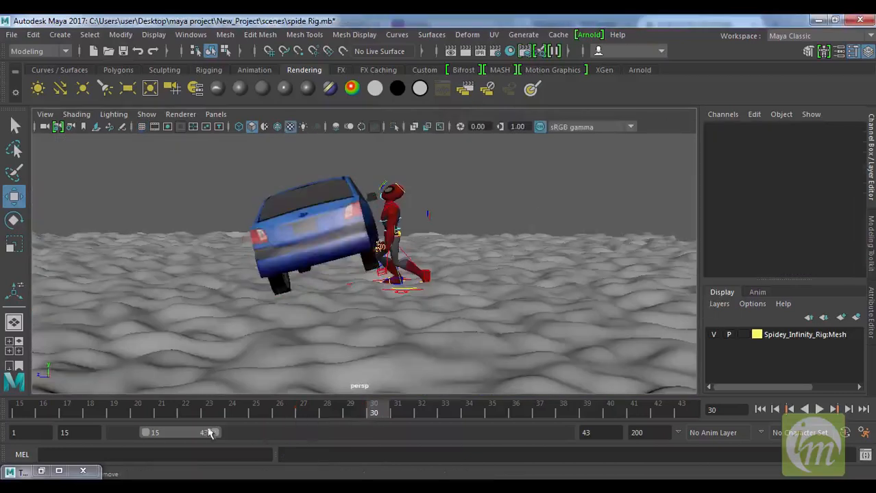
drag(143, 436, 59, 433)
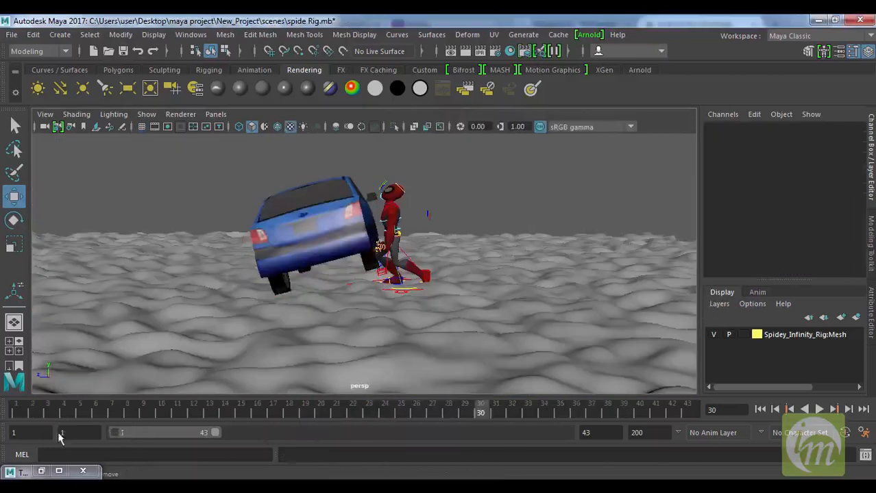
click(19, 410)
drag(20, 411, 481, 421)
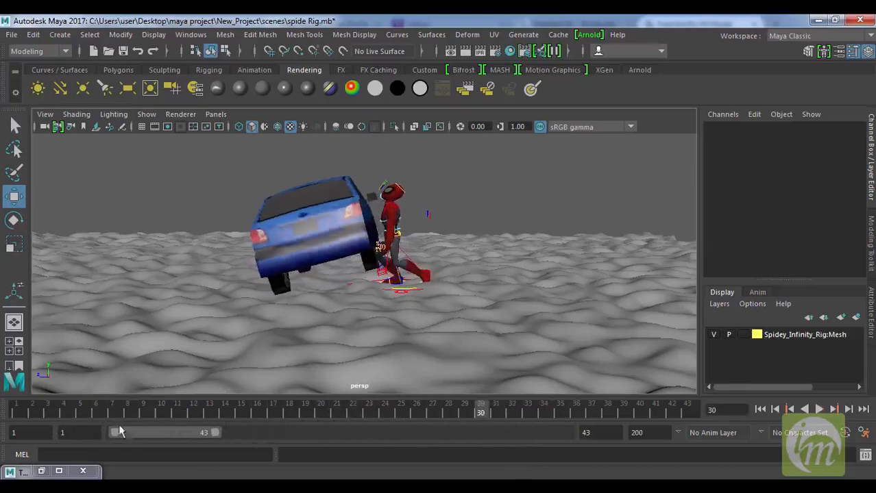
- Shift the visible timeline range to frames 26–65 with the current frame at 30
drag(116, 433, 271, 440)
mouse_move(89, 419)
mouse_down()
mouse_move(145, 411)
mouse_move(78, 417)
mouse_move(184, 419)
mouse_move(89, 416)
mouse_up()
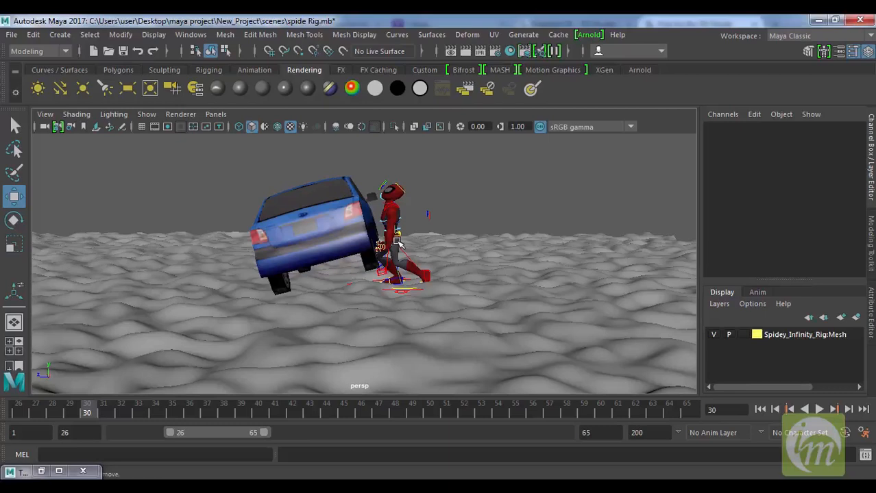
- Examine the foot and pelvis controls and the character's pose beside the car at frame 30
click(429, 272)
key(f)
scroll(452, 272, down, 3)
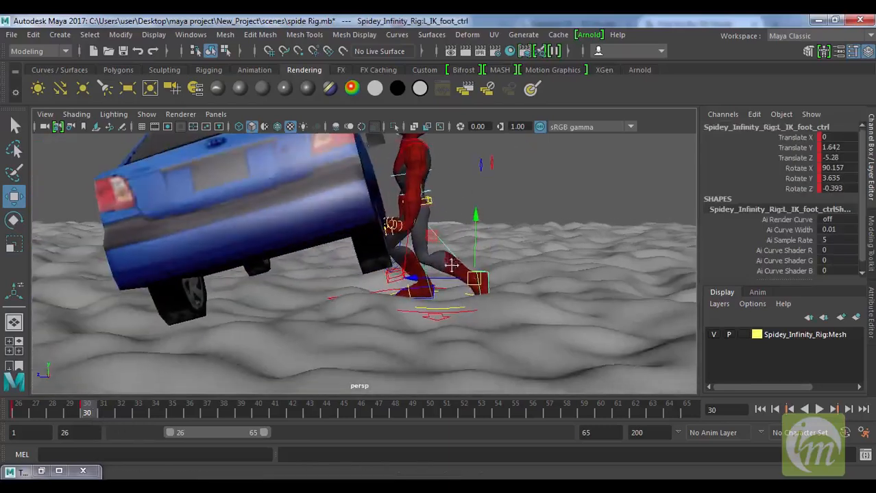
click(424, 295)
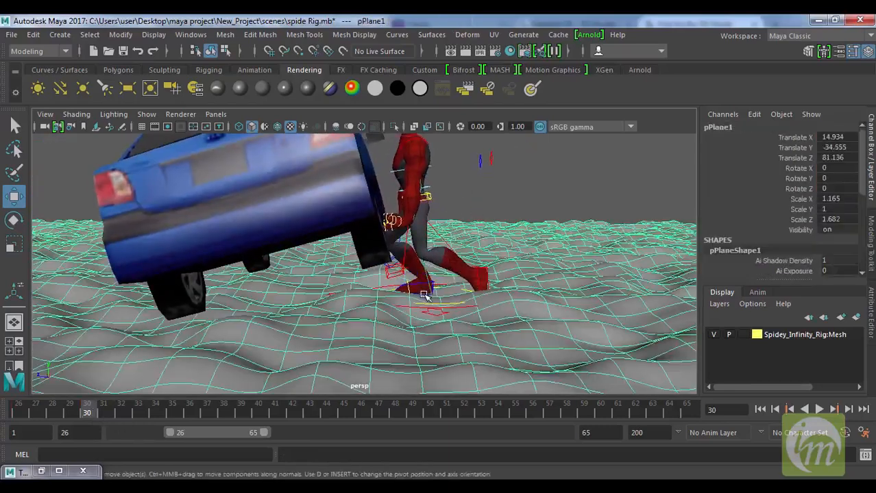
click(424, 283)
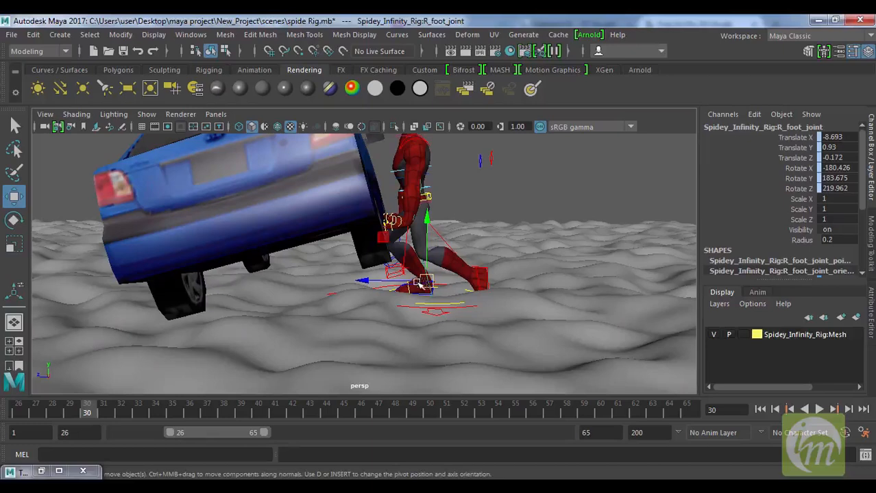
click(447, 287)
scroll(441, 299, up, 3)
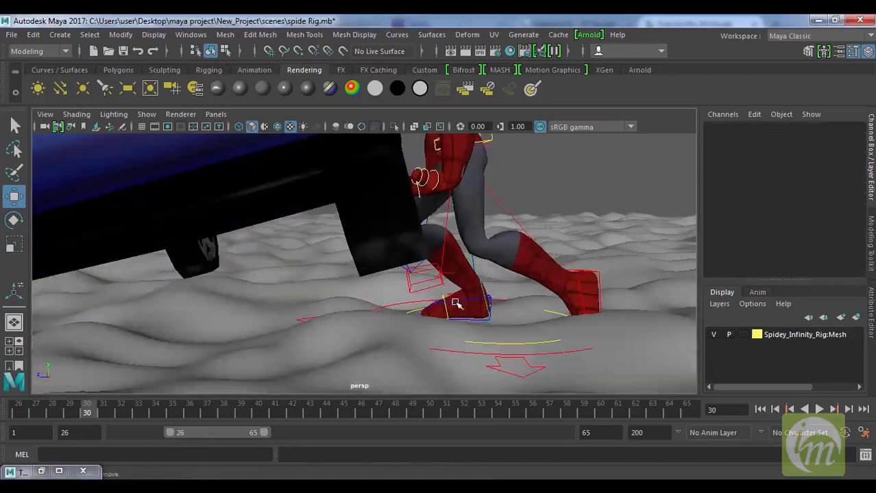
click(455, 304)
alt+drag(488, 194, 489, 215)
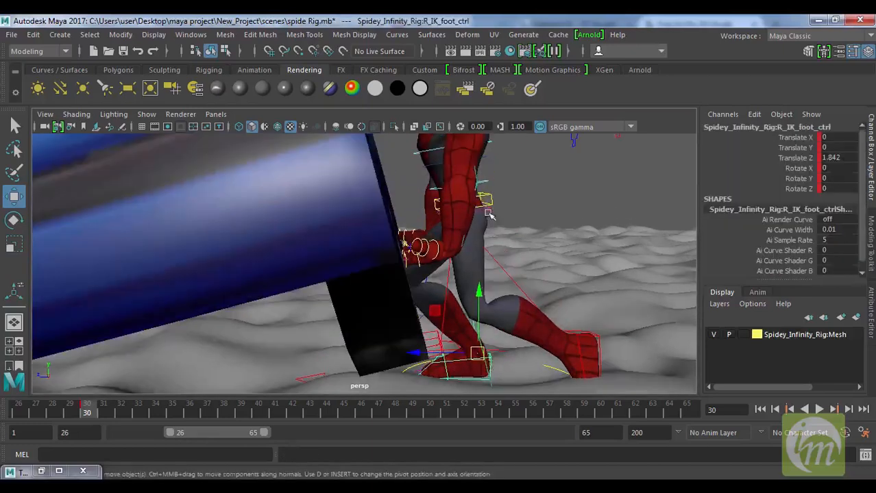
click(490, 198)
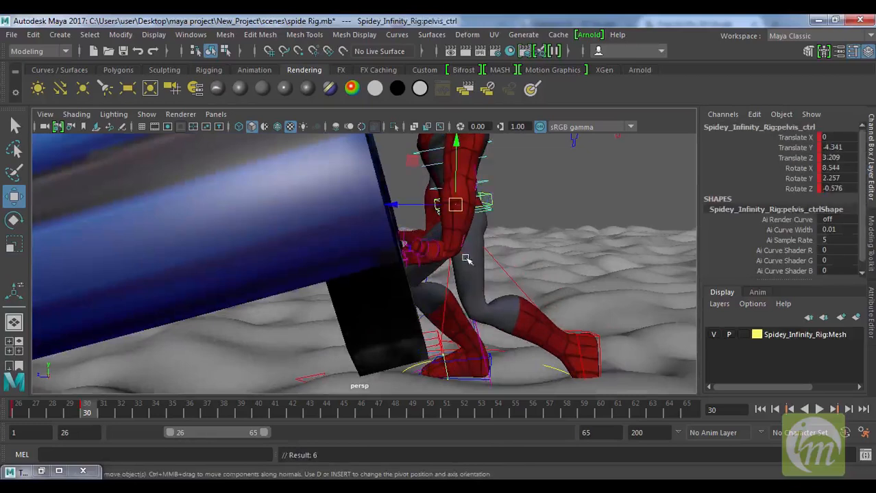
alt+drag(463, 264, 449, 337)
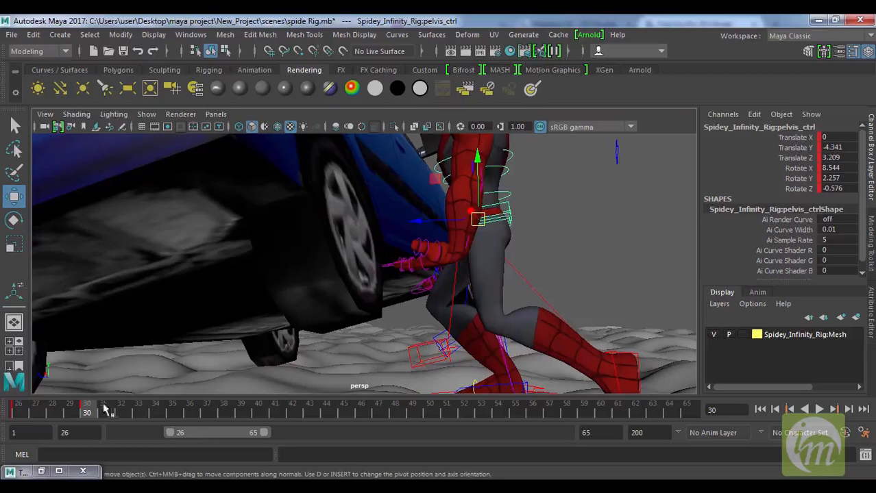
mouse_move(59, 414)
mouse_down()
mouse_move(123, 415)
mouse_move(87, 416)
mouse_up()
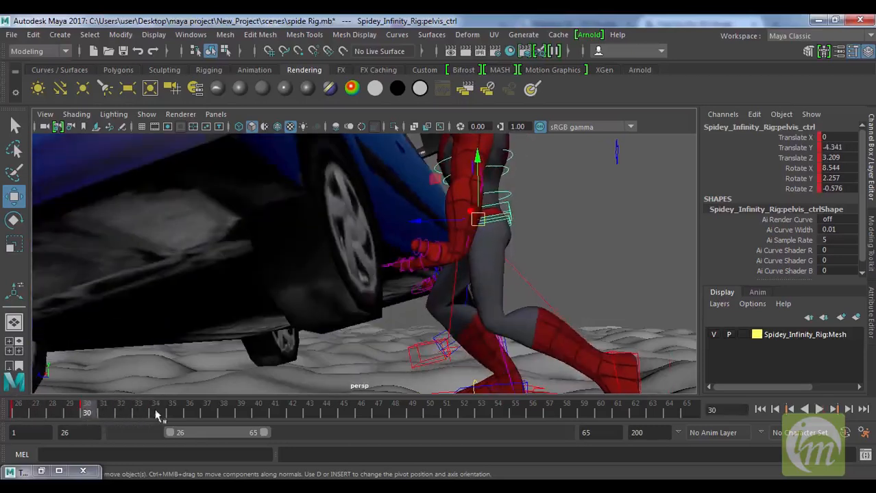
- Raise the left IK hand control to about -4.44 in Translate Y at frame 30 and key it
click(436, 345)
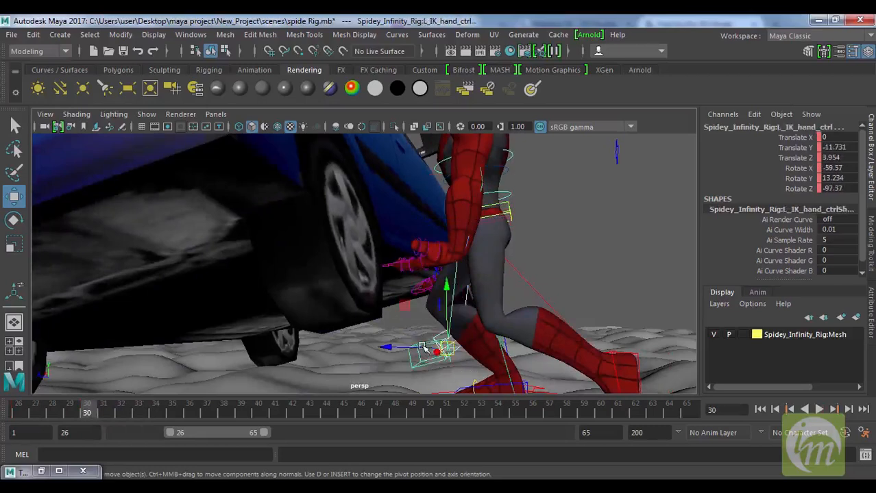
drag(452, 275, 447, 190)
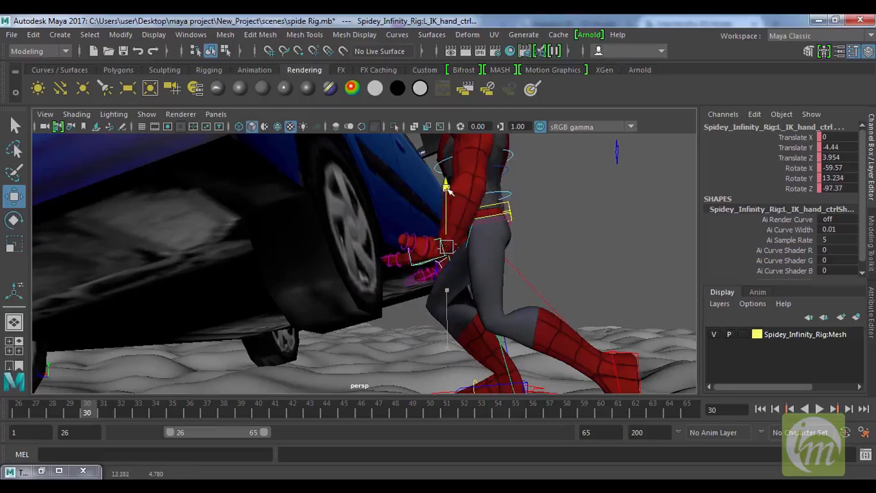
alt+drag(479, 228, 423, 393)
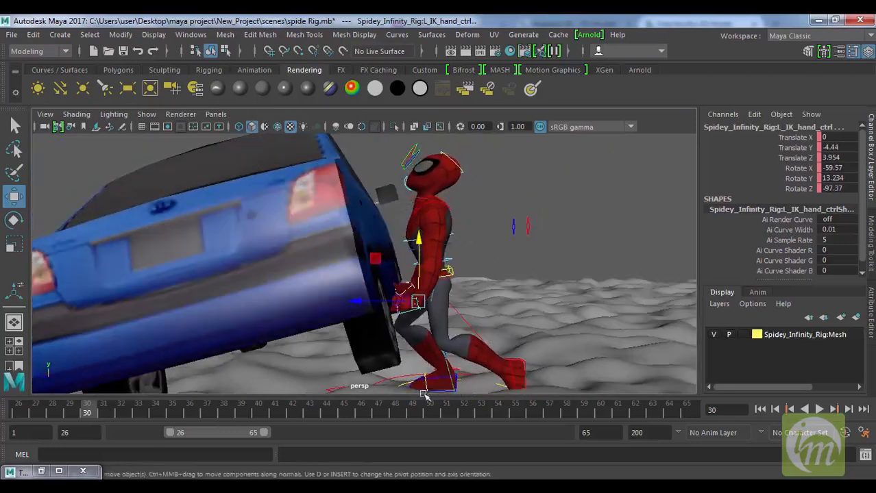
mouse_move(89, 409)
mouse_down()
mouse_move(55, 414)
mouse_move(157, 418)
mouse_move(88, 417)
mouse_up()
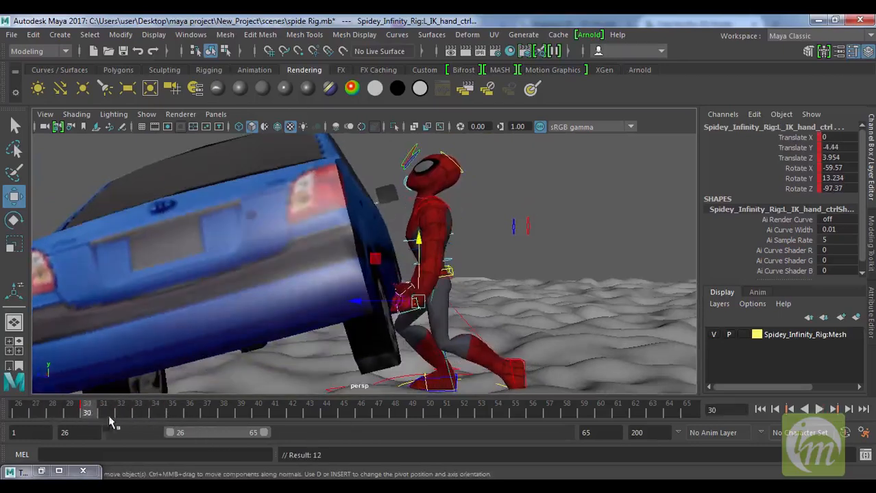
- Lower the left IK hand control to about -12.02 in Translate Y at frame 25, and key it at frames 25 and 27
drag(170, 427, 121, 428)
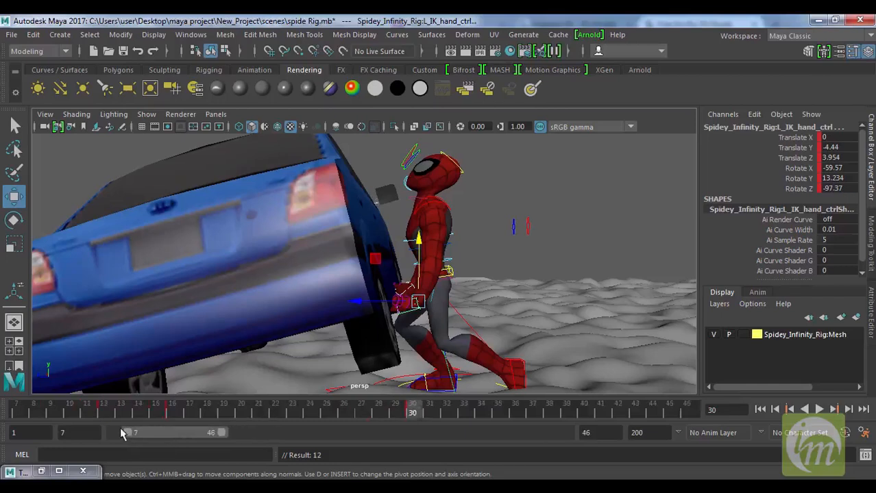
drag(413, 414, 323, 415)
drag(429, 215, 411, 346)
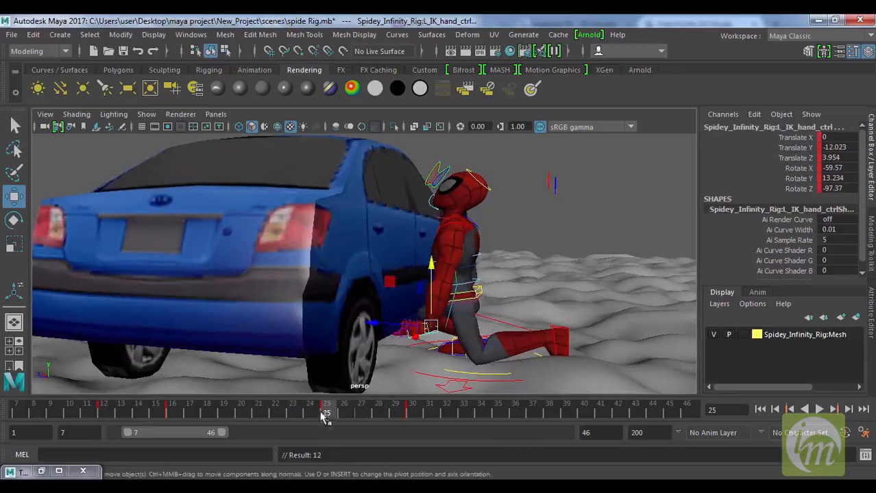
drag(329, 415, 411, 422)
key(e)
alt+drag(501, 348, 465, 328)
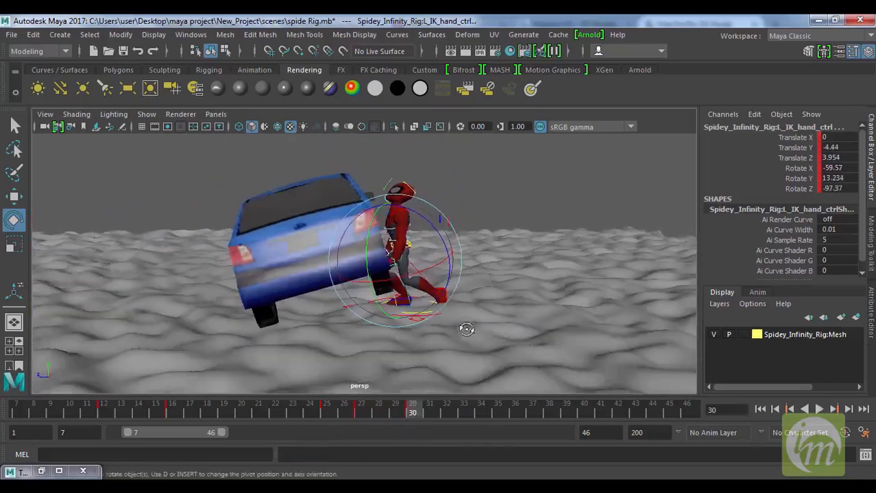
scroll(483, 210, up, 3)
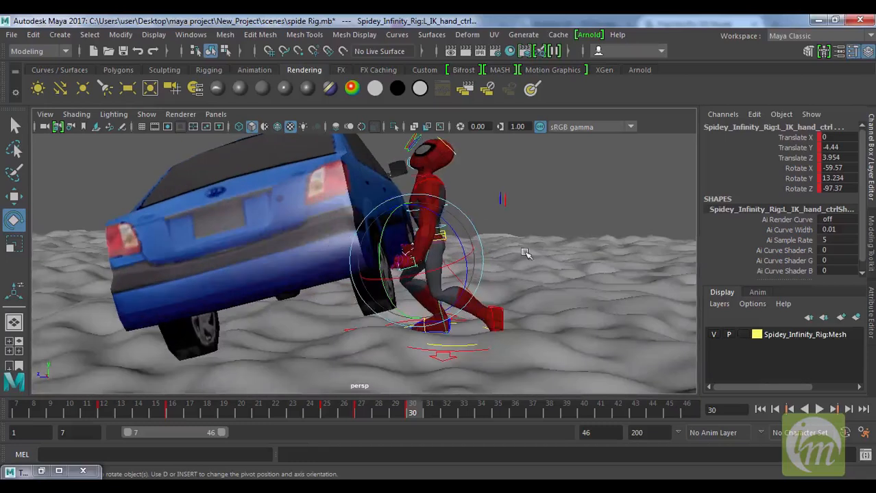
- At frame 36, raise the left IK hand control to about -0.84, 6.8, 7.69 in Translate X, Y, Z and key it
drag(415, 414, 516, 417)
alt+drag(473, 322, 489, 330)
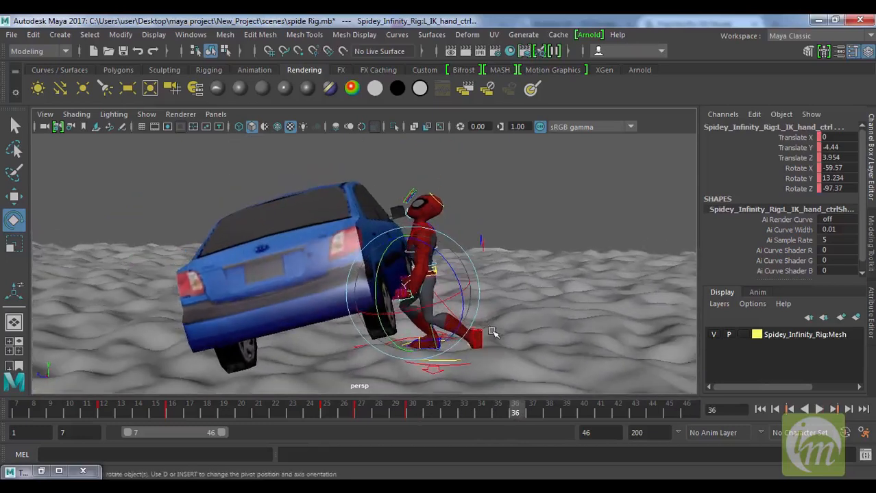
alt+middle_drag(492, 333, 511, 337)
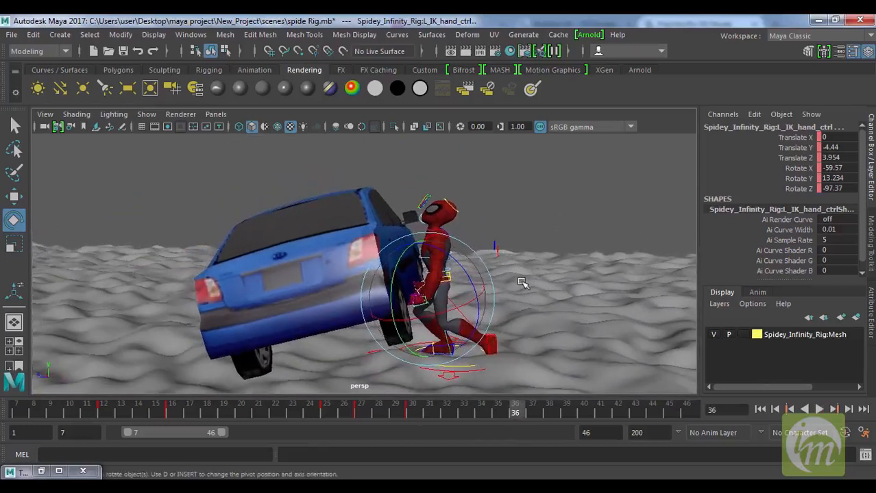
key(w)
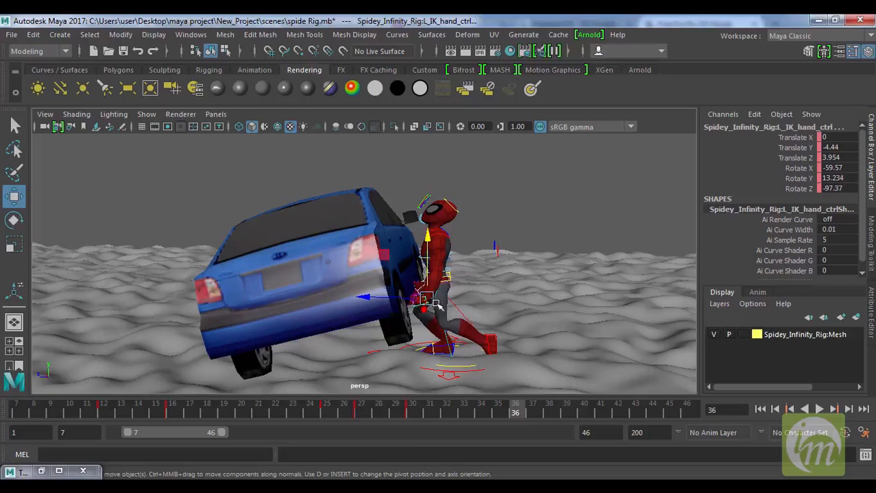
drag(434, 299, 412, 239)
alt+right_drag(409, 236, 457, 266)
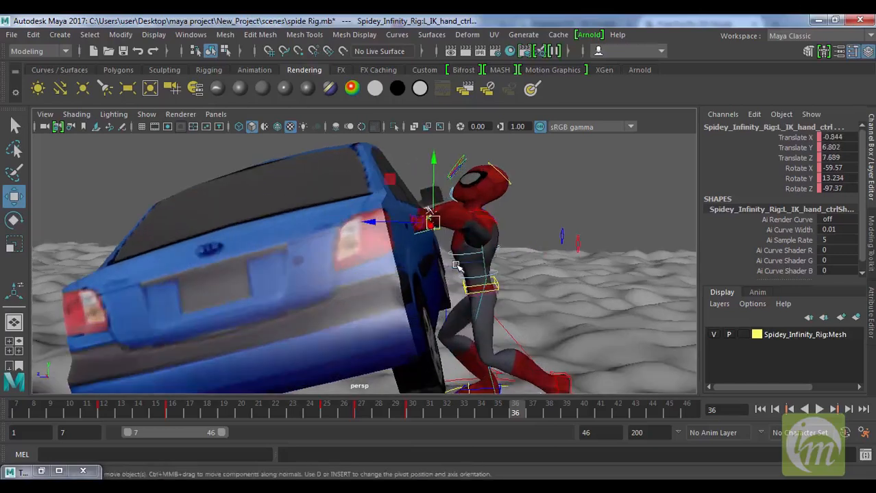
key(s)
- Try rotating the left IK hand control to about -26.35 on Rotate X at frame 36, and undo the rotation
alt+drag(472, 283, 501, 245)
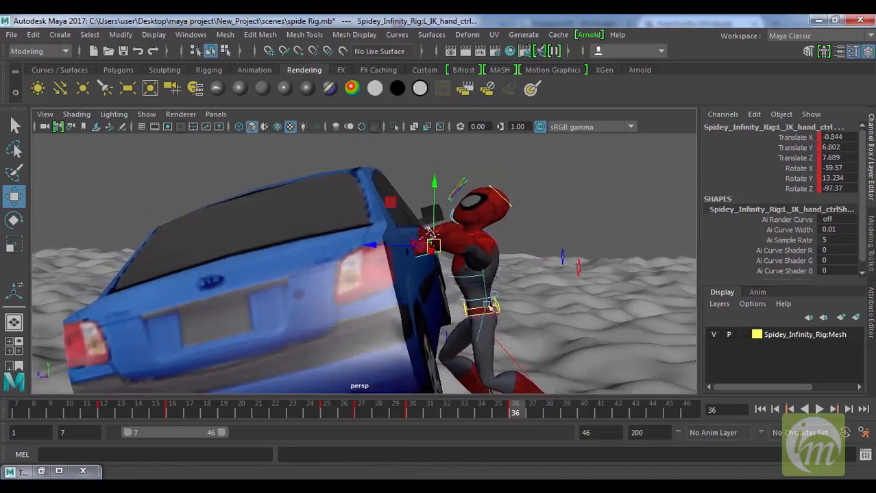
click(501, 245)
click(430, 255)
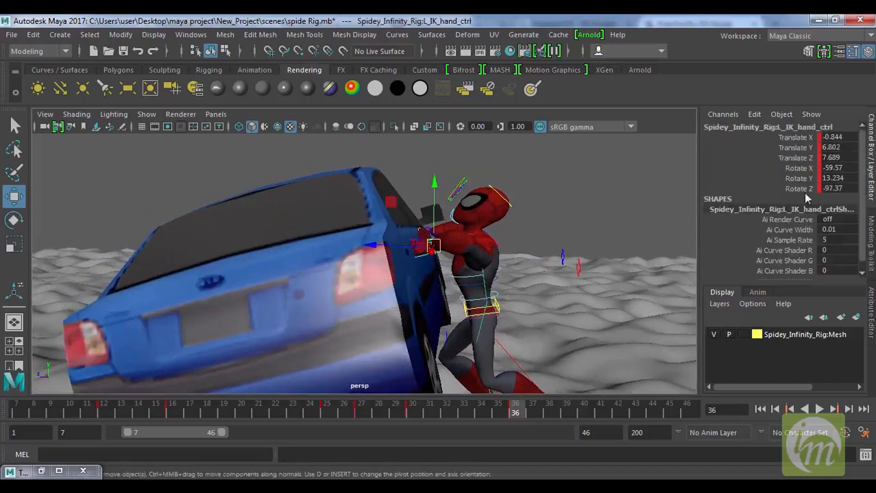
click(798, 168)
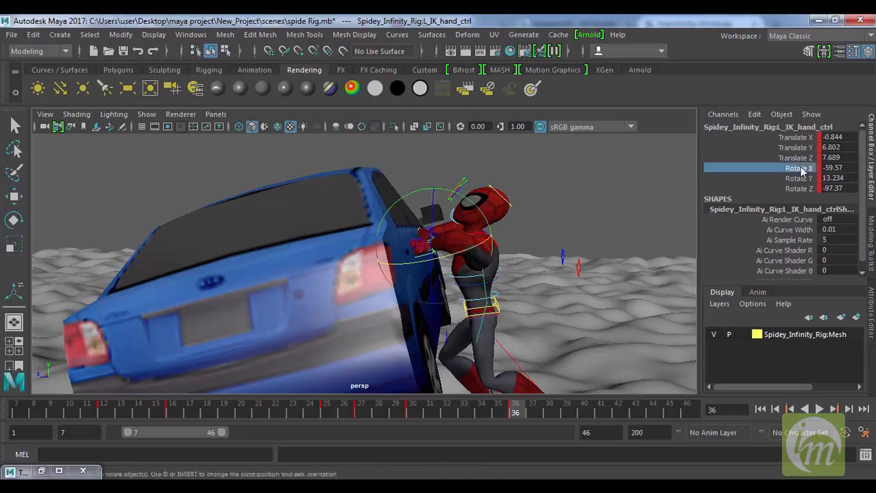
middle_drag(573, 211, 599, 218)
alt+drag(598, 218, 566, 276)
alt+drag(463, 315, 493, 273)
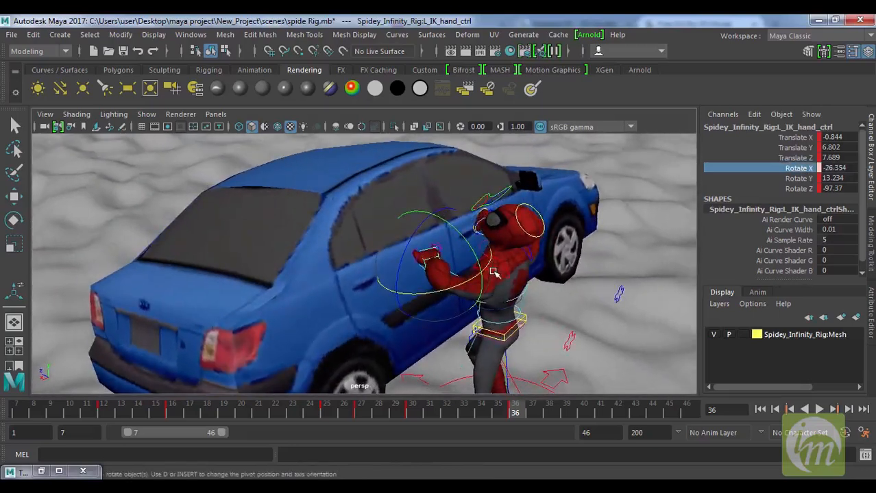
alt+drag(505, 309, 584, 214)
key(ctrl+z)
key(ctrl+z)
key(w)
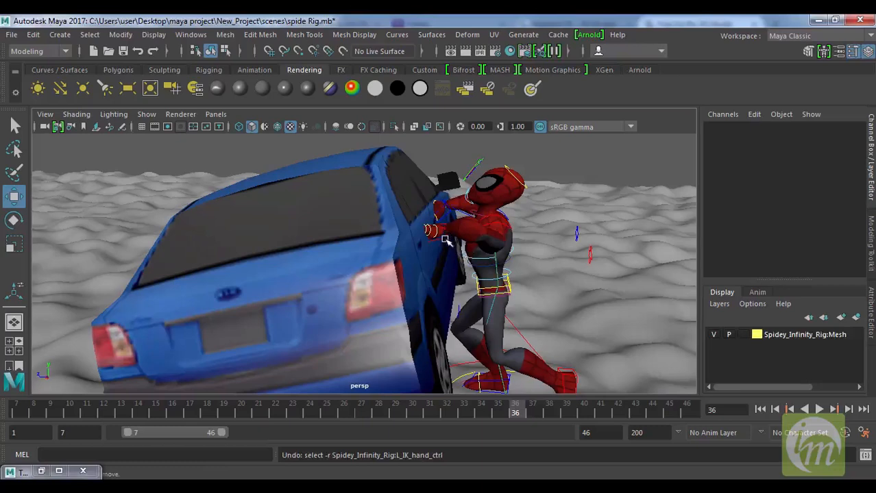
- Lower both IK hand controls against the car's side at frame 36, with the right hand at about 3.01 in Translate Y, and key them
click(443, 237)
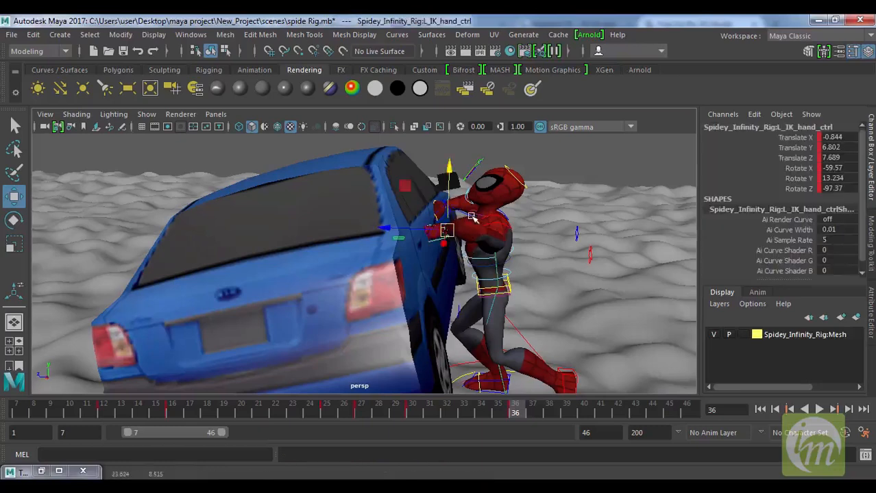
scroll(473, 218, up, 2)
click(485, 194)
drag(494, 147, 529, 269)
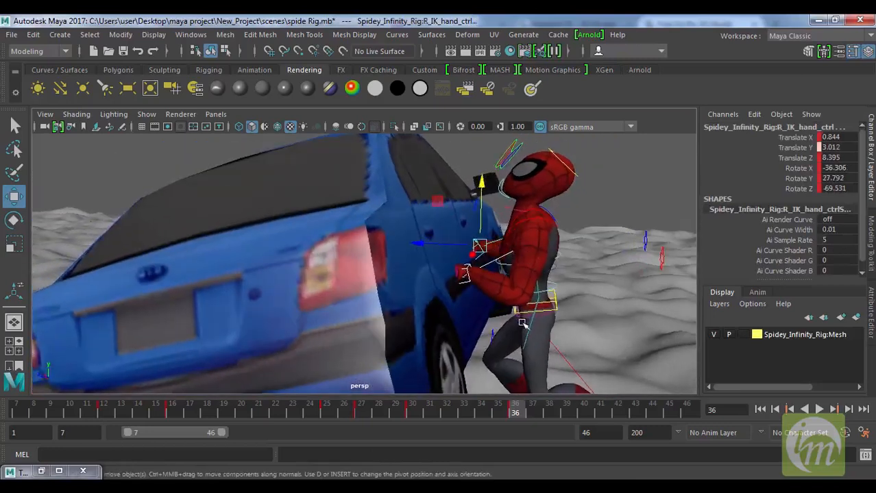
mouse_move(507, 416)
mouse_down()
mouse_move(420, 415)
mouse_move(516, 416)
mouse_up()
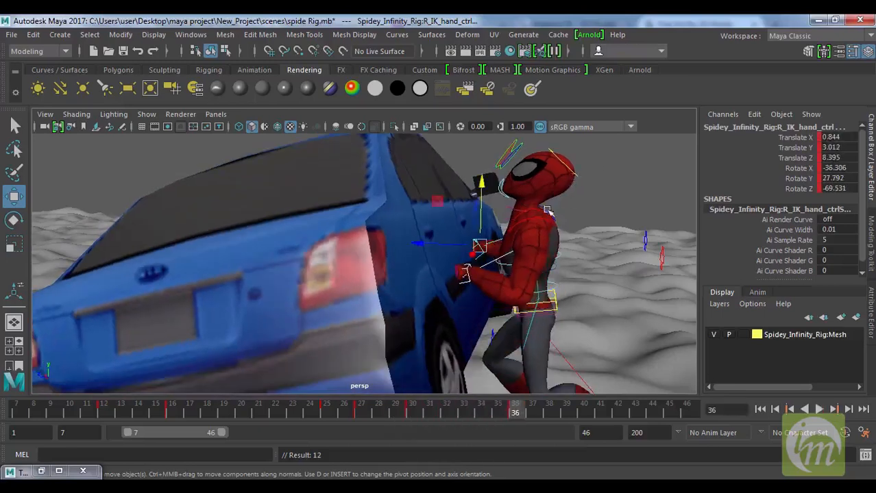
- Rotate the neck control to about -18.09, -2.14, -4.54 in X, Y, Z at frame 36 so the head faces the car, and key it
click(511, 209)
alt+drag(512, 211, 561, 174)
key(e)
key(s)
scroll(571, 245, down, 5)
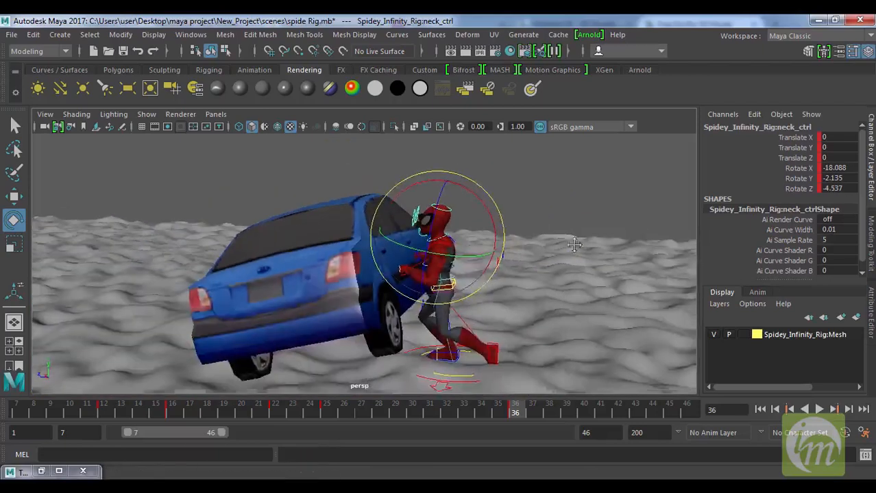
- Raise the pelvis control to about -1.61 in Translate Y at frame 36 and key it
alt+middle_drag(546, 320, 540, 279)
scroll(528, 278, up, 2)
click(568, 192)
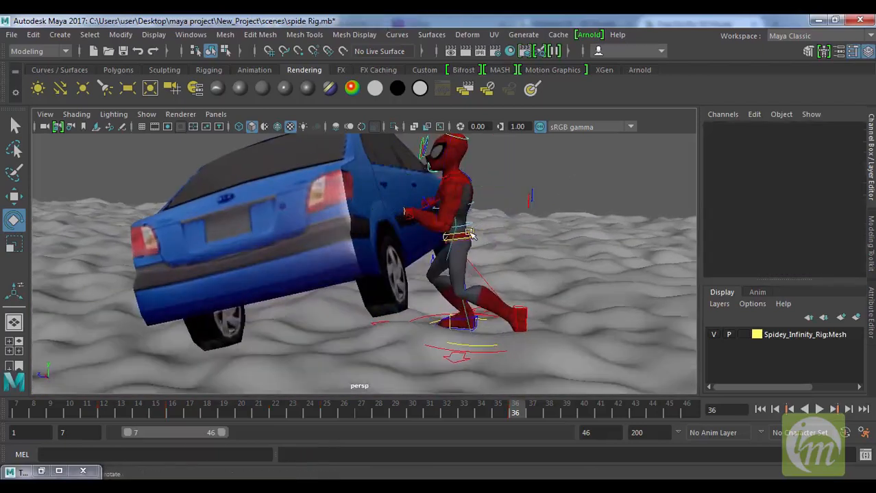
click(471, 235)
key(w)
drag(462, 183, 463, 162)
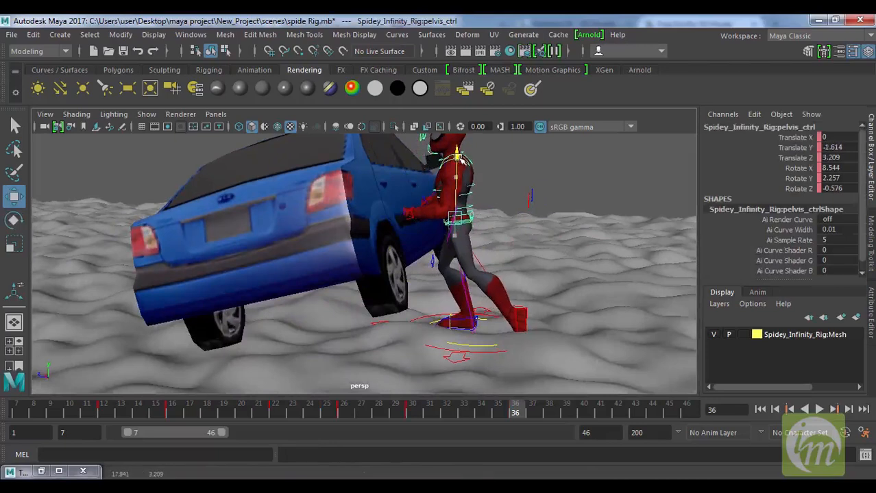
key(s)
- Move the left IK foot control forward to about -1.39 in Translate Z and 1.74 in Translate Y, and rotate the foot toward the ground
click(524, 313)
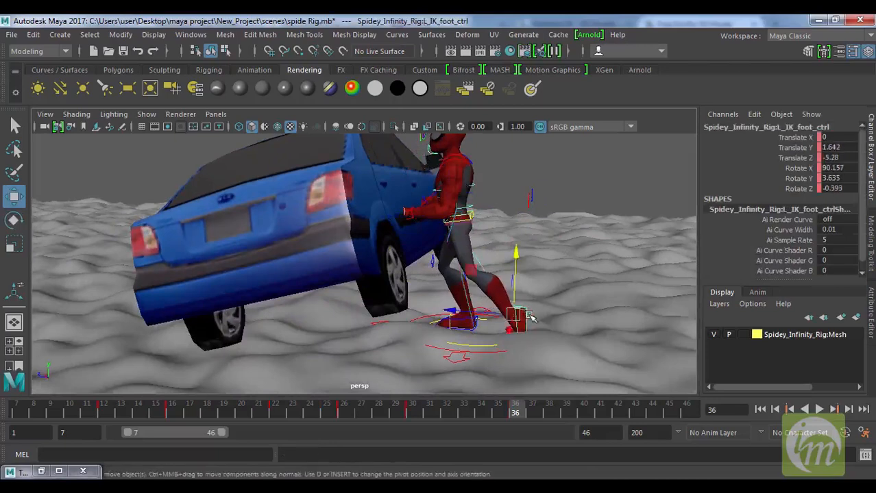
drag(450, 311, 427, 309)
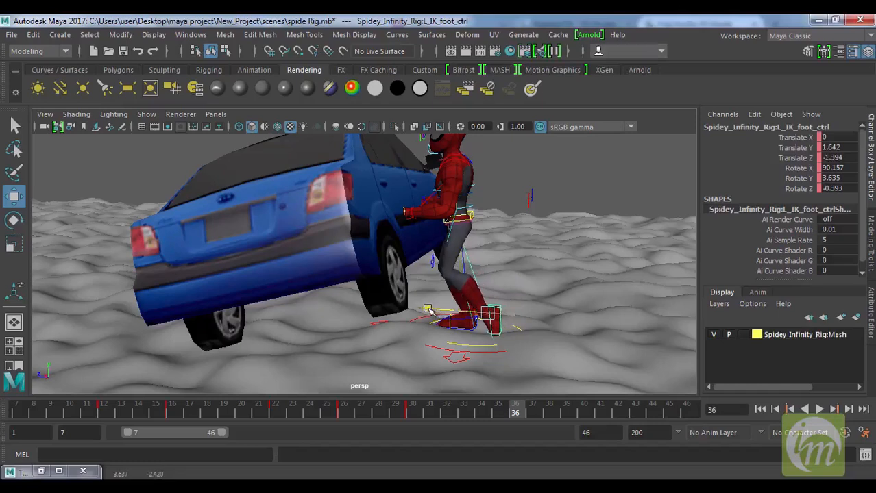
drag(504, 251, 503, 245)
key(e)
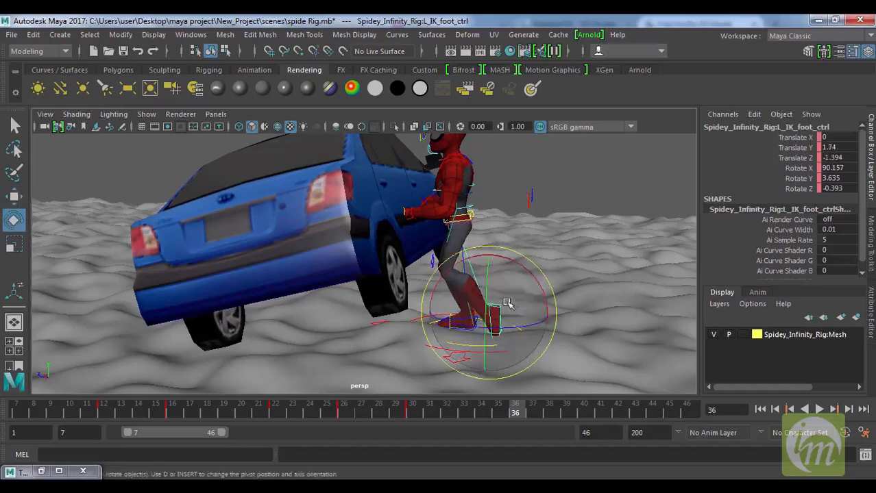
drag(529, 275, 558, 321)
click(531, 290)
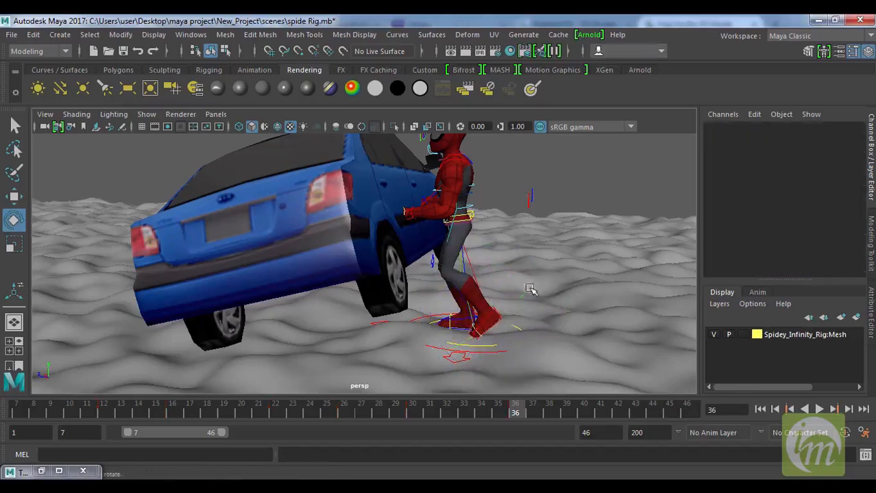
- Key the front foot's IK control in its planted pose at frame 36
click(460, 321)
scroll(459, 302, up, 10)
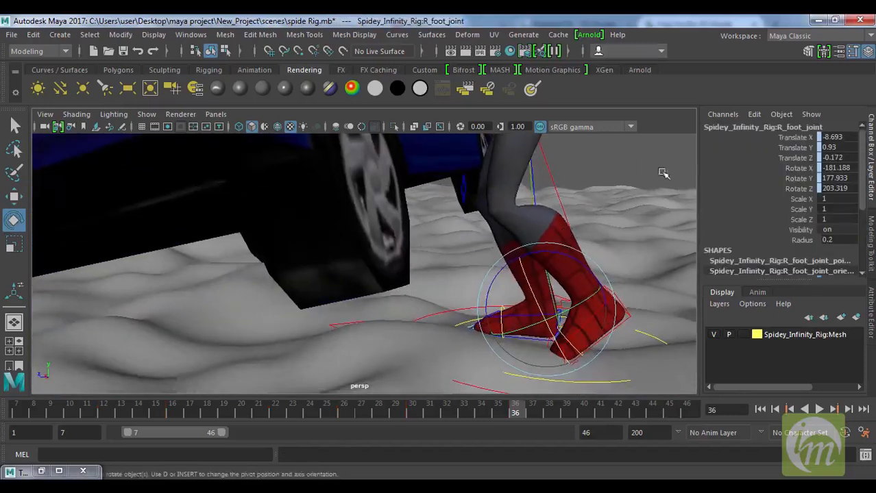
click(625, 209)
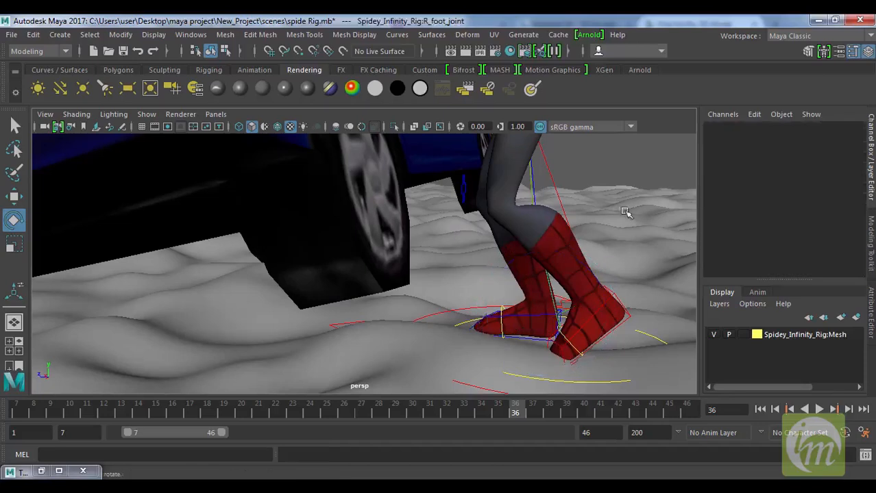
click(490, 314)
alt+drag(523, 318, 431, 308)
key(s)
scroll(538, 300, down, 5)
click(562, 329)
- Lift the car in the side view and tilt it to about 32.78 in Rotate X at frame 36
click(406, 289)
scroll(518, 322, down, 5)
alt+drag(518, 322, 527, 323)
key(space)
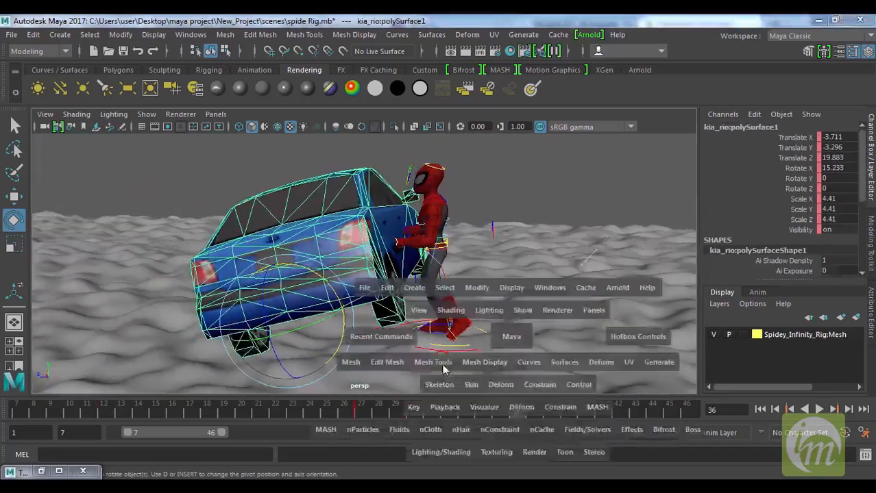
key(space)
scroll(462, 353, down, 3)
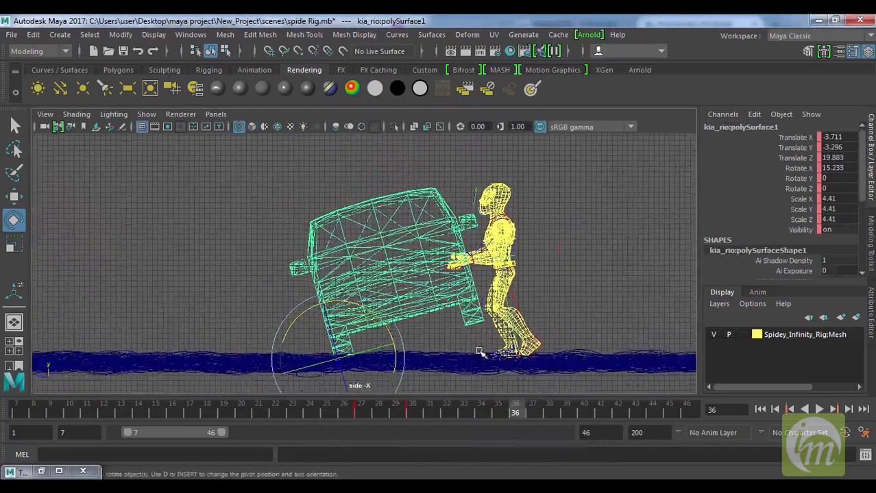
scroll(463, 350, up, 2)
key(w)
drag(356, 358, 349, 330)
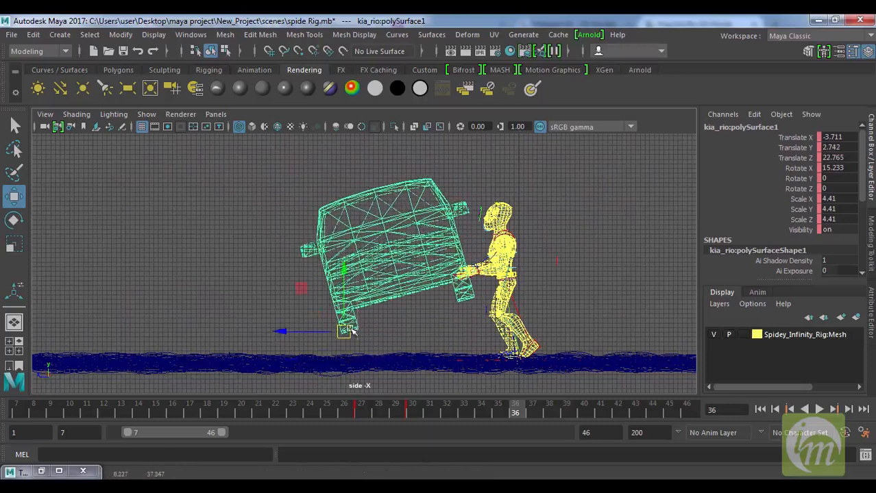
key(e)
drag(398, 286, 382, 271)
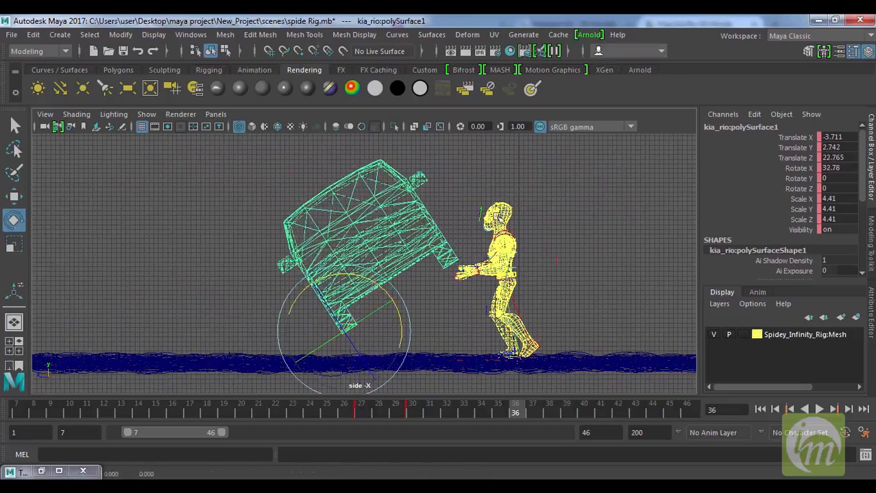
- Place the tilted car against the character's hands at about -1.24 in Translate Y and 18.92 in Translate Z, and key it at frame 36
key(w)
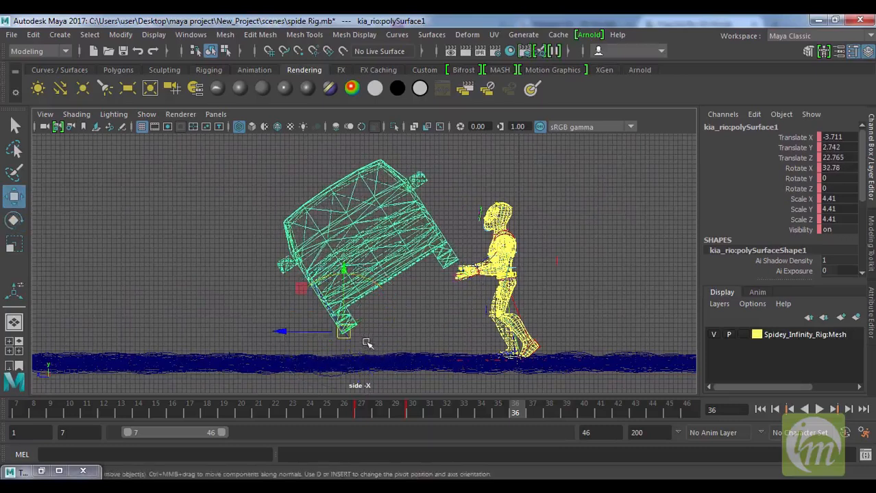
drag(345, 332, 362, 350)
key(space)
key(space)
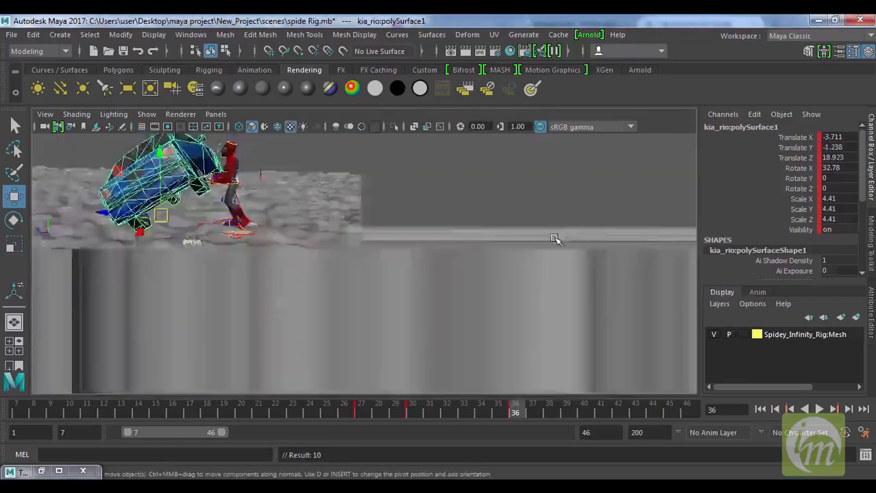
click(526, 193)
alt+drag(525, 192, 484, 309)
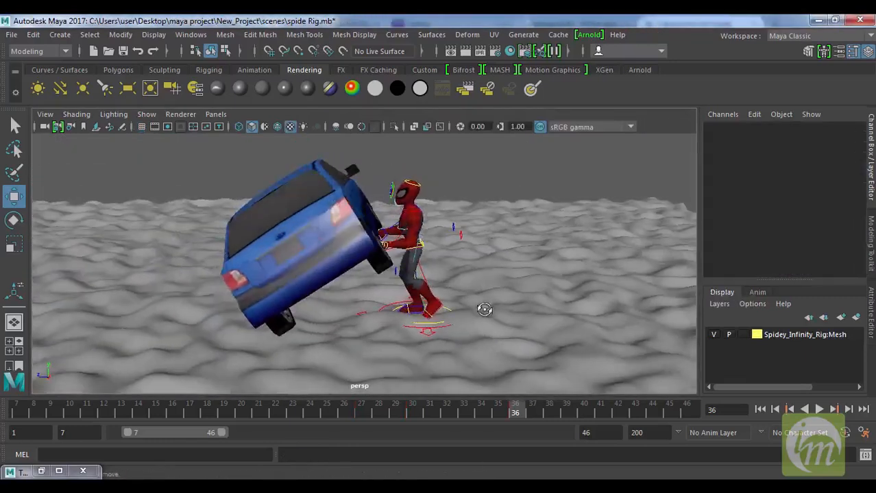
- Shift the pelvis control's key from frame 36 to frame 34
mouse_move(518, 411)
mouse_down()
mouse_move(322, 419)
mouse_move(490, 429)
mouse_move(550, 418)
mouse_move(234, 414)
mouse_move(533, 419)
mouse_up()
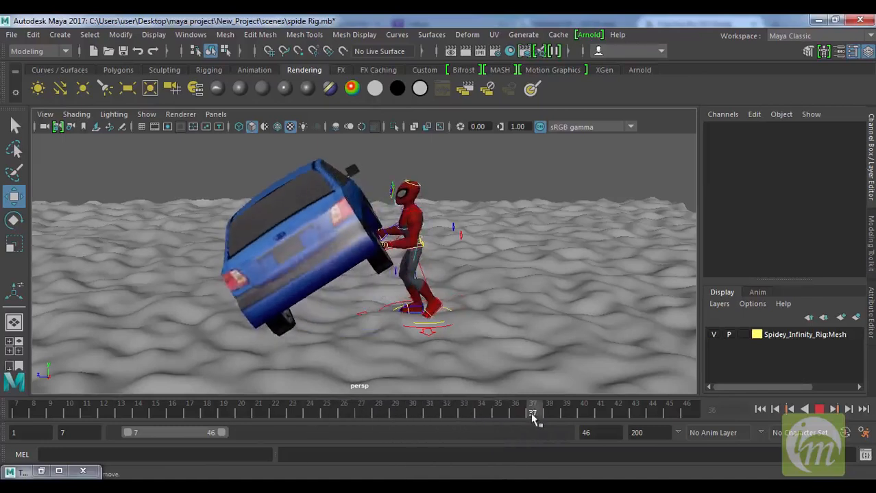
alt+right_drag(422, 295, 460, 247)
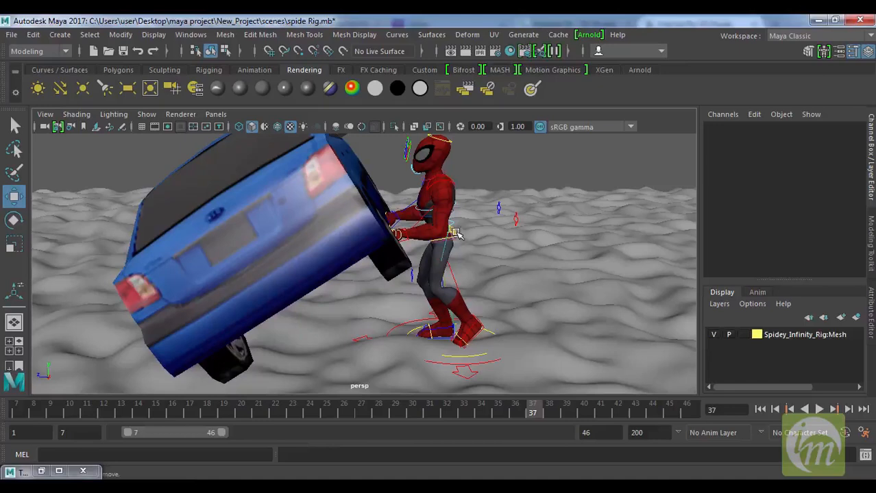
click(456, 234)
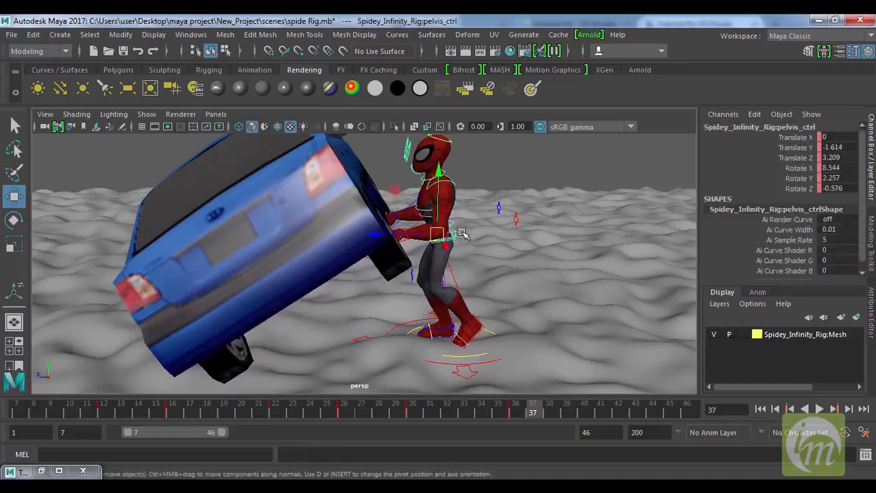
shift+click(514, 415)
drag(512, 416, 489, 417)
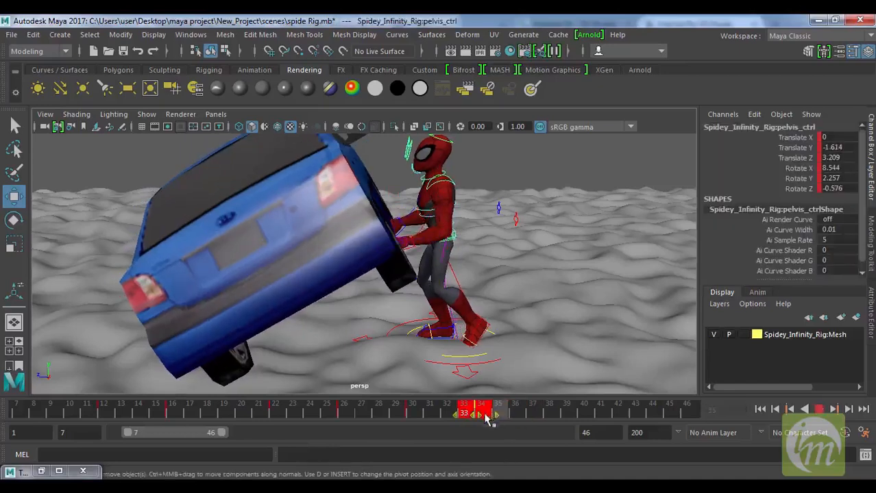
- Select both IK hand controls and shift their keys from frame 36 to frame 34
click(404, 224)
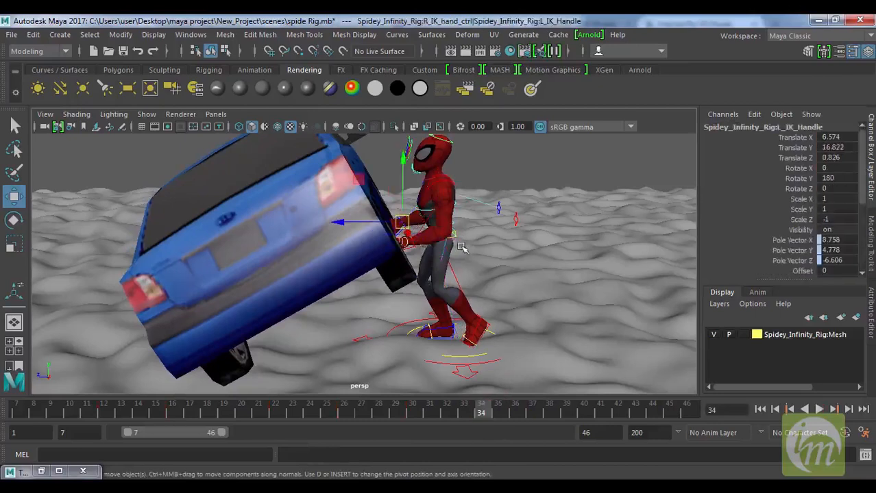
alt+right_drag(406, 225, 461, 247)
alt+drag(471, 236, 439, 151)
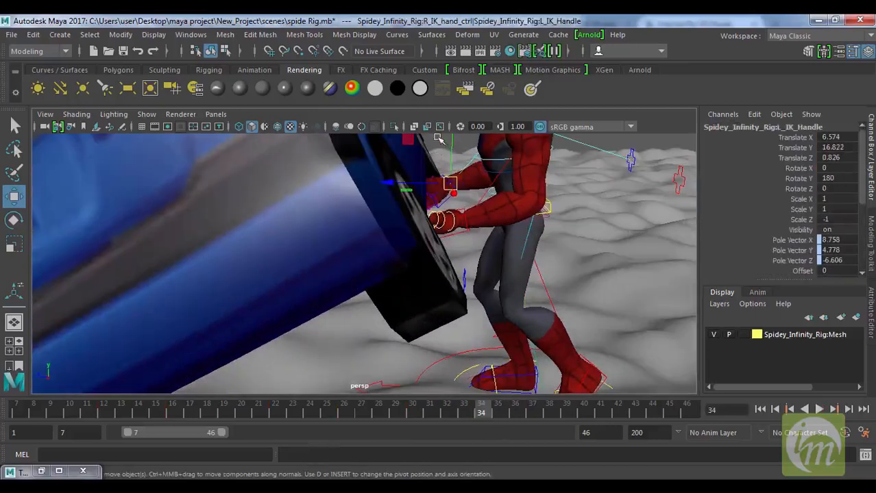
click(439, 140)
click(453, 198)
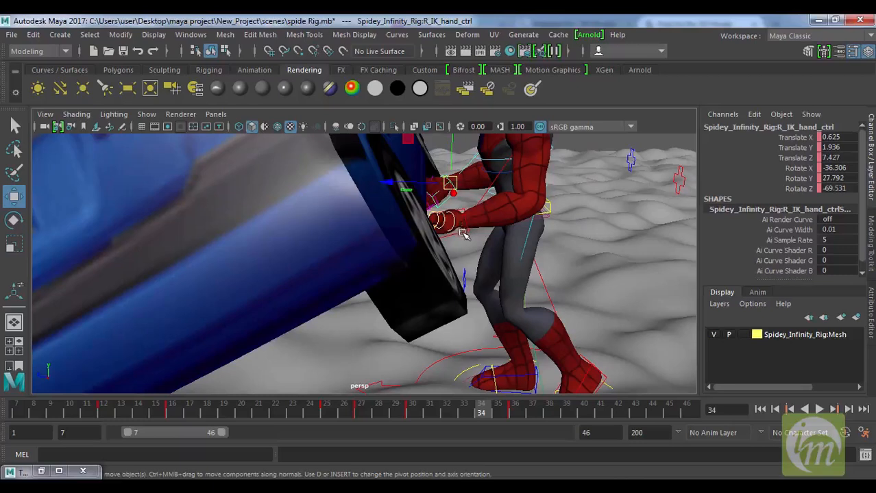
key(ctrl+z)
click(515, 411)
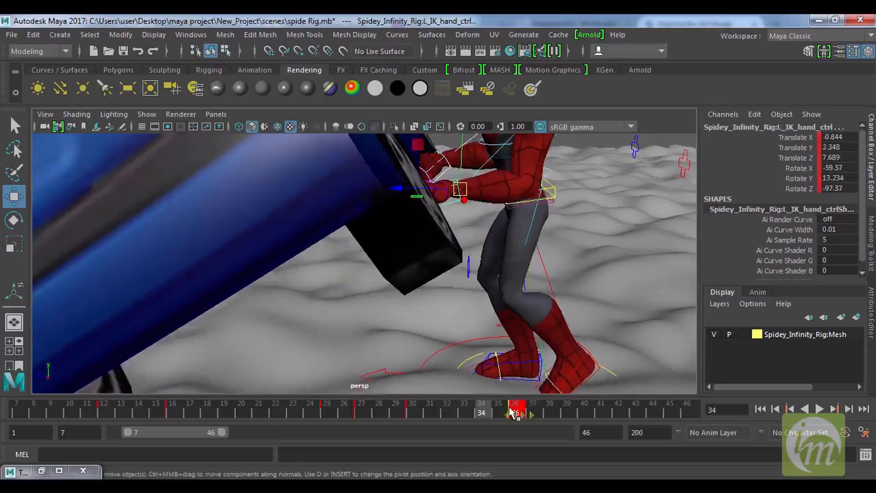
click(488, 414)
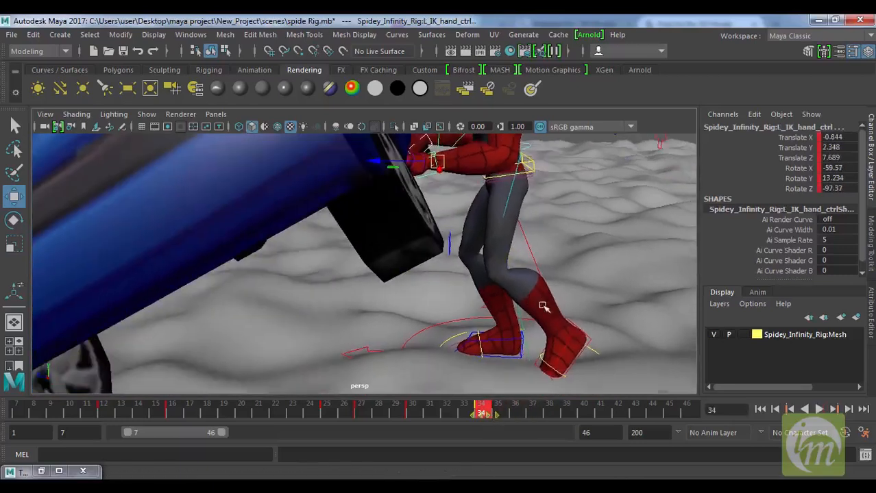
- Shift the left IK foot control's key from frame 36 to frame 34
click(587, 338)
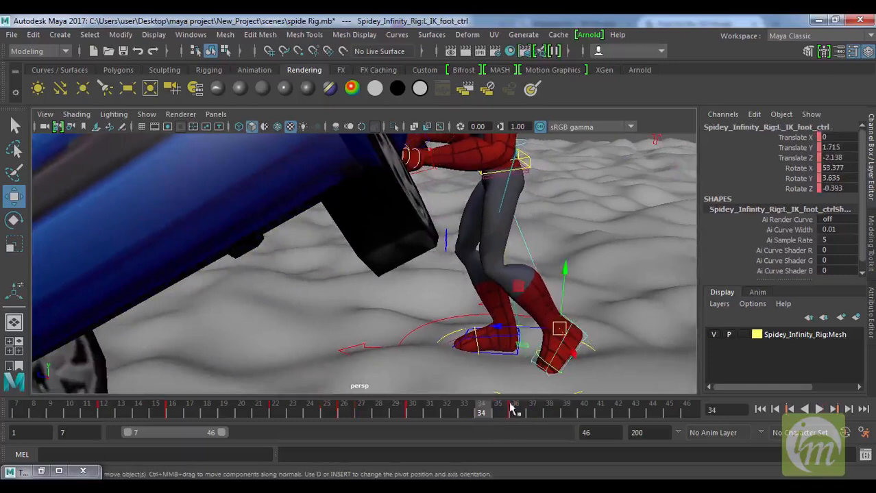
click(517, 413)
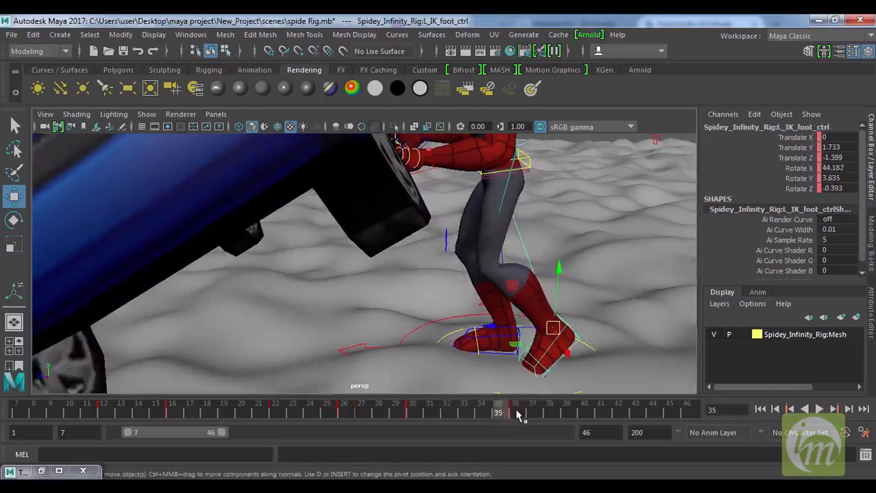
double_click(514, 414)
click(517, 414)
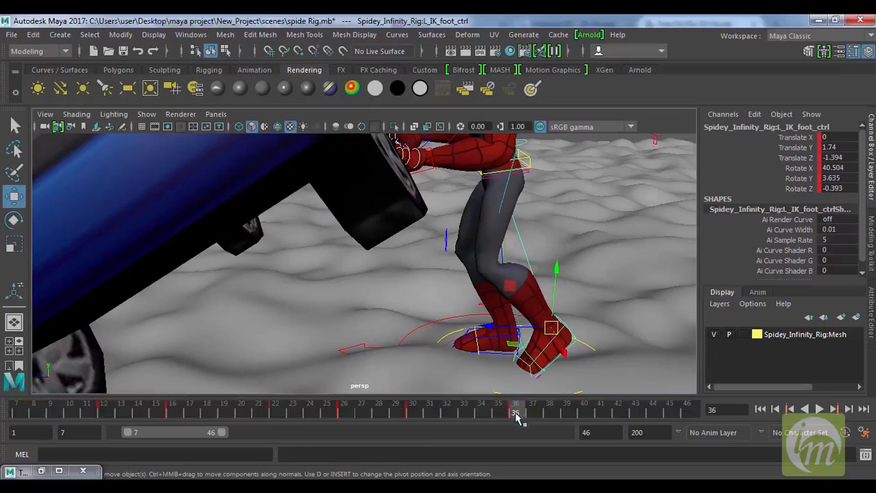
drag(519, 414, 483, 414)
scroll(538, 303, down, 5)
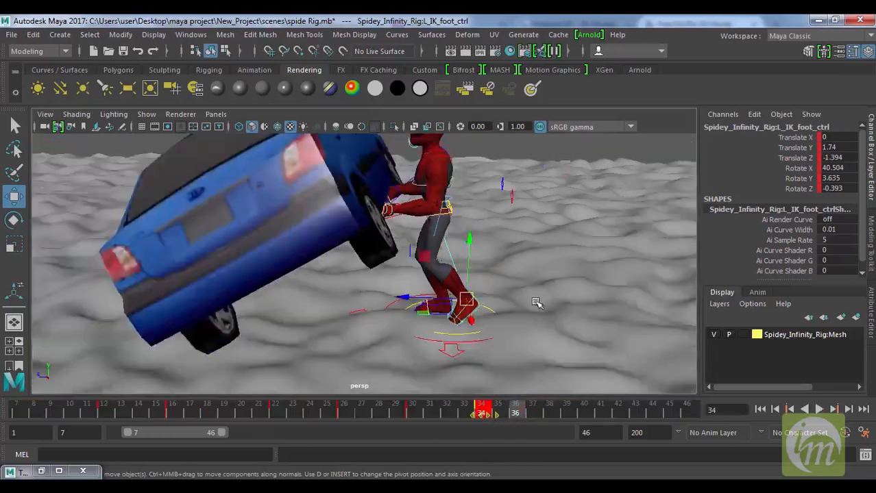
alt+middle_drag(524, 284, 505, 389)
drag(506, 414, 479, 429)
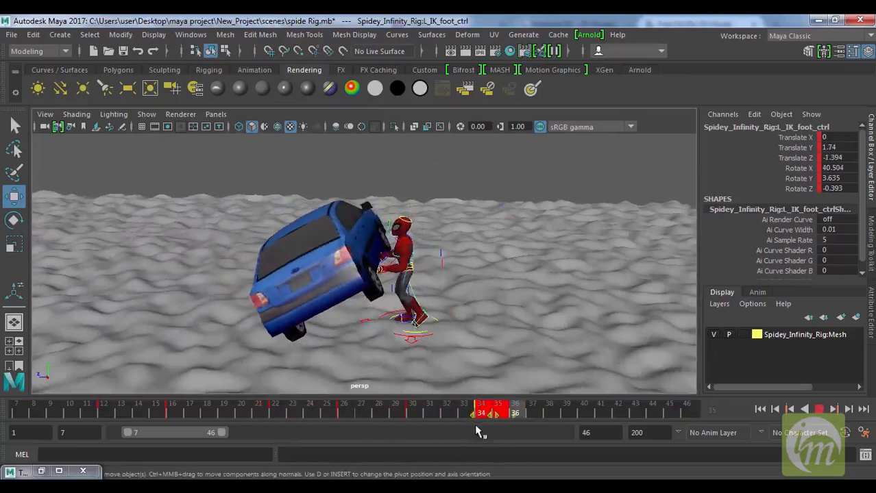
- Scrub through the lift to frame 37 and raise both IK hand controls, with the right hand at about 5.72 in Translate Y
click(557, 413)
drag(326, 413, 544, 419)
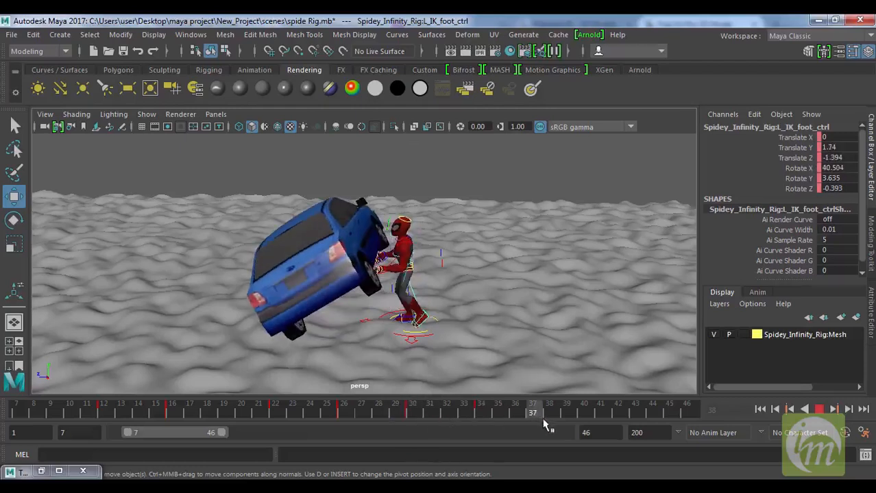
scroll(425, 295, up, 5)
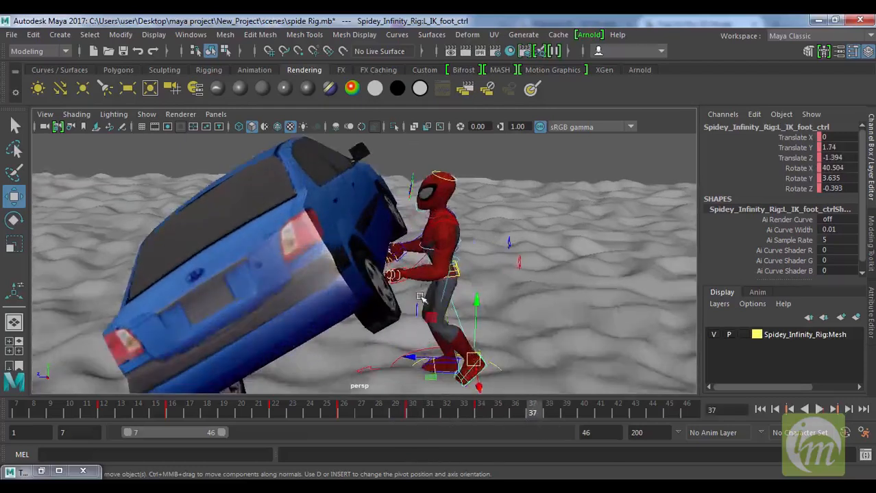
click(408, 287)
alt+drag(408, 287, 442, 303)
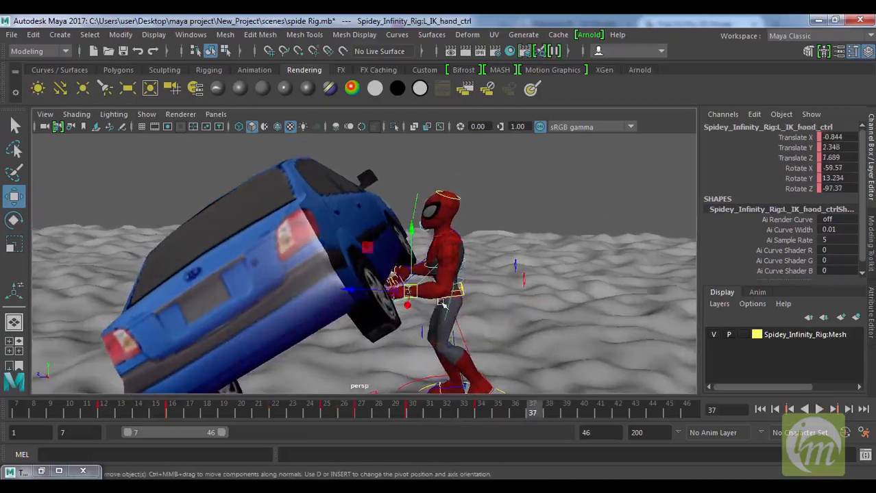
scroll(457, 275, up, 2)
click(438, 287)
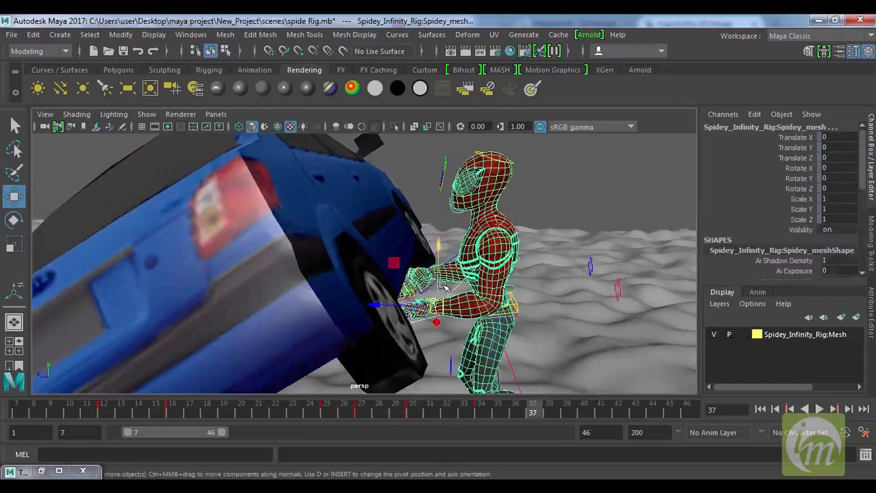
key(ctrl+z)
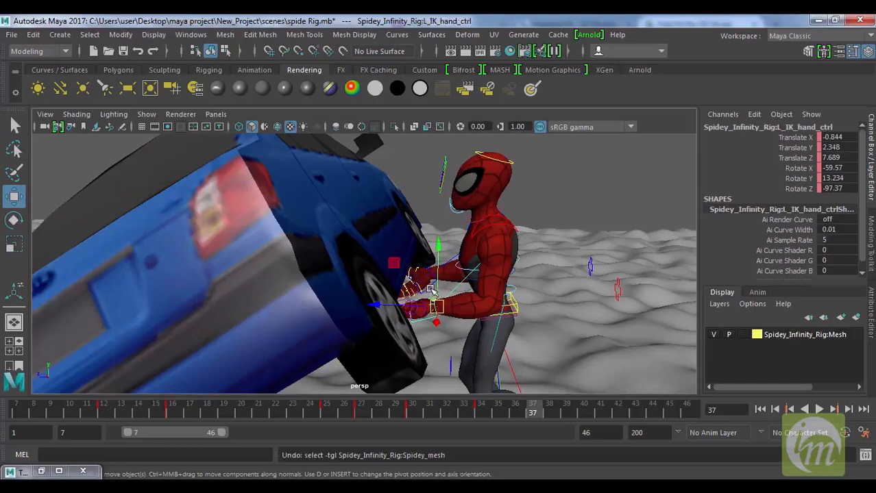
click(431, 290)
drag(430, 225, 431, 198)
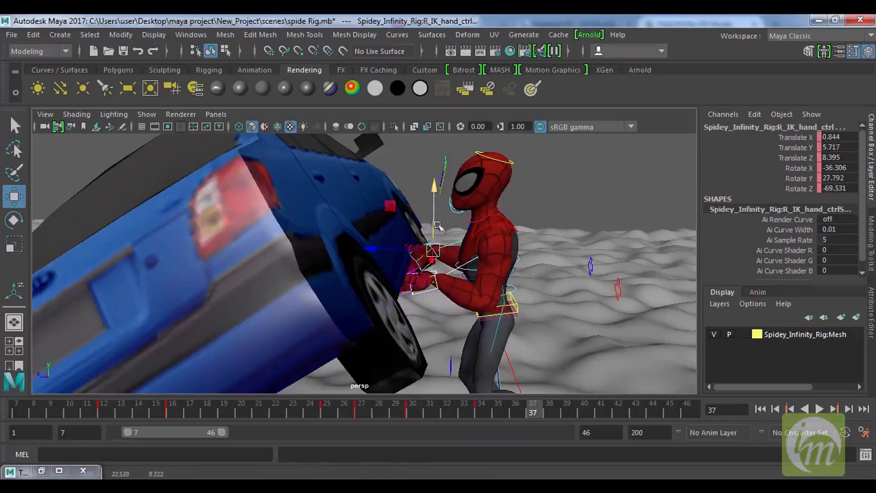
- Rotate both IK hand controls, with the right at about -52.67, -4.13, -77.49 in X, Y, Z, and key them at frame 37
key(e)
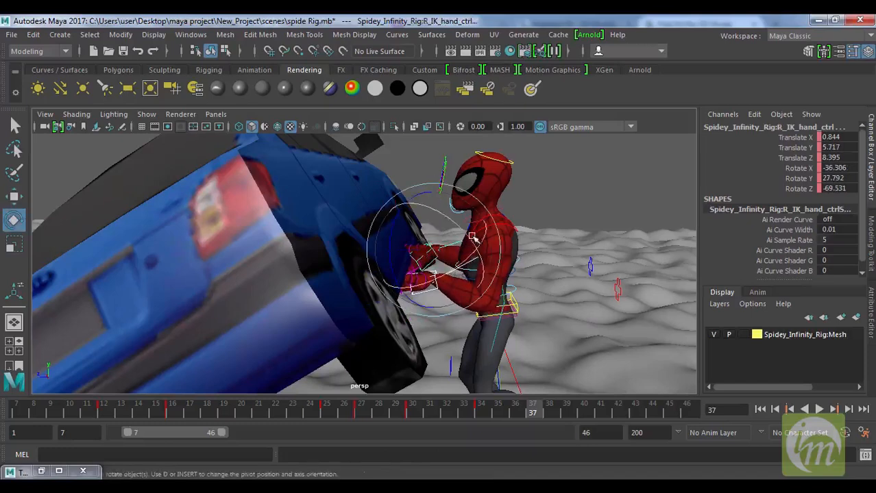
drag(488, 224, 466, 269)
key(alt+v)
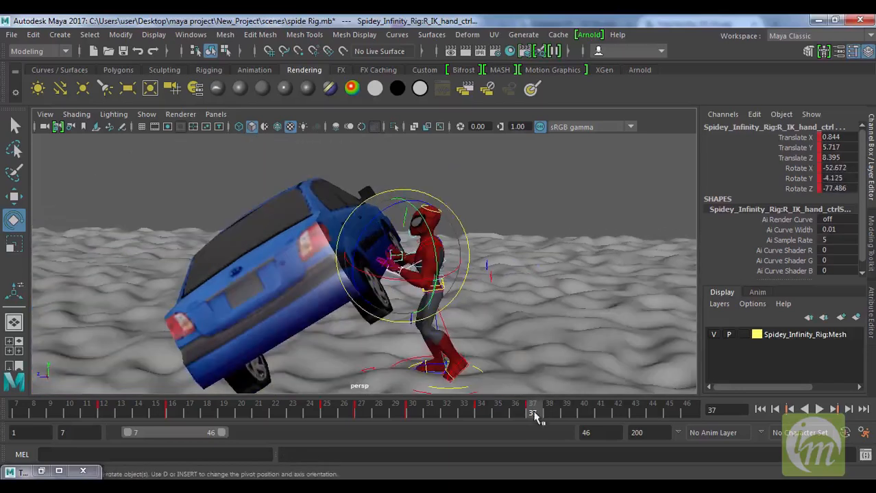
click(537, 414)
- Raise the car off the ground in the side view at frame 37 and rotate it further onto its side
click(306, 289)
key(space)
key(space)
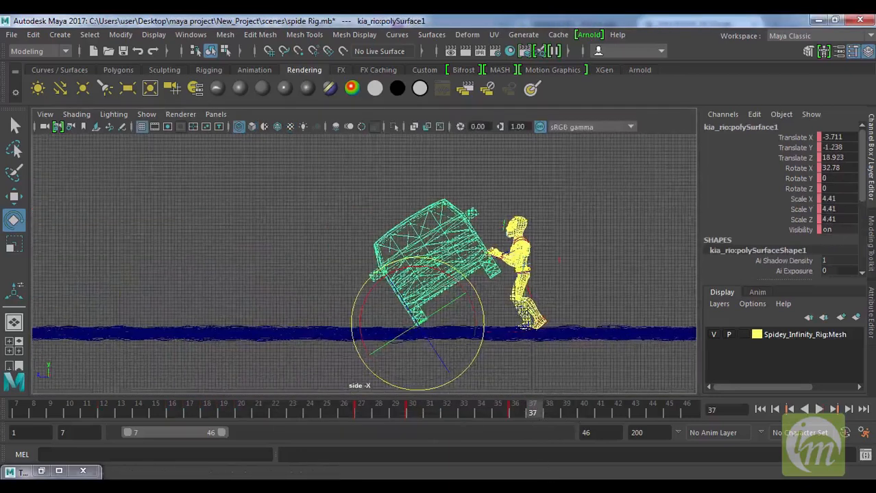
key(w)
drag(420, 322, 368, 294)
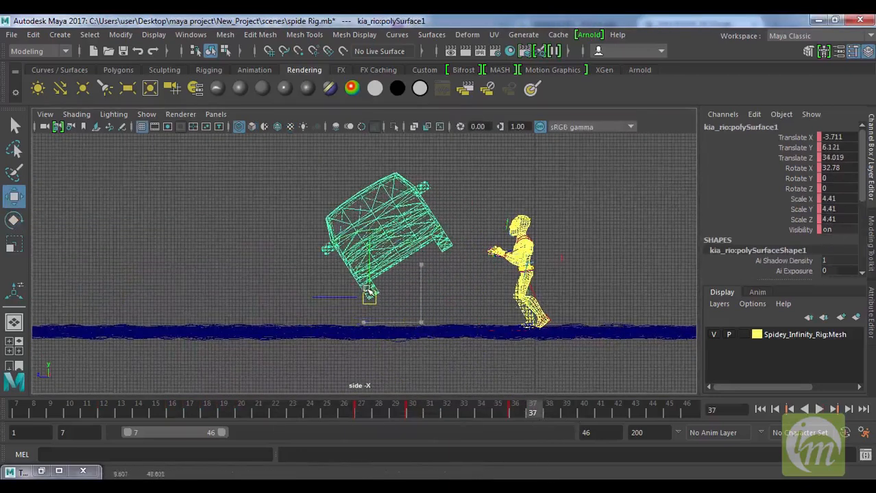
key(e)
drag(417, 252, 379, 215)
- Move the upturned car back toward the character's hands at frame 37 and scrub the timeline to frame 44
key(w)
drag(370, 296, 428, 292)
key(space)
key(space)
click(536, 198)
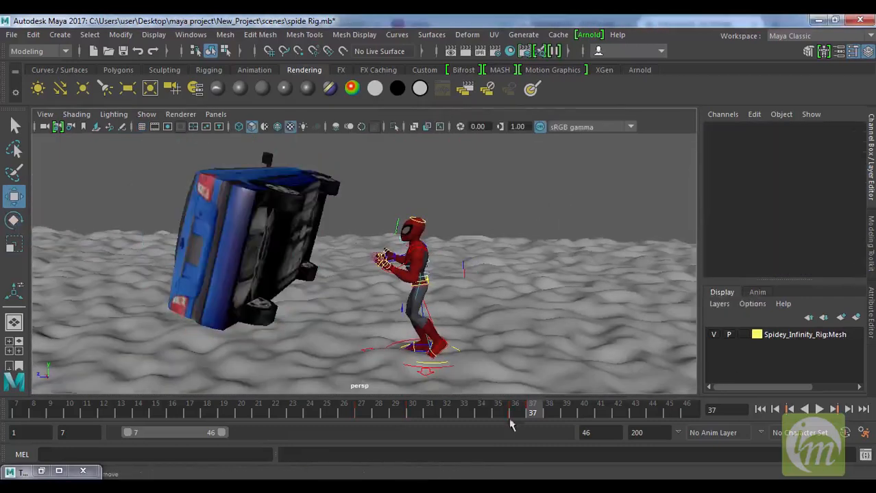
mouse_move(526, 416)
mouse_down()
mouse_move(400, 415)
mouse_move(662, 413)
mouse_up()
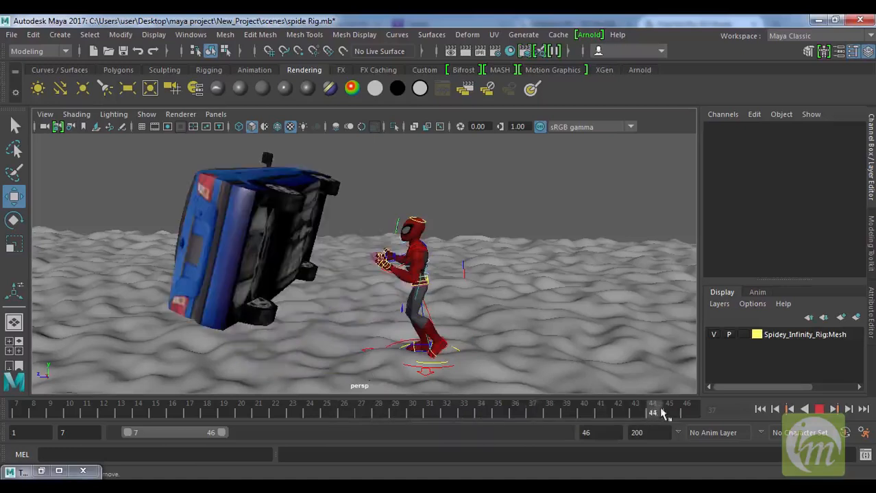
- Delete the car's key at frame 37 and move its frame 36 key back to frame 34
mouse_move(550, 413)
mouse_down()
mouse_move(500, 411)
mouse_move(537, 420)
mouse_move(518, 415)
mouse_move(537, 412)
mouse_up()
click(309, 270)
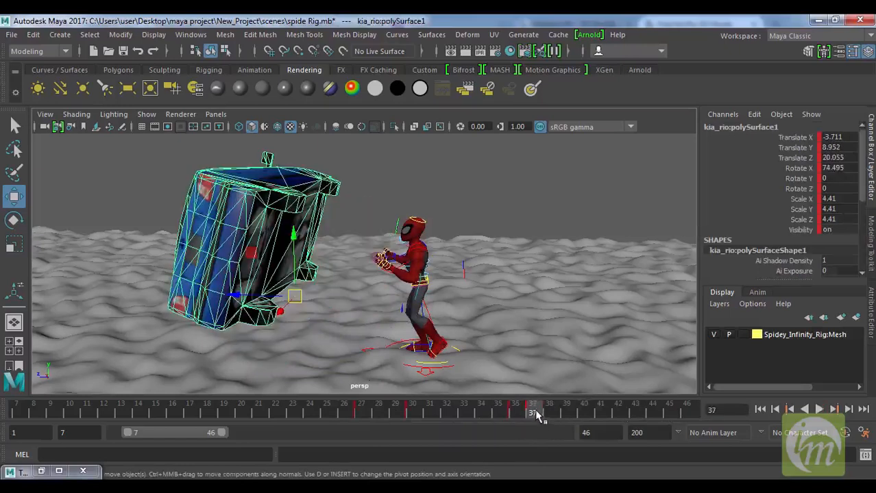
right_click(536, 414)
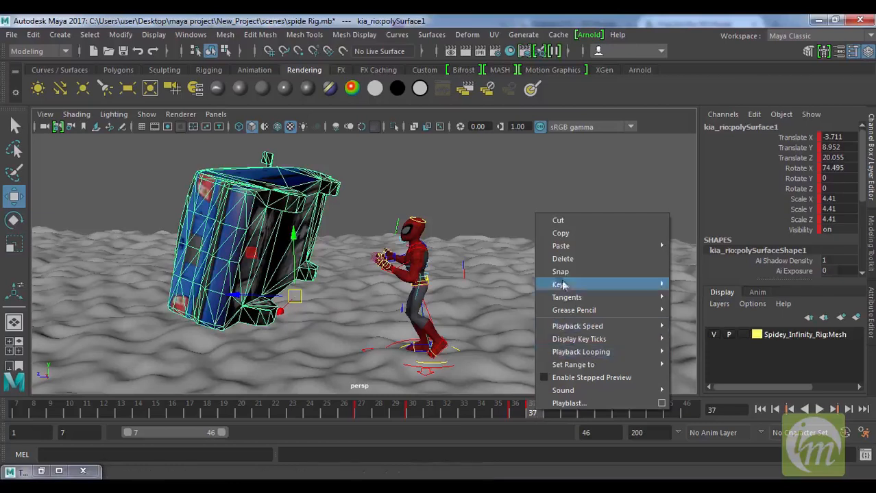
click(562, 258)
drag(532, 414, 517, 413)
key(alt+comma)
key(alt+comma)
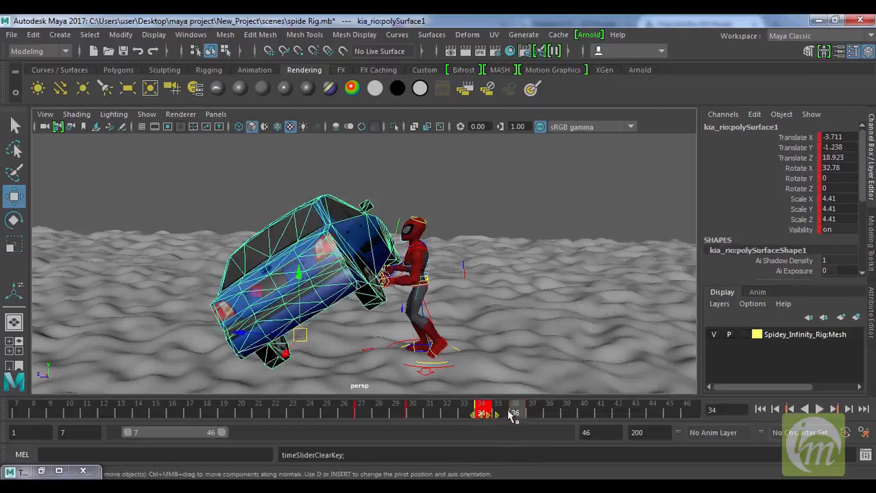
- At frame 39, raise the car in the side view to 9.141 in Y, rotate it to 65.273 in X and key it
drag(500, 416, 566, 416)
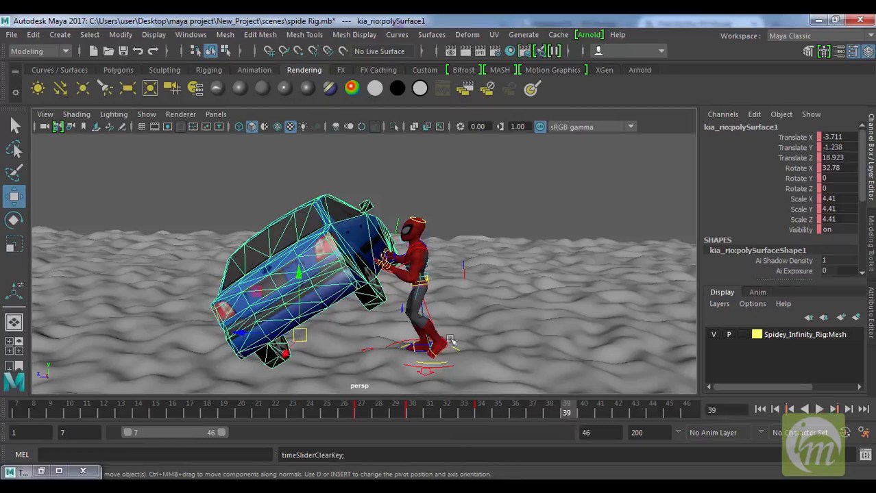
key(space)
key(space)
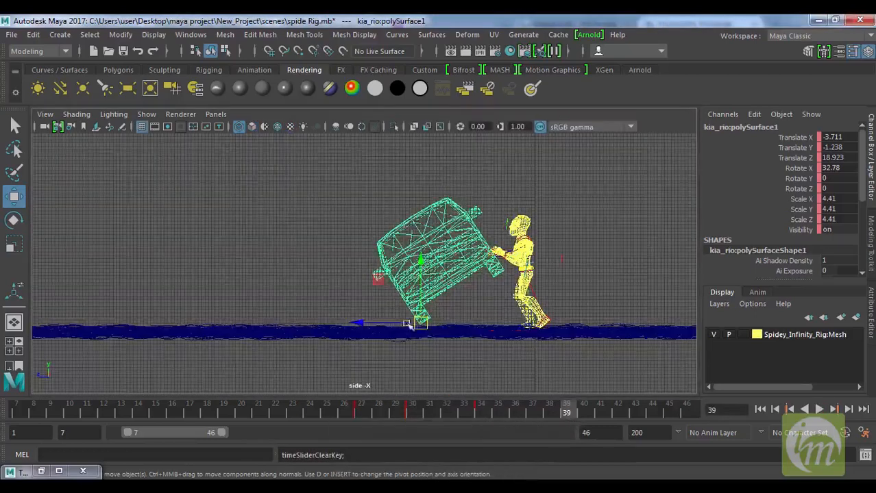
drag(423, 319, 393, 292)
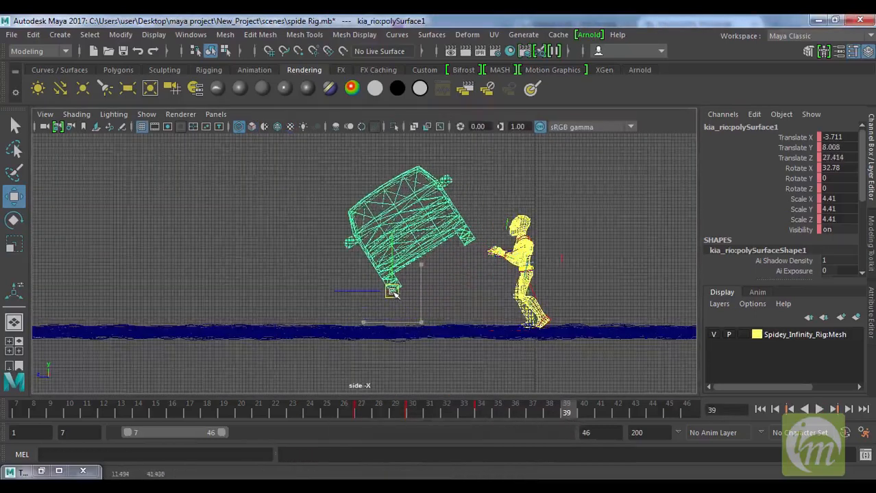
key(e)
drag(447, 252, 411, 284)
key(w)
key(space)
key(space)
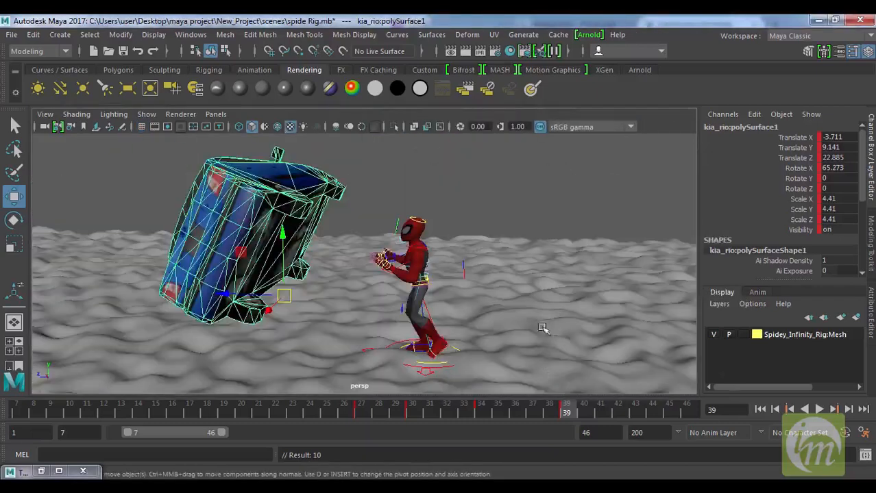
- Play and scrub through the car lift to check its timing up to frame 40 with nothing selected
key(alt+v)
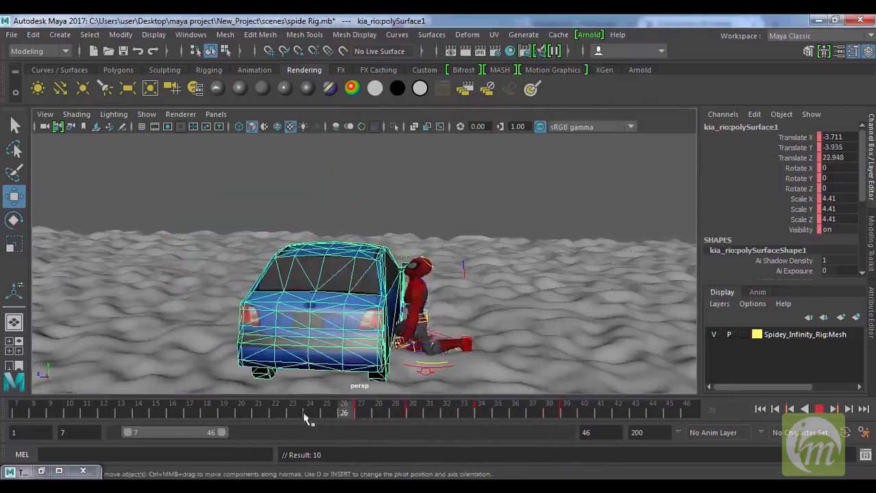
mouse_move(212, 409)
mouse_down()
mouse_move(443, 410)
mouse_move(273, 426)
mouse_up()
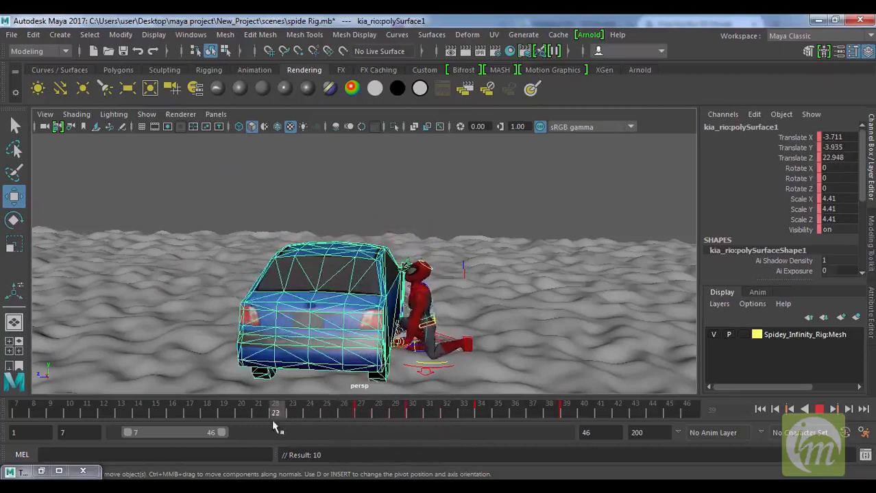
mouse_move(352, 416)
mouse_down()
mouse_move(460, 429)
mouse_move(273, 420)
mouse_up()
mouse_move(345, 418)
mouse_down()
mouse_move(488, 417)
mouse_move(548, 428)
mouse_move(564, 411)
mouse_up()
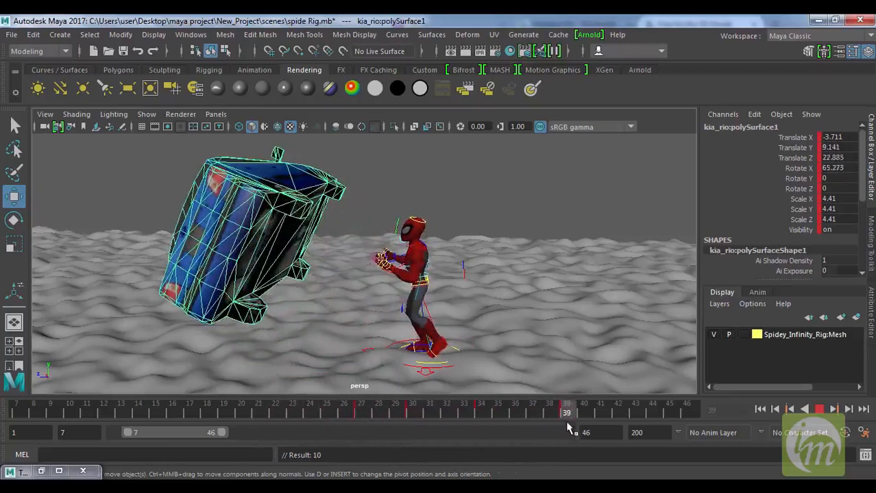
click(485, 266)
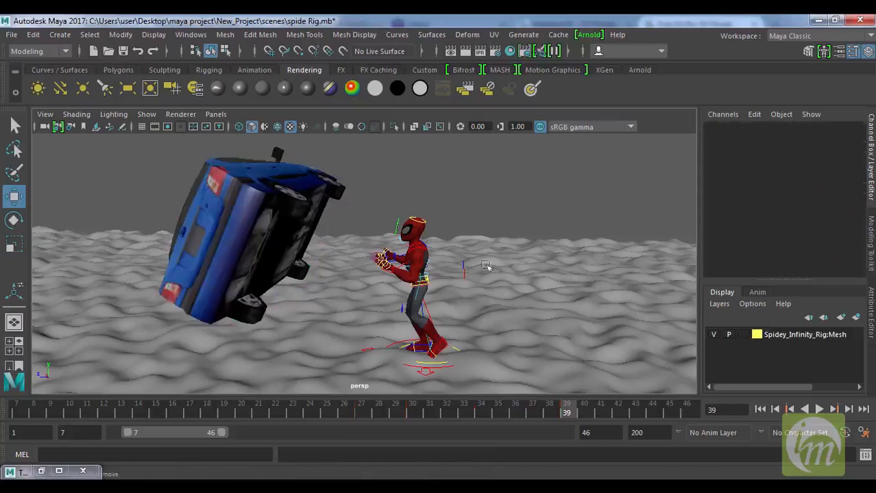
key(alt+v)
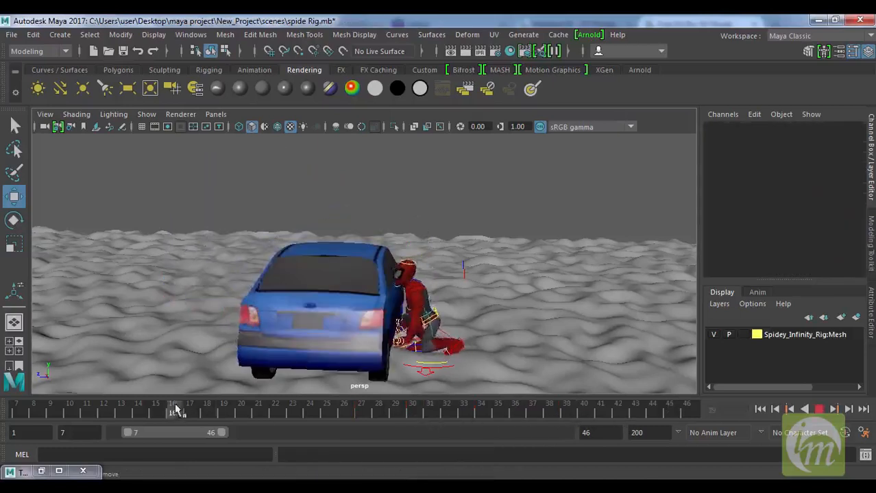
mouse_move(521, 420)
mouse_down()
mouse_move(422, 416)
mouse_move(592, 432)
mouse_up()
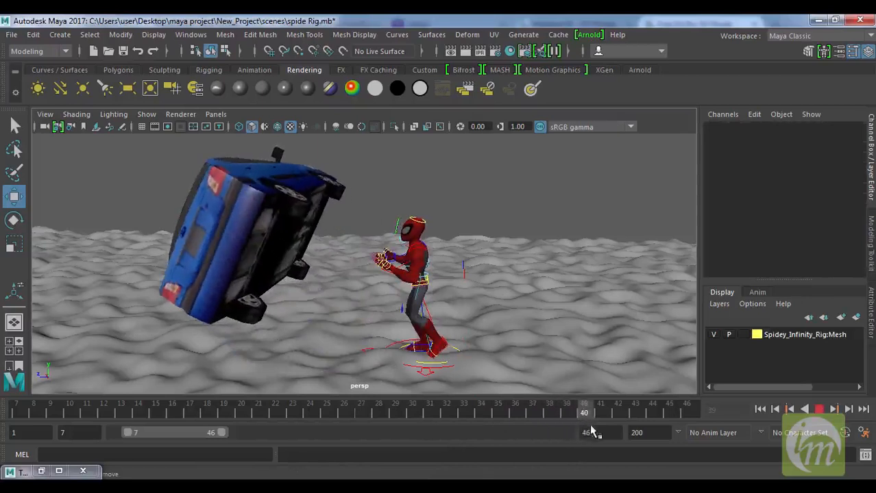
- Rotate the neck control to -28.561 in X at frame 36 and key it
alt+drag(480, 322, 505, 300)
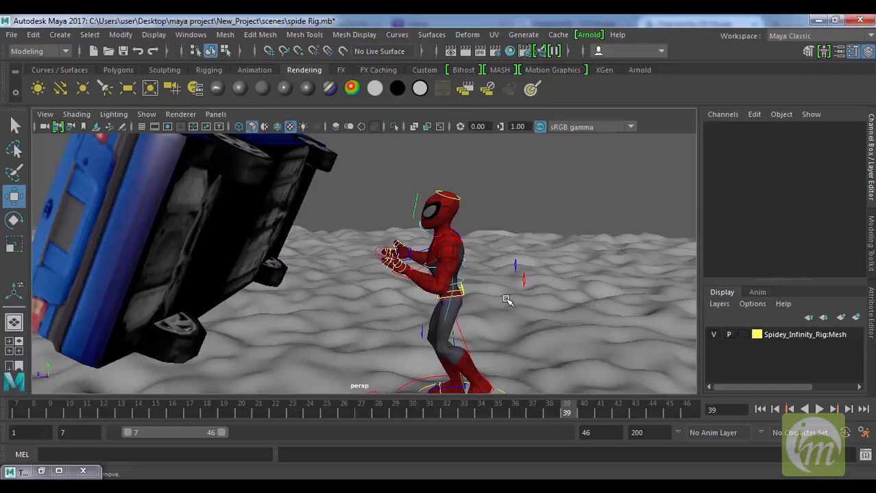
click(405, 277)
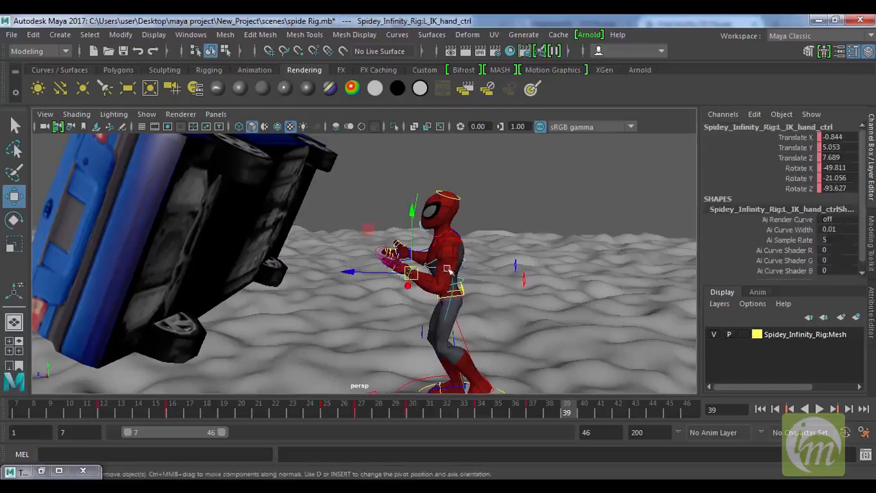
click(458, 226)
click(461, 225)
scroll(521, 278, down, 4)
drag(572, 416, 517, 432)
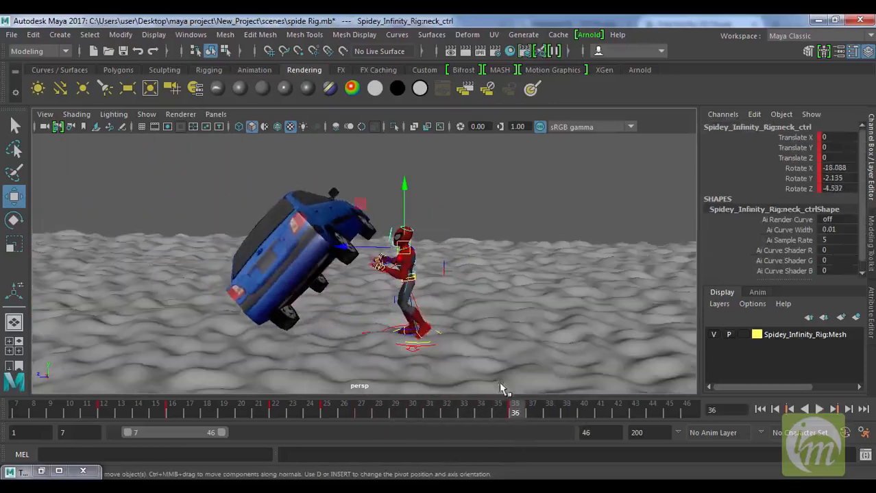
key(e)
drag(457, 243, 461, 229)
key(s)
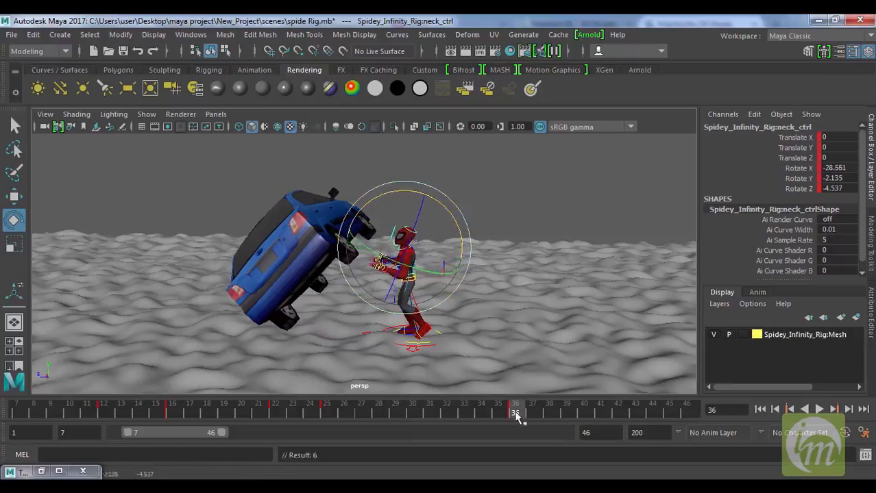
- Rotate and key the neck control at about -35.5 in X on frame 30, adjust frame 36 to -33.259, and play the result
drag(486, 416, 332, 426)
drag(462, 276, 442, 315)
drag(332, 418, 414, 421)
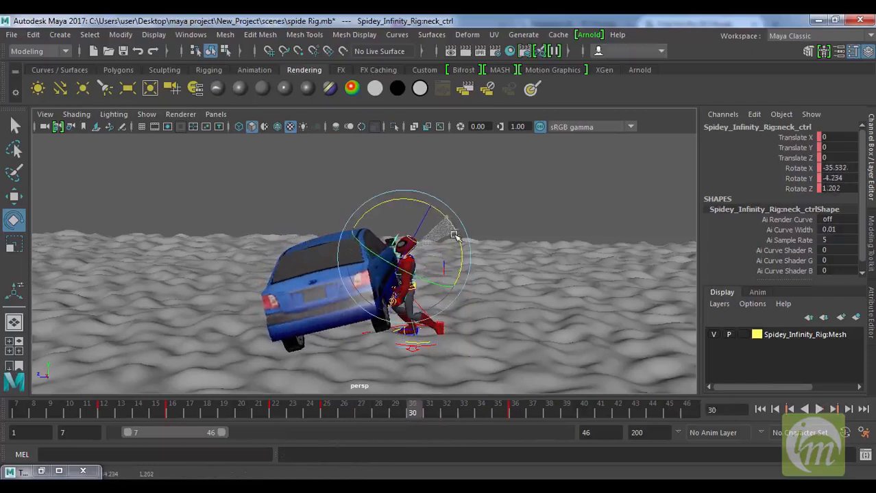
drag(394, 415, 515, 424)
drag(452, 218, 457, 221)
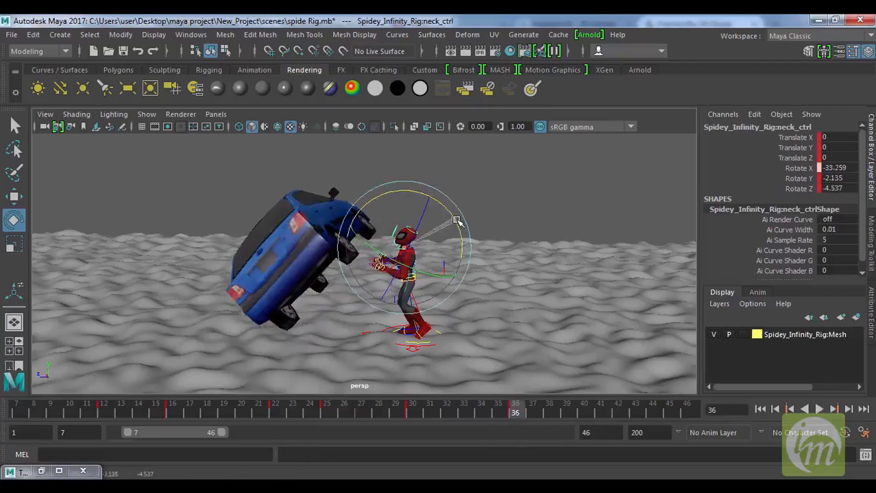
key(alt+v)
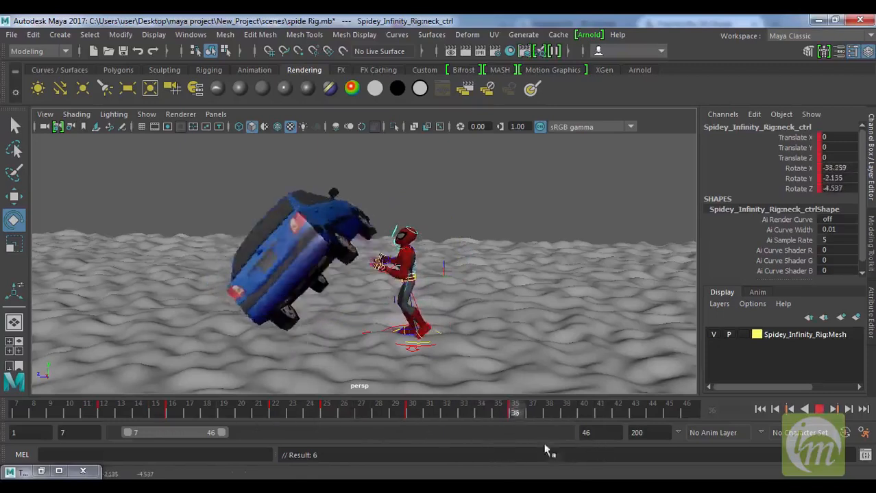
key(alt+v)
- At frame 42, throw the car up and away from the character to 40.619 in Y and 118.371 in Z, rotated to 340.13 in X
scroll(457, 330, down, 5)
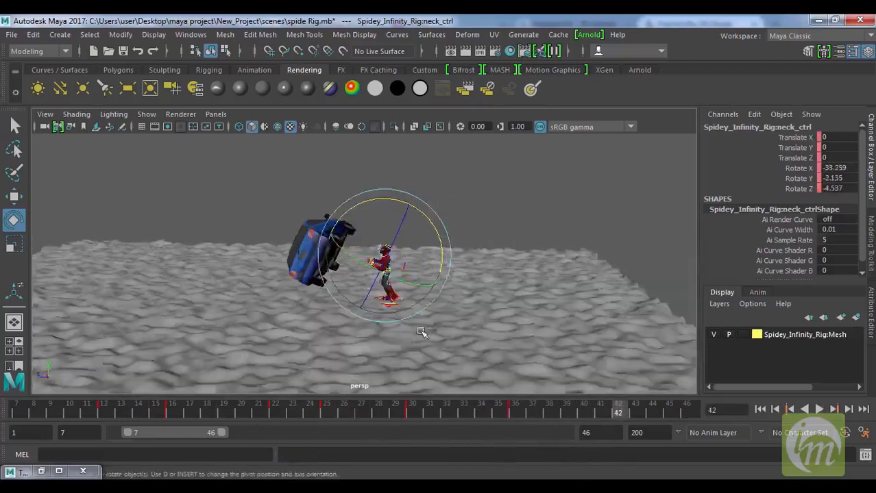
key(space)
key(space)
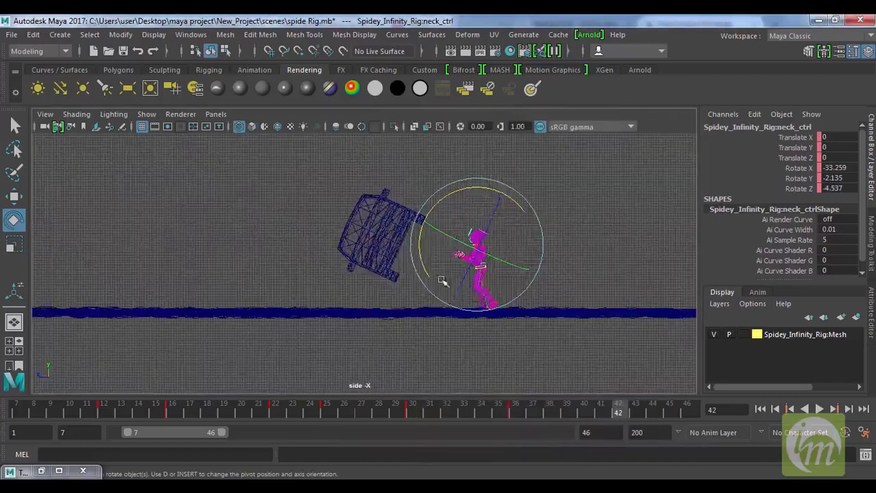
click(363, 225)
alt+middle_drag(485, 279, 600, 365)
key(w)
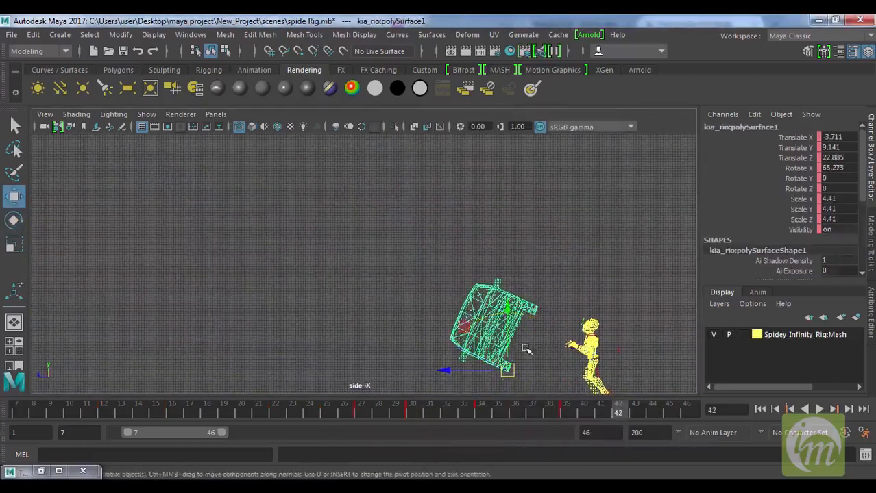
drag(508, 369, 387, 320)
key(e)
drag(442, 276, 494, 442)
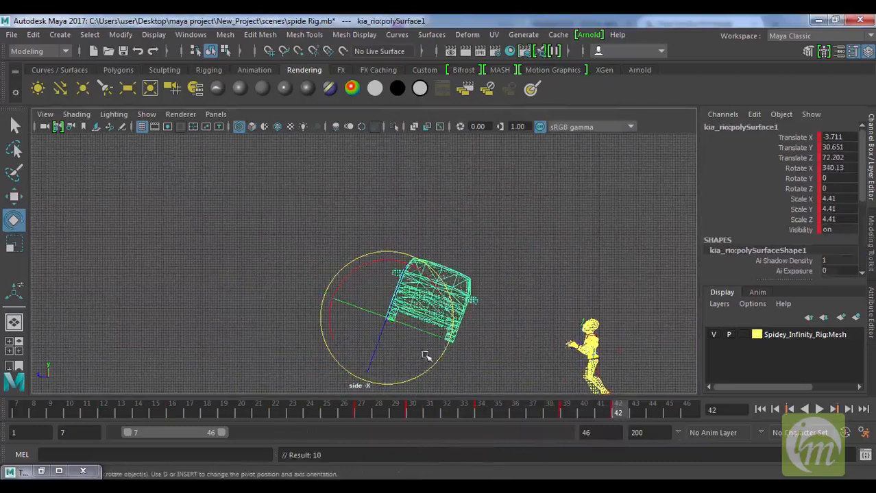
key(w)
drag(387, 312, 292, 286)
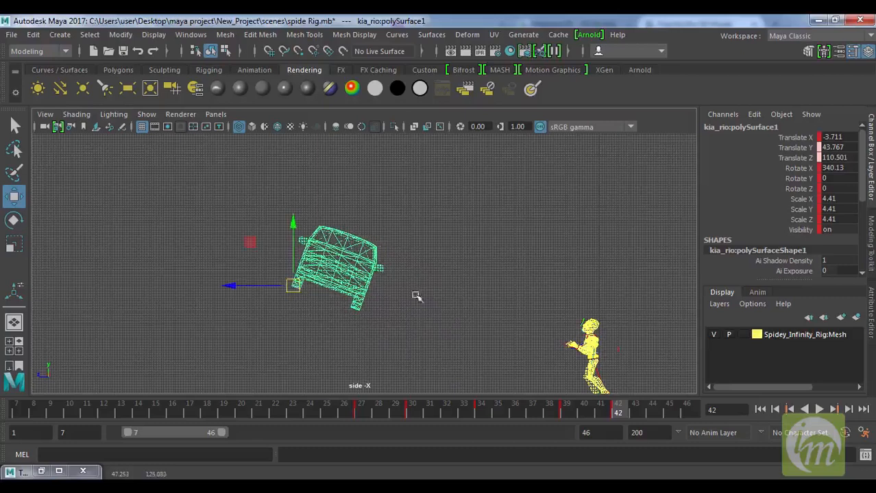
drag(279, 294, 274, 285)
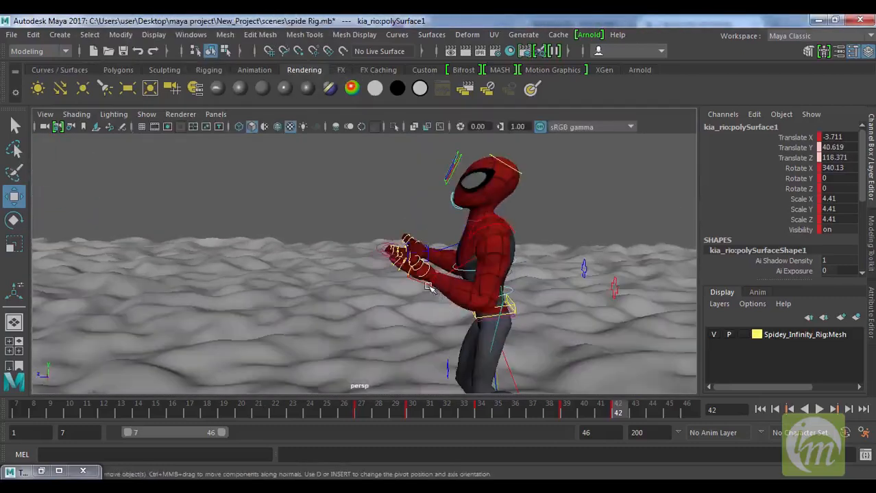
- At frame 37, move the left IK foot control forward to 3.854 in Z and rotate it to 4.285, -4.082, -4.091
click(427, 285)
alt+drag(520, 312, 507, 272)
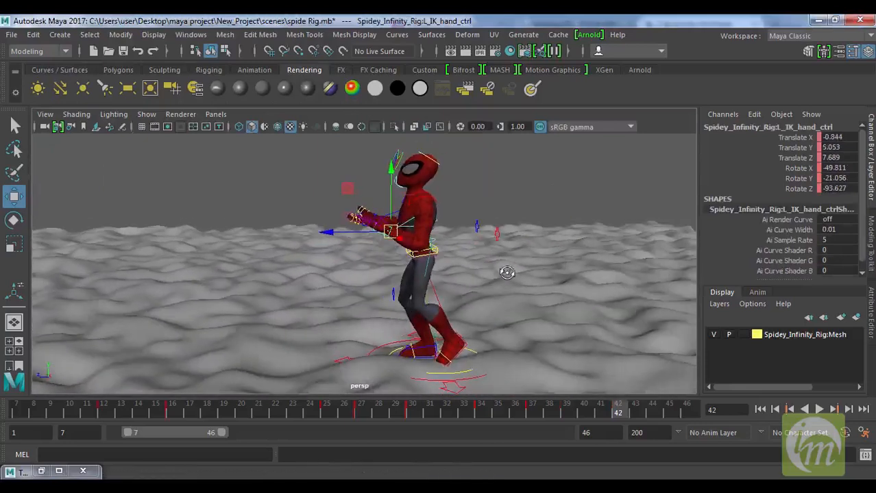
click(468, 349)
drag(598, 413, 538, 420)
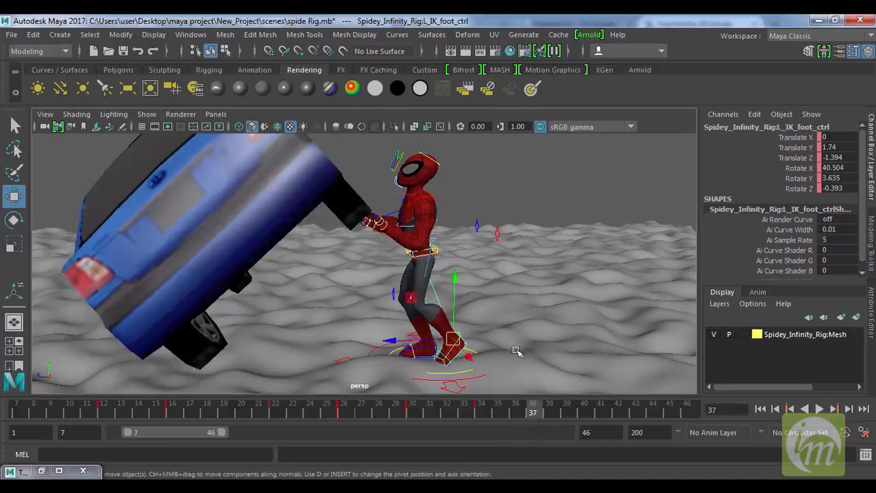
scroll(411, 343, down, 2)
drag(379, 330, 352, 327)
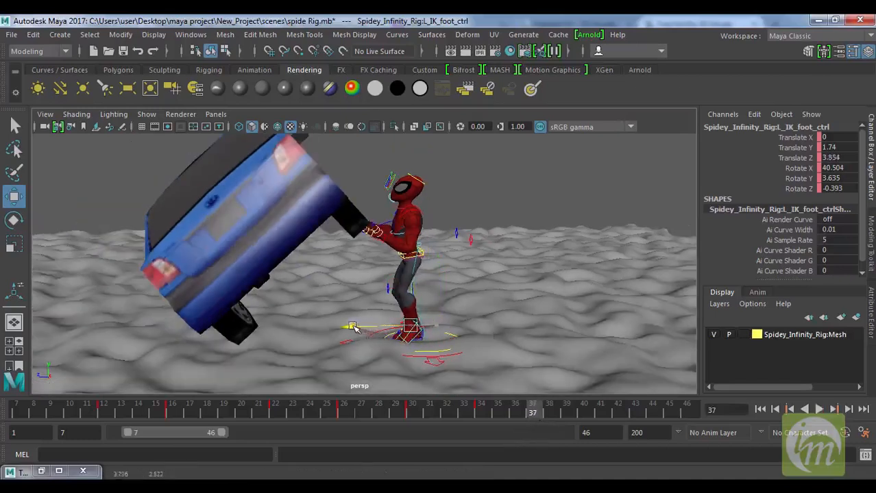
alt+middle_drag(474, 329, 471, 310)
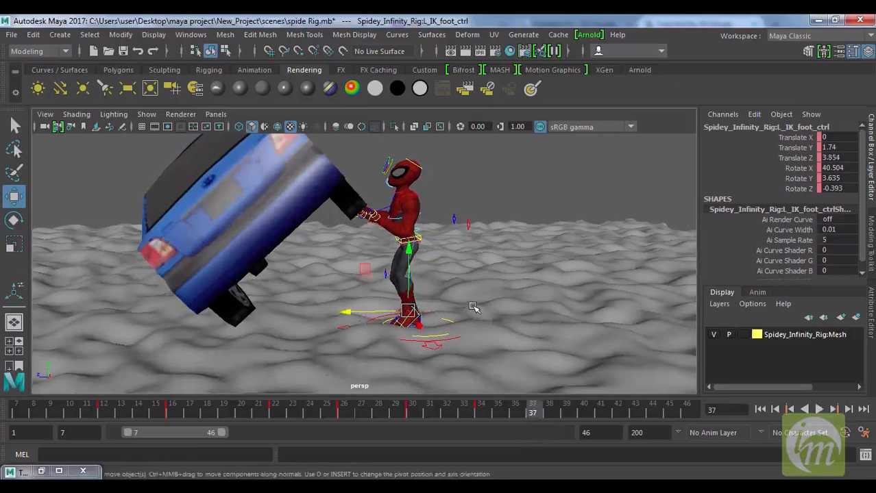
key(e)
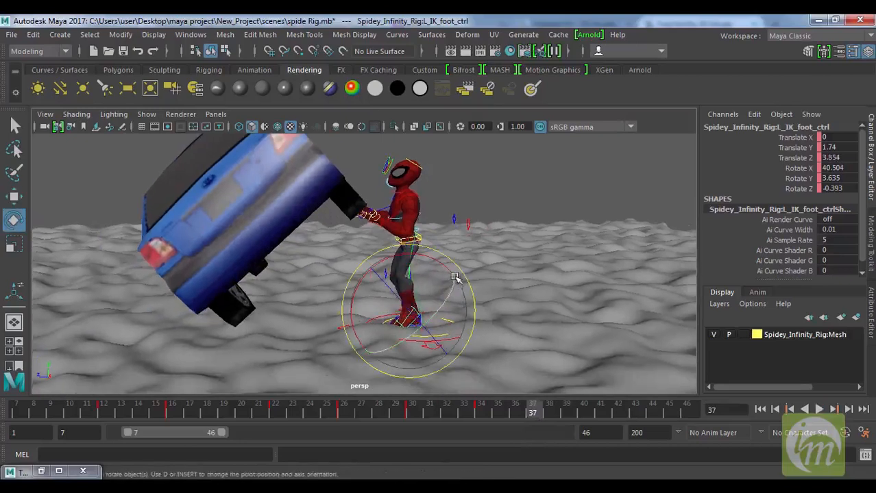
drag(463, 268, 481, 307)
- Plant the left foot control on the ground in the side view at -0.14 in Y and 1.973 in Z, and key frame 37
key(space)
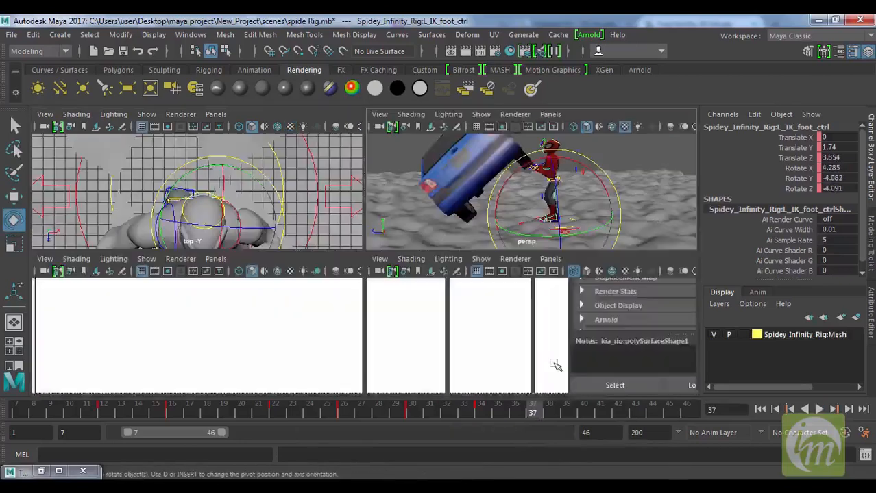
key(space)
alt+middle_drag(475, 211, 518, 318)
scroll(558, 310, up, 3)
scroll(557, 310, up, 2)
key(w)
drag(518, 319, 533, 329)
key(s)
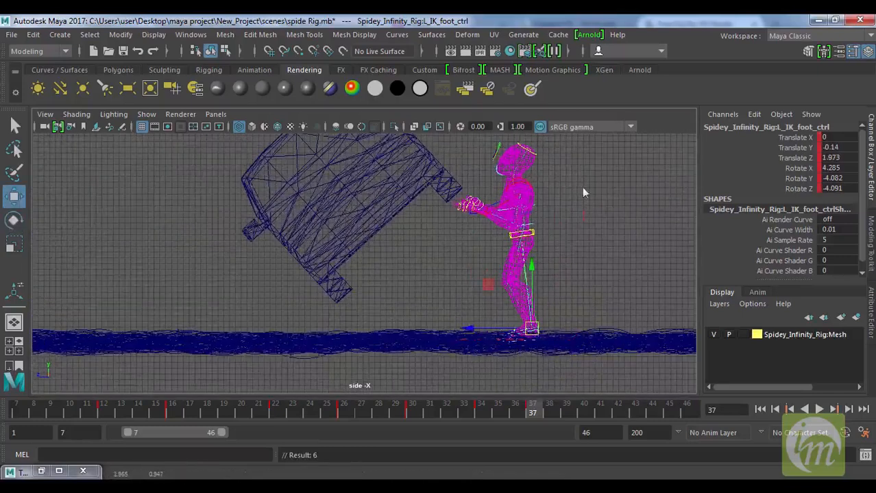
key(space)
key(space)
mouse_move(519, 416)
mouse_down()
mouse_move(411, 417)
mouse_move(616, 429)
mouse_move(358, 418)
mouse_move(557, 428)
mouse_move(532, 424)
mouse_up()
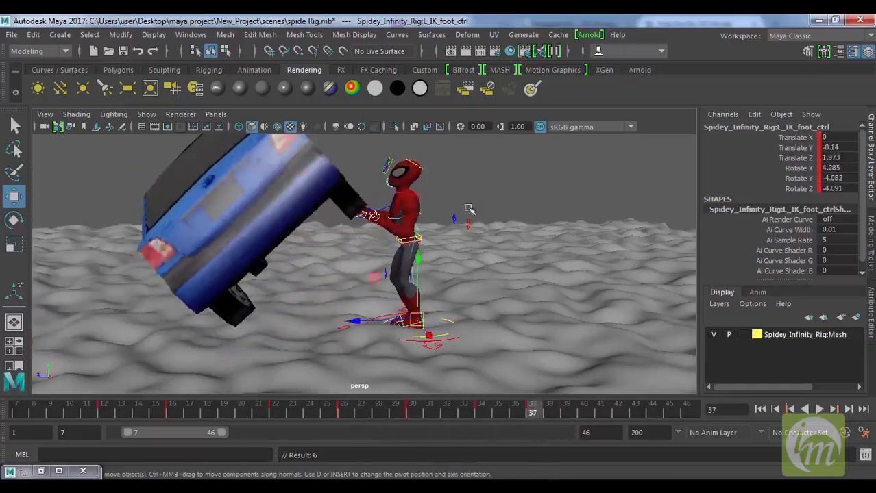
- At frame 37, raise and key the pelvis control at -1.119 in Y, and set its X, Y and Z rotations to 0
scroll(454, 238, up, 3)
click(451, 224)
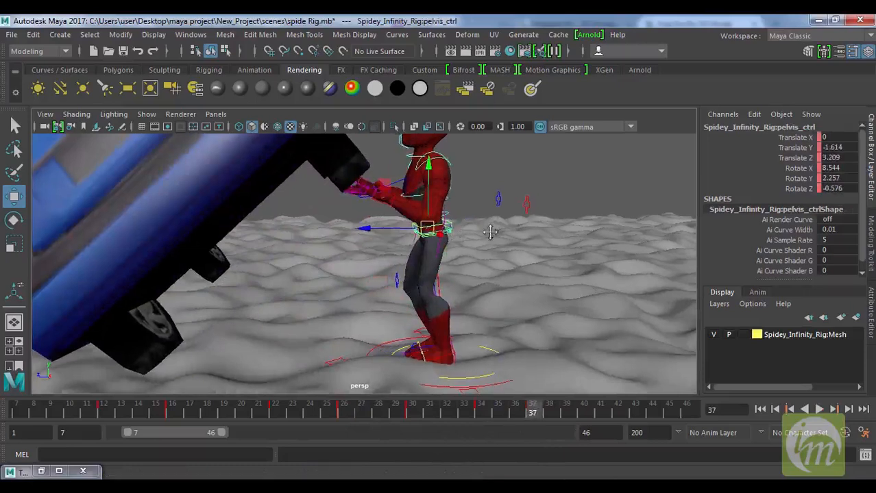
alt+drag(462, 228, 488, 242)
drag(429, 192, 430, 188)
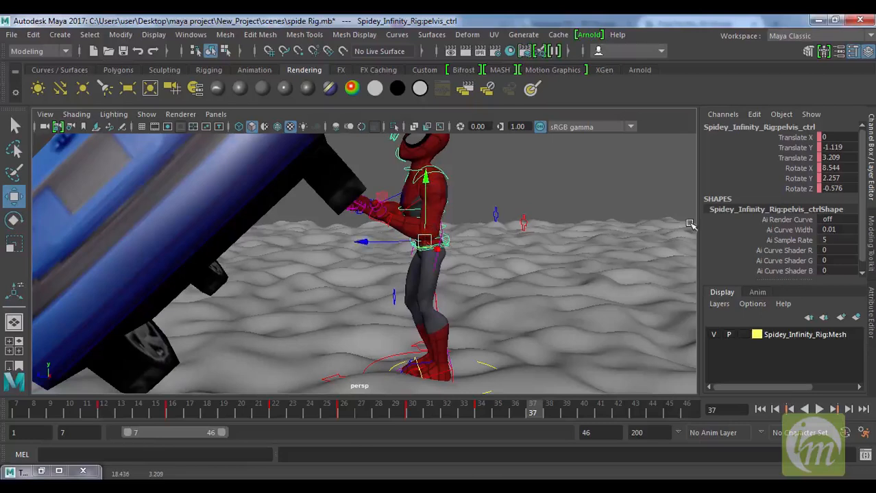
key(s)
drag(837, 167, 847, 189)
text(0)
key(Return)
alt+drag(411, 274, 316, 272)
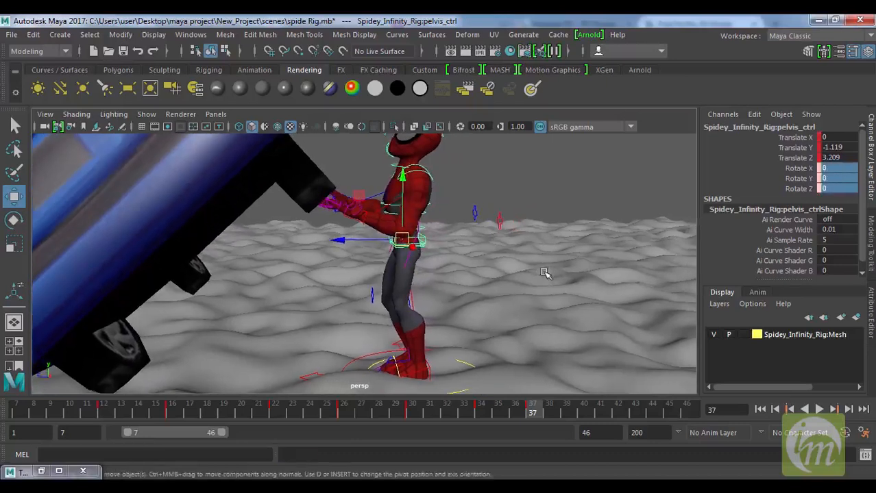
- Select the left IK hand control and play back the throw to check the motion
click(474, 194)
click(363, 226)
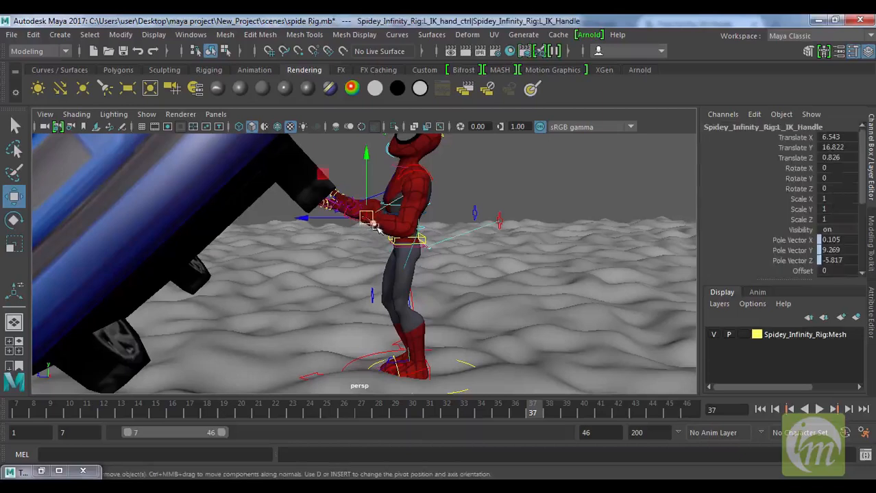
click(374, 194)
click(355, 223)
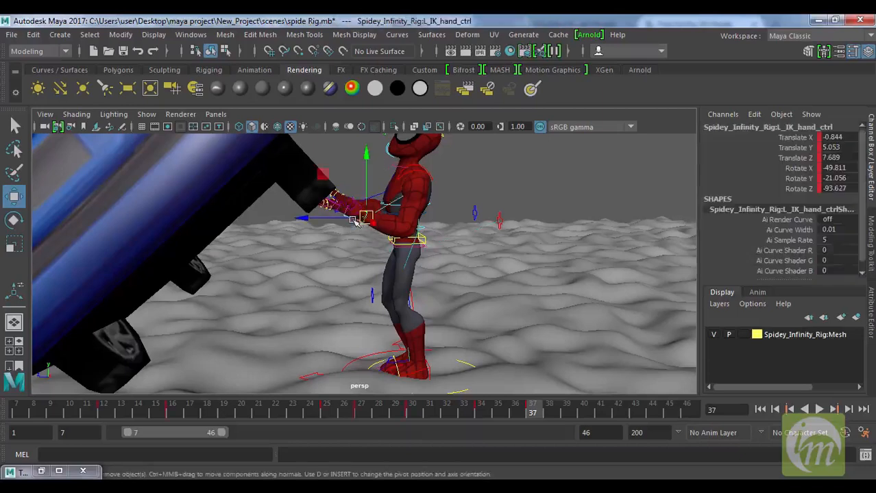
scroll(435, 268, down, 3)
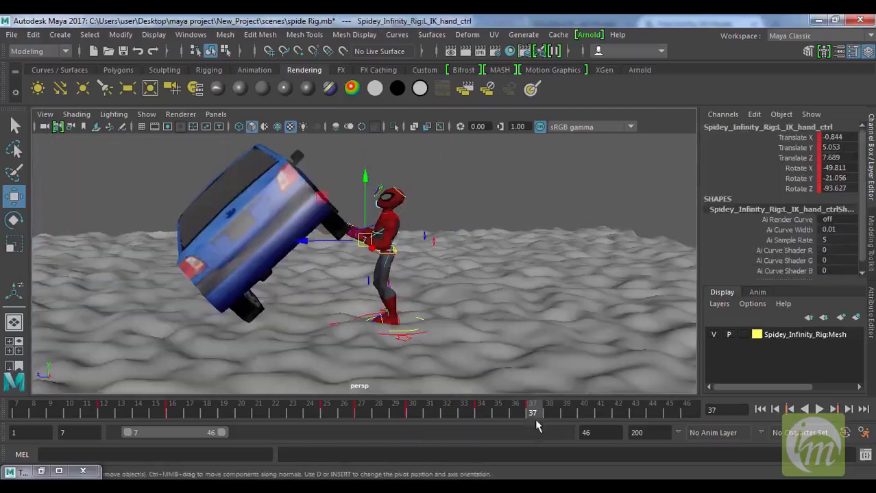
key(alt+v)
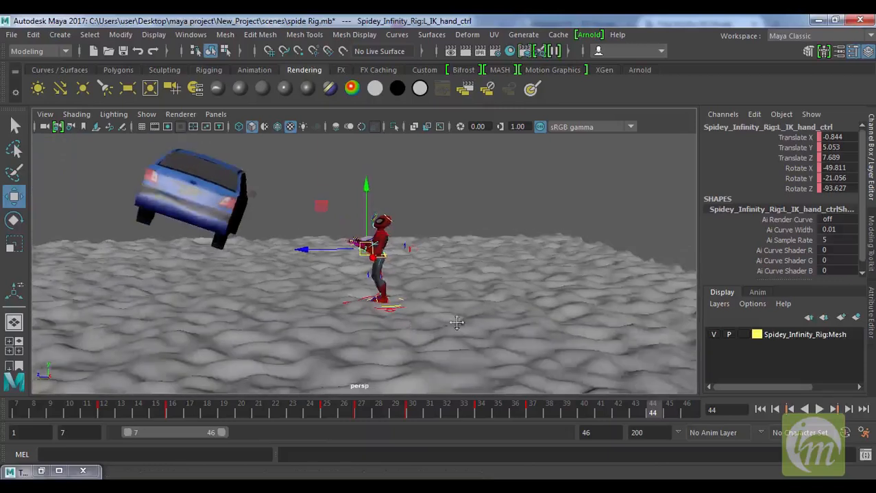
key(alt+v)
key(alt+v)
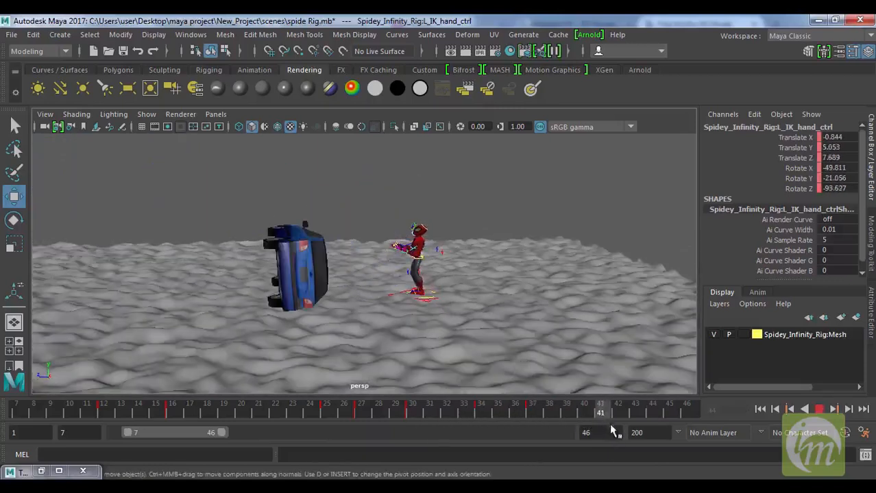
key(alt+v)
- Retime the car's last throw key to frame 46 and scrub the timeline to that frame
click(294, 271)
key(space)
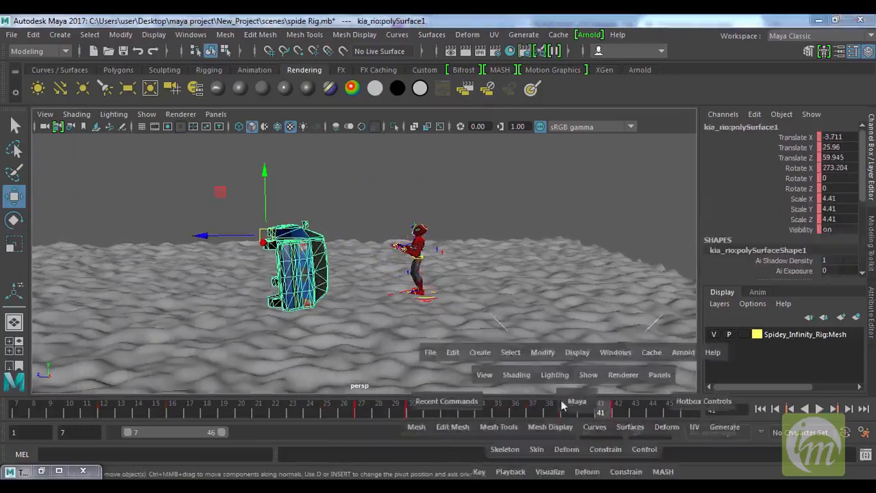
key(alt+v)
mouse_move(619, 418)
mouse_down()
mouse_move(527, 420)
mouse_move(602, 412)
mouse_move(626, 425)
mouse_move(405, 411)
mouse_move(107, 411)
mouse_move(609, 436)
mouse_move(620, 442)
mouse_move(600, 449)
mouse_move(620, 451)
mouse_move(617, 411)
mouse_move(612, 416)
mouse_move(689, 414)
mouse_up()
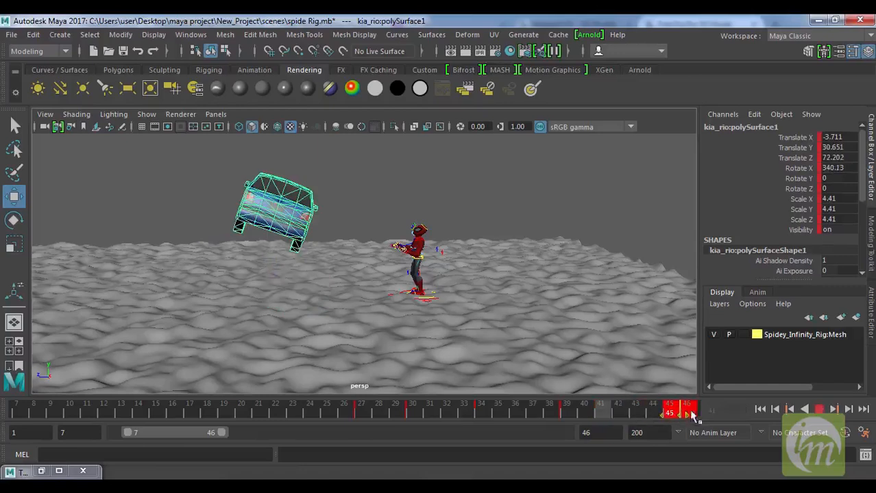
drag(420, 412, 685, 413)
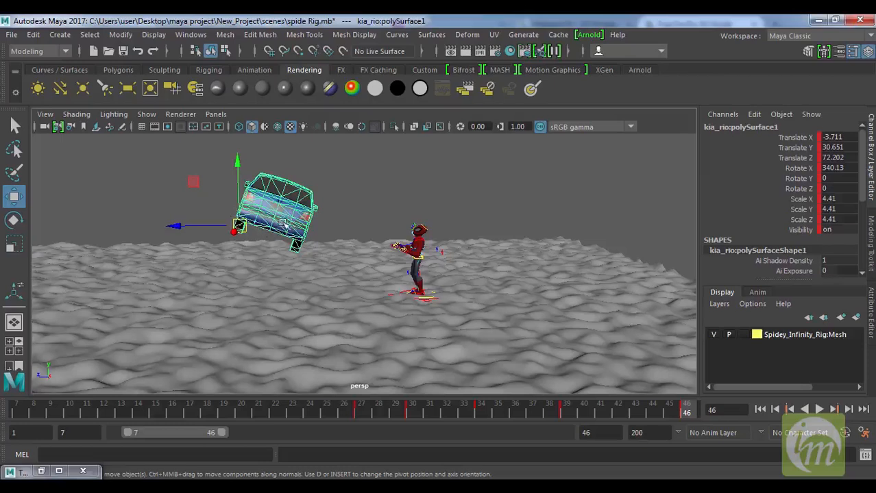
- Show the car in the side view and delete its key at frame 46
key(space)
key(space)
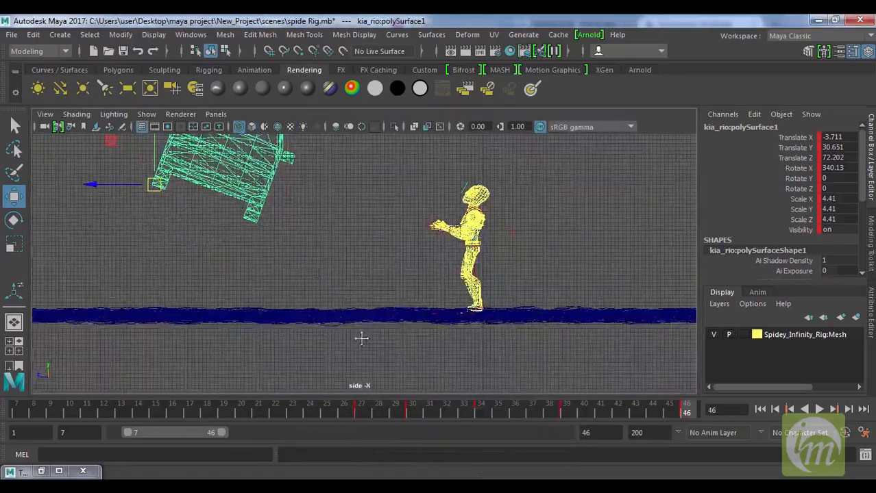
scroll(370, 356, up, 2)
scroll(425, 354, down, 3)
mouse_move(687, 413)
mouse_down()
mouse_move(579, 410)
mouse_move(650, 415)
mouse_move(627, 425)
mouse_move(487, 417)
mouse_move(686, 413)
mouse_up()
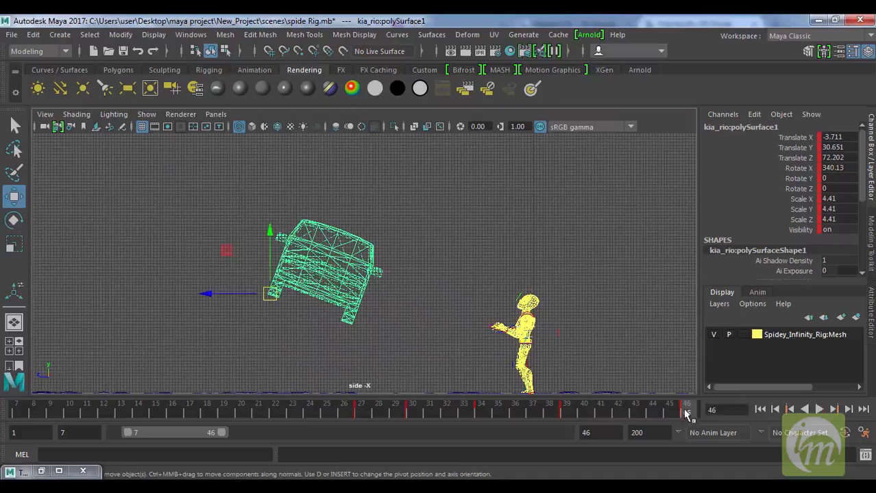
right_click(685, 413)
click(721, 256)
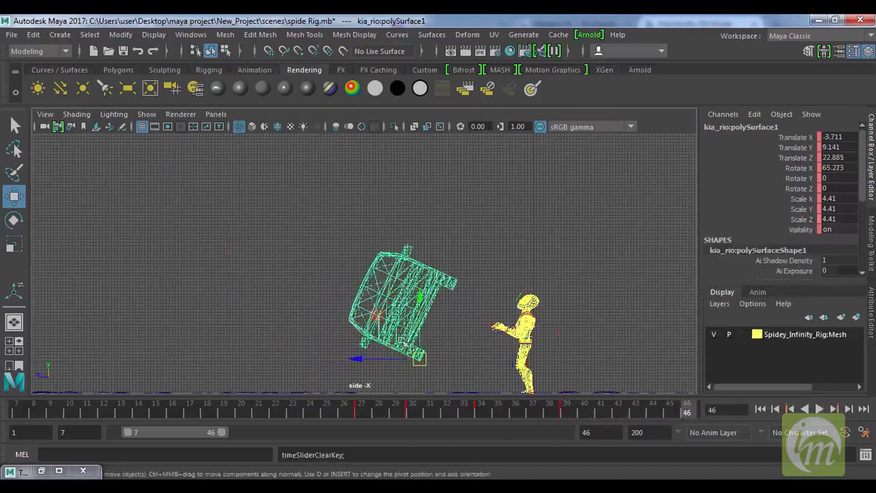
- At frame 46, throw the car up and away from the character to 32.611 in Y and 59.255 in Z, and key it
drag(420, 363, 308, 290)
key(s)
drag(619, 416, 685, 412)
key(space)
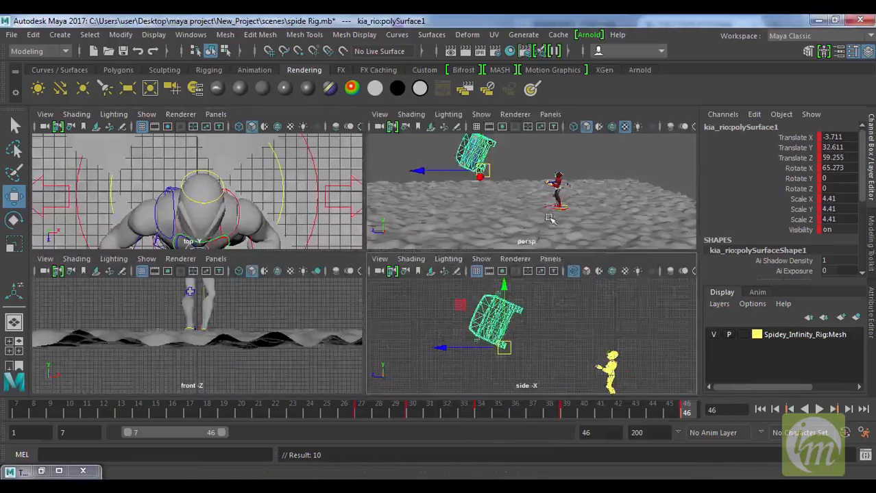
key(space)
scroll(521, 299, up, 4)
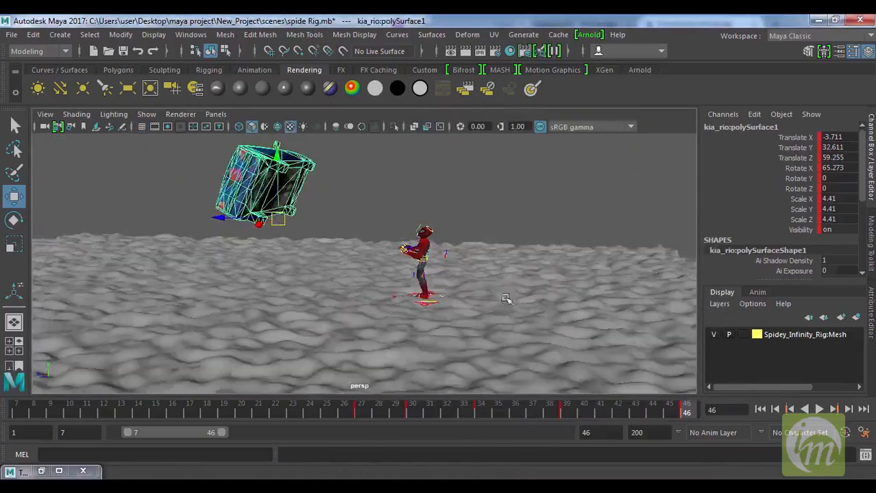
- Set the playback range to frames 0 to 50 and return to the first frame
scroll(559, 360, down, 3)
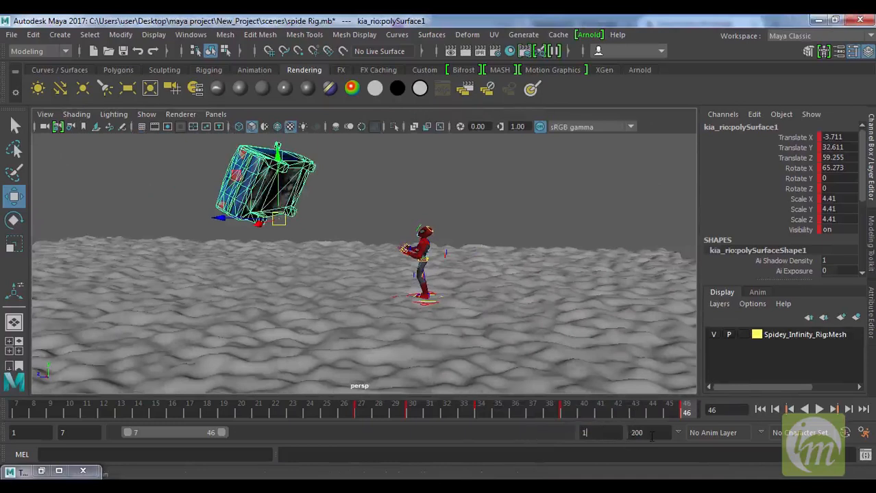
text(1)
key(Return)
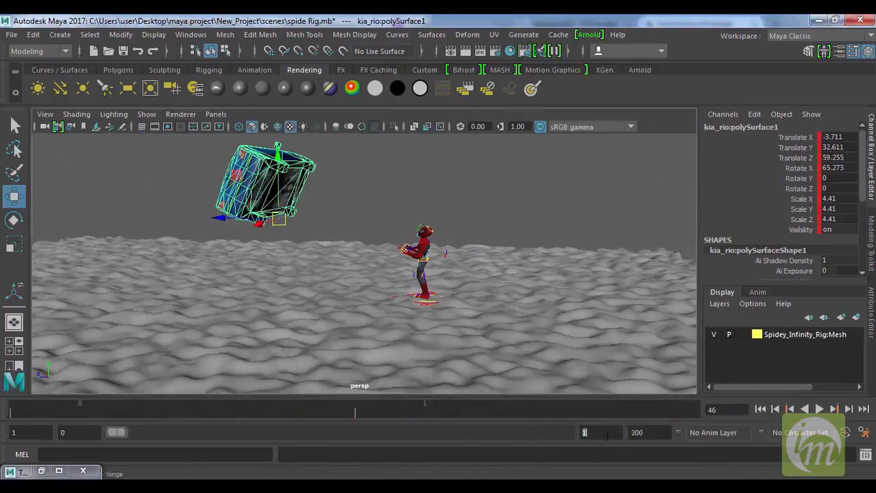
text(50)
key(Return)
click(760, 409)
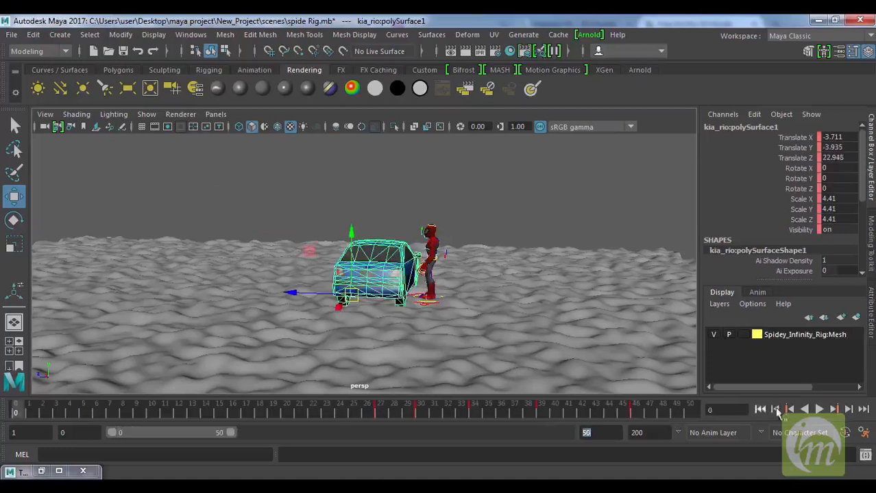
- Deselect the car and play the whole animation from the start
click(550, 211)
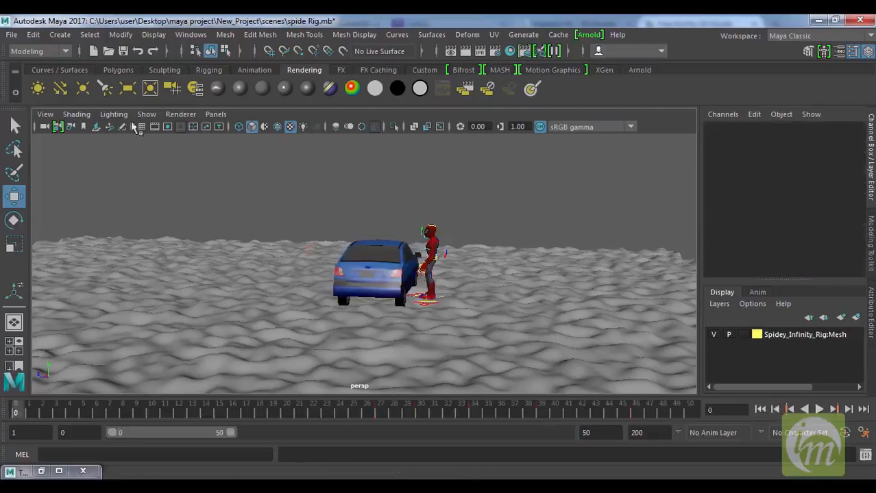
click(819, 409)
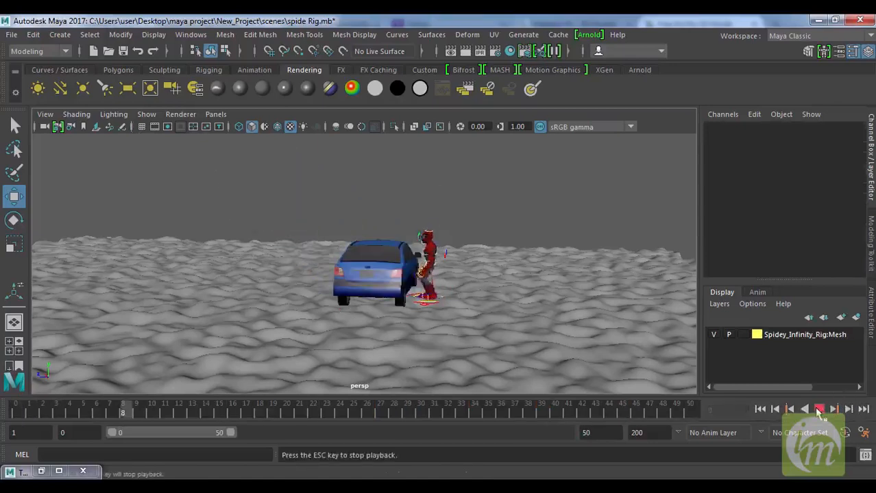
click(819, 409)
click(760, 409)
click(819, 409)
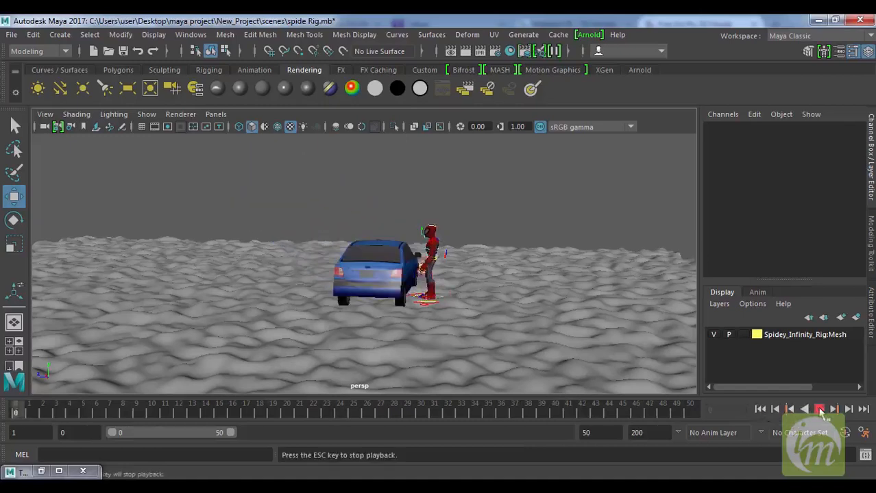
key(Escape)
- At frame 40, lower the left IK hand control to -0.61 in Y, zero its X, Y and Z rotations, and key it
drag(612, 411, 546, 412)
scroll(456, 260, up, 5)
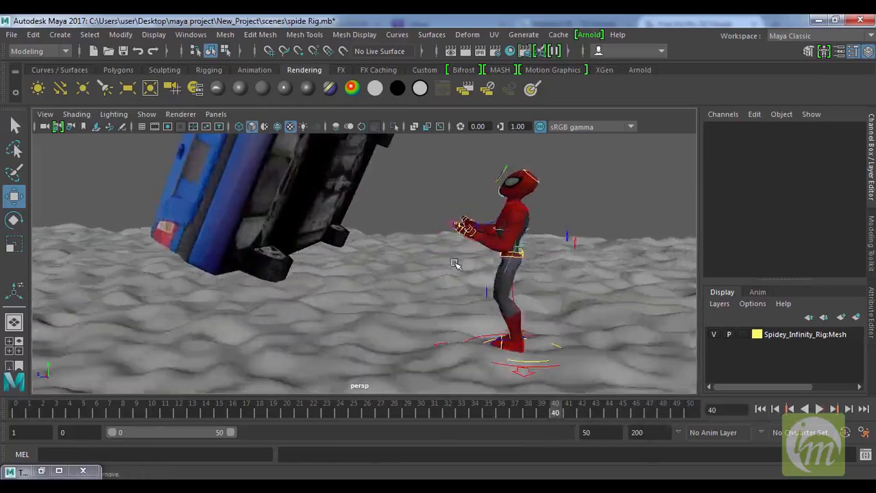
click(477, 246)
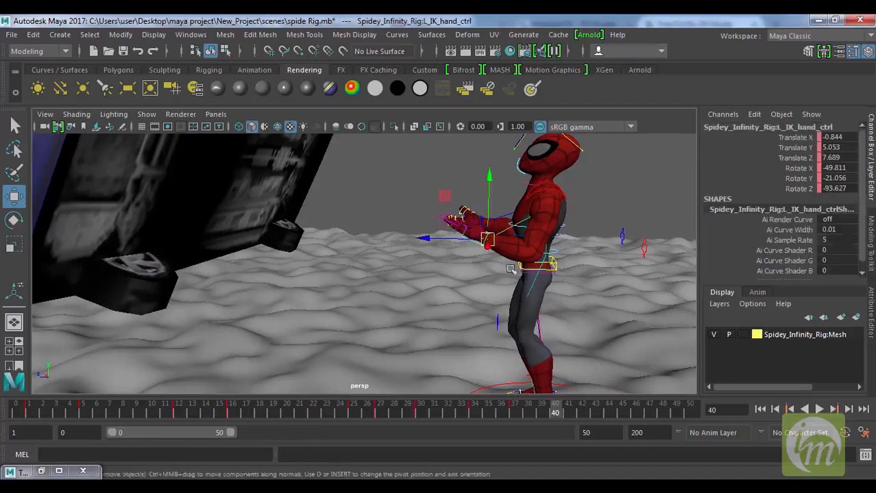
alt+middle_drag(618, 282, 557, 279)
drag(848, 168, 850, 202)
key(Return)
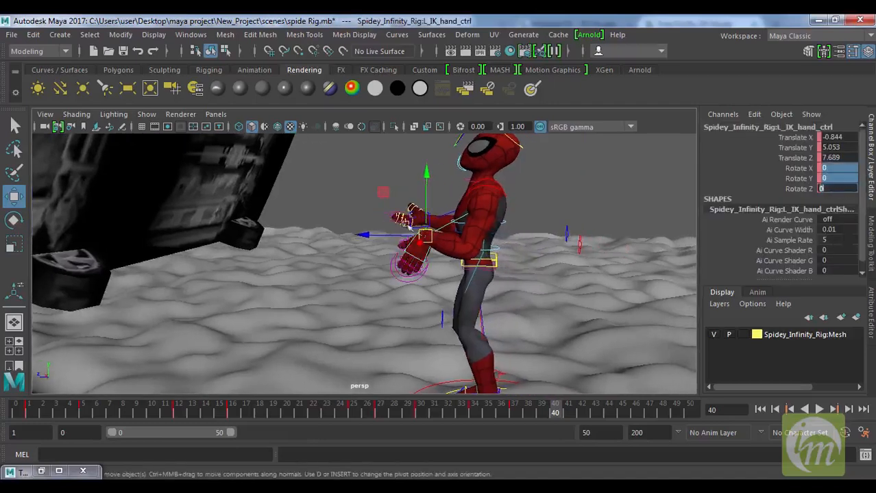
drag(426, 177, 426, 218)
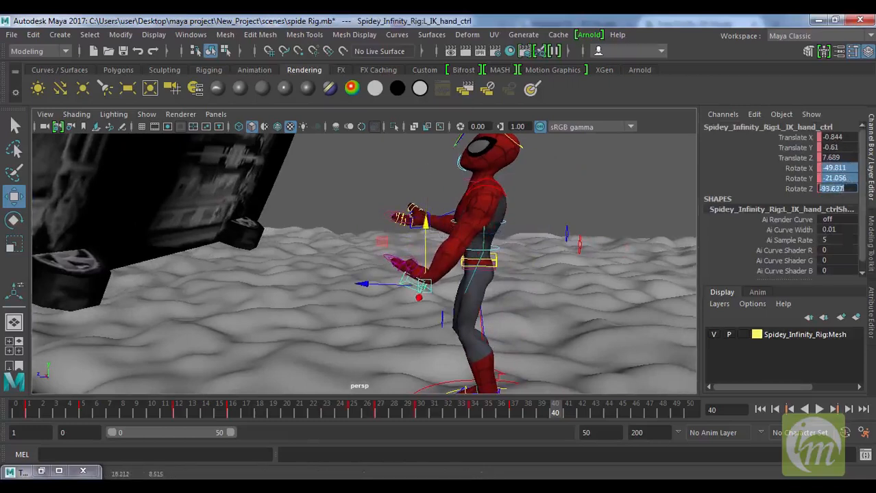
text(0)
key(Return)
alt+middle_drag(579, 293, 577, 285)
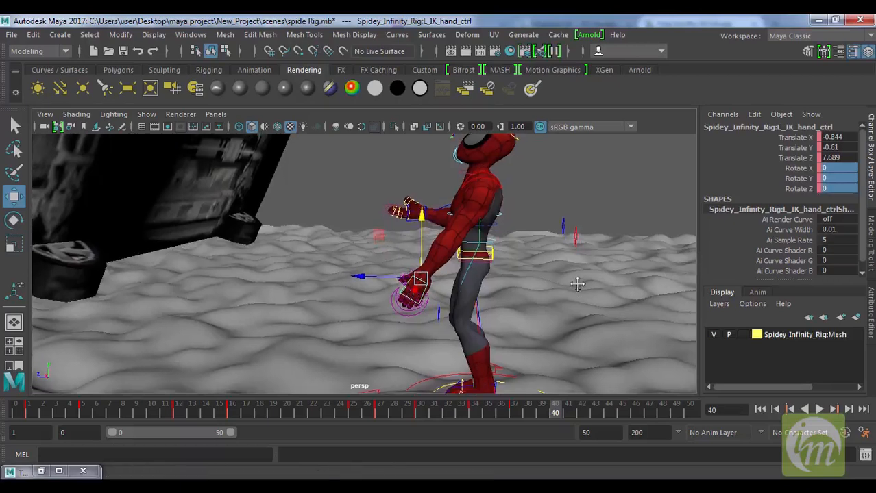
key(s)
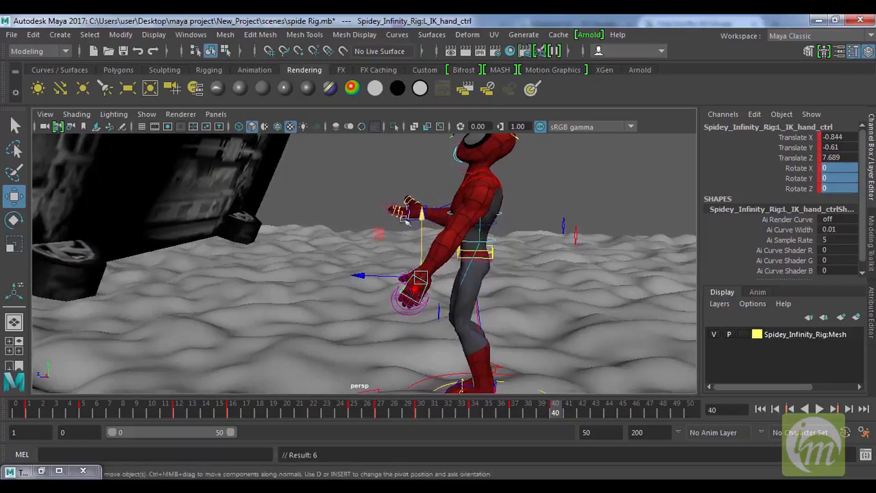
- At frame 40, move the right IK hand control to 1.43 in Y and 5.568 in Z, zero its rotations, and key it
click(413, 221)
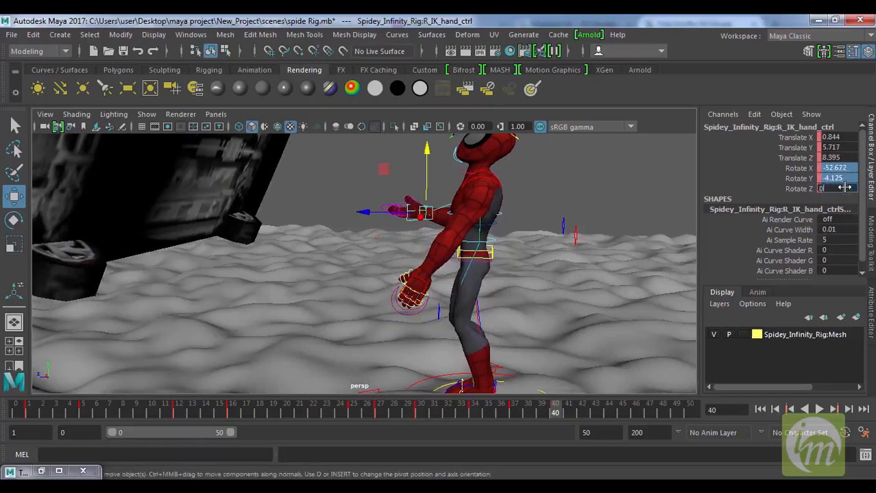
click(844, 188)
text(0)
key(Return)
alt+middle_drag(493, 274, 497, 281)
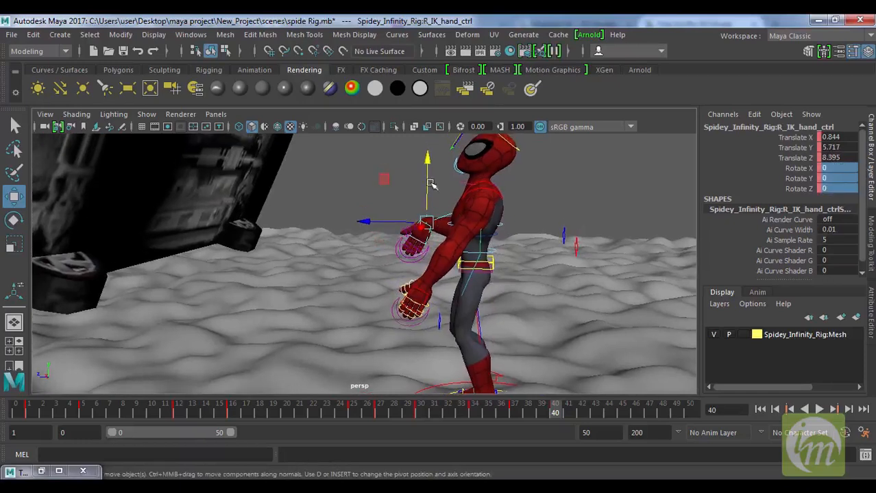
drag(428, 158, 438, 191)
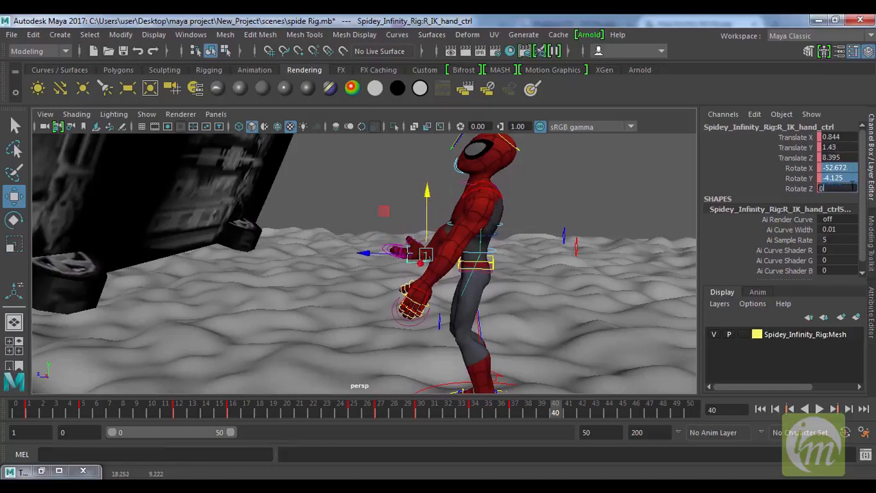
key(Return)
alt+middle_drag(581, 281, 557, 273)
key(s)
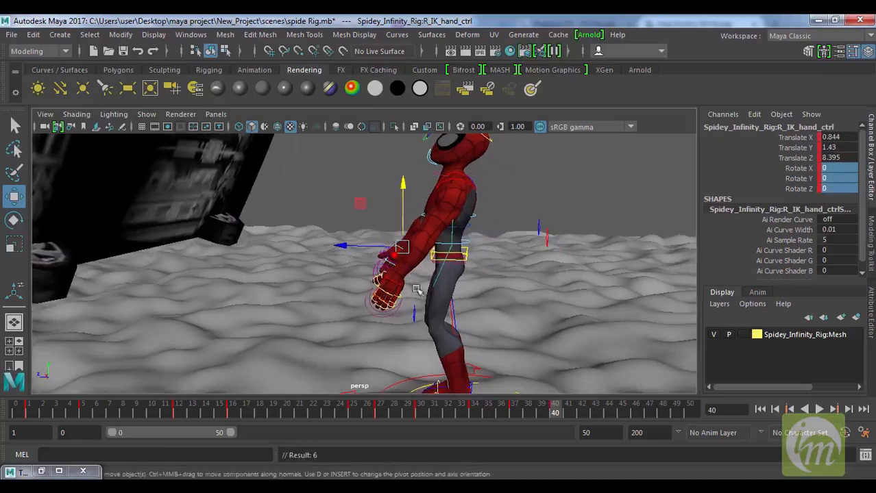
alt+drag(416, 289, 399, 289)
drag(336, 255, 432, 259)
key(s)
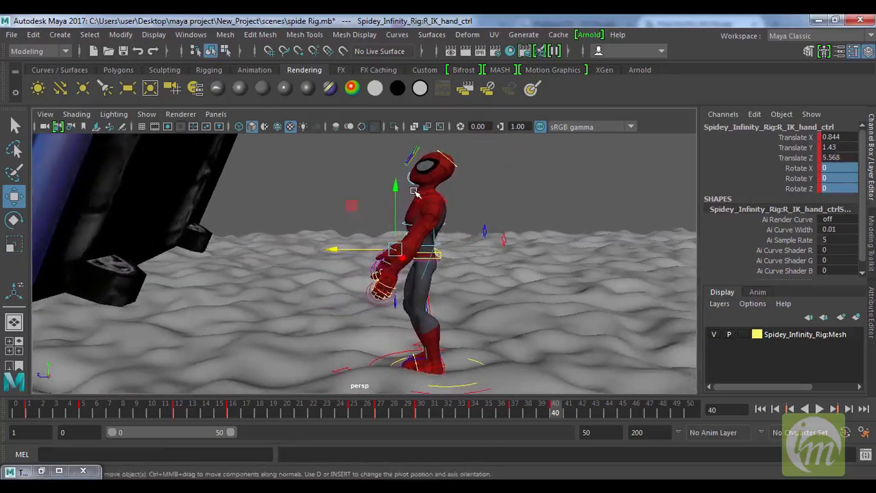
- Rotate the neck control to about -37 in X at frame 40, key it, and play the result
click(414, 192)
alt+drag(473, 228, 489, 254)
key(e)
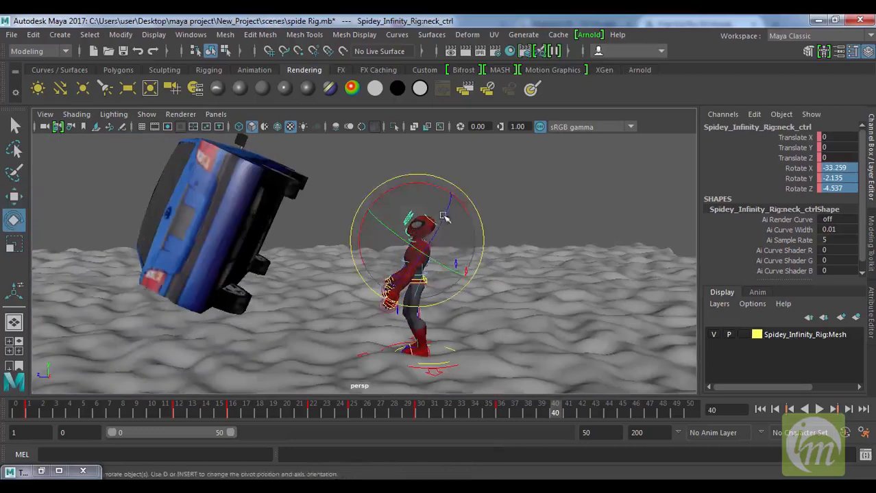
drag(470, 196, 456, 188)
key(s)
key(alt+v)
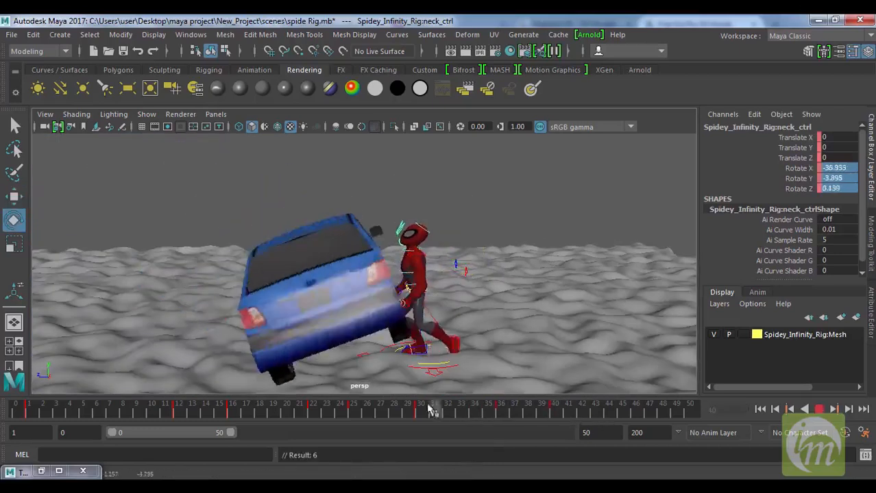
- Select the right and left IK hand controls and move their frame 40 keys to frame 43
mouse_move(560, 415)
mouse_down()
mouse_move(457, 415)
mouse_move(546, 423)
mouse_up()
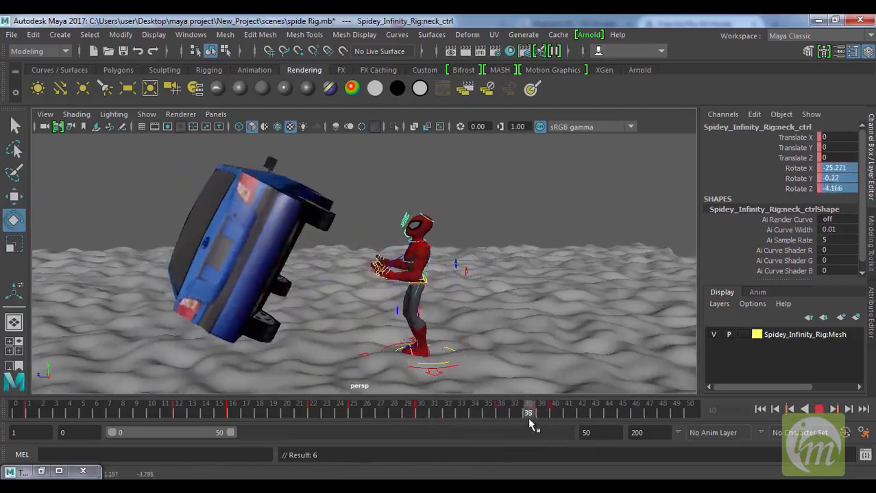
key(alt+v)
scroll(439, 288, up, 3)
scroll(438, 287, up, 2)
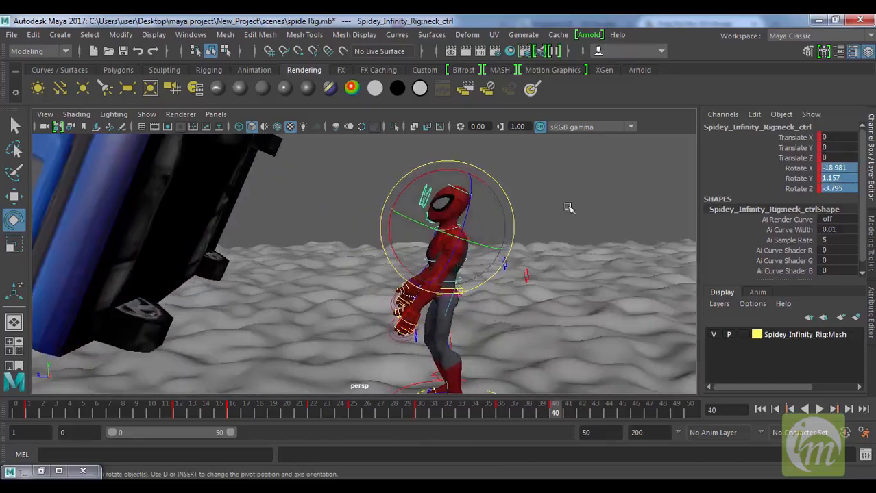
click(538, 250)
click(420, 321)
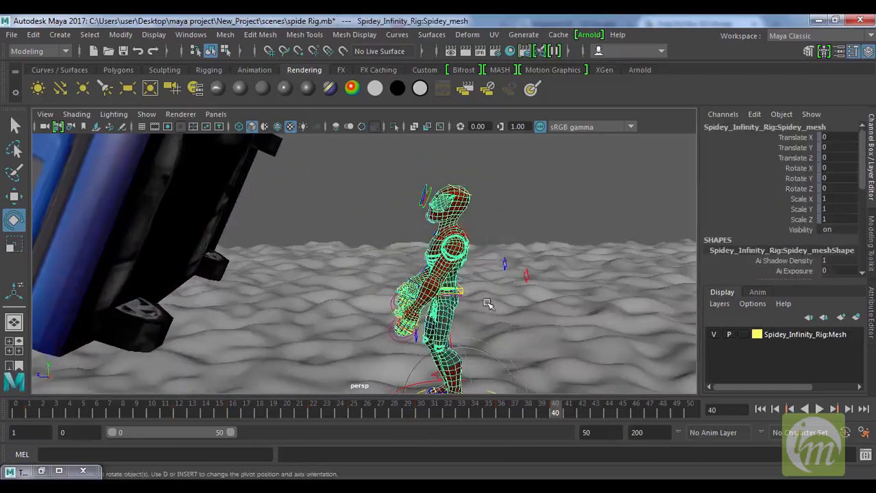
scroll(488, 305, up, 4)
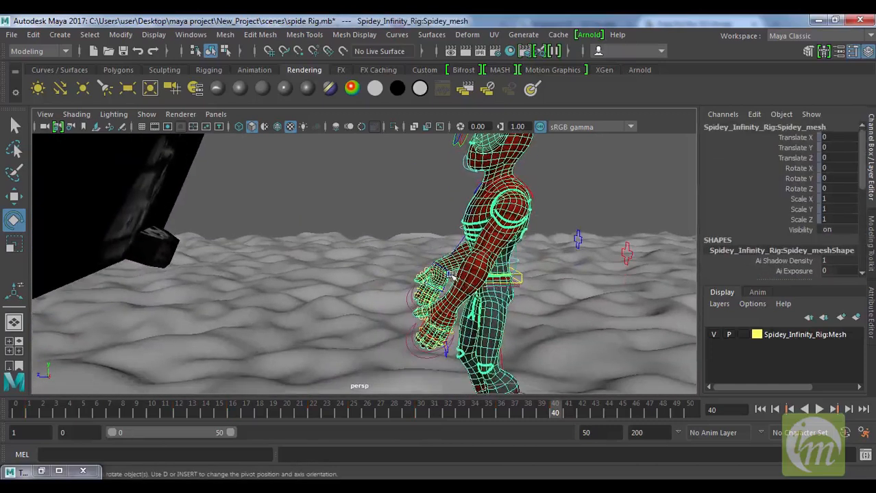
click(452, 275)
scroll(468, 295, up, 2)
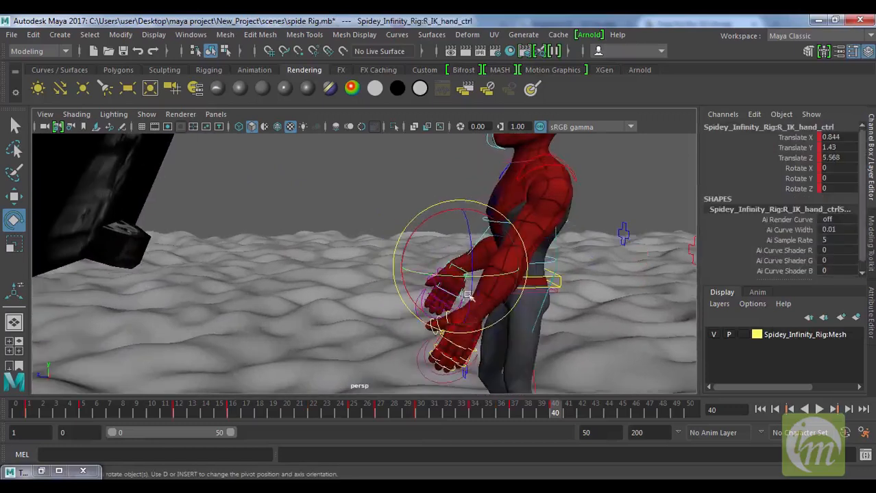
click(478, 344)
alt+drag(478, 345, 595, 409)
scroll(530, 291, down, 3)
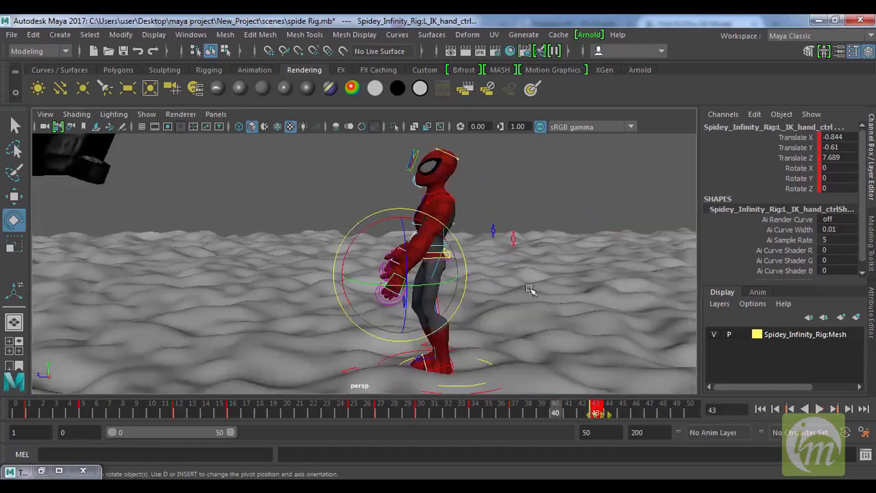
- Deselect the hand controls, play the retimed arm motion and scrub to frame 43
click(547, 211)
key(alt+v)
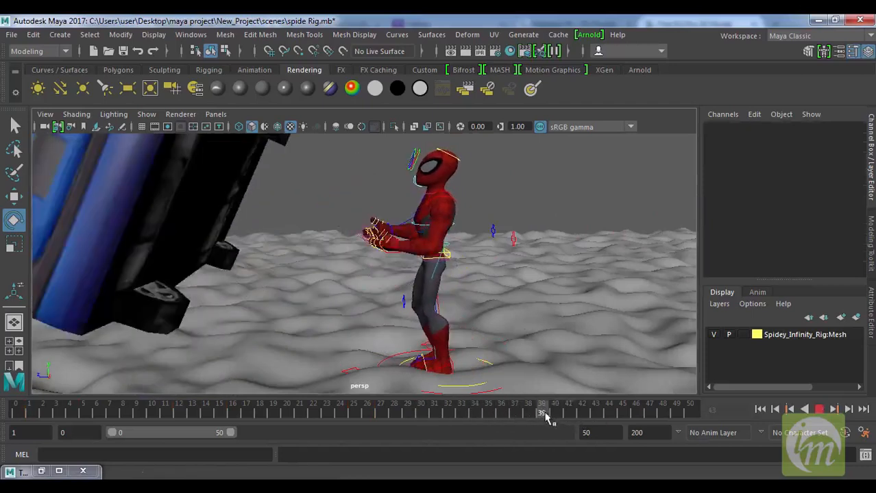
drag(523, 416, 595, 428)
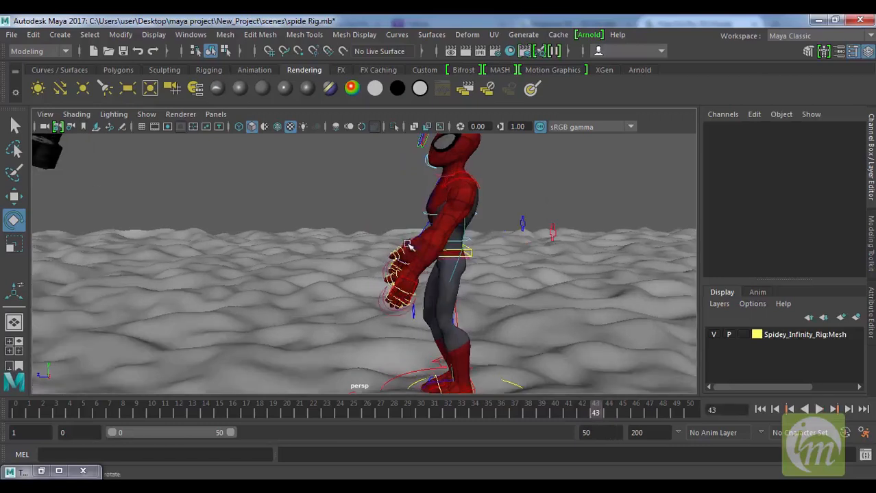
- At frame 43, move the right IK hand control to 0.786 in Y and 1.422 in Z, key it, and play the result
click(436, 244)
click(403, 242)
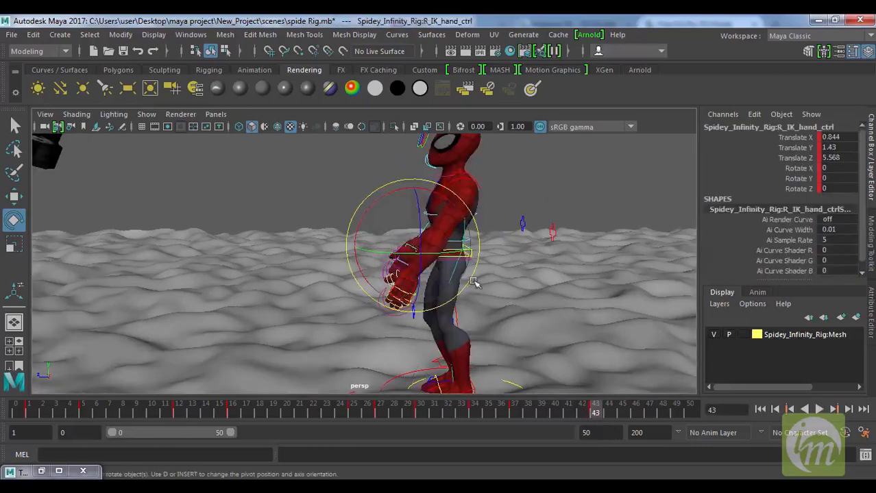
scroll(444, 305, down, 5)
key(w)
drag(314, 257, 326, 262)
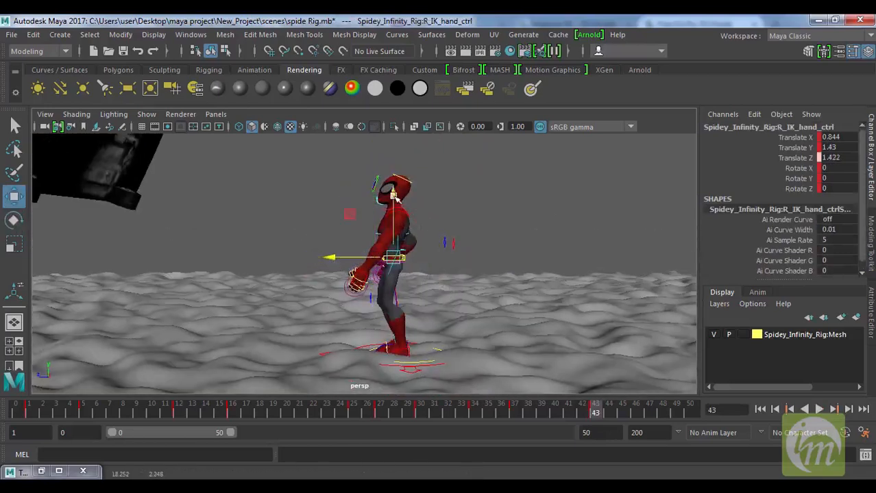
alt+drag(469, 308, 504, 342)
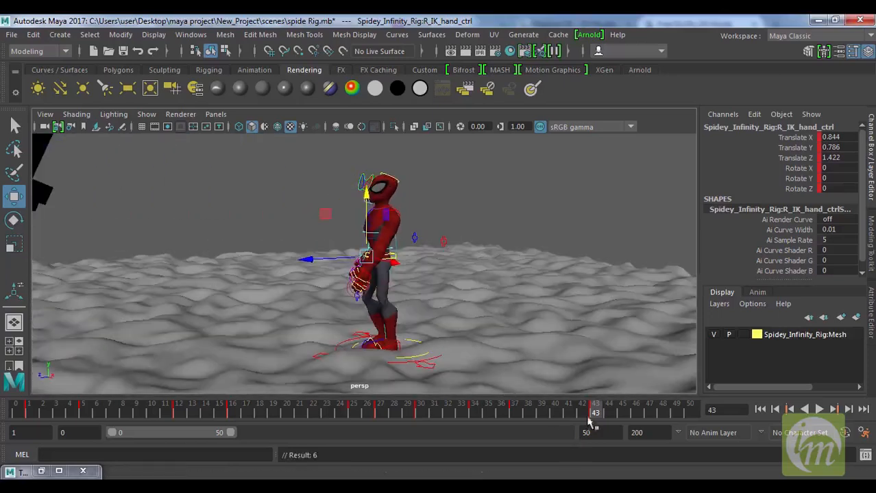
key(alt+v)
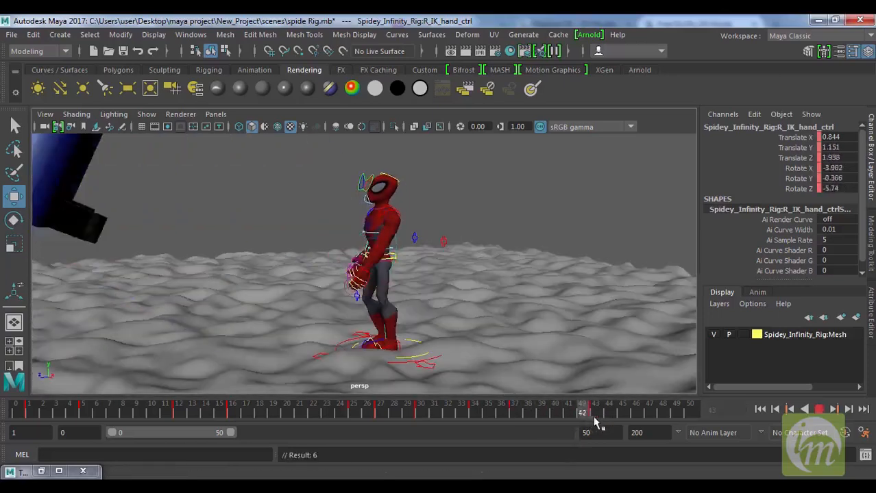
key(alt+v)
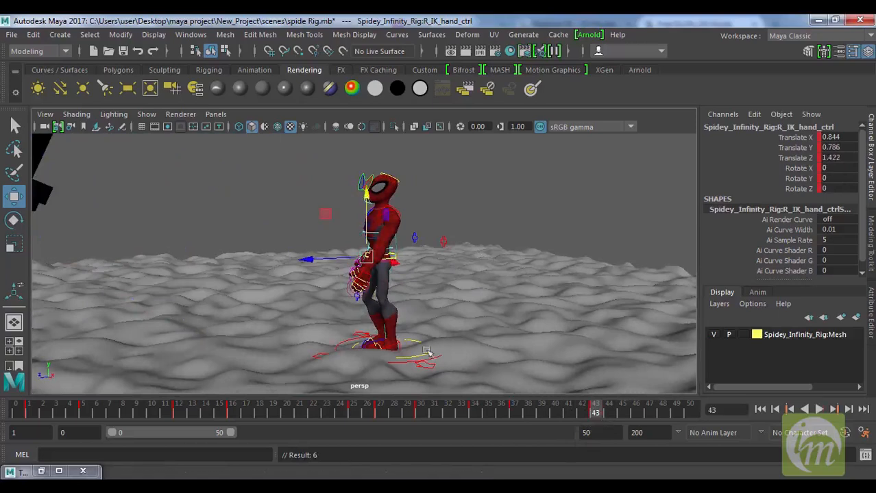
- At frame 43, move the left IK hand control back to 2.898 in Z, key it, and scrub to frame 44
click(376, 281)
scroll(377, 259, up, 5)
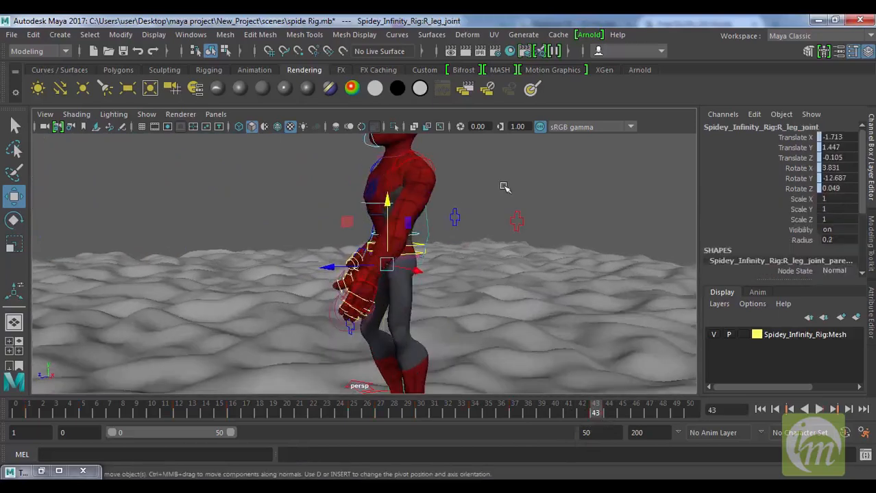
click(380, 286)
click(379, 290)
click(381, 291)
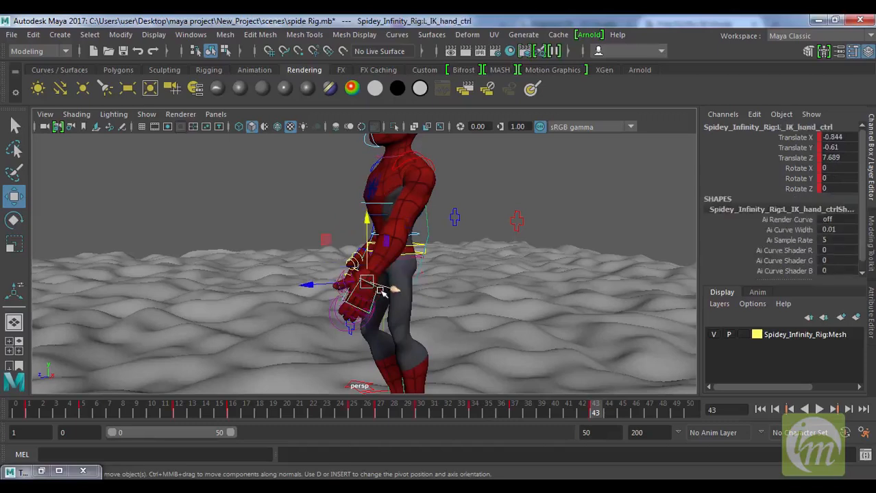
drag(318, 288, 362, 289)
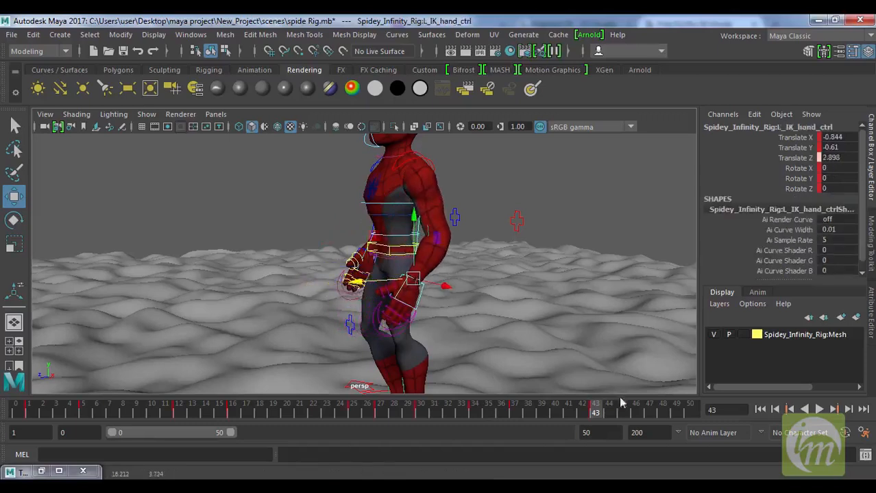
drag(595, 410, 610, 426)
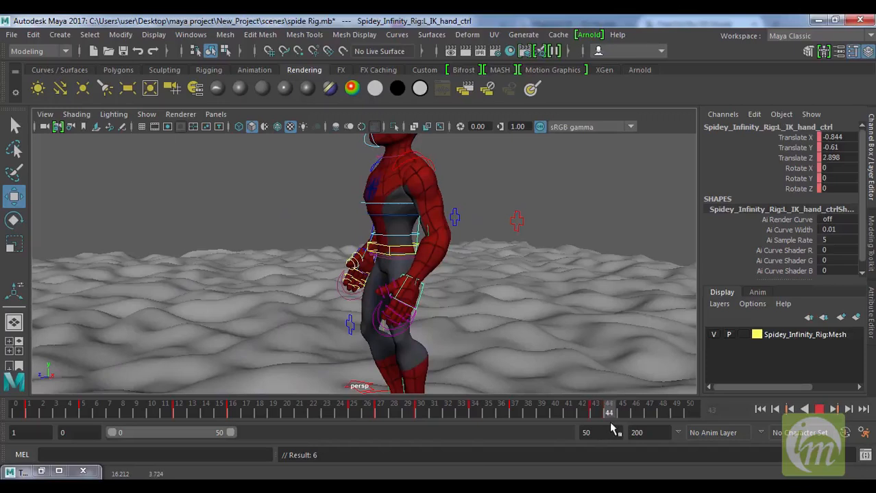
- At frame 44, zero the neck control's X, Y and Z rotations and key it
scroll(434, 266, down, 5)
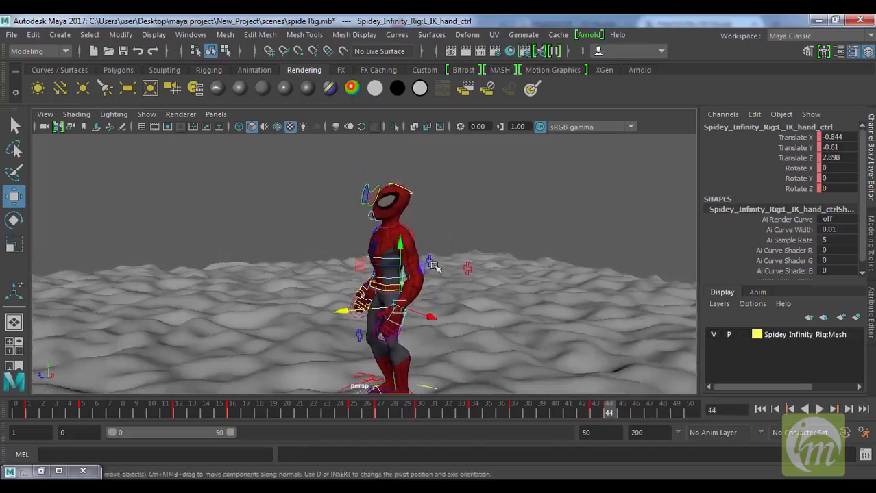
click(383, 227)
drag(847, 170, 848, 189)
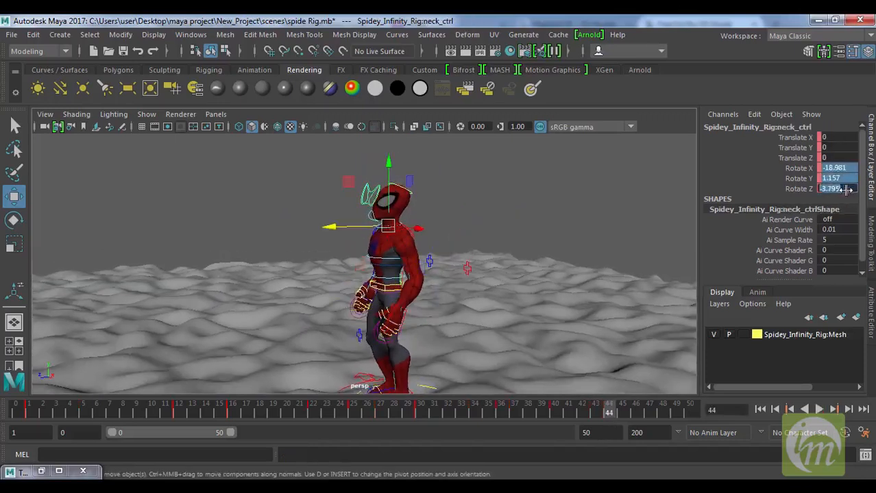
text(0)
key(Return)
alt+middle_drag(581, 232, 535, 219)
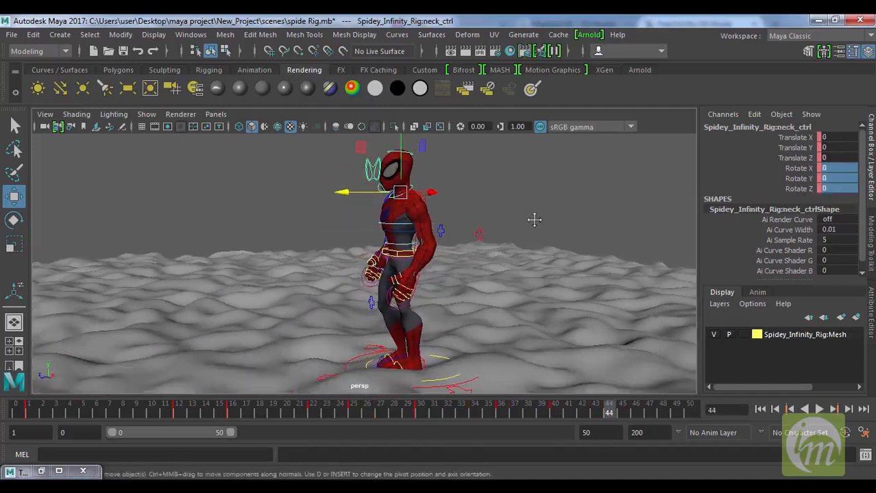
scroll(521, 272, down, 4)
key(s)
scroll(496, 331, down, 8)
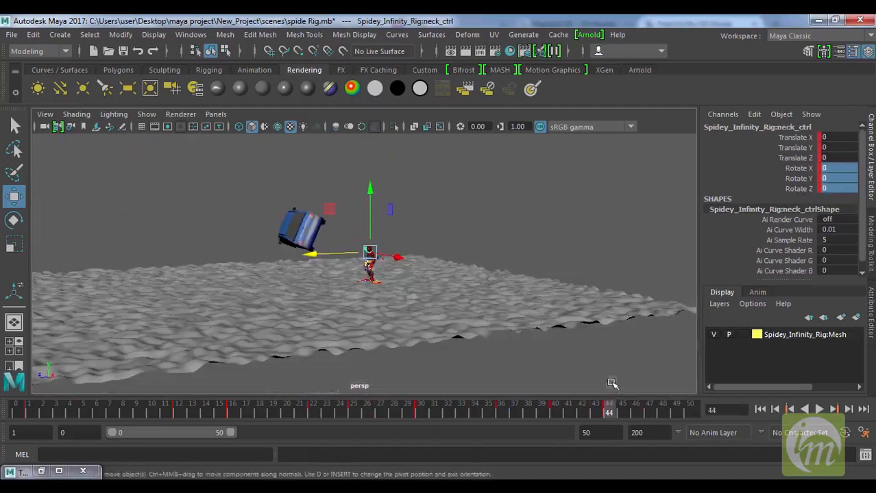
- Select the car, extend the playback range to end at frame 60, and go to frame 60
click(302, 226)
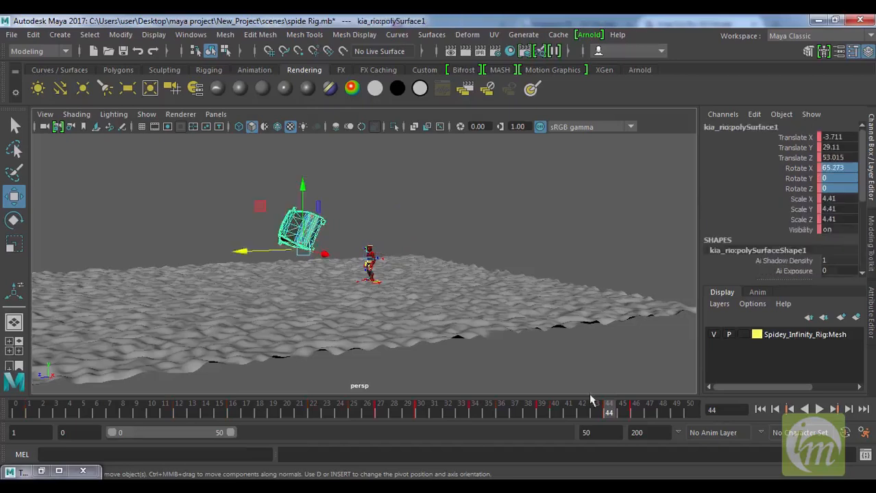
drag(612, 415, 688, 416)
text(60)
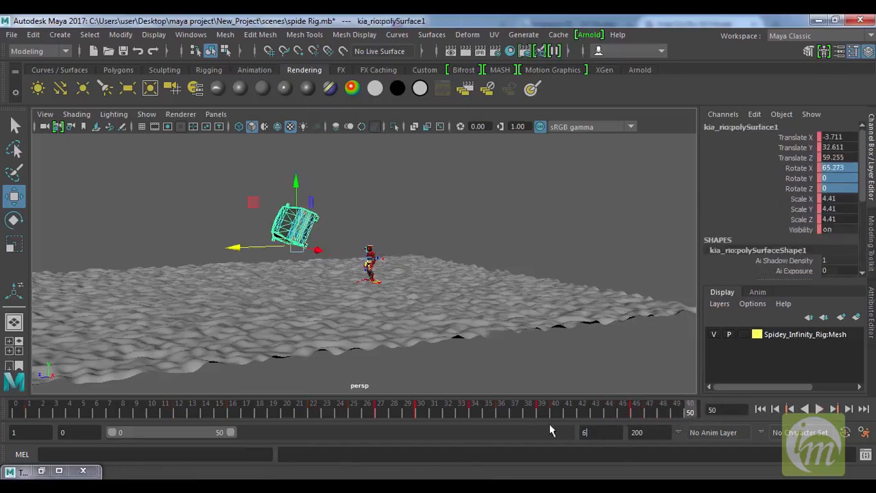
key(Return)
drag(577, 421, 691, 416)
- At frame 60, move the car to about -6.4 in Y and 184.8 in Z and key it
alt+drag(485, 363, 425, 301)
drag(363, 248, 231, 247)
drag(288, 200, 281, 219)
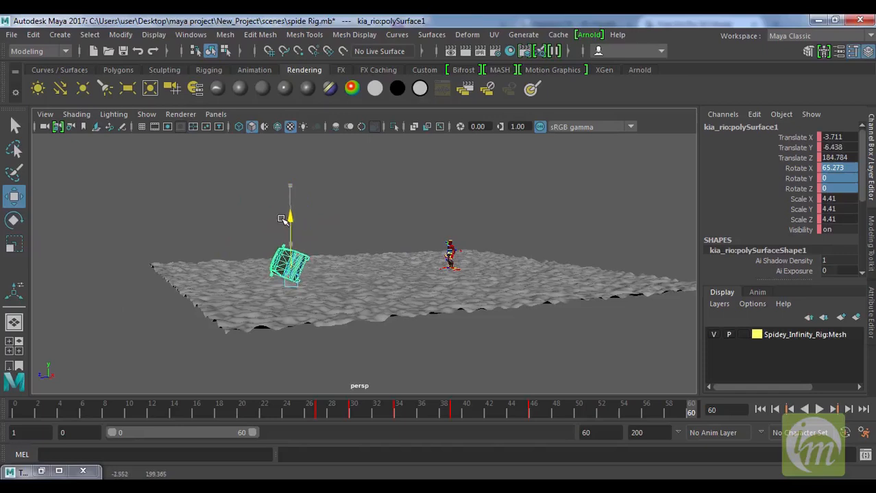
key(s)
- Rotate the car to about 83 in X at frame 60, key it, and play the throw
key(e)
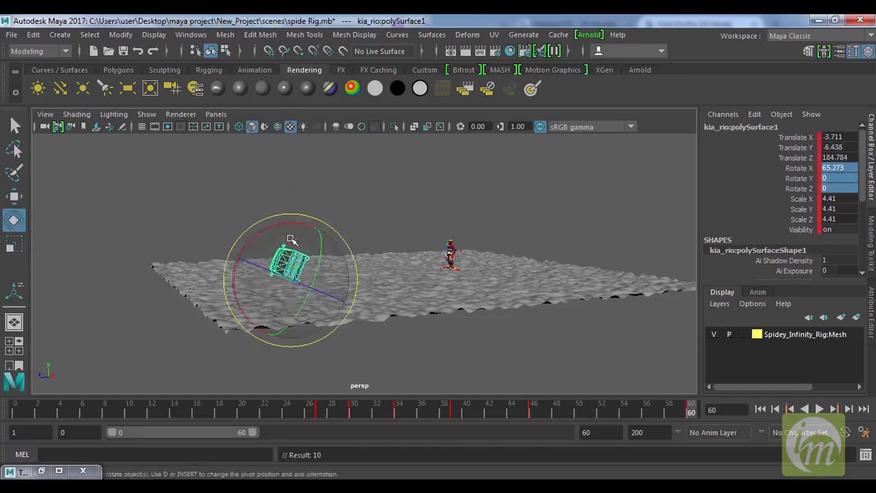
drag(278, 227, 258, 277)
key(s)
key(alt+v)
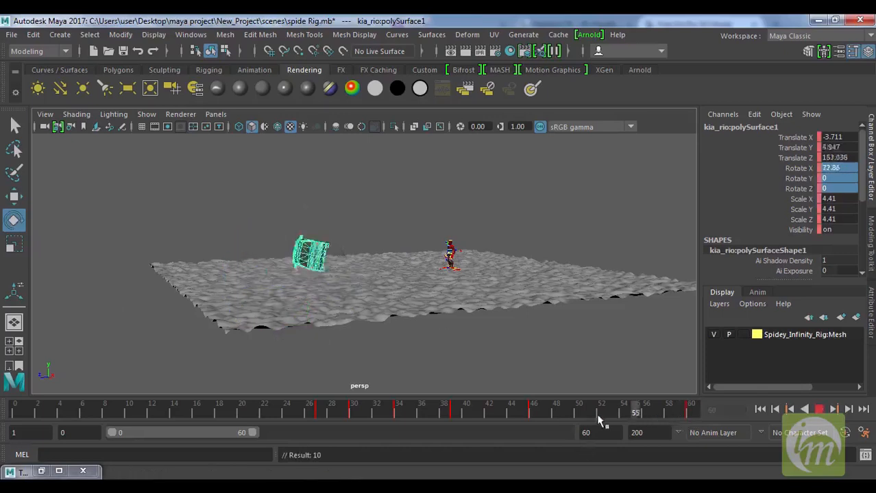
key(alt+v)
- Frame the standing character closely and go to frame 52
alt+drag(439, 301, 516, 291)
alt+right_drag(527, 205, 506, 278)
alt+drag(506, 278, 548, 343)
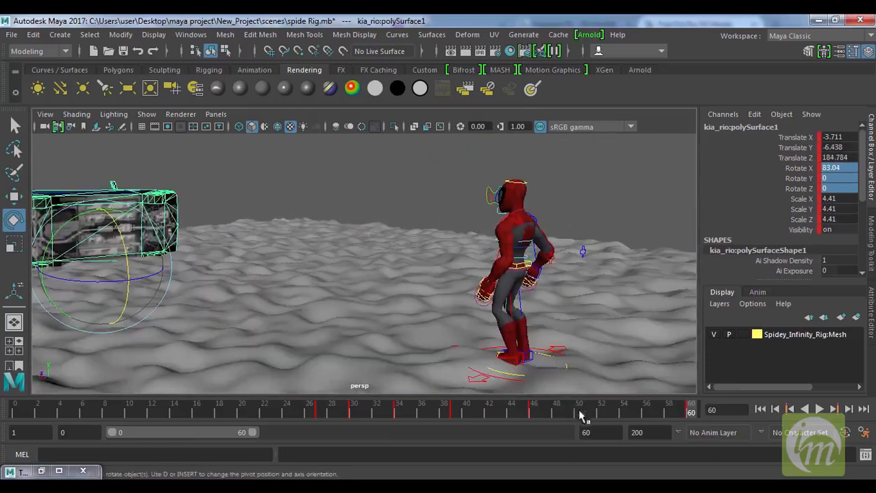
mouse_move(538, 420)
mouse_down()
mouse_move(595, 424)
mouse_move(602, 414)
mouse_up()
alt+drag(521, 319, 530, 293)
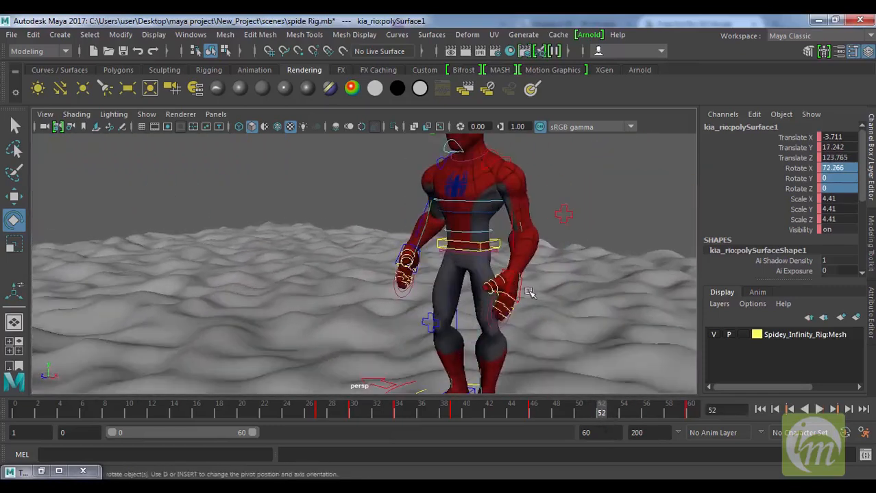
- Move the left hand IK control inward and up to about -2.65 in X and 2.79 in Y at frame 52
click(517, 278)
click(559, 273)
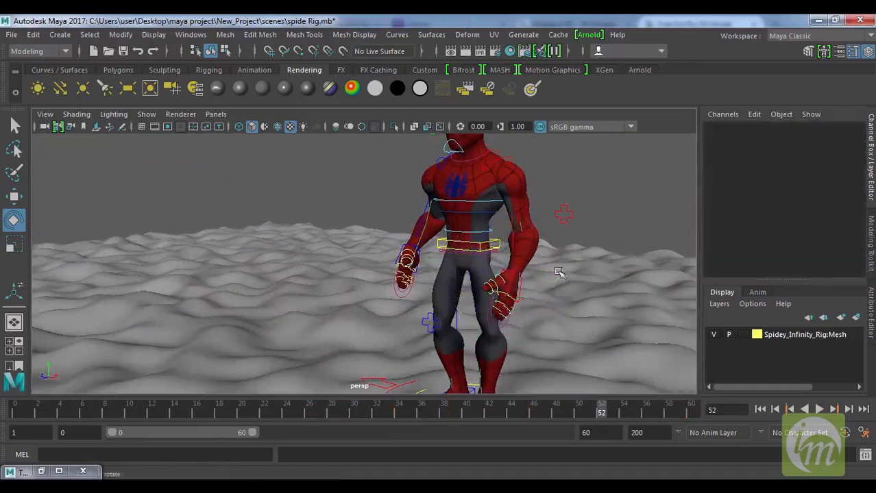
click(518, 278)
key(q)
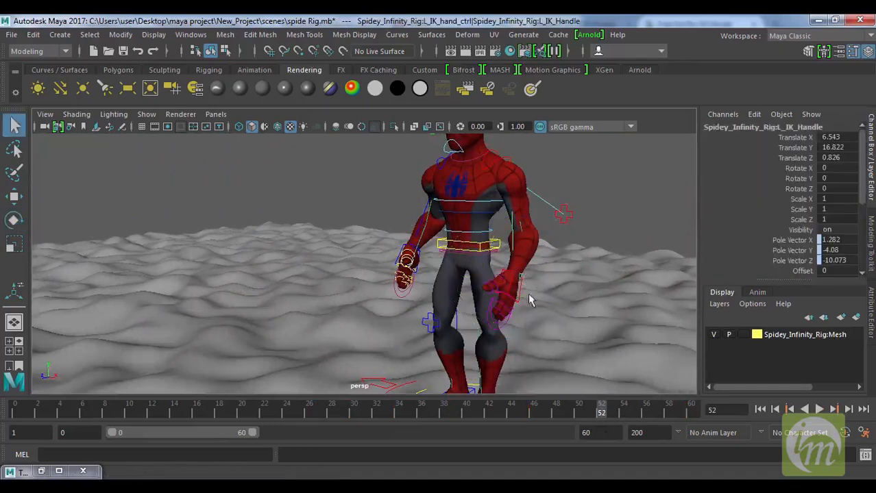
click(514, 291)
scroll(527, 302, up, 3)
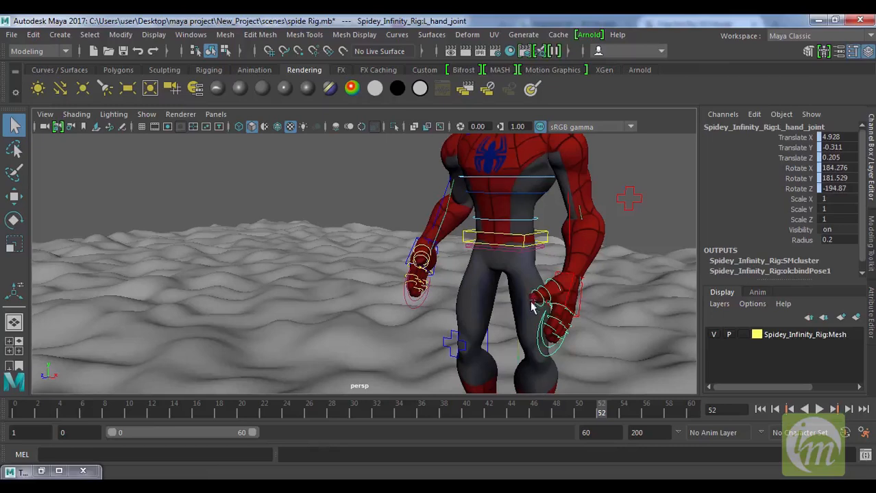
click(582, 304)
scroll(562, 313, down, 4)
key(space)
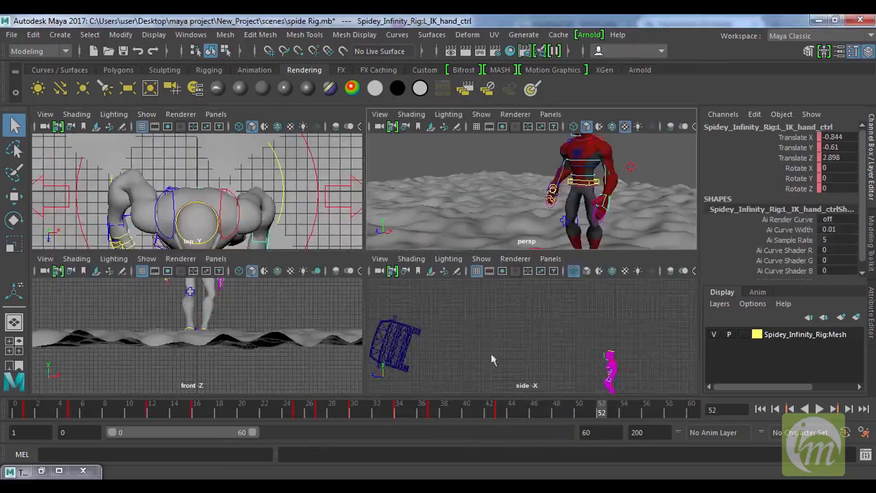
key(space)
scroll(394, 319, up, 5)
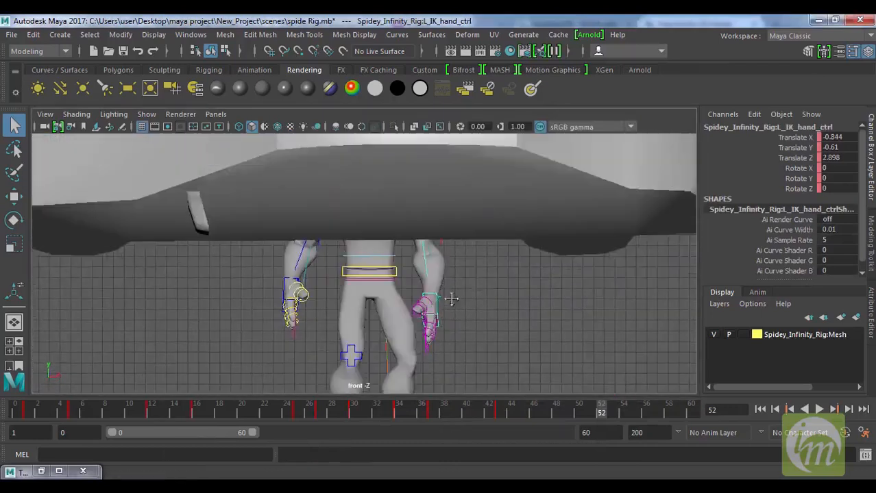
alt+middle_drag(449, 333, 448, 289)
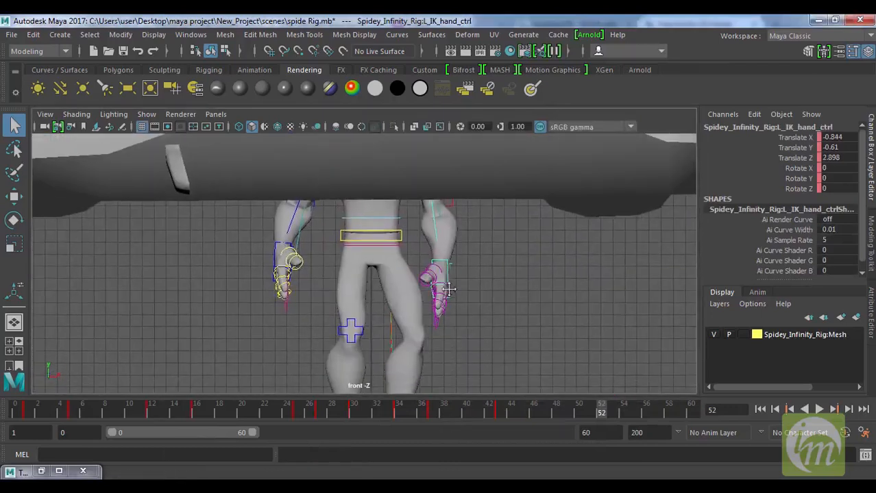
key(w)
drag(445, 269, 425, 228)
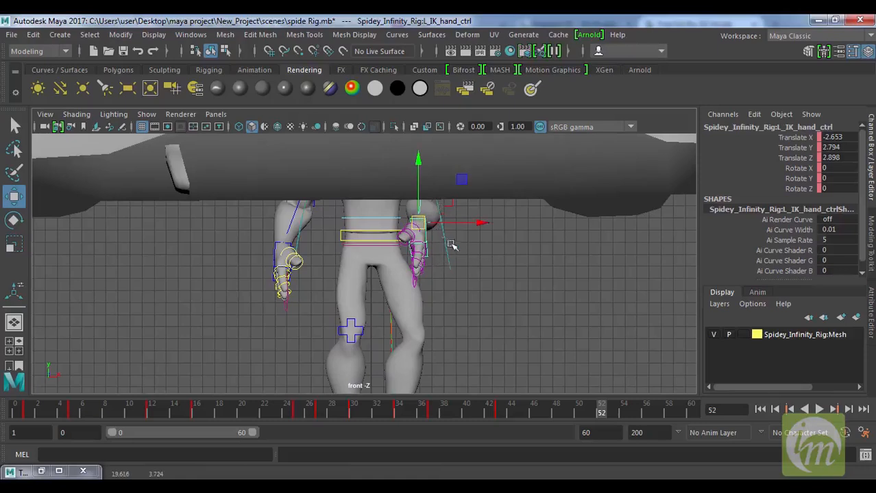
- Try moving the right hand IK control to about -2.4 in X and 3.07 in Y, and check it in side view
click(273, 253)
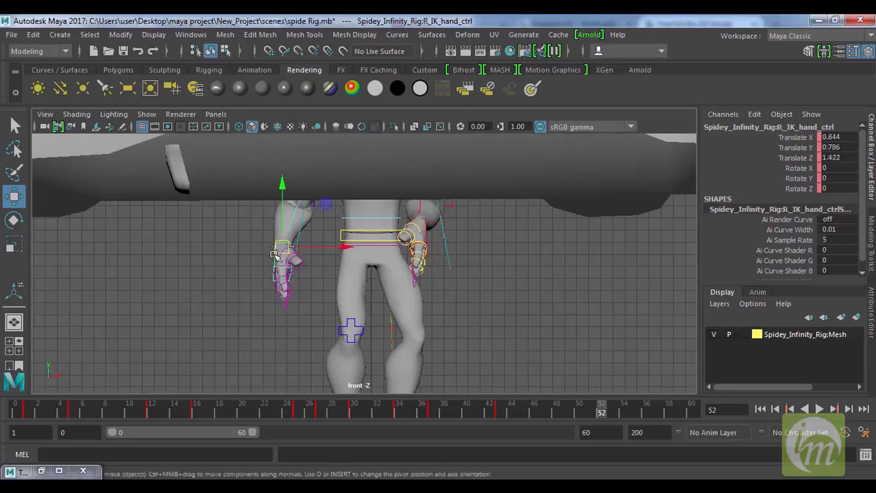
drag(288, 244, 320, 226)
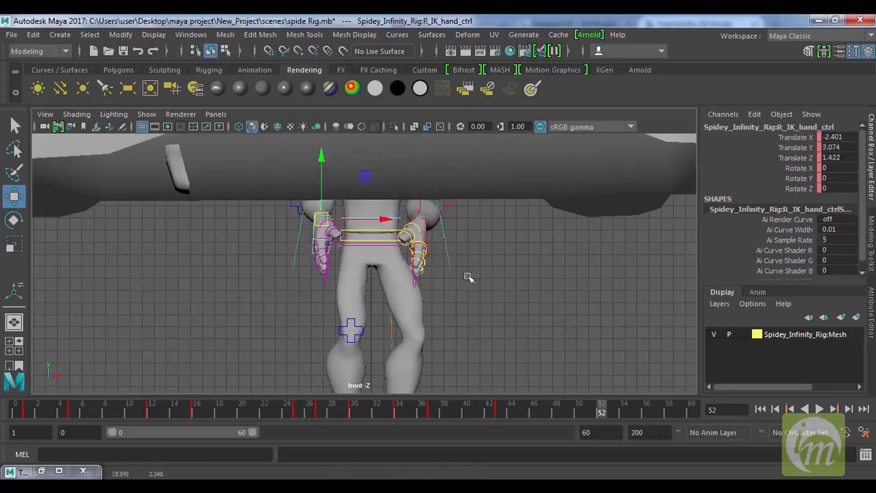
key(space)
key(space)
scroll(552, 344, up, 3)
alt+middle_drag(500, 313, 318, 169)
scroll(498, 294, up, 3)
scroll(501, 294, up, 4)
alt+middle_drag(557, 287, 442, 311)
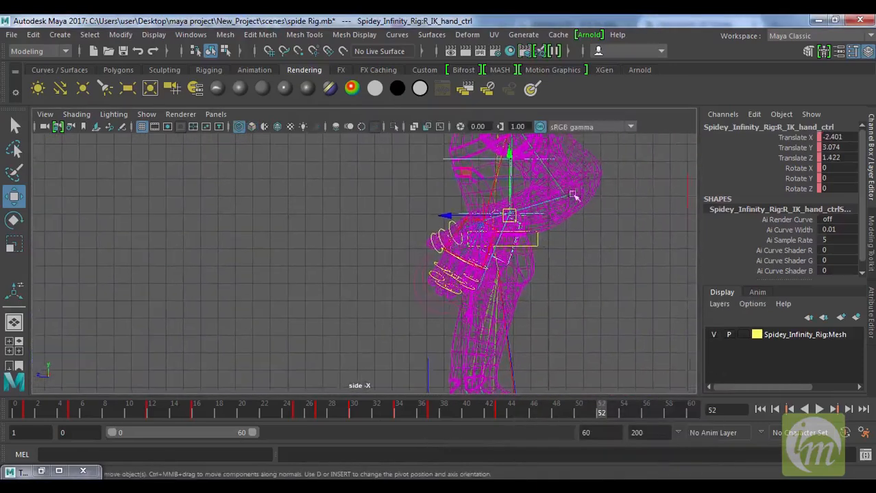
- Rotate the left hand control to about -51, -31 and 14 degrees and move it onto the hip at about -0.18 in Z
key(space)
key(space)
scroll(576, 237, up, 4)
alt+middle_drag(576, 238, 492, 240)
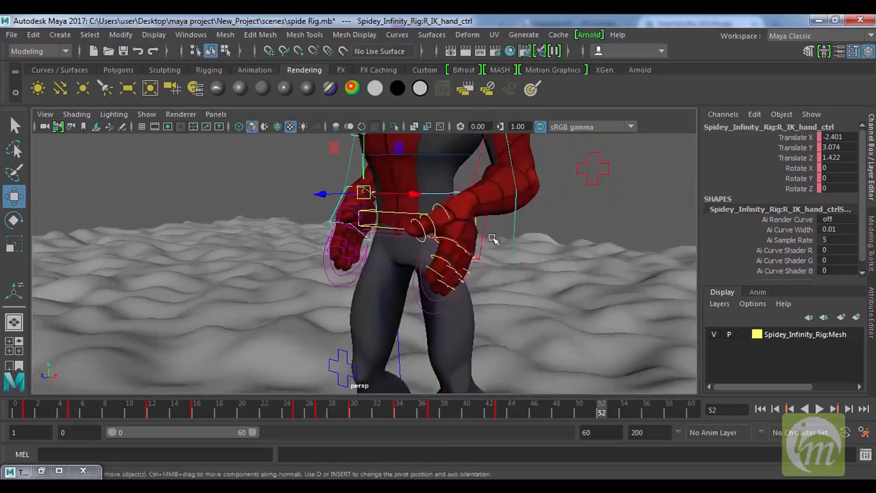
click(486, 232)
key(e)
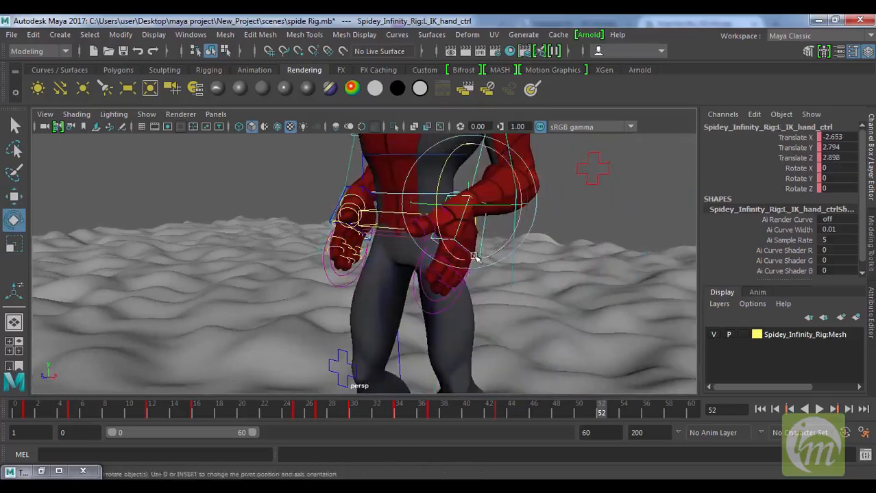
drag(473, 248, 495, 248)
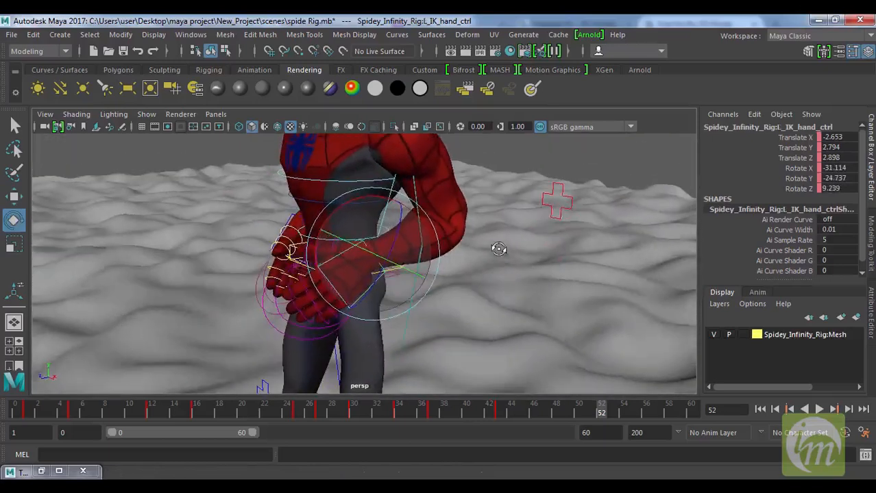
key(w)
drag(341, 267, 602, 274)
key(e)
key(w)
- Adjust and key the left hand control at frame 48, and go to frame 53
drag(601, 410, 556, 415)
drag(593, 300, 618, 303)
drag(560, 412, 612, 413)
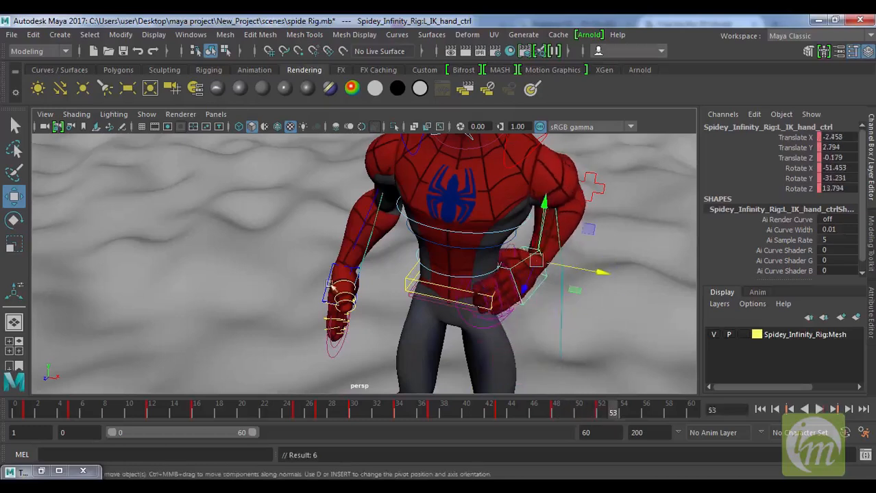
- At frame 53, move the right hand IK control to about -3.3 in X and rotate it to about -95, -26 and 51 degrees
click(329, 281)
scroll(438, 307, down, 5)
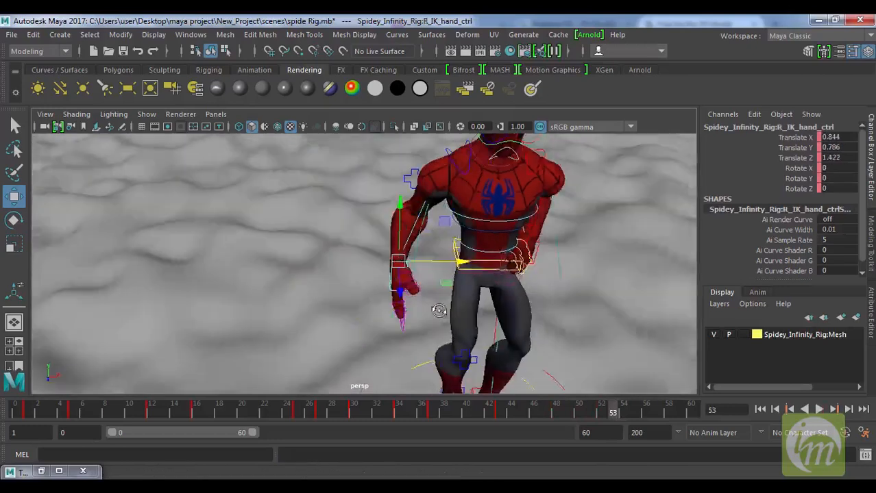
scroll(440, 313, up, 3)
mouse_move(613, 413)
mouse_down()
mouse_move(625, 412)
mouse_move(590, 415)
mouse_move(614, 416)
mouse_up()
scroll(414, 305, up, 5)
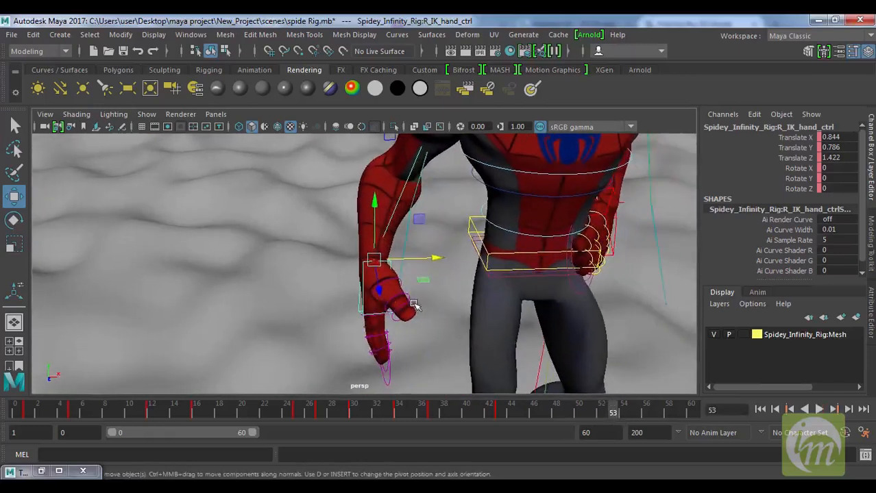
drag(437, 259, 457, 303)
key(e)
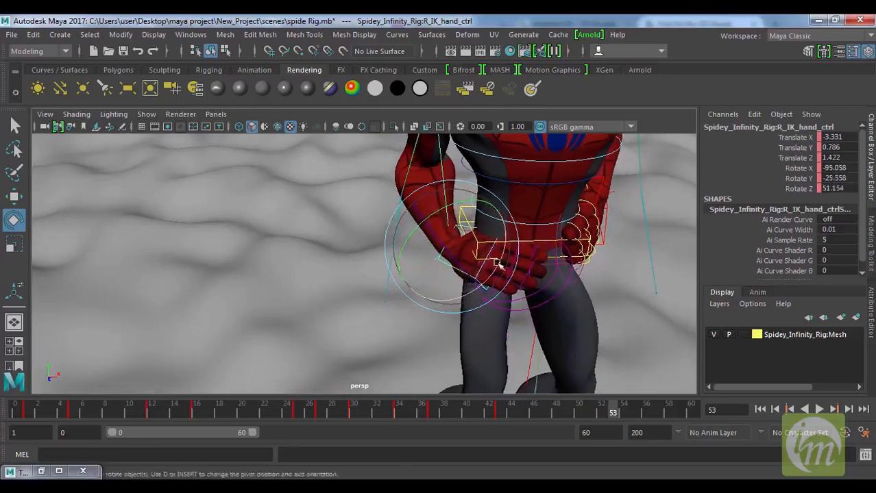
- Place the right hand control on the hip at about -1.4 in X and 0.3 in Z, and key it at frame 53
key(w)
drag(483, 255, 450, 269)
scroll(459, 280, up, 2)
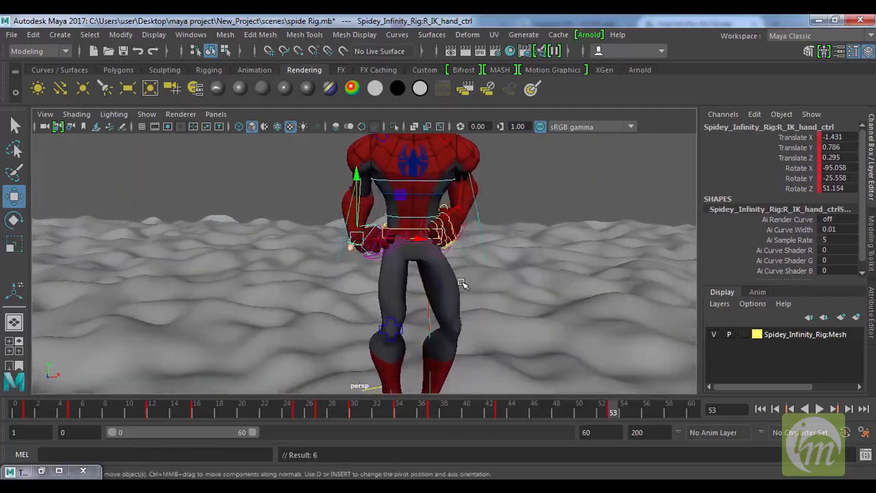
- At frame 52, rotate the neck control to about -10.6, -2.2 and -3.7 degrees and key it
mouse_move(602, 414)
mouse_down()
mouse_move(498, 425)
mouse_move(312, 421)
mouse_move(600, 419)
mouse_up()
alt+drag(562, 358, 371, 264)
scroll(381, 292, up, 2)
click(370, 258)
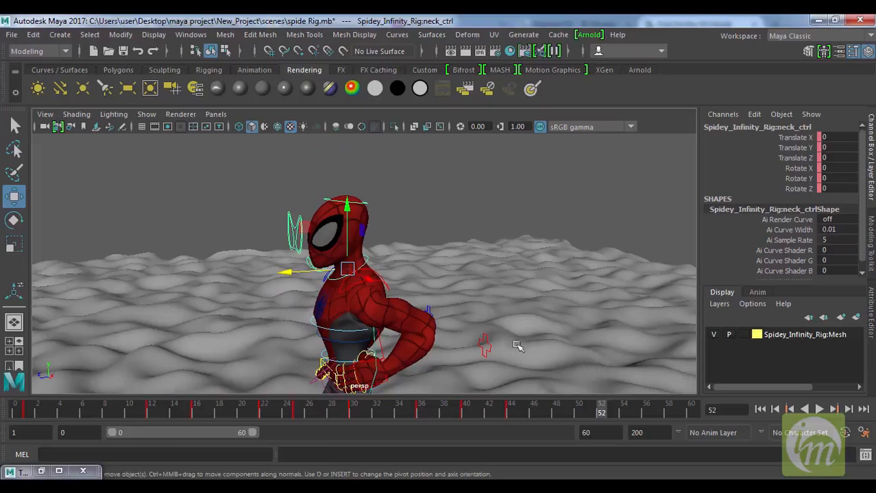
key(e)
drag(408, 239, 404, 303)
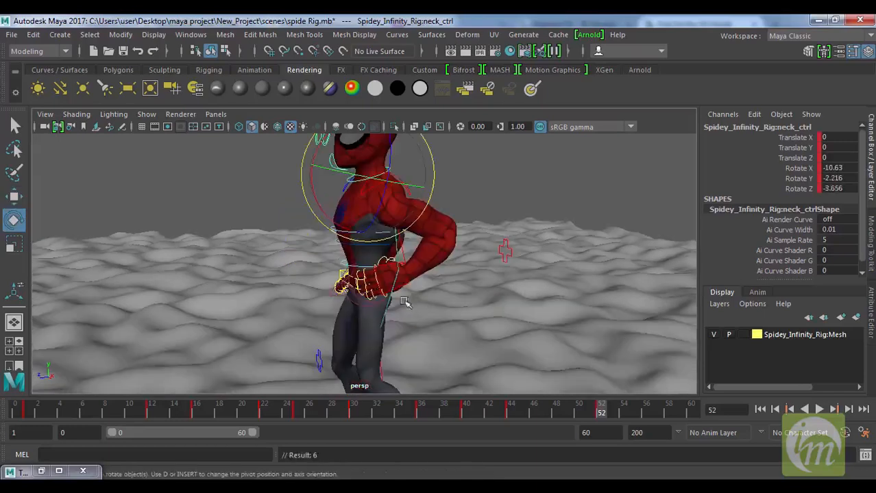
- Lower the left hand control to about 1.7 in Y, shift it to about -0.3 in Z, and key it at frame 52
click(411, 283)
key(w)
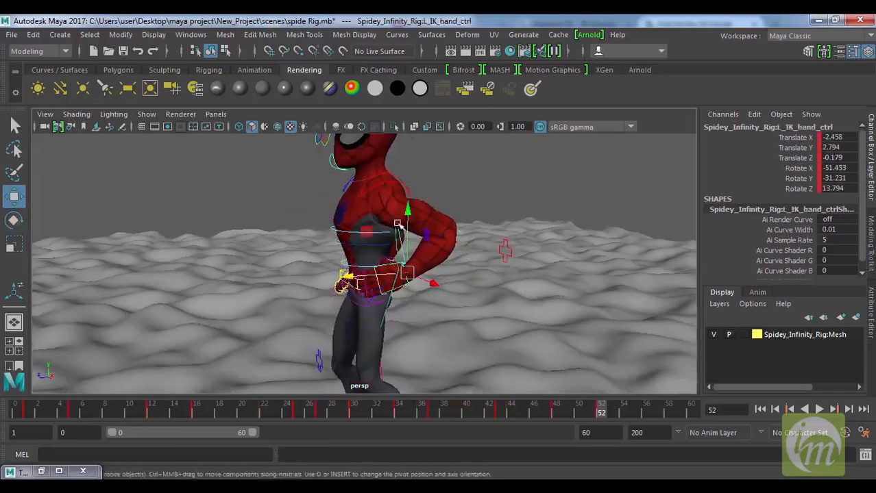
drag(407, 211, 409, 227)
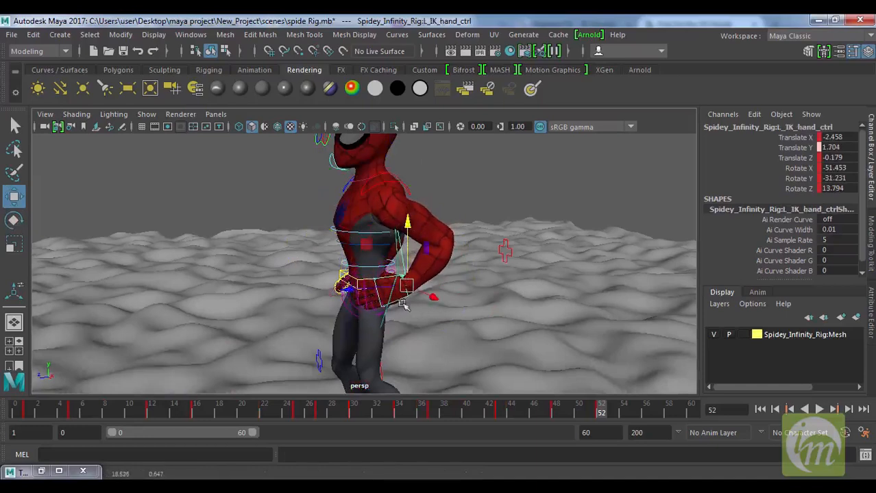
drag(358, 295, 359, 294)
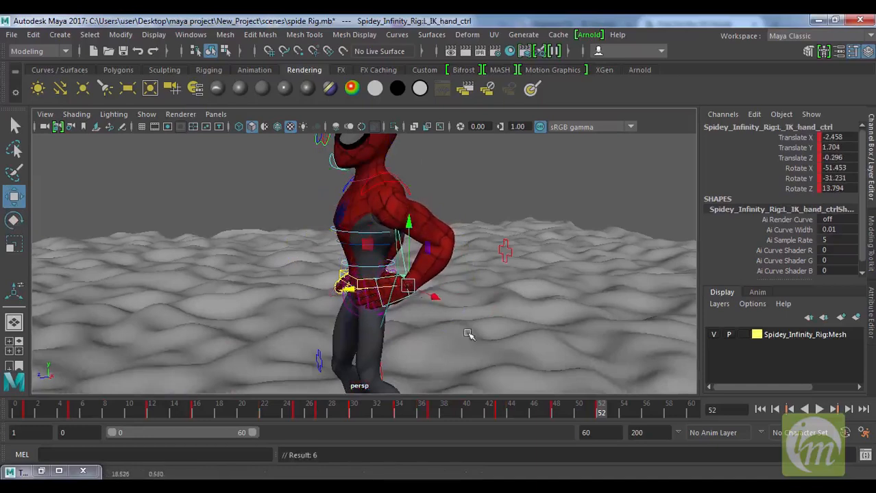
alt+drag(444, 319, 406, 287)
- Raise the pelvis control to about -0.3 in Y at frame 52 and key it
click(396, 272)
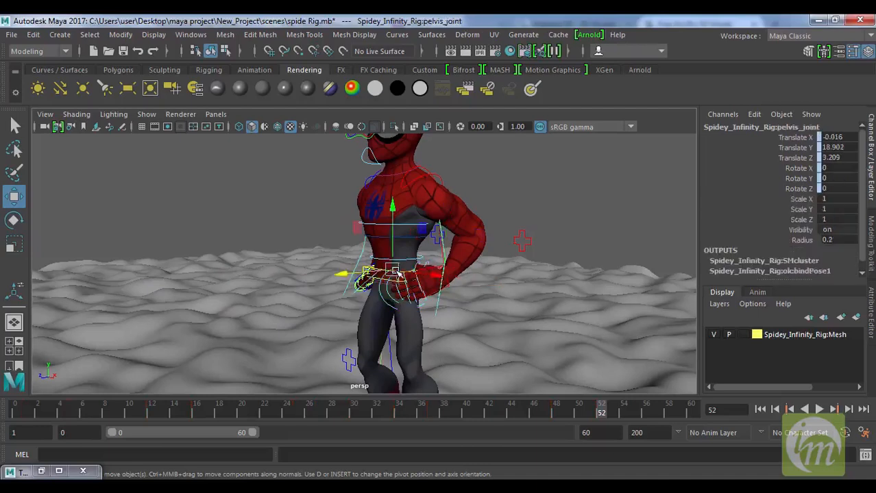
alt+right_drag(393, 247, 499, 237)
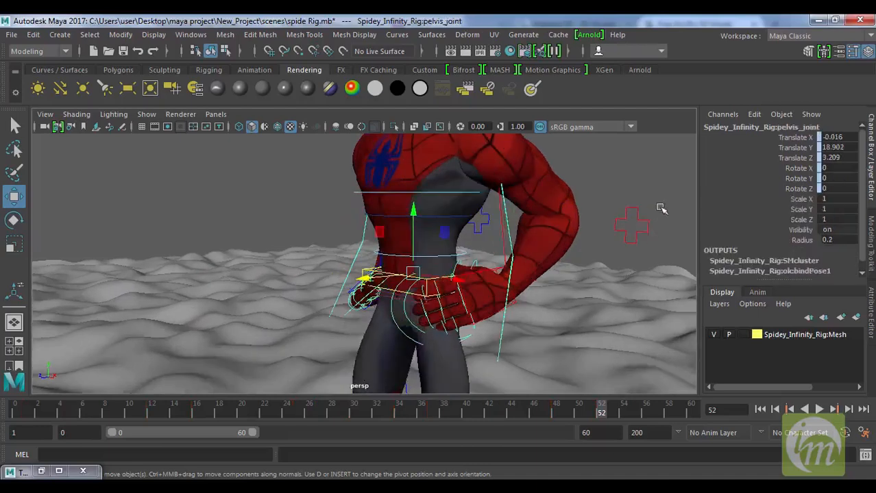
click(659, 207)
click(361, 271)
drag(414, 223, 417, 210)
scroll(449, 279, down, 5)
alt+drag(492, 305, 527, 304)
key(s)
- Hide the NURBS curves in the perspective view and frame the character together with the thrown car
scroll(536, 337, down, 5)
alt+drag(535, 337, 566, 388)
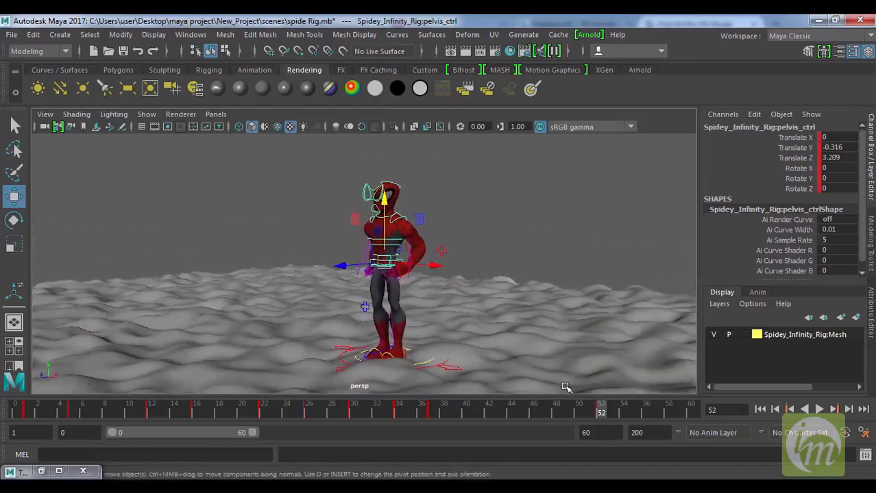
click(607, 266)
click(146, 114)
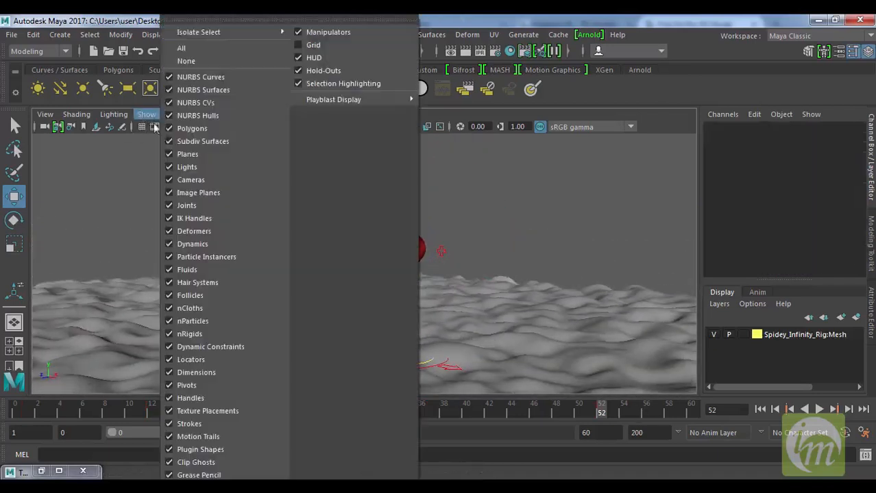
click(192, 87)
scroll(530, 215, down, 3)
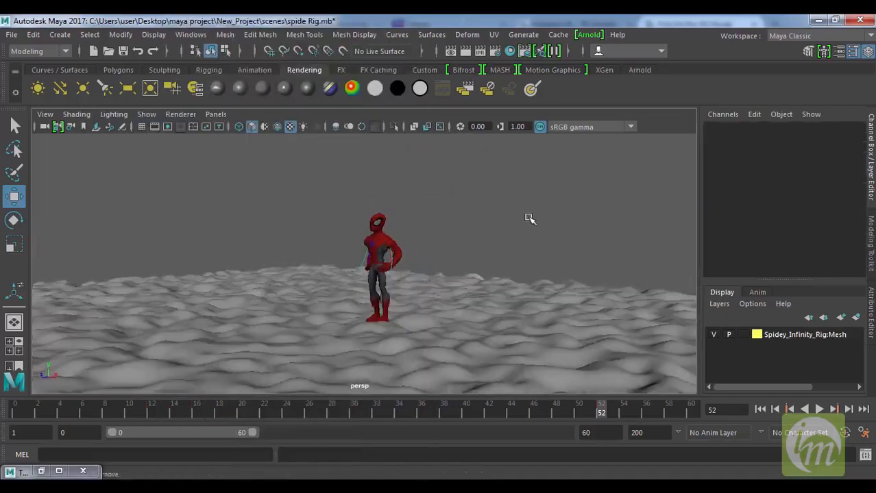
alt+drag(523, 269, 596, 353)
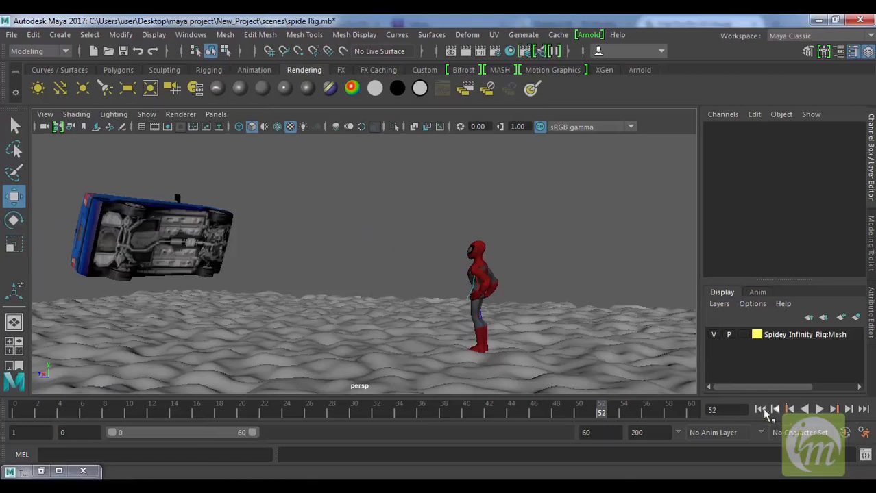
- Play the animation from the start, and go to frame 51
click(760, 410)
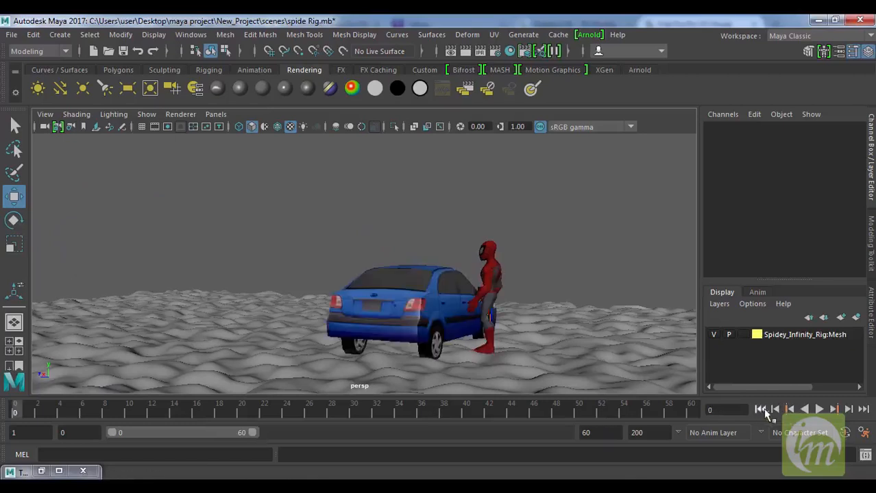
click(819, 409)
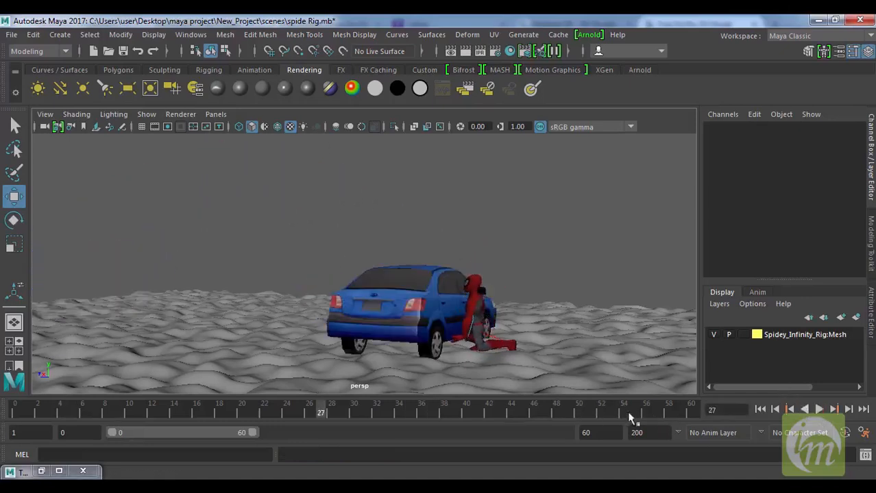
click(590, 414)
- Move the car's final key from frame 60 to frame 52 and replay the throw from the start
click(174, 221)
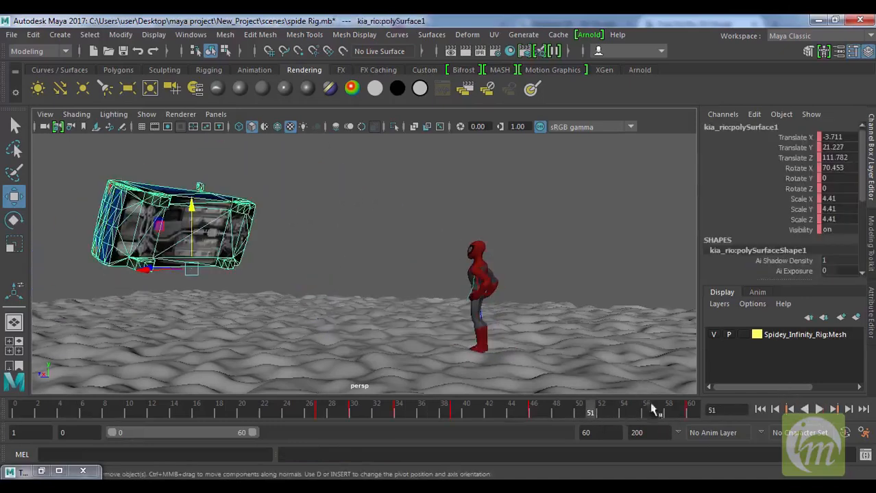
click(690, 415)
drag(692, 415, 607, 425)
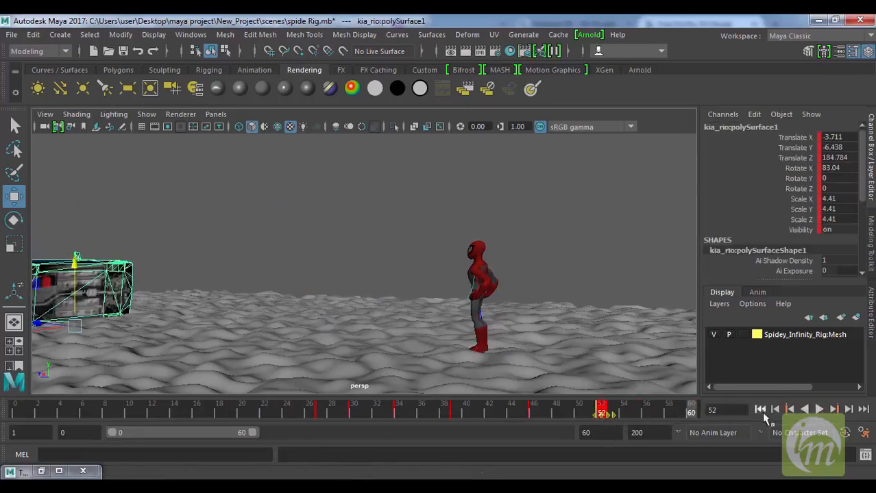
click(760, 410)
click(819, 409)
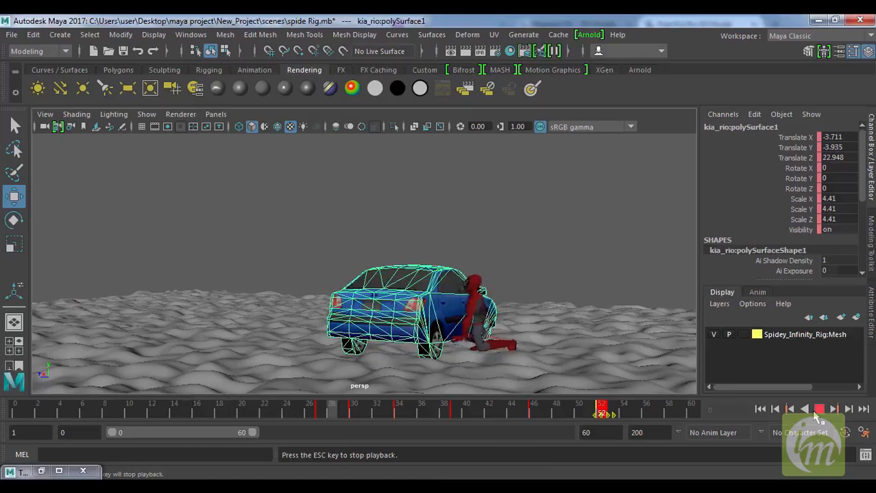
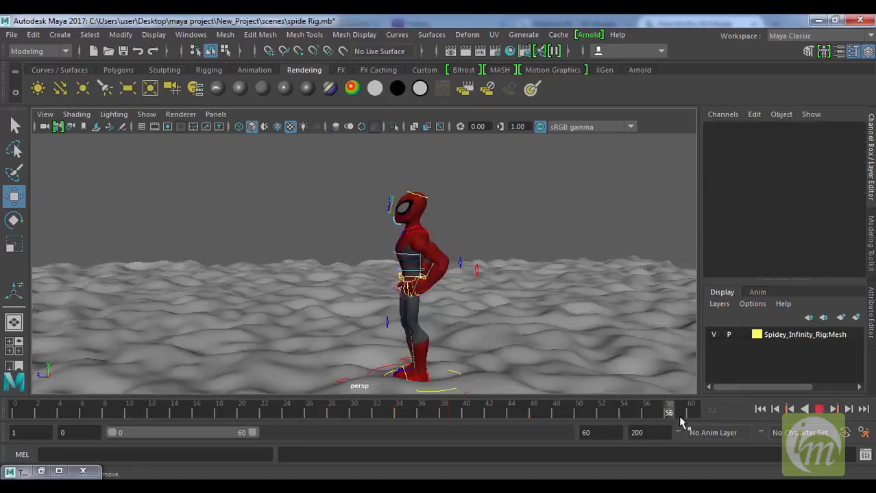
- Rotate the neck control to about -9.2 in X and 56 in Y at frame 56, and key it
drag(678, 416, 612, 420)
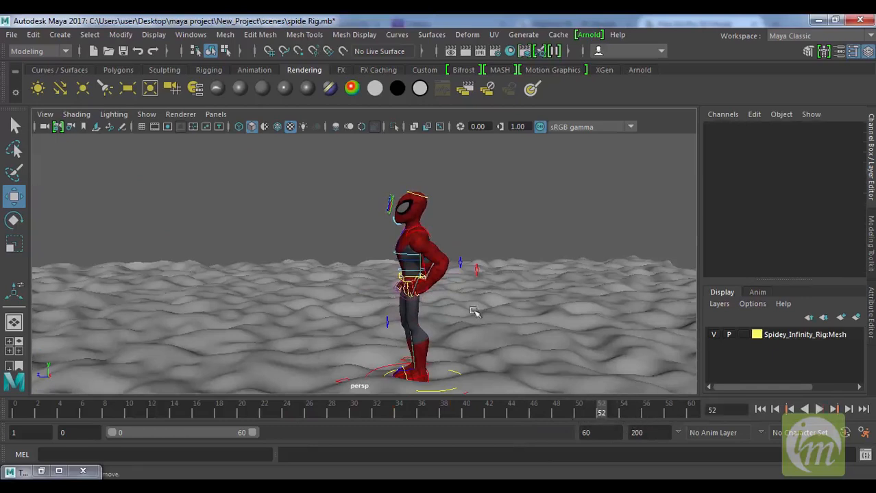
click(425, 223)
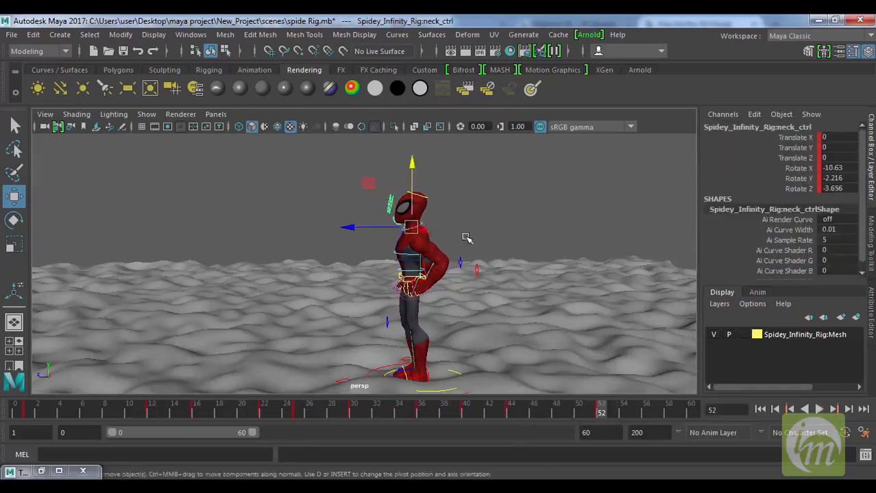
alt+right_drag(466, 241, 518, 307)
drag(601, 416, 649, 419)
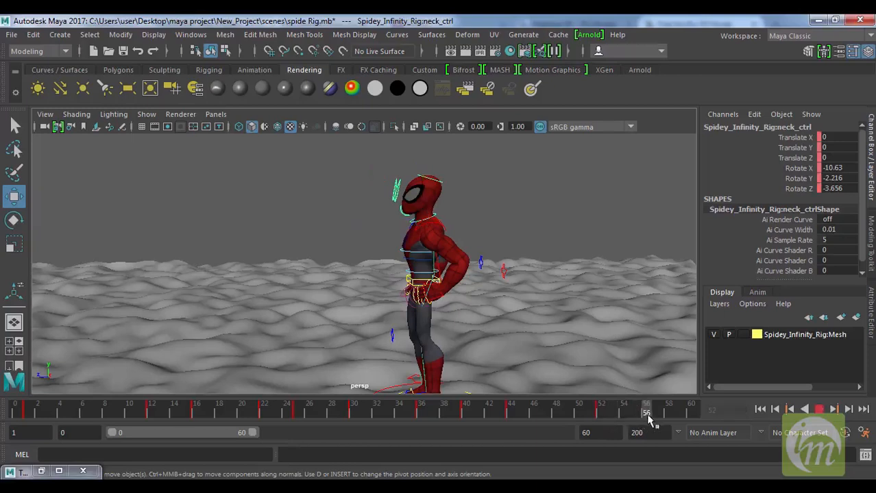
key(e)
drag(416, 230, 472, 231)
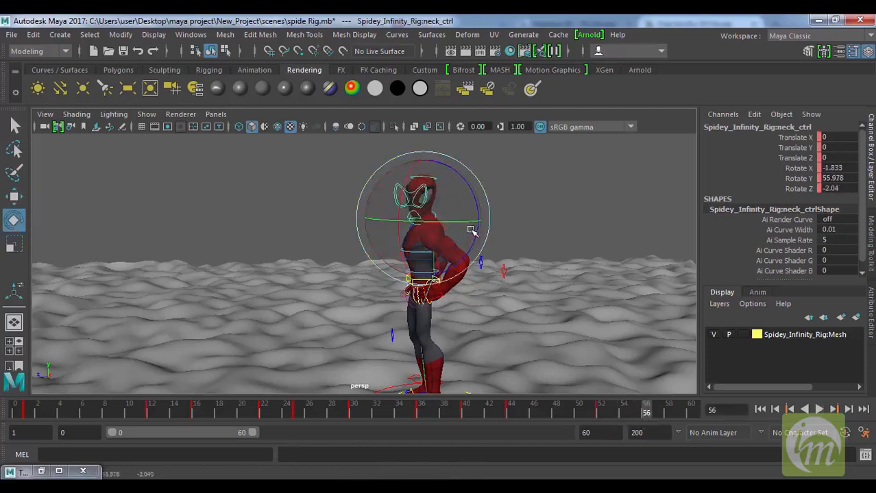
drag(418, 231, 407, 230)
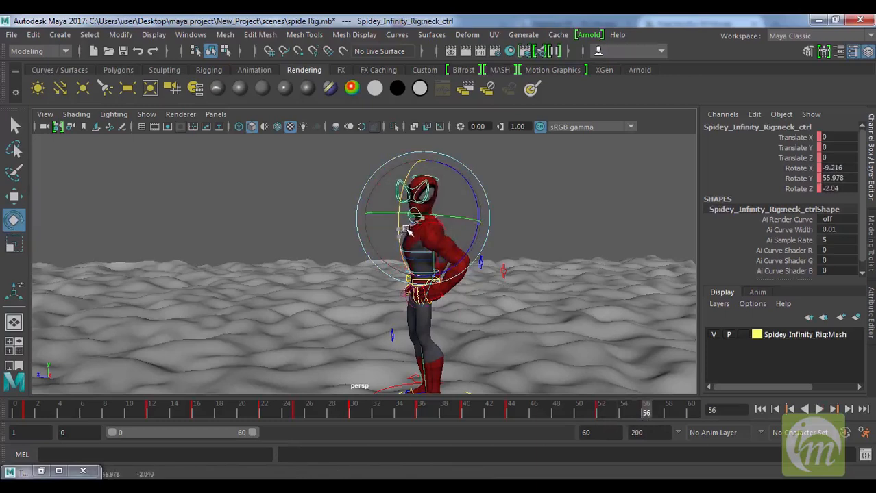
key(s)
drag(620, 411, 646, 411)
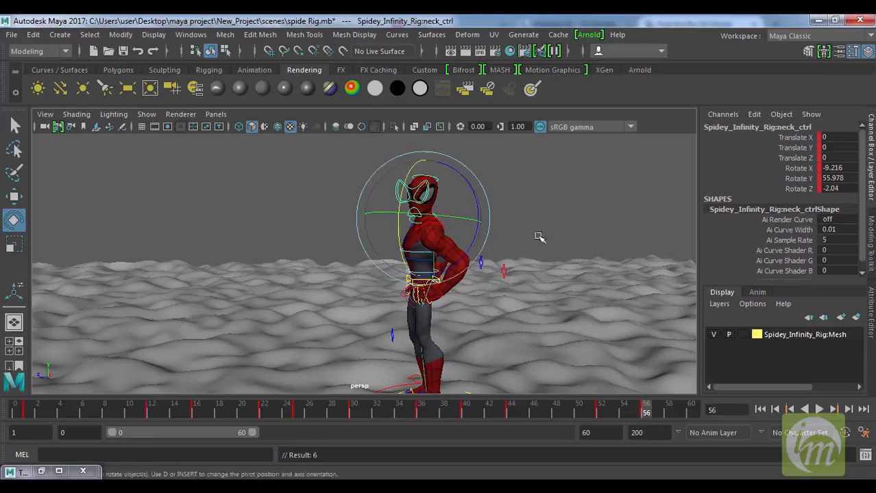
- Rotate the pelvis control to about 19.8 in Y, key it, and shift that key from frame 56 to 57
click(540, 253)
click(433, 295)
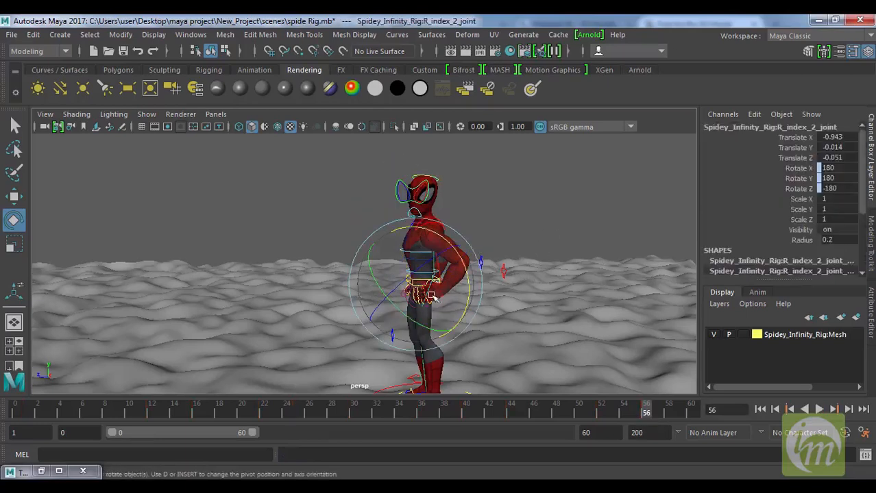
click(518, 211)
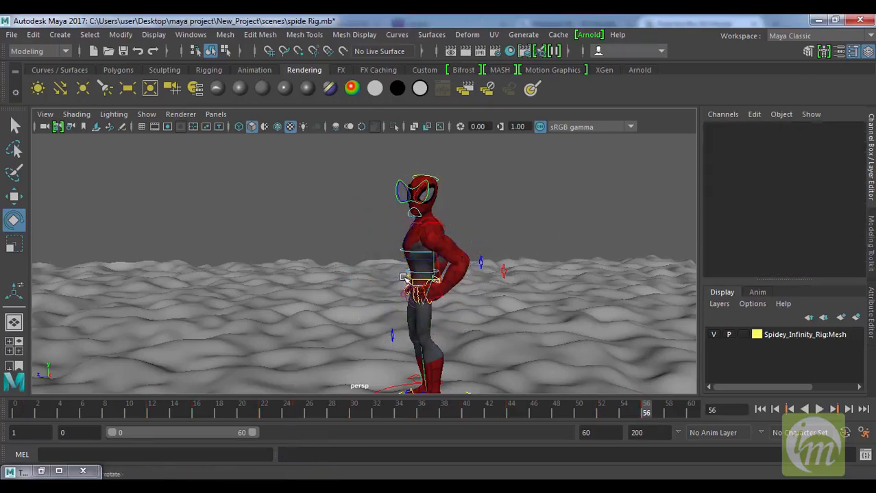
click(409, 278)
drag(413, 303, 431, 305)
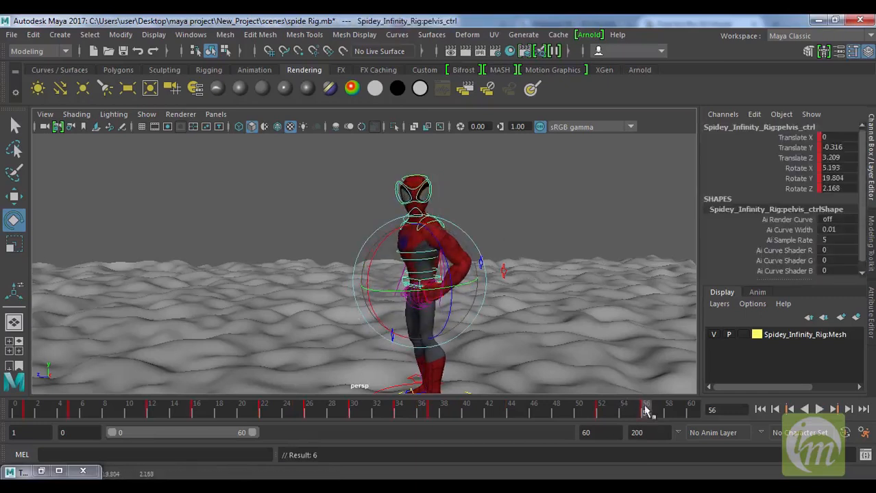
drag(647, 414, 664, 416)
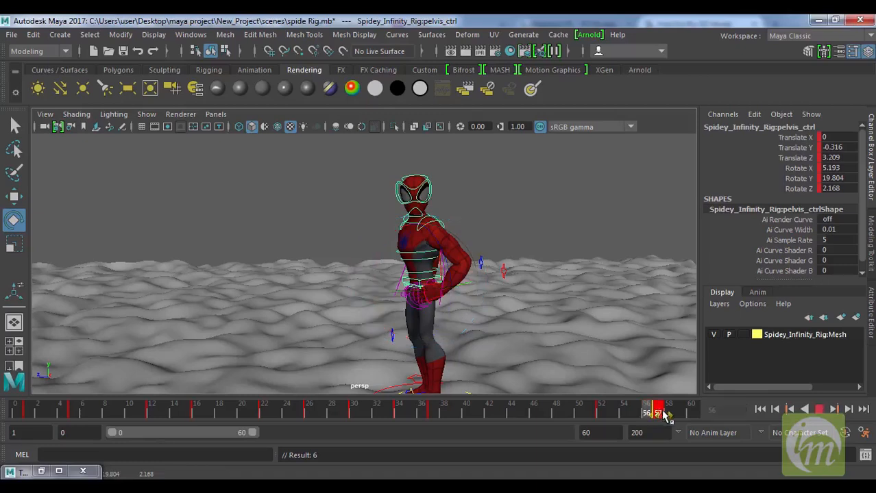
click(603, 342)
- Select the neck control and play back the final frames to check the head and torso turn
click(426, 218)
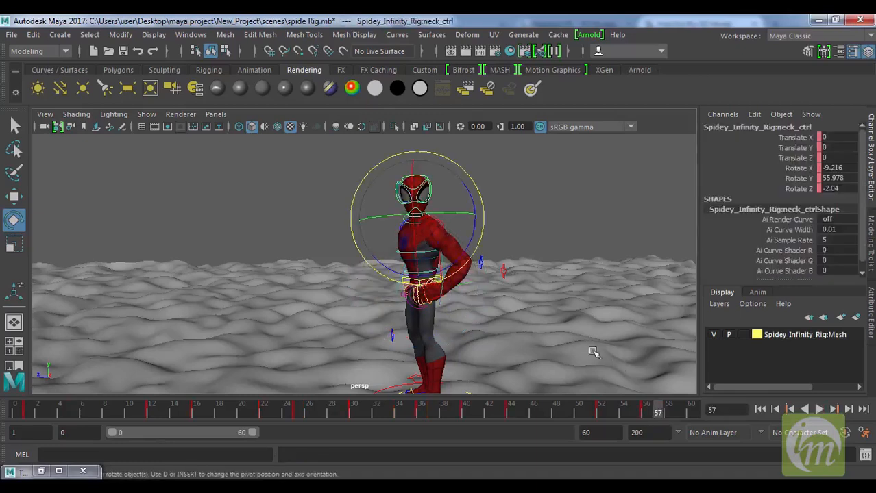
key(alt+v)
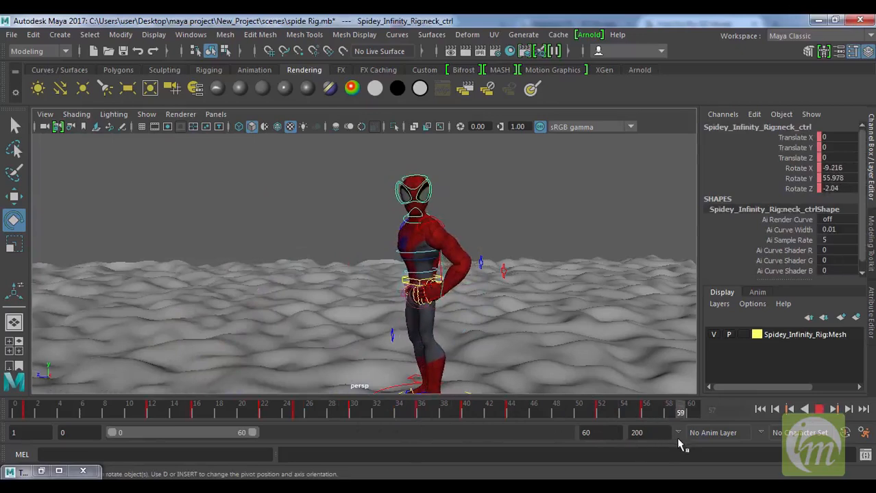
key(alt+v)
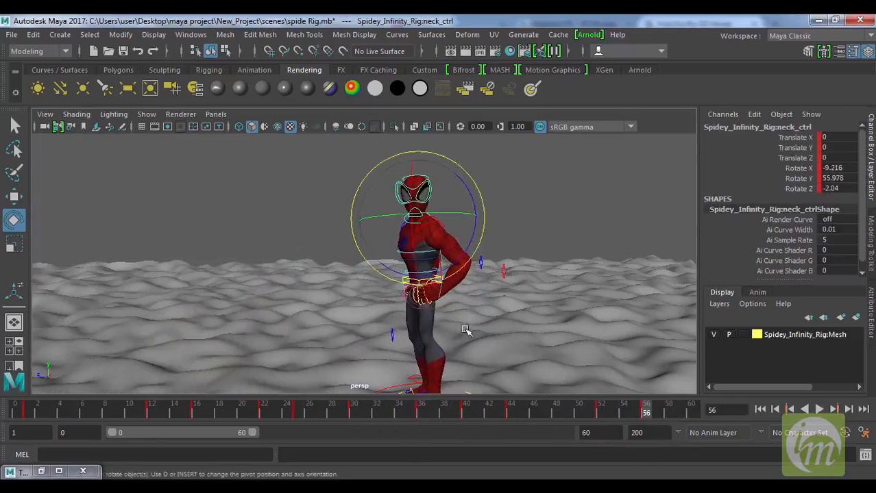
- Reposition the left IK hand control at the character's hip at frame 56
click(557, 205)
click(406, 281)
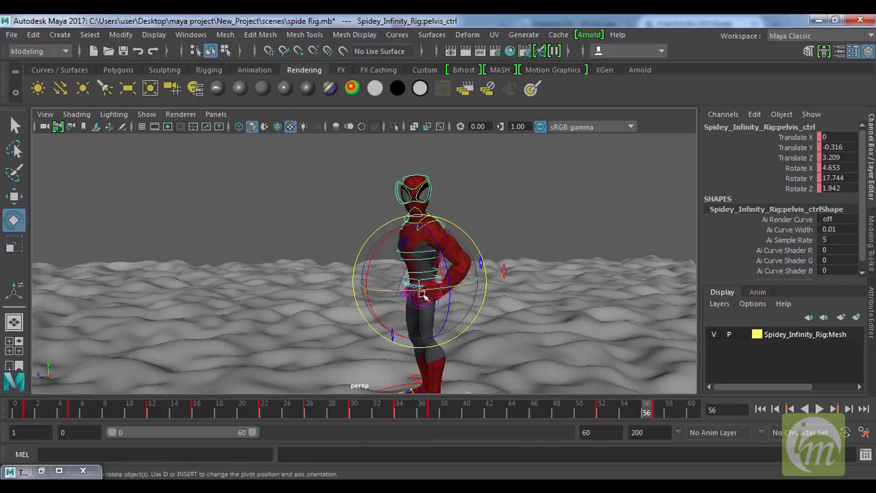
key(w)
drag(362, 284, 582, 217)
click(619, 215)
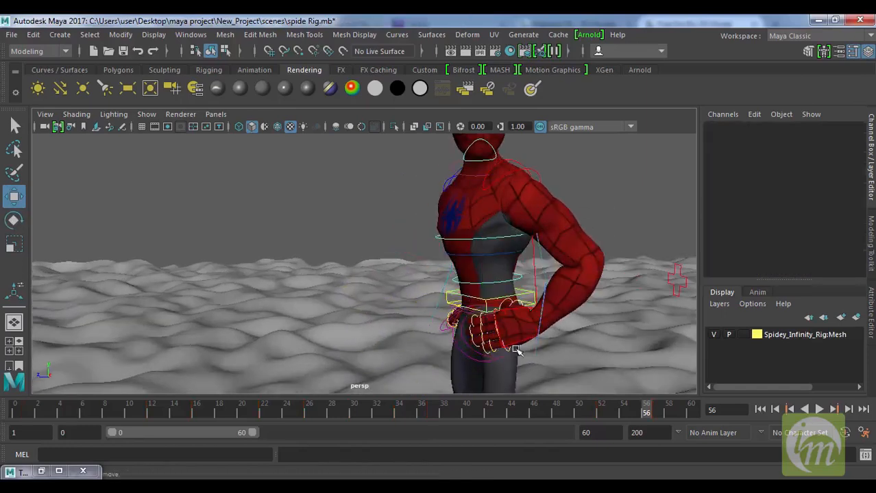
click(521, 344)
drag(492, 328, 498, 326)
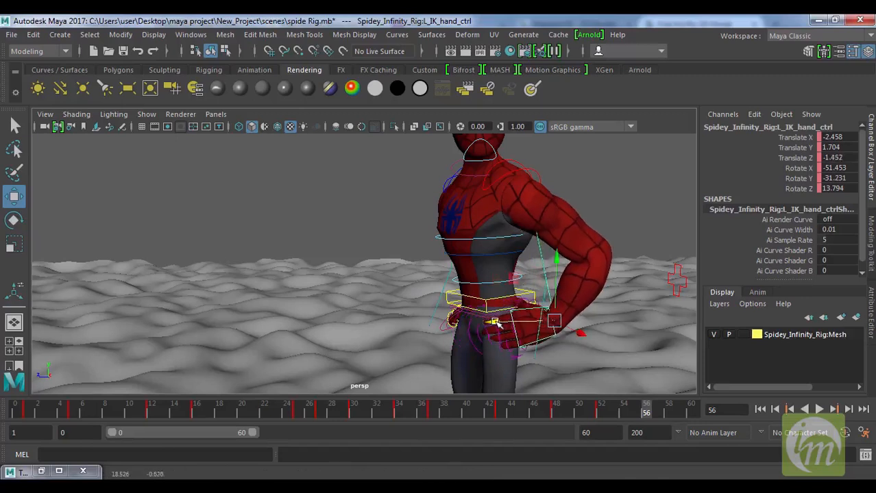
click(623, 200)
- Create a new camera and move it to about 38.5 in X, in front of the character
scroll(581, 256, down, 3)
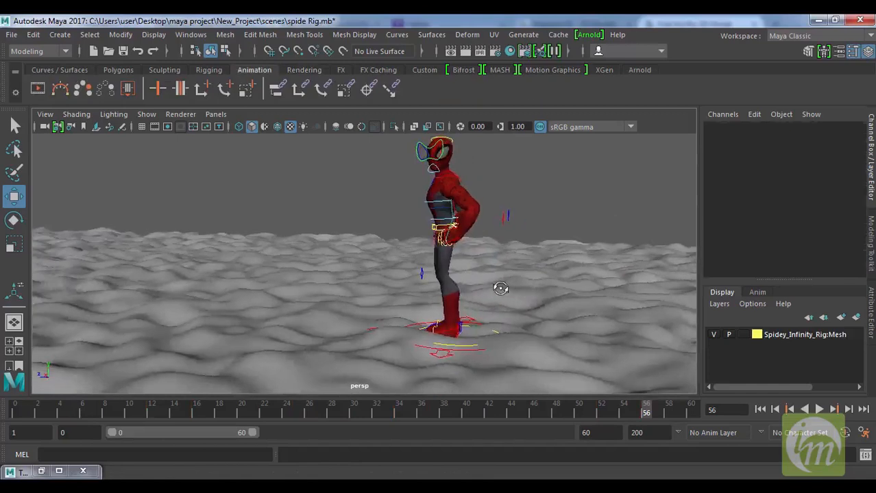
mouse_move(502, 287)
alt+mouse_down()
mouse_move(533, 291)
mouse_move(511, 284)
alt+mouse_up()
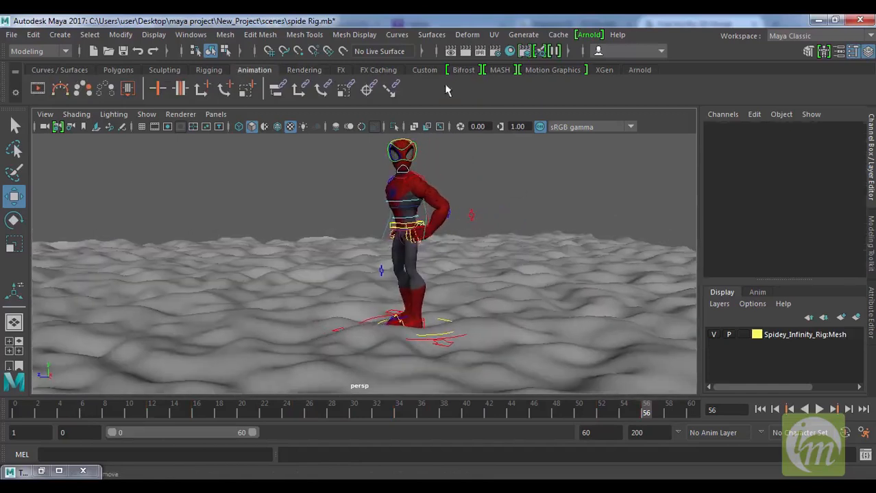
click(306, 70)
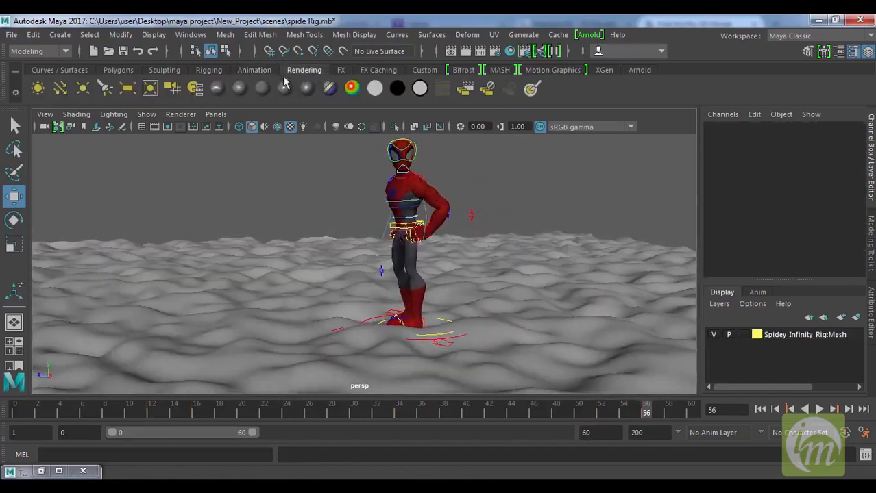
click(169, 94)
alt+drag(438, 274, 315, 373)
alt+right_drag(382, 350, 450, 314)
alt+drag(450, 315, 458, 276)
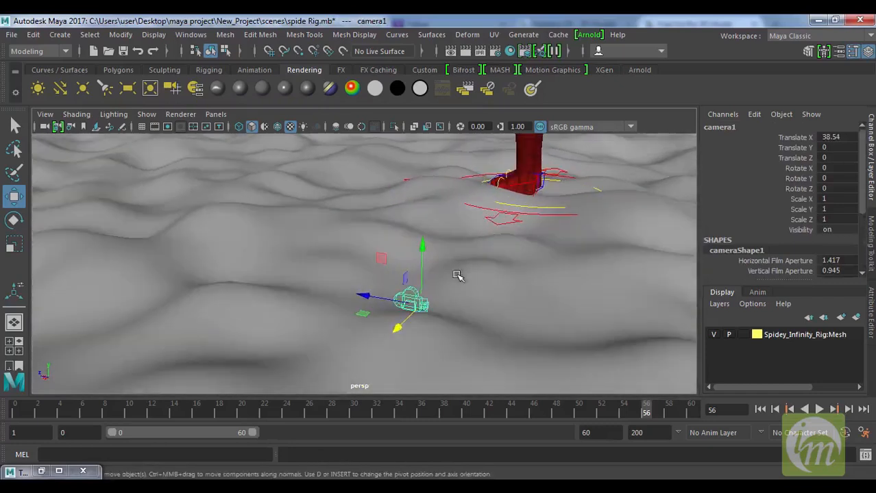
- Set the new camera's Rotate Y to 90
key(e)
drag(431, 328, 638, 274)
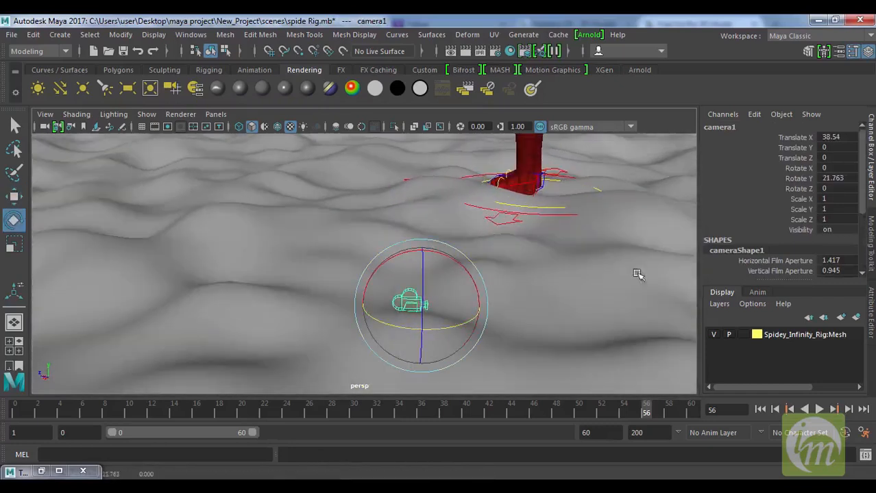
click(846, 178)
text(90)
key(Return)
- Move the camera back to about 71.1 in X and raise it to about 11 in Y
alt+drag(484, 278, 466, 273)
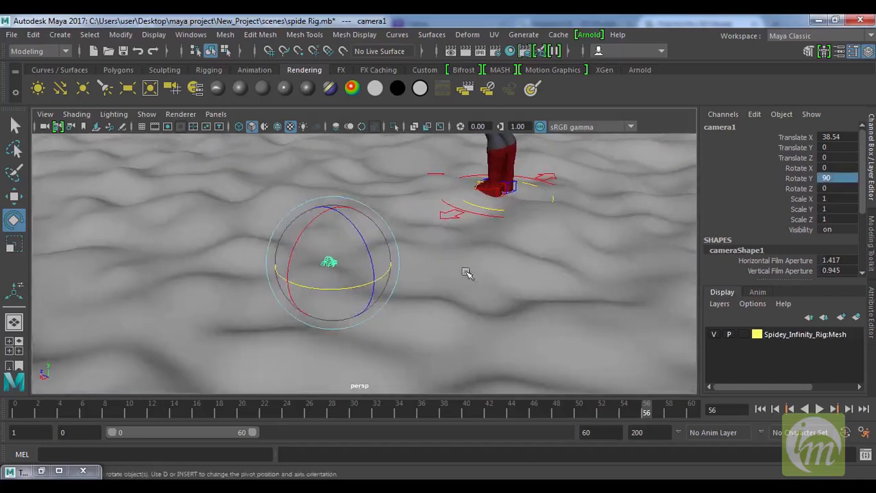
key(w)
mouse_move(286, 286)
mouse_down()
mouse_move(293, 298)
mouse_move(352, 290)
mouse_move(269, 293)
mouse_up()
drag(237, 326, 199, 343)
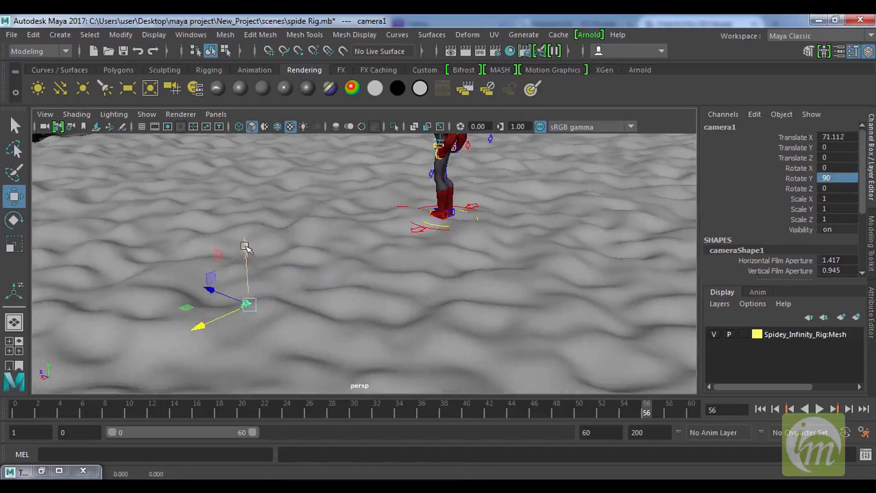
drag(245, 247, 213, 143)
- Look through camera1 and frame the full character from the side, pulling back to about 147.9 in X
click(216, 114)
mouse_move(236, 127)
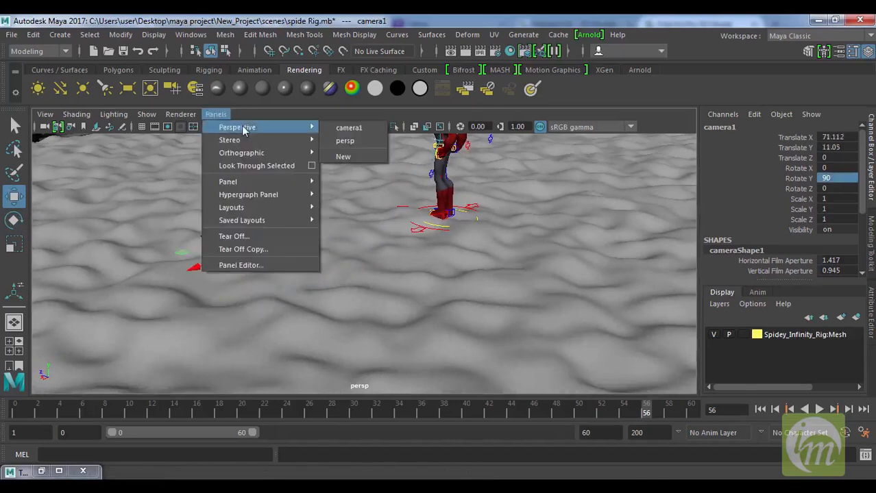
click(348, 132)
alt+right_drag(501, 380, 471, 287)
mouse_move(471, 287)
alt+middle_down()
mouse_move(457, 217)
mouse_move(468, 289)
alt+middle_up()
alt+drag(468, 289, 445, 380)
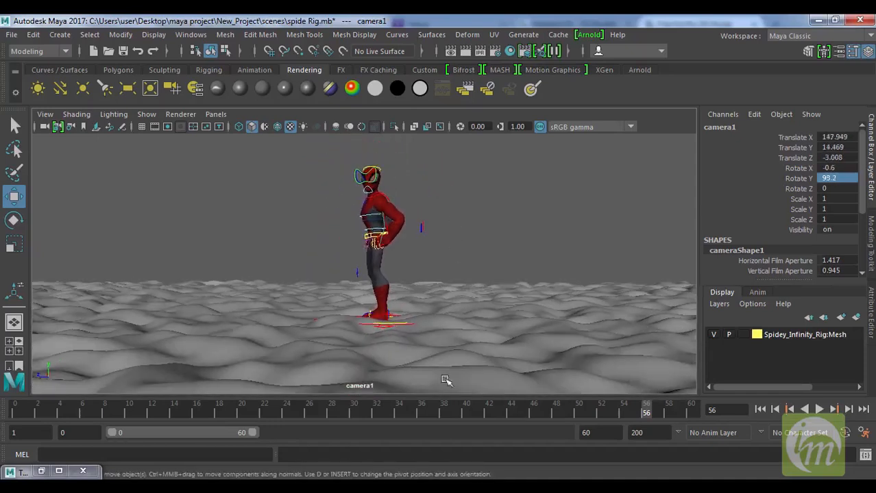
- Go to frame 0 and reframe camera1 to a closer rear three-quarter view of car and character, about 118 in Rotate Y
drag(140, 412, 1, 414)
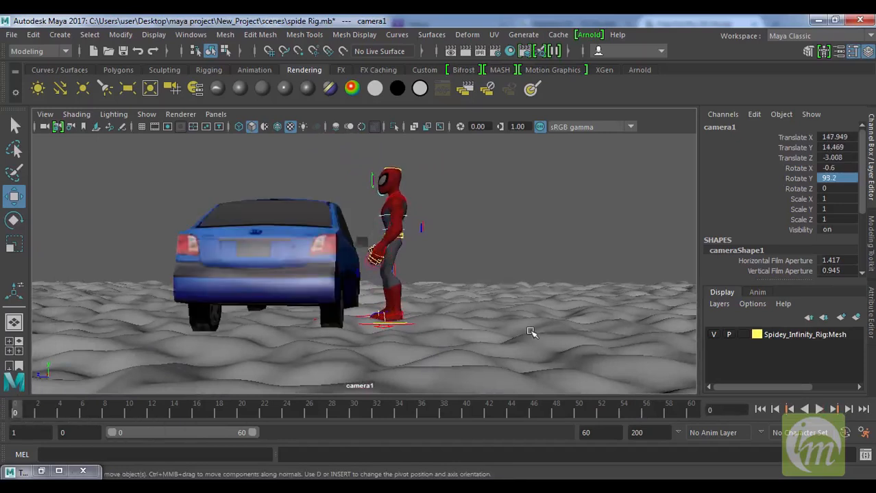
alt+right_drag(532, 332, 525, 318)
alt+drag(524, 319, 498, 277)
alt+right_drag(498, 277, 488, 362)
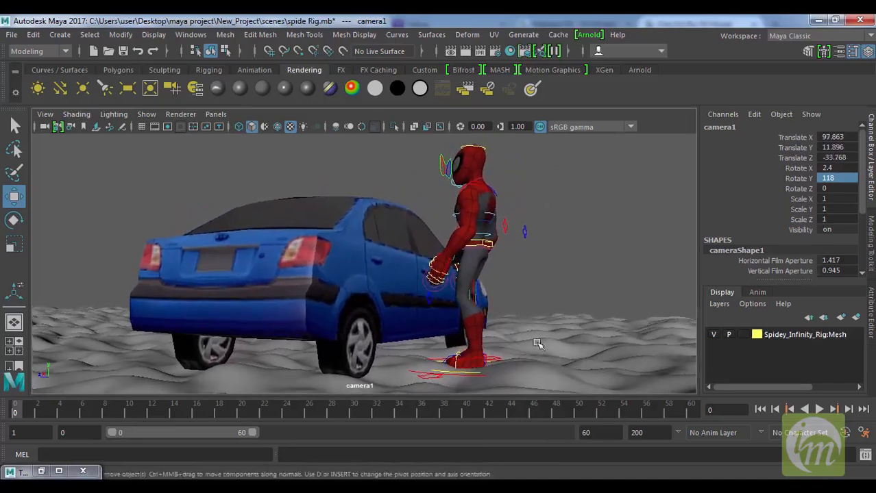
- Display the film gate with its mask in the camera1 view
click(145, 115)
click(45, 114)
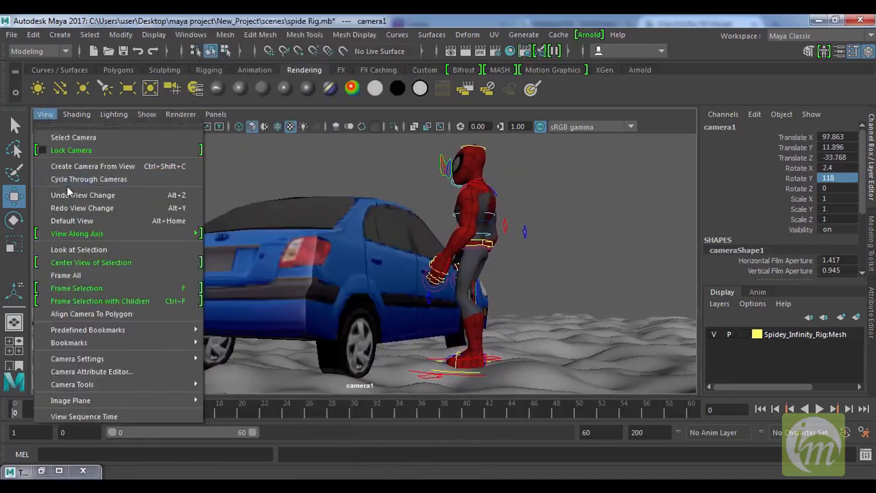
click(114, 115)
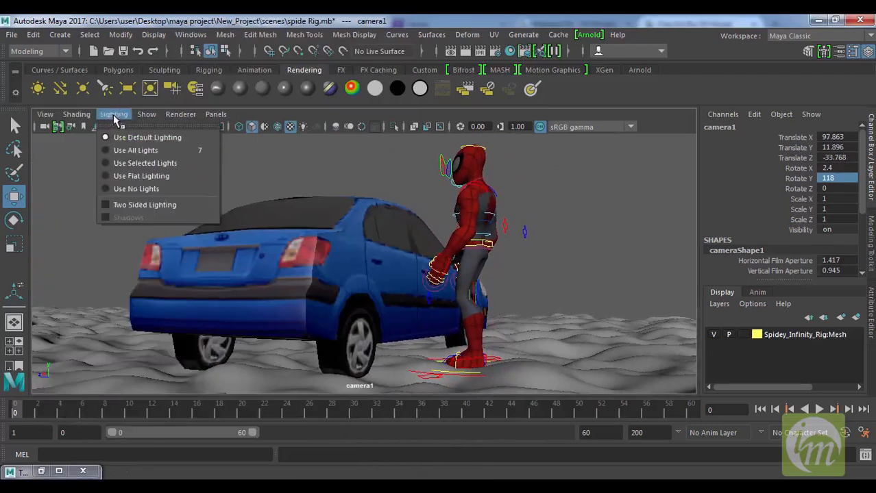
click(146, 115)
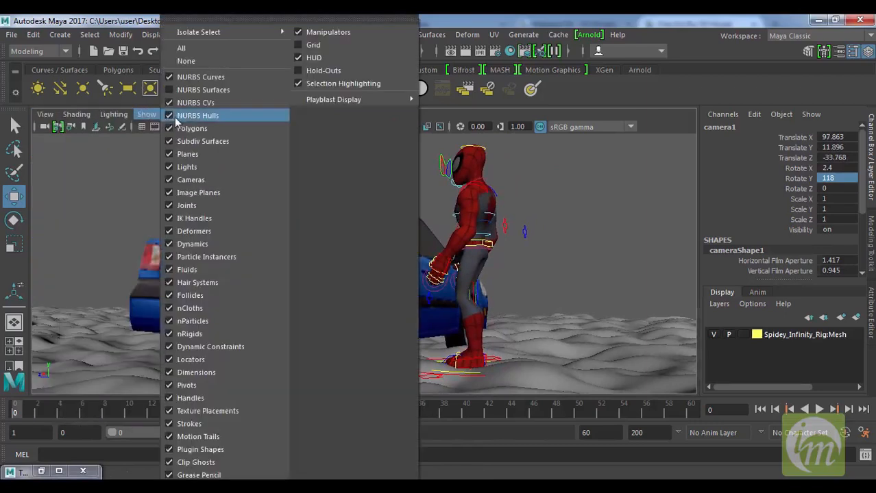
click(122, 108)
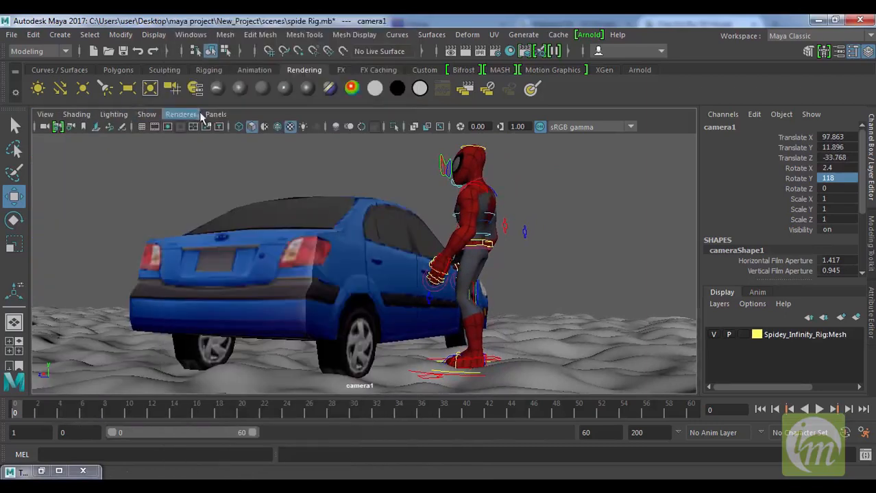
click(157, 128)
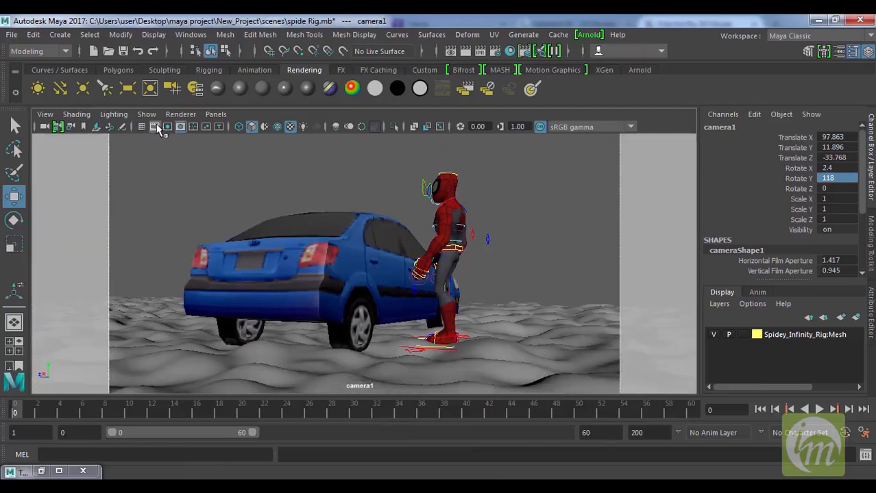
- Tighten camera1's framing to about 92 in Translate X and key the camera at frames 0 and 20
scroll(426, 354, up, 3)
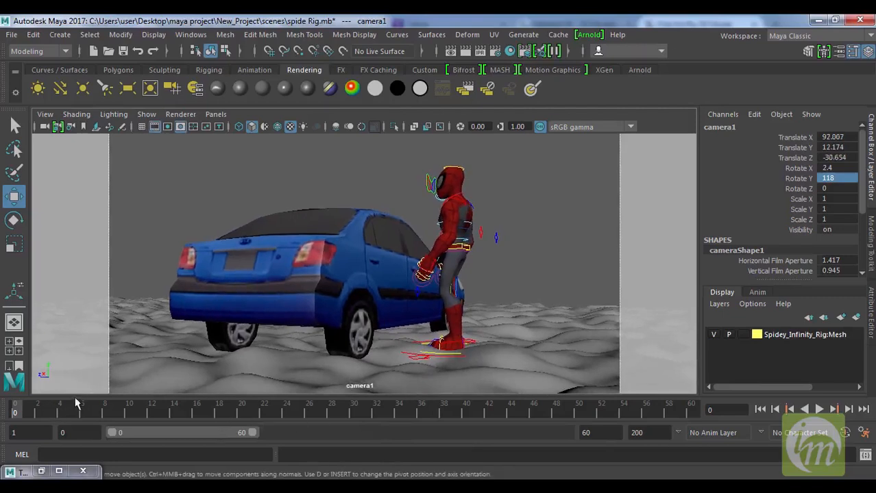
drag(24, 419, 241, 417)
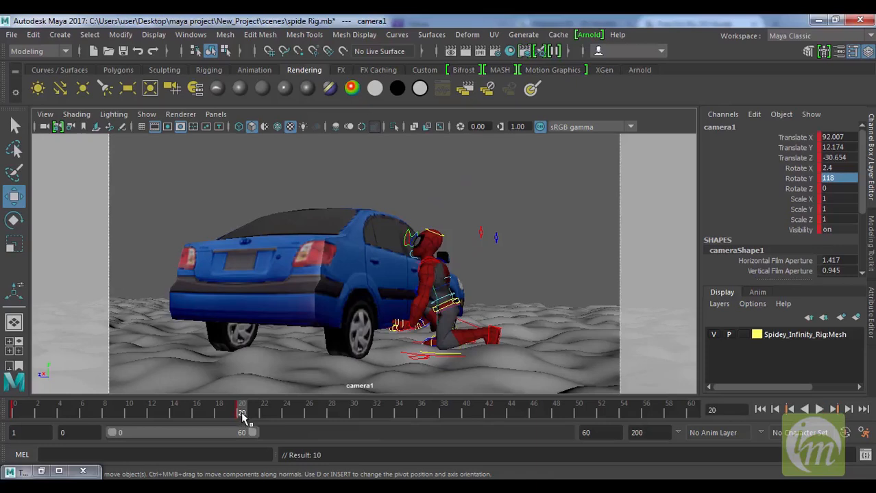
- Key camera1 pulled back to about 143.8 in Translate X at frame 30 and about 168.2 at frame 40
key(alt+v)
alt+drag(425, 361, 386, 257)
alt+middle_drag(386, 257, 422, 312)
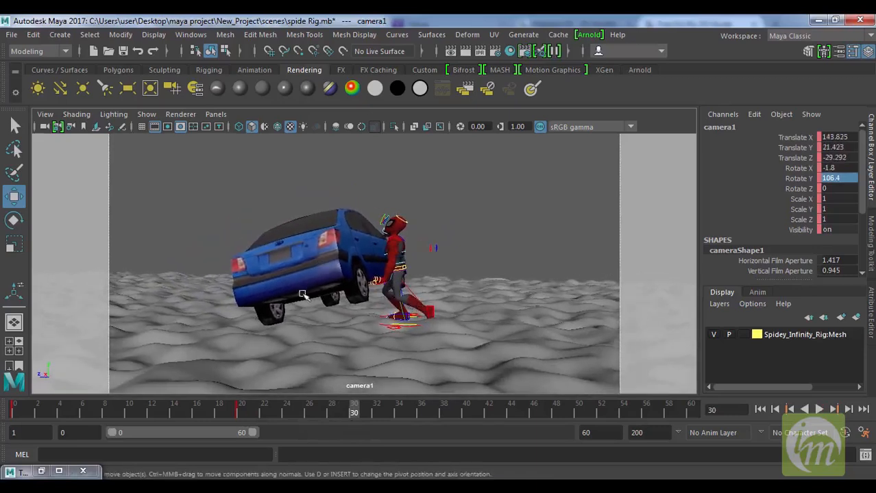
drag(375, 420, 467, 418)
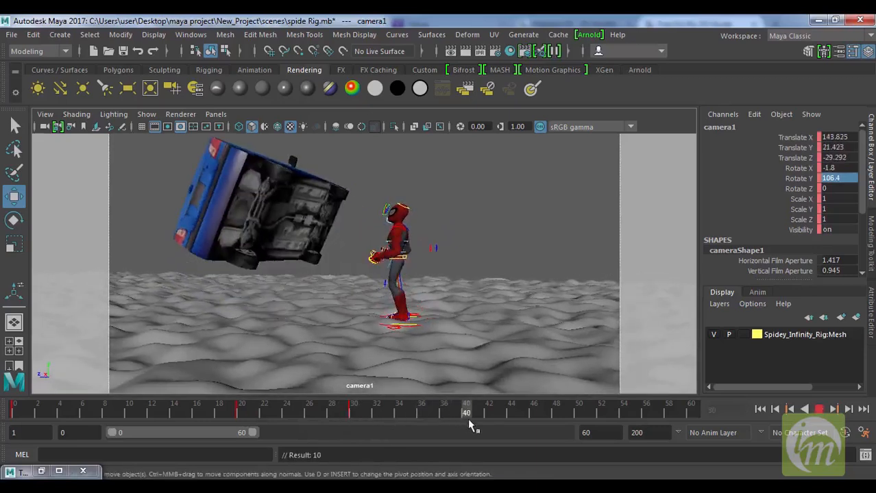
mouse_move(418, 278)
alt+middle_down()
mouse_move(411, 227)
mouse_move(415, 273)
alt+middle_up()
alt+drag(416, 273, 432, 374)
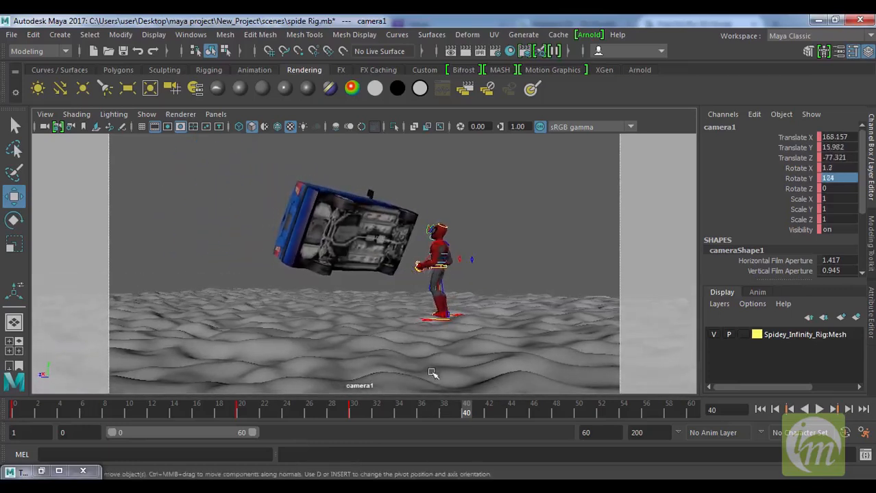
- Key camera1 on the standing character at about 52 in Rotate Y at frame 50 and about 96 at frame 58
drag(458, 416, 580, 413)
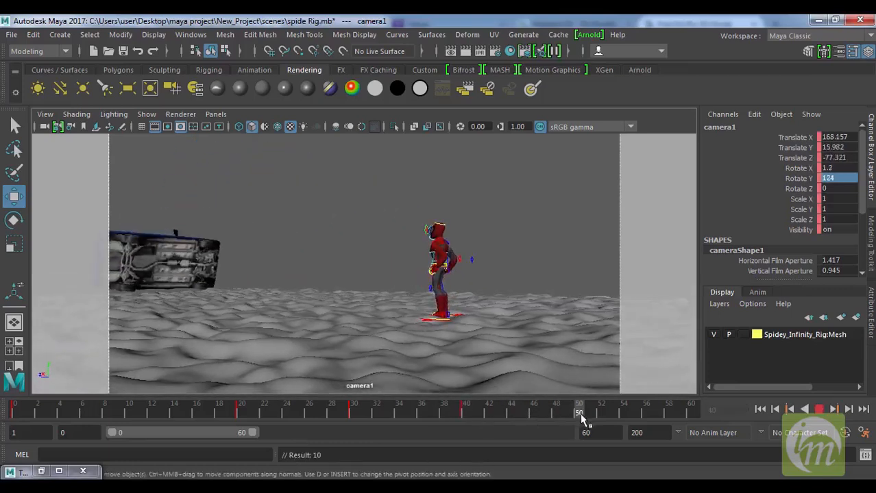
alt+drag(504, 324, 465, 329)
alt+middle_drag(465, 329, 564, 328)
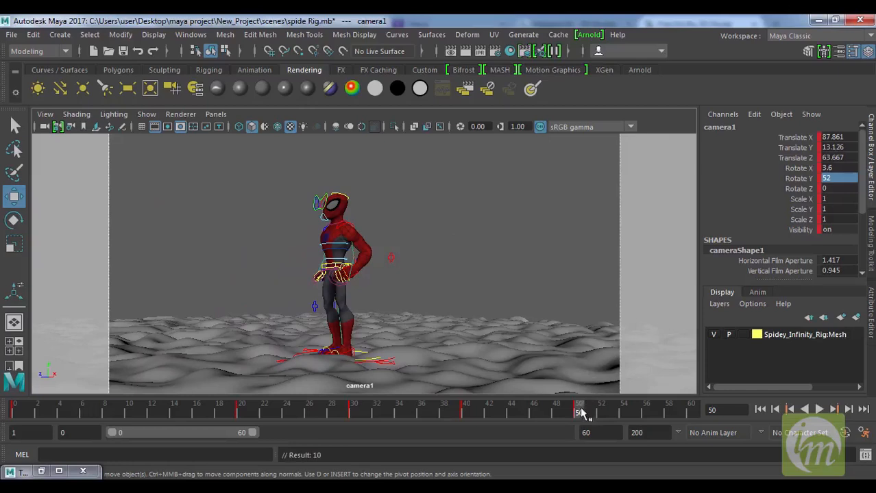
drag(581, 412, 654, 414)
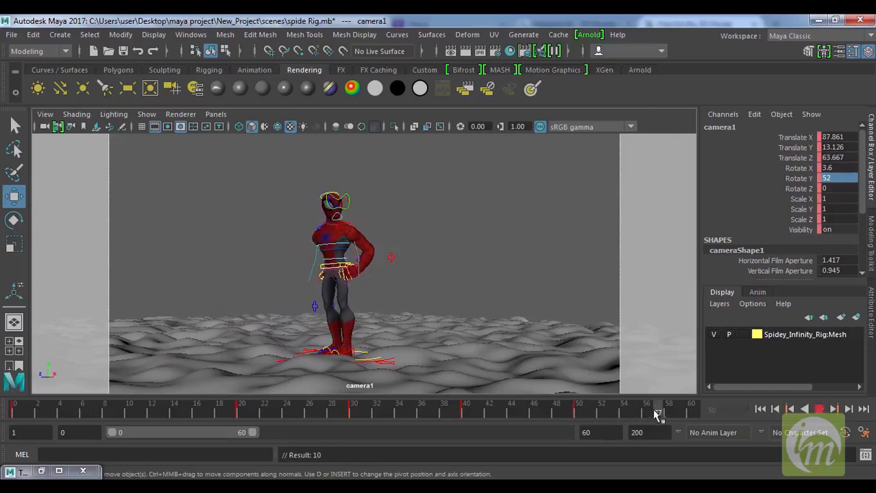
alt+drag(489, 342, 426, 357)
scroll(425, 357, up, 5)
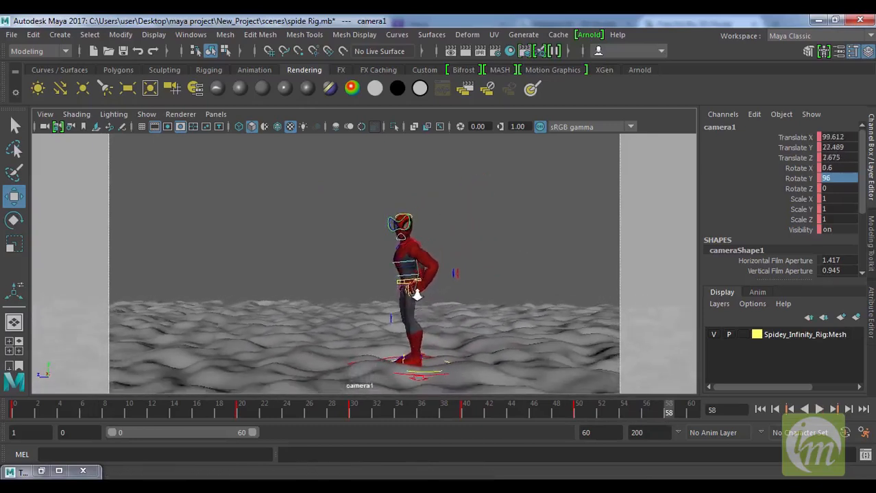
key(s)
- Review the camera move from the first frame, and check the Time Slider playback preferences
click(761, 410)
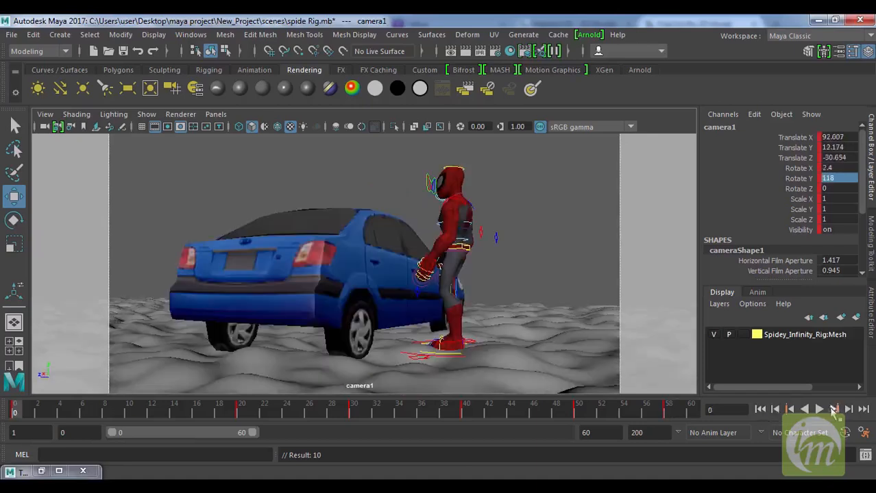
click(819, 409)
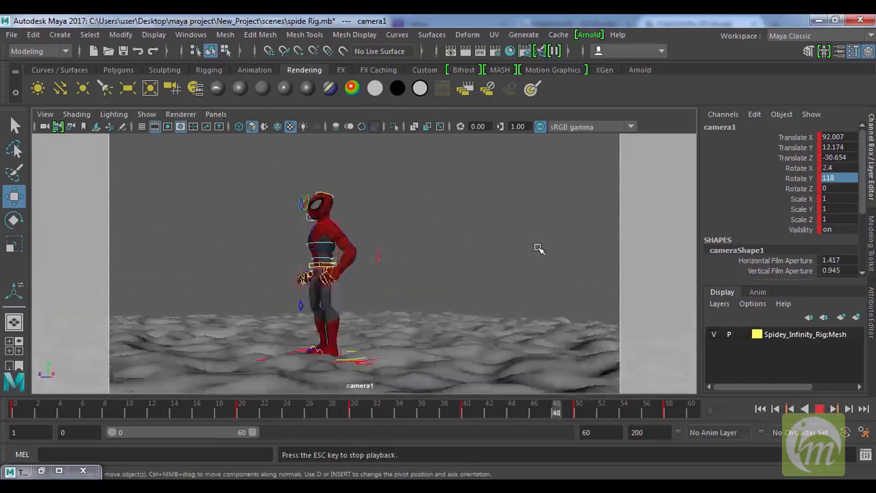
click(820, 409)
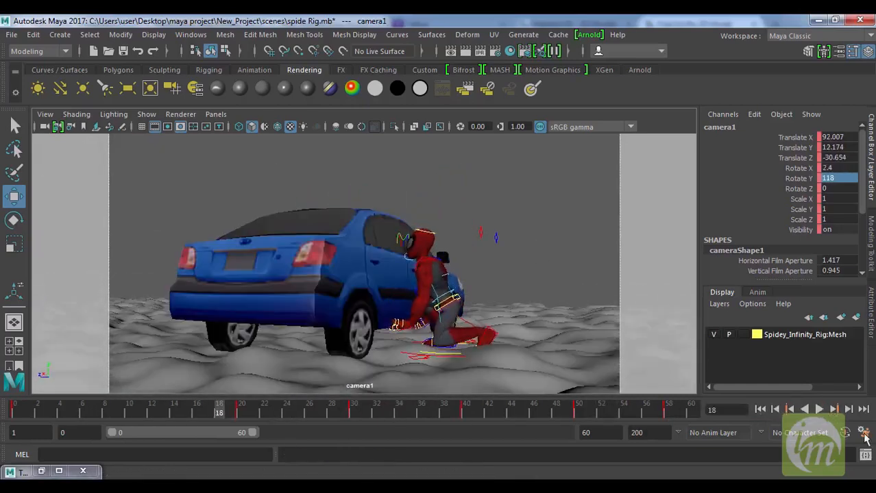
click(865, 434)
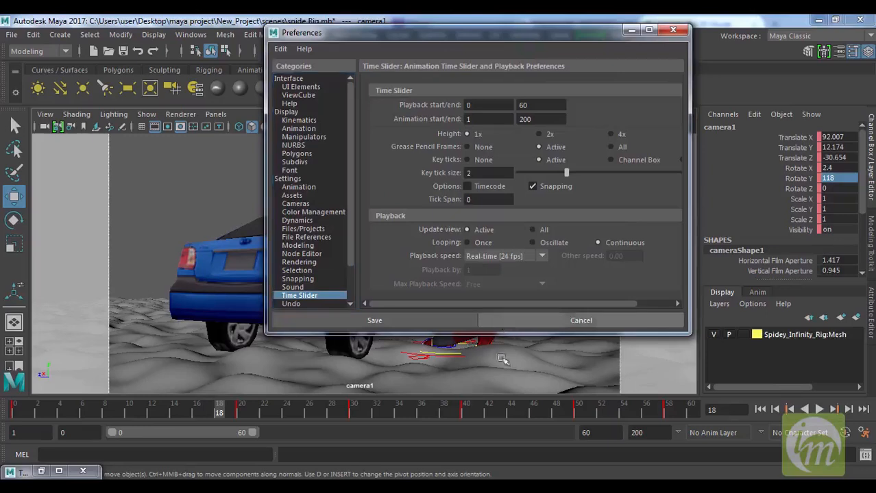
click(374, 320)
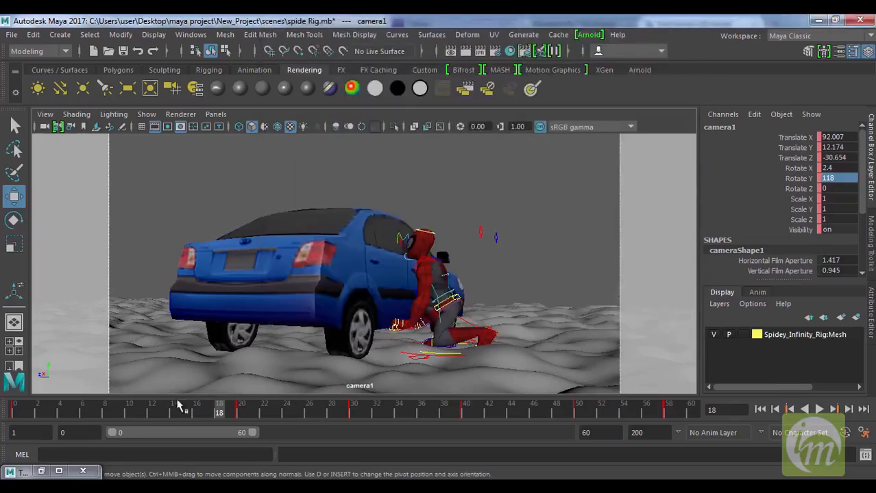
click(24, 414)
key(alt+v)
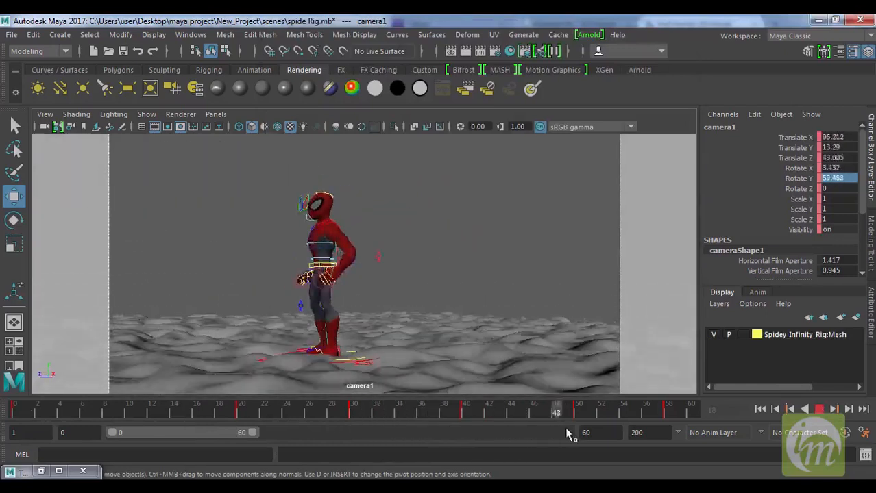
- Delete camera1's keys at frames 40, 50 and 30
right_click(466, 411)
click(503, 262)
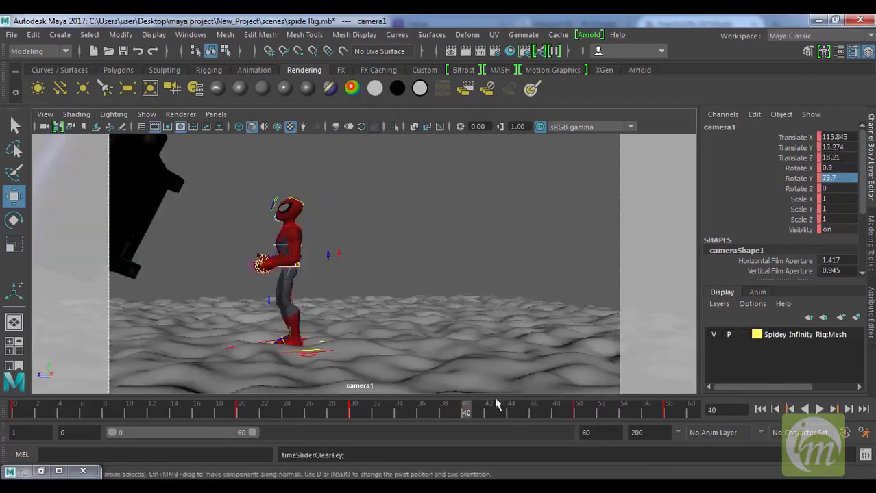
click(578, 411)
right_click(578, 412)
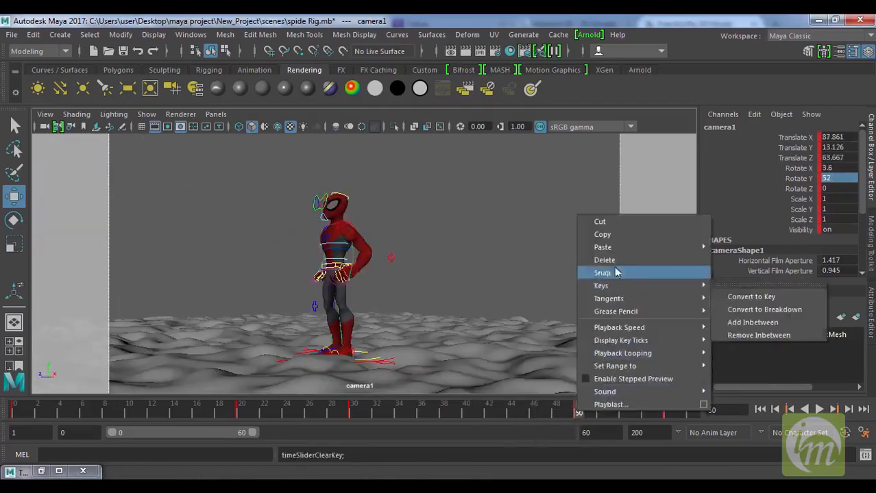
click(619, 264)
drag(577, 413, 663, 417)
click(590, 413)
drag(261, 414, 357, 415)
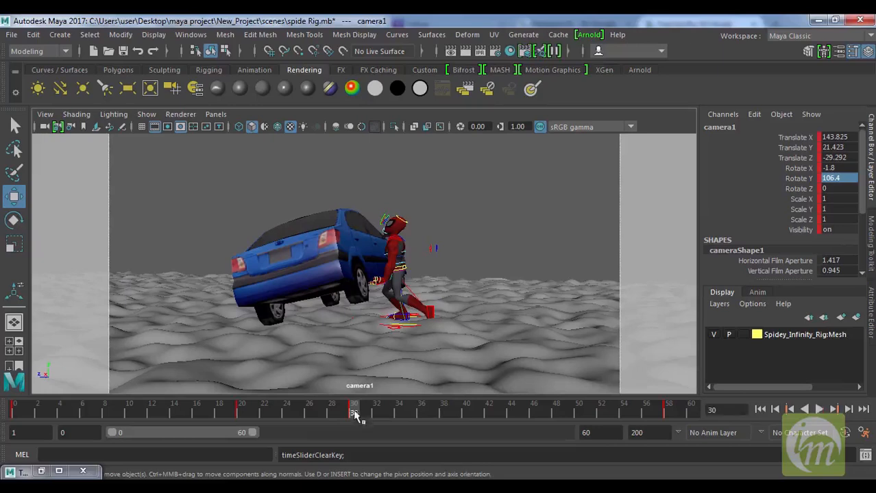
right_click(357, 415)
- At frame 58, reframe camera1 as a wide shot of character and thrown car, about 173.7 in Translate X and 115.2 in Rotate Y
mouse_move(354, 410)
mouse_down()
mouse_move(58, 422)
mouse_move(298, 408)
mouse_move(424, 438)
mouse_move(663, 441)
mouse_up()
alt+right_drag(420, 267, 391, 211)
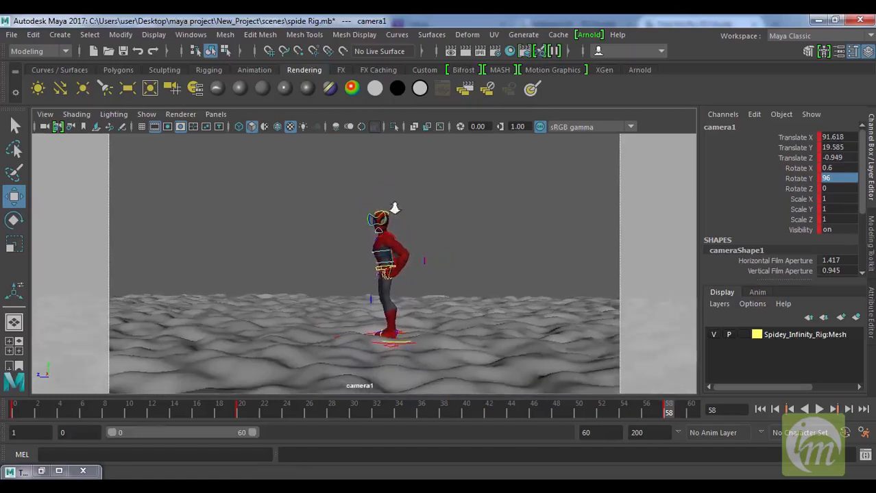
alt+drag(412, 300, 393, 320)
alt+middle_drag(394, 320, 448, 334)
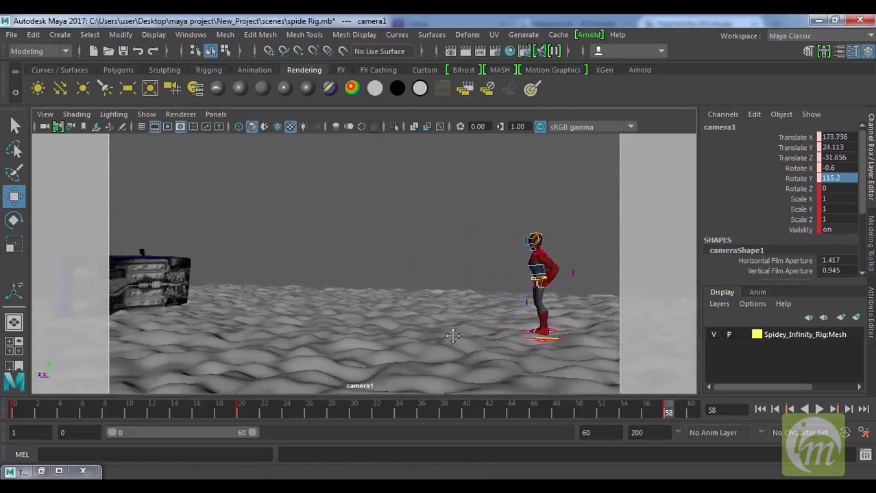
- Play the animation through camera1 to check the simplified camera move, and return to frame 0
drag(667, 415, 15, 413)
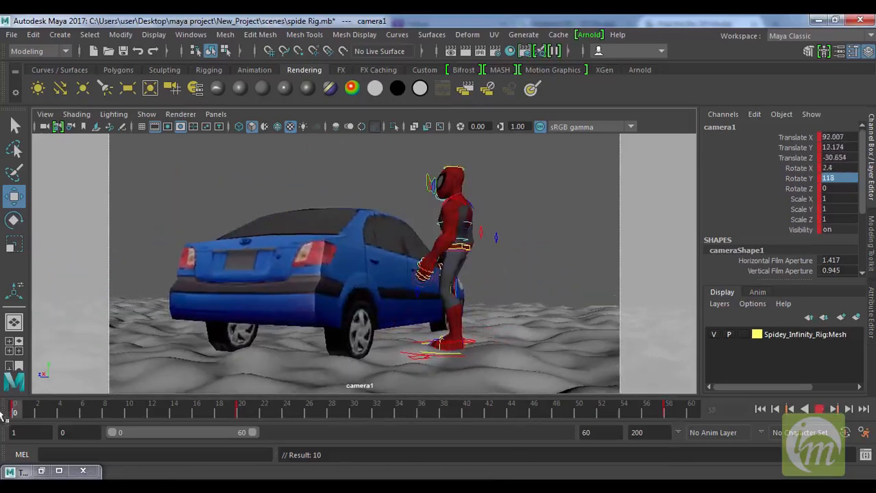
click(804, 410)
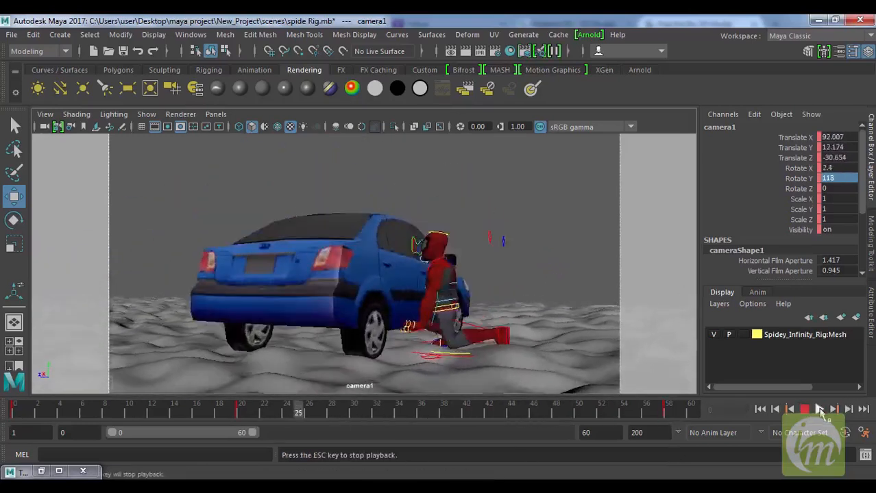
click(820, 409)
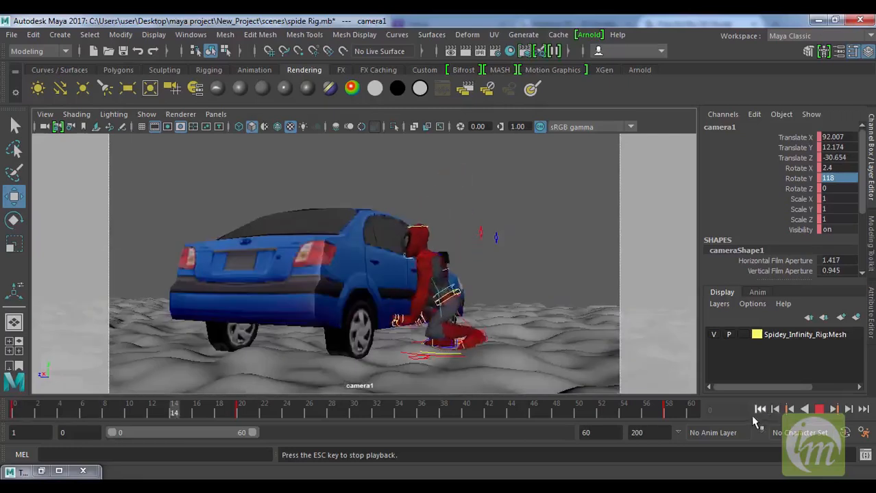
click(819, 410)
click(760, 409)
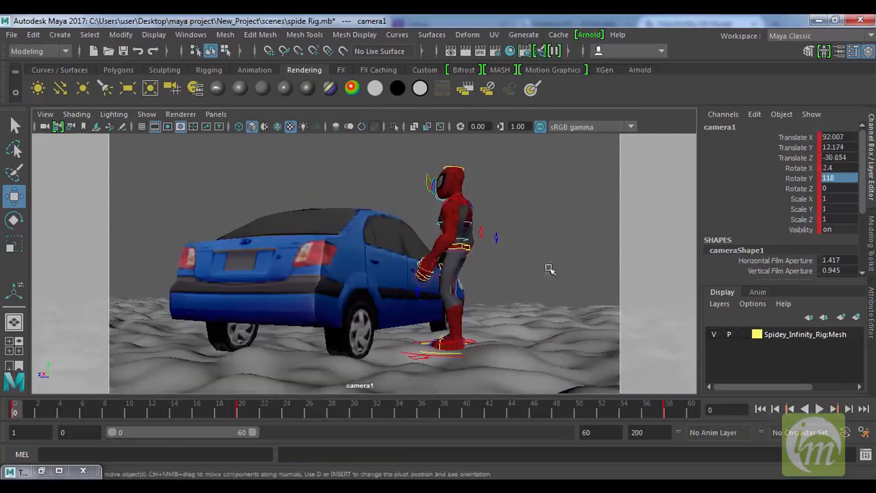
- Deselect the camera and hide the rig's NURBS control curves in the camera1 view
click(468, 192)
click(146, 115)
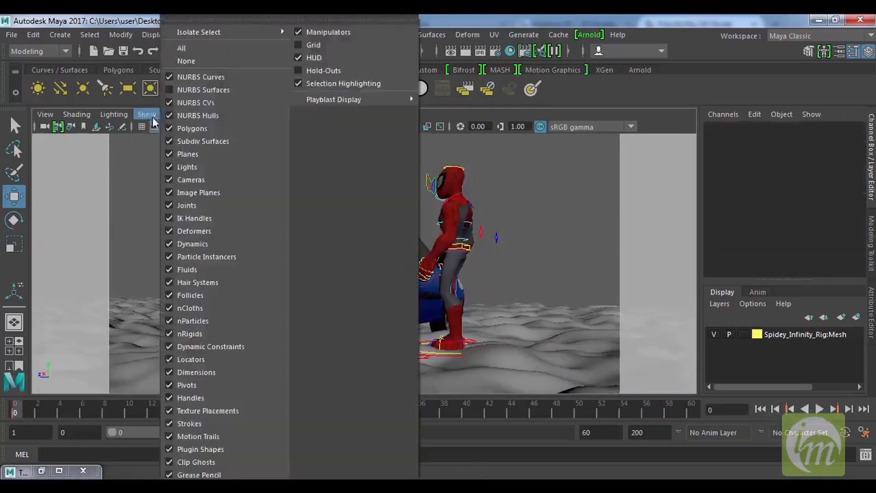
click(196, 87)
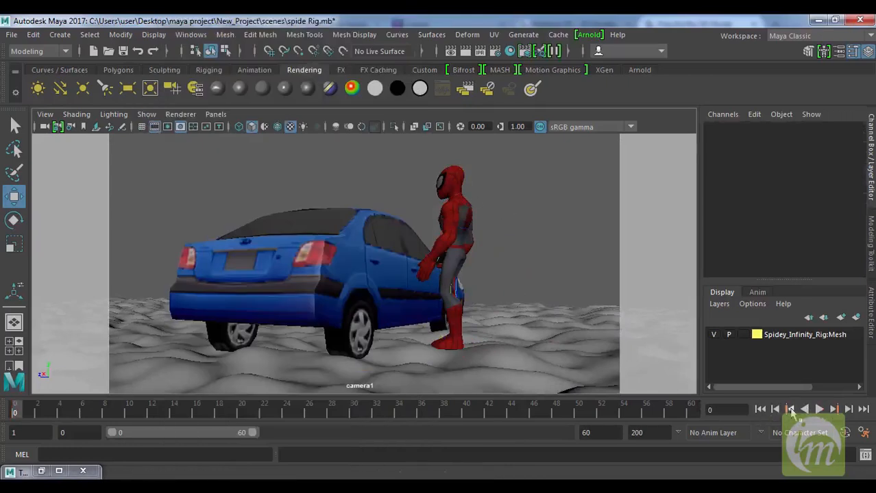
- Assign a new Lambert material to the ground plane and open the material's attributes
click(516, 350)
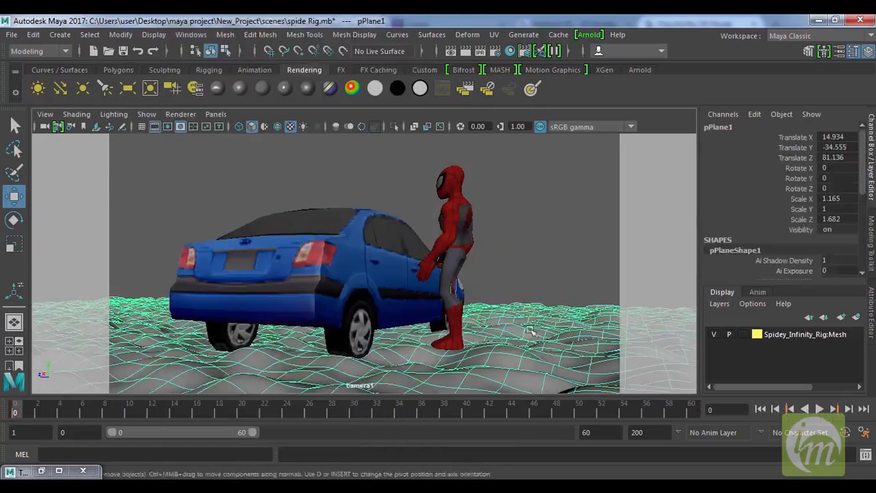
click(248, 88)
key(ctrl+a)
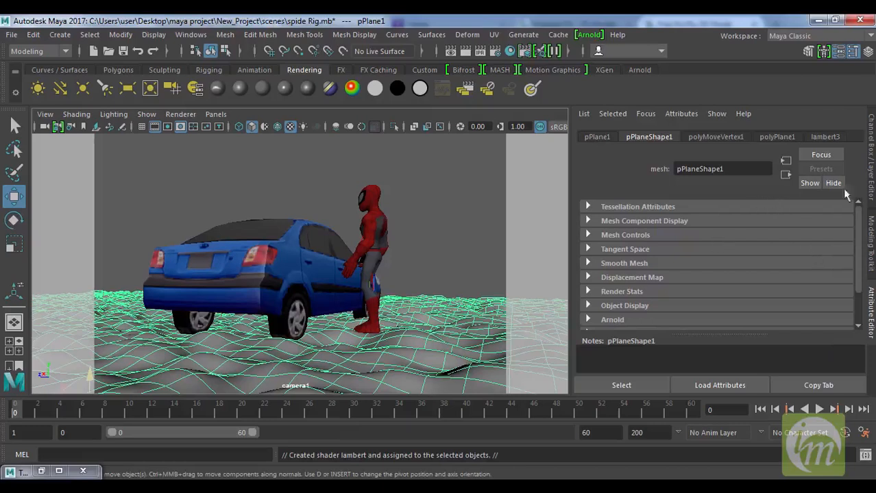
click(842, 139)
click(838, 281)
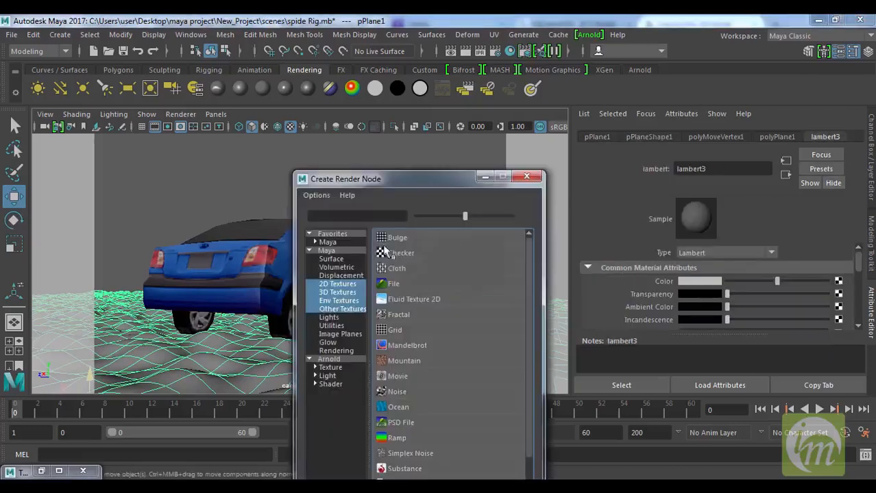
click(526, 176)
- Set the ground material's color to sandy brown, about H 25.4, S 0.603, V 0.5, and close the Attribute Editor
click(699, 281)
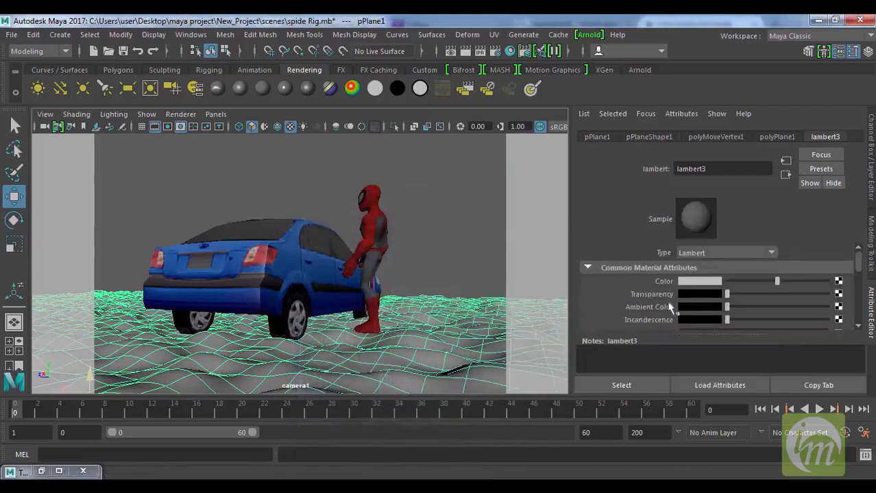
click(699, 283)
click(690, 332)
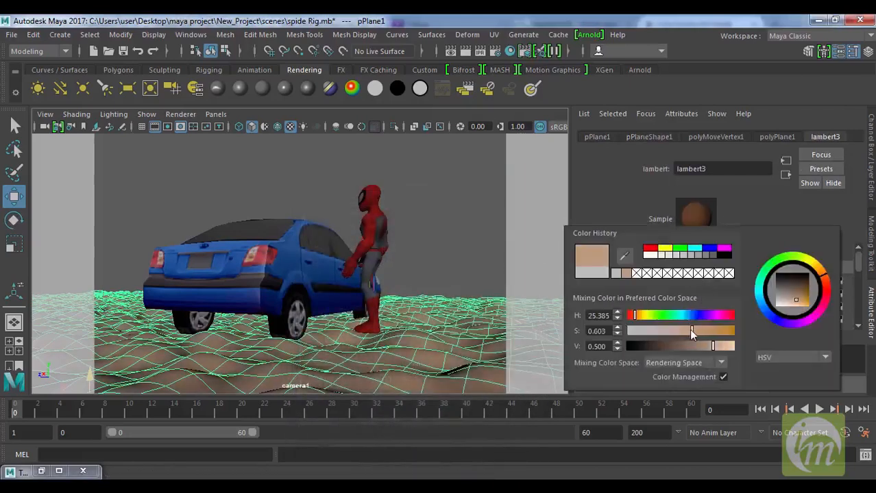
click(555, 274)
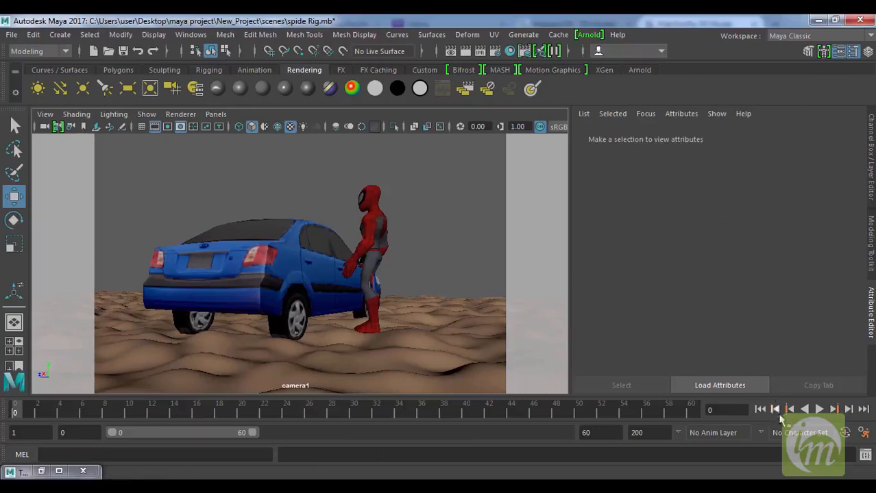
click(871, 317)
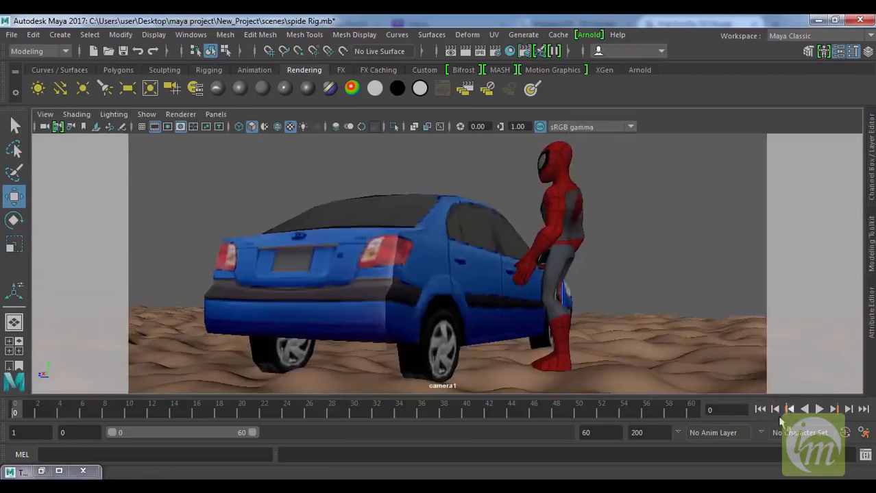
- Play the animation from the first frame through camera1 to check the shot with the brown ground
click(819, 409)
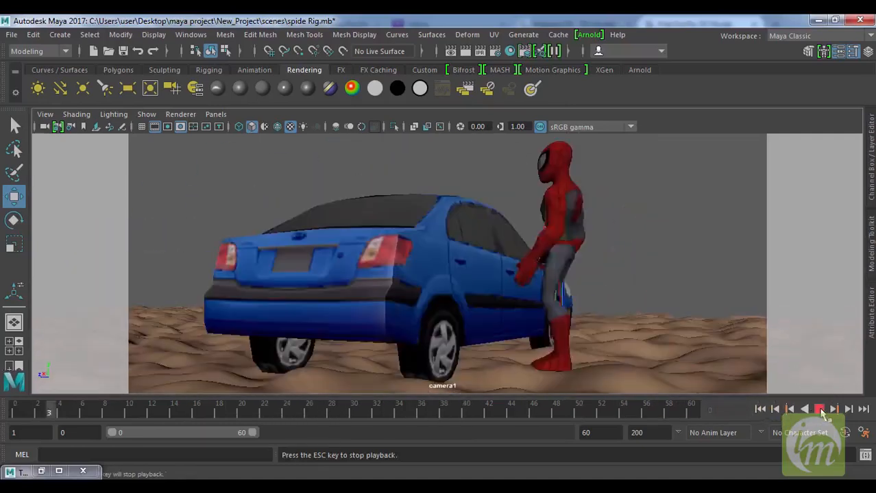
click(820, 409)
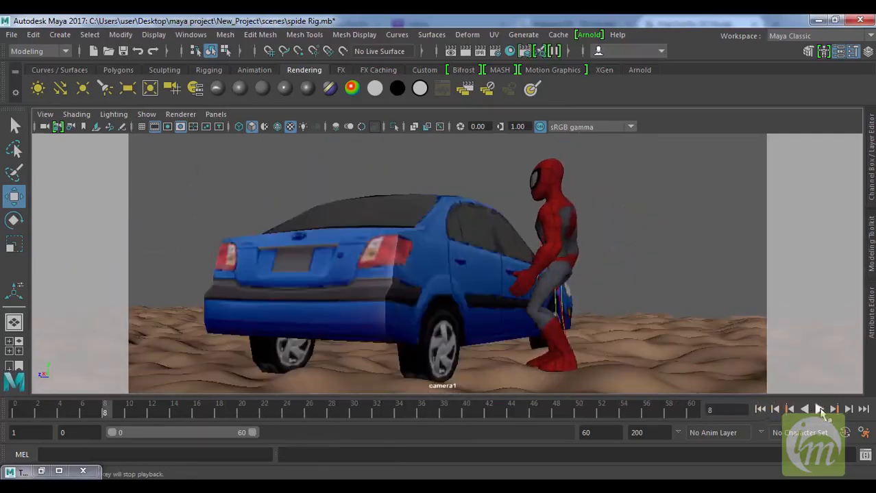
click(760, 409)
click(819, 409)
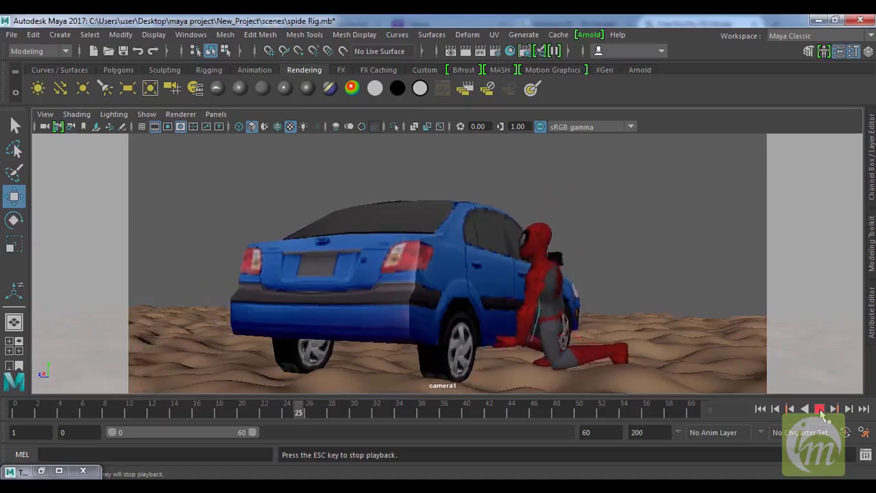
click(820, 409)
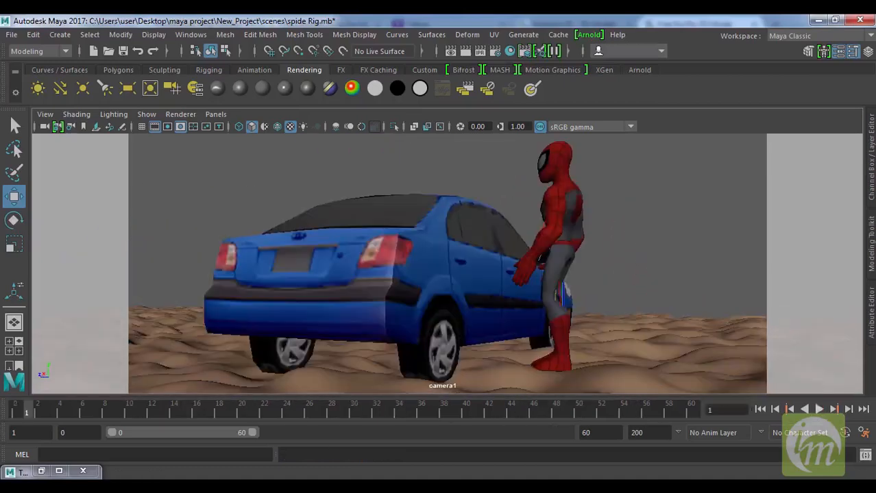
- Save the scene, play the finished animation once more and return to frame 0
key(ctrl+s)
key(ctrl+s)
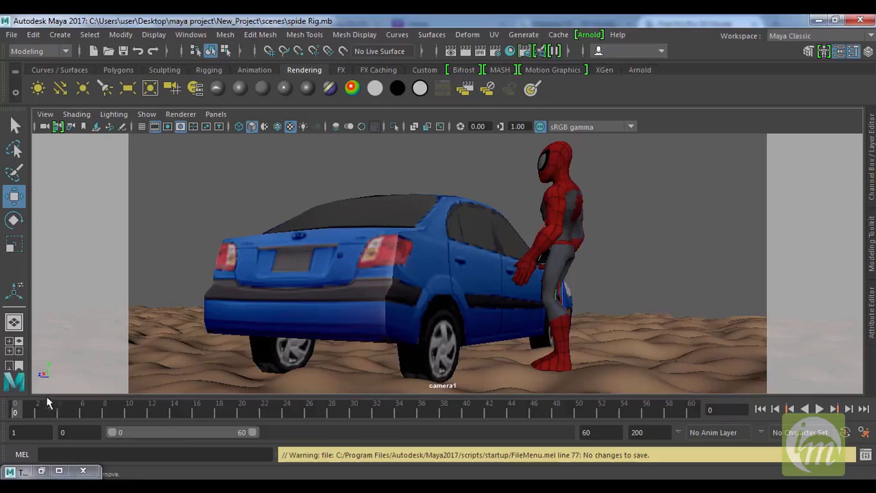
key(alt+v)
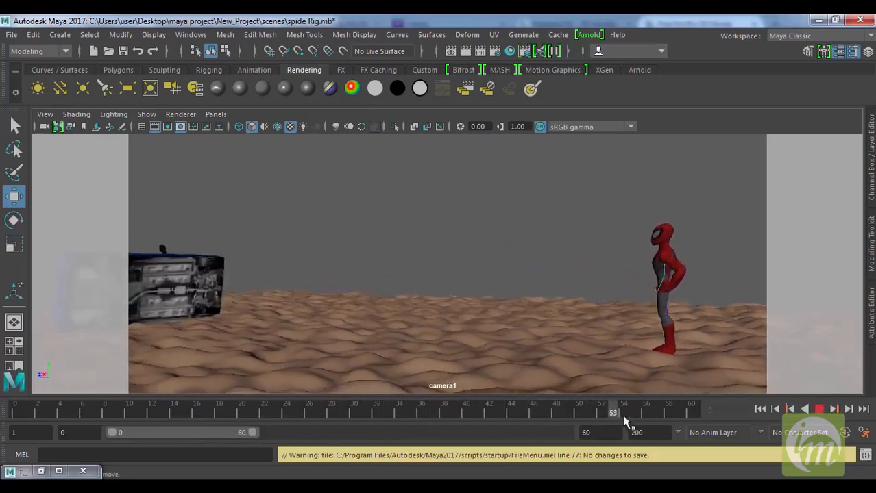
click(760, 409)
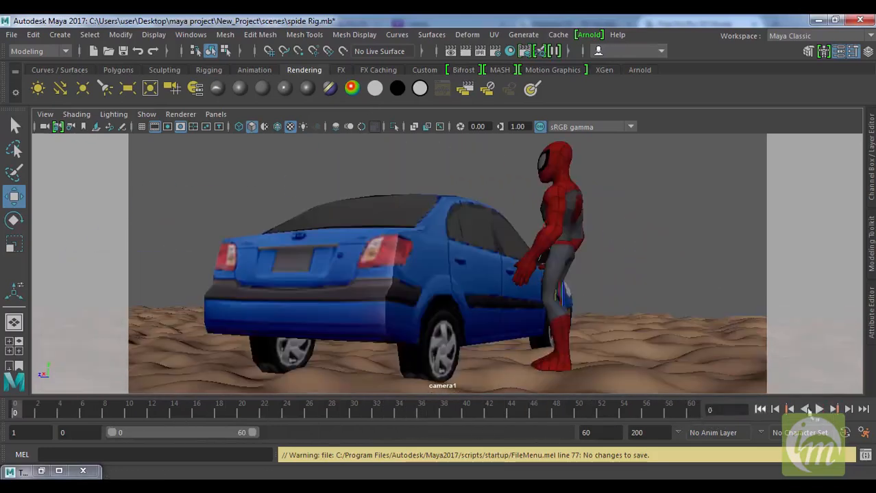